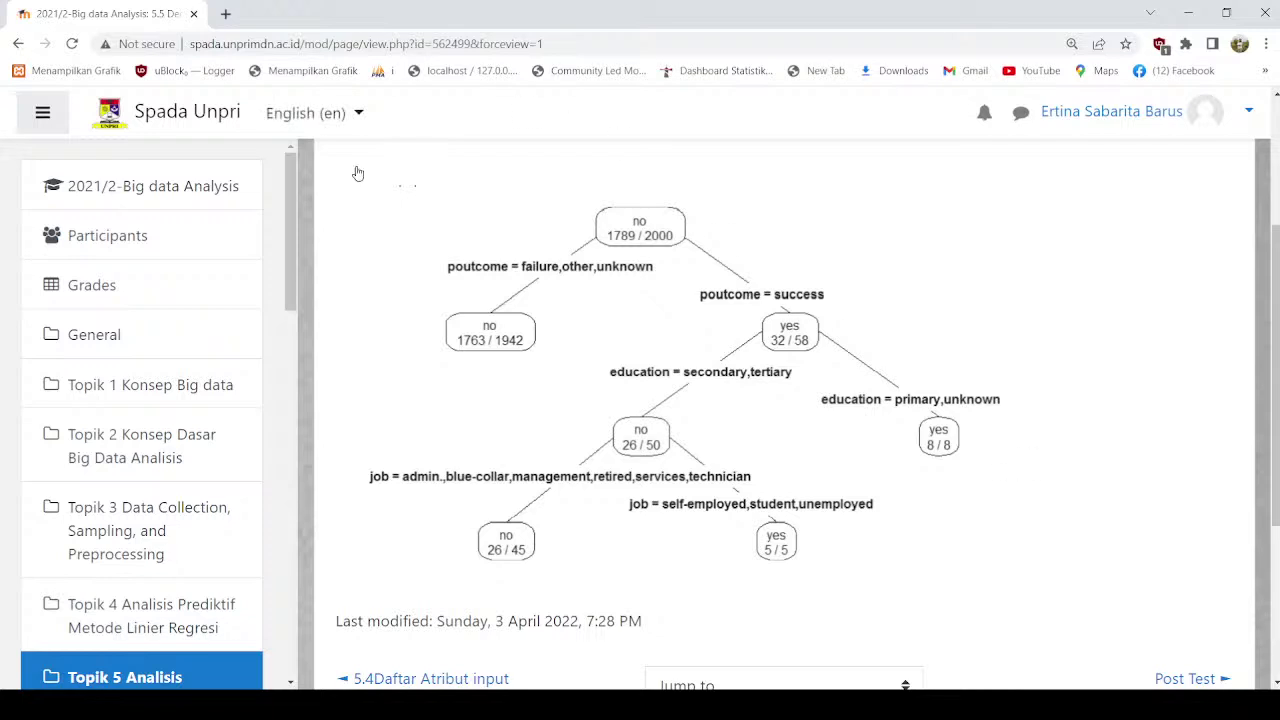
Step: Scroll through the 5.5 Decision Tree page and sidebar, then return to the top
{"action": "scroll", "coordinate": [214, 349], "scroll_direction": "down", "scroll_amount": 3}
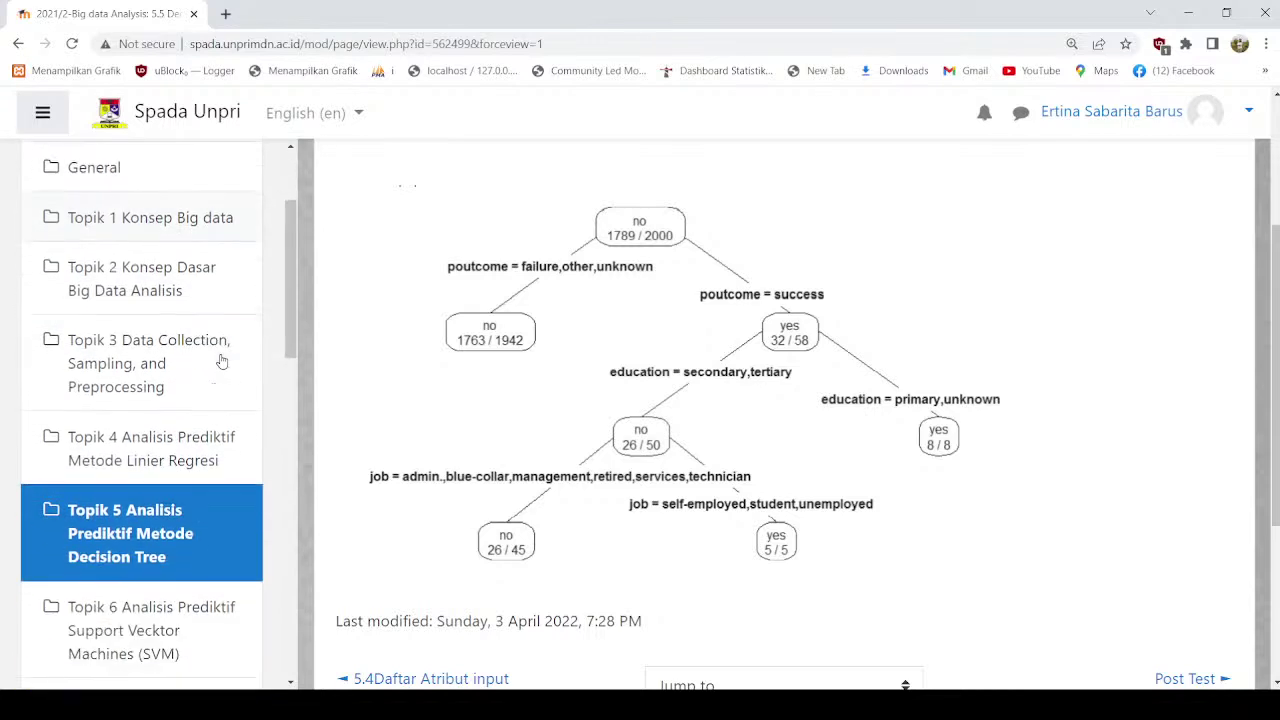
{"action": "scroll", "coordinate": [222, 361], "scroll_direction": "up", "scroll_amount": 3}
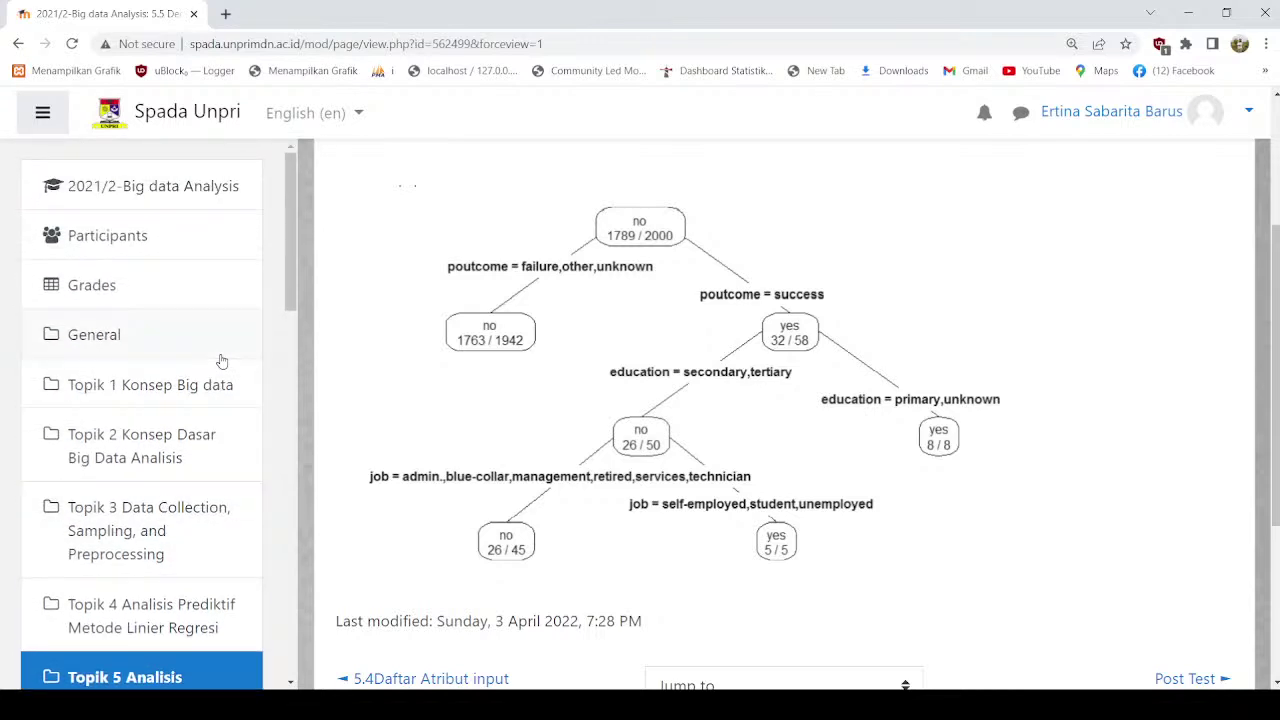
{"action": "scroll", "coordinate": [228, 360], "scroll_direction": "down", "scroll_amount": 3}
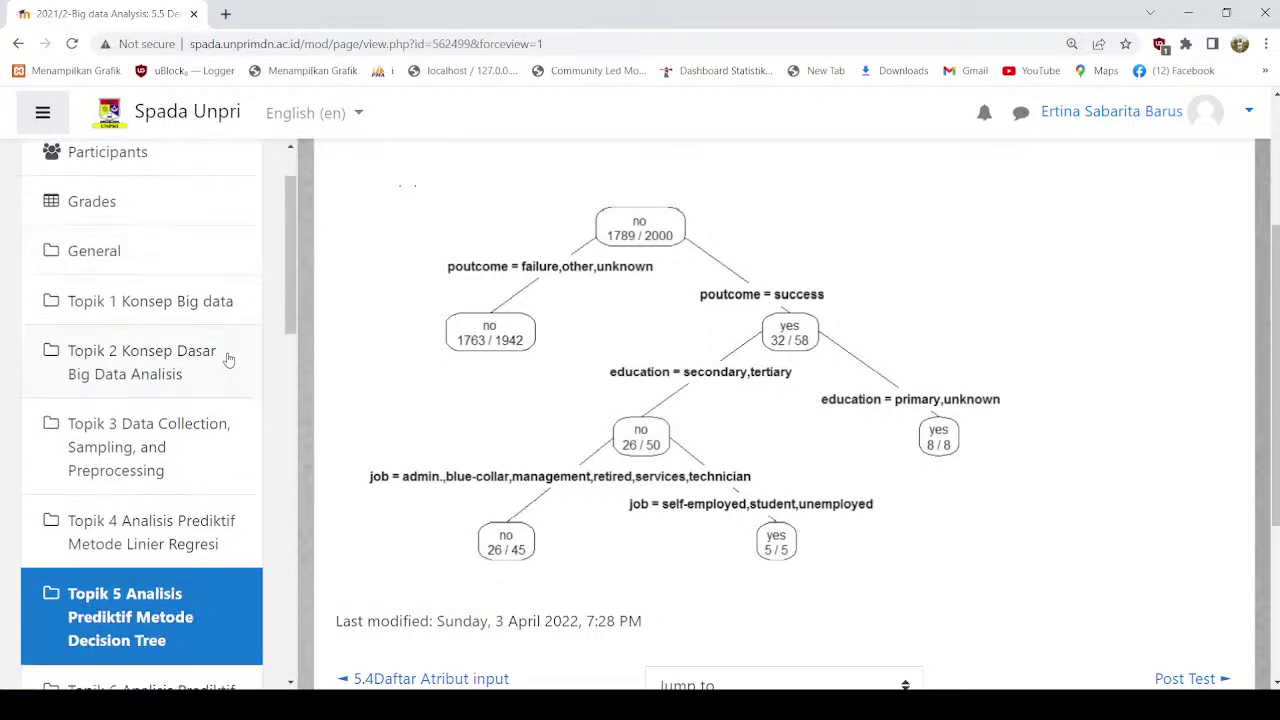
{"action": "scroll", "coordinate": [228, 360], "scroll_direction": "up", "scroll_amount": 3}
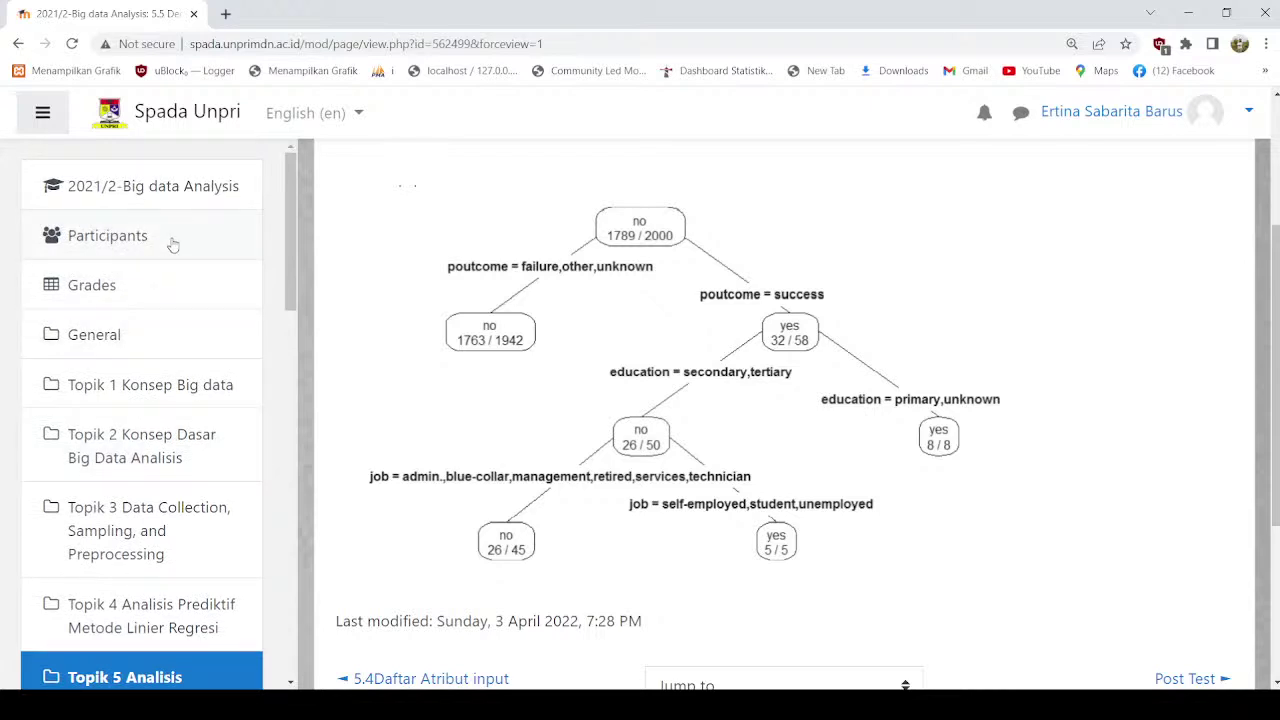
{"action": "scroll", "coordinate": [690, 245], "scroll_direction": "up", "scroll_amount": 3}
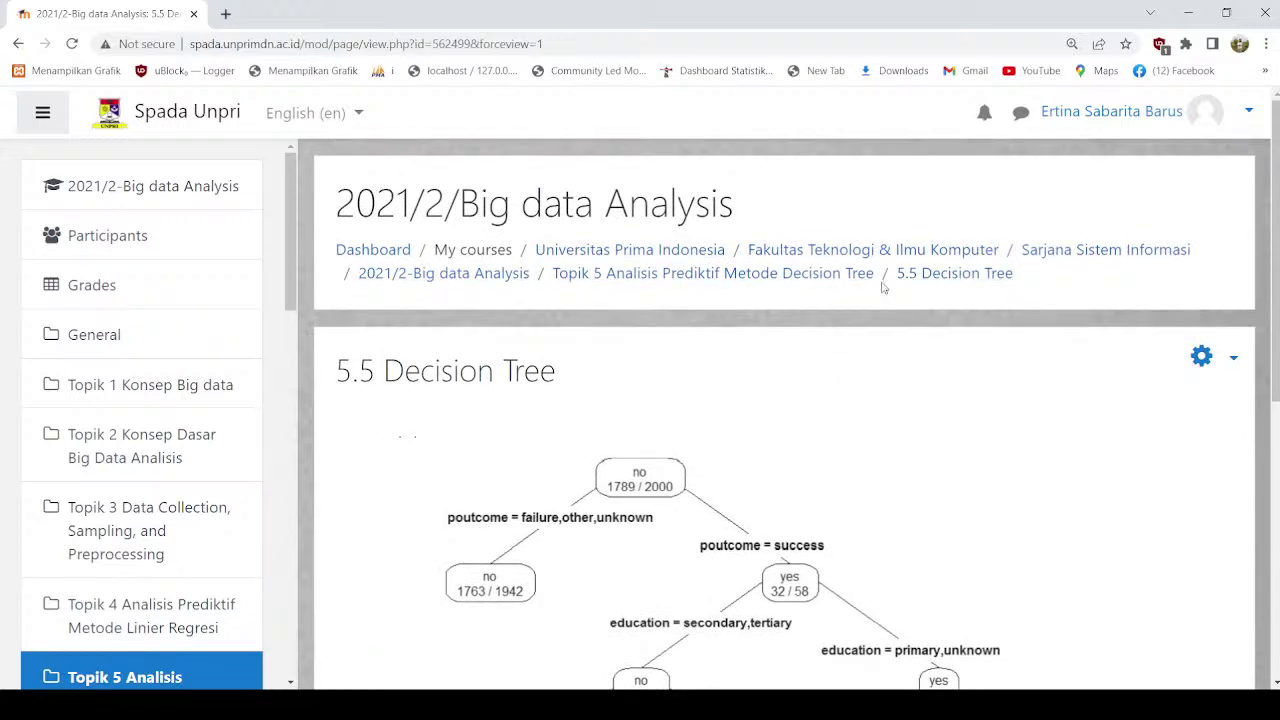
Step: Return to the Big data Analysis course and open Presensi 4 Pagi B's 22 April 2022 session
{"action": "left_click", "coordinate": [415, 276]}
{"action": "scroll", "coordinate": [757, 410], "scroll_direction": "down", "scroll_amount": 4}
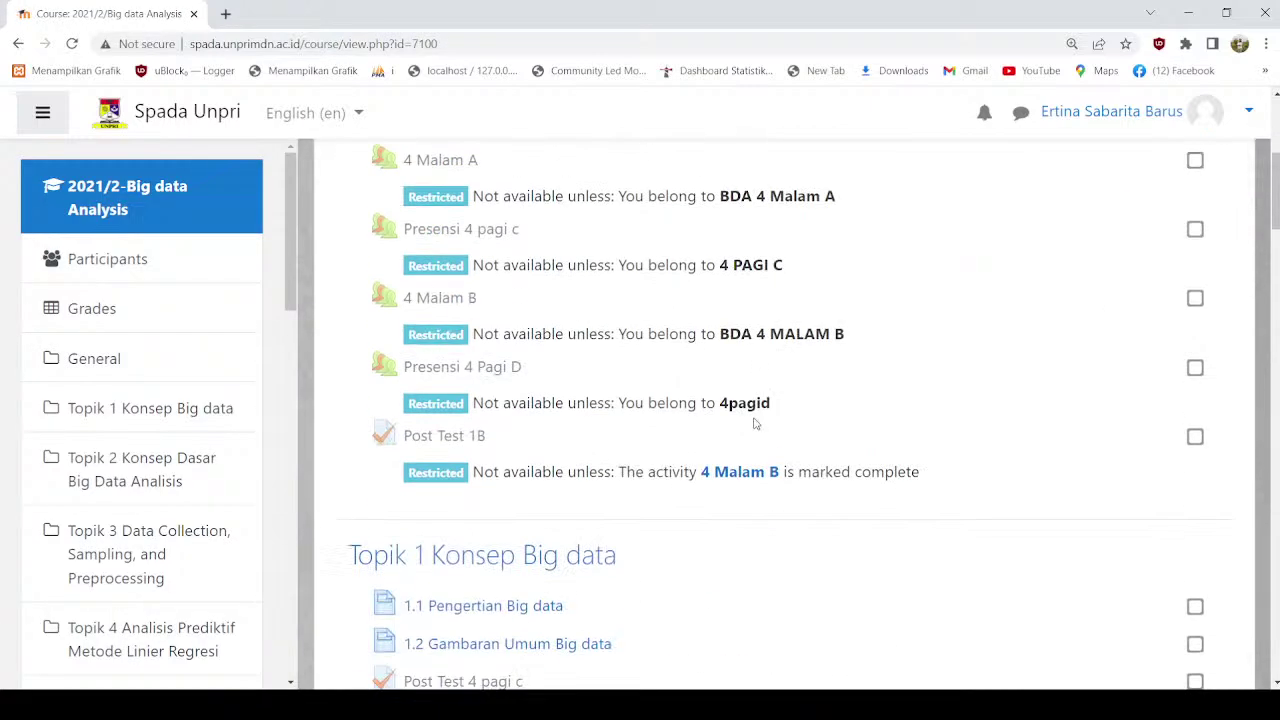
{"action": "scroll", "coordinate": [625, 316], "scroll_direction": "up", "scroll_amount": 3}
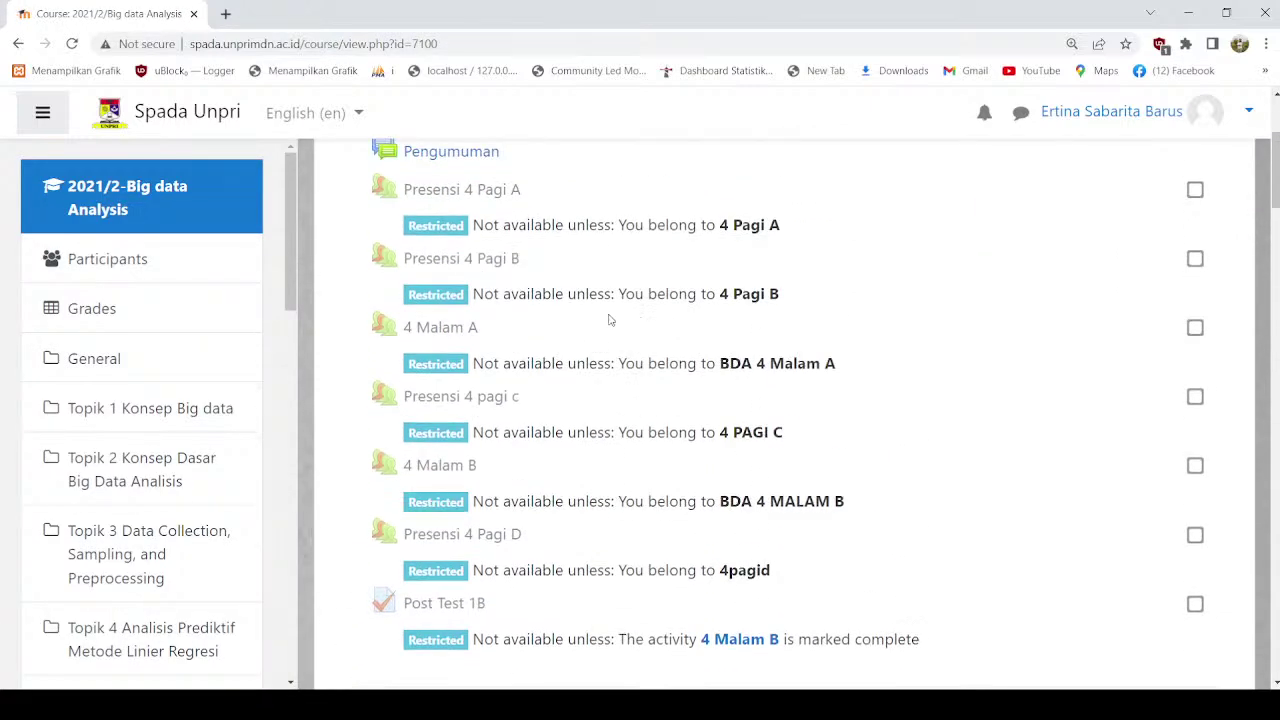
{"action": "left_click", "coordinate": [432, 258]}
{"action": "scroll", "coordinate": [668, 492], "scroll_direction": "down", "scroll_amount": 3}
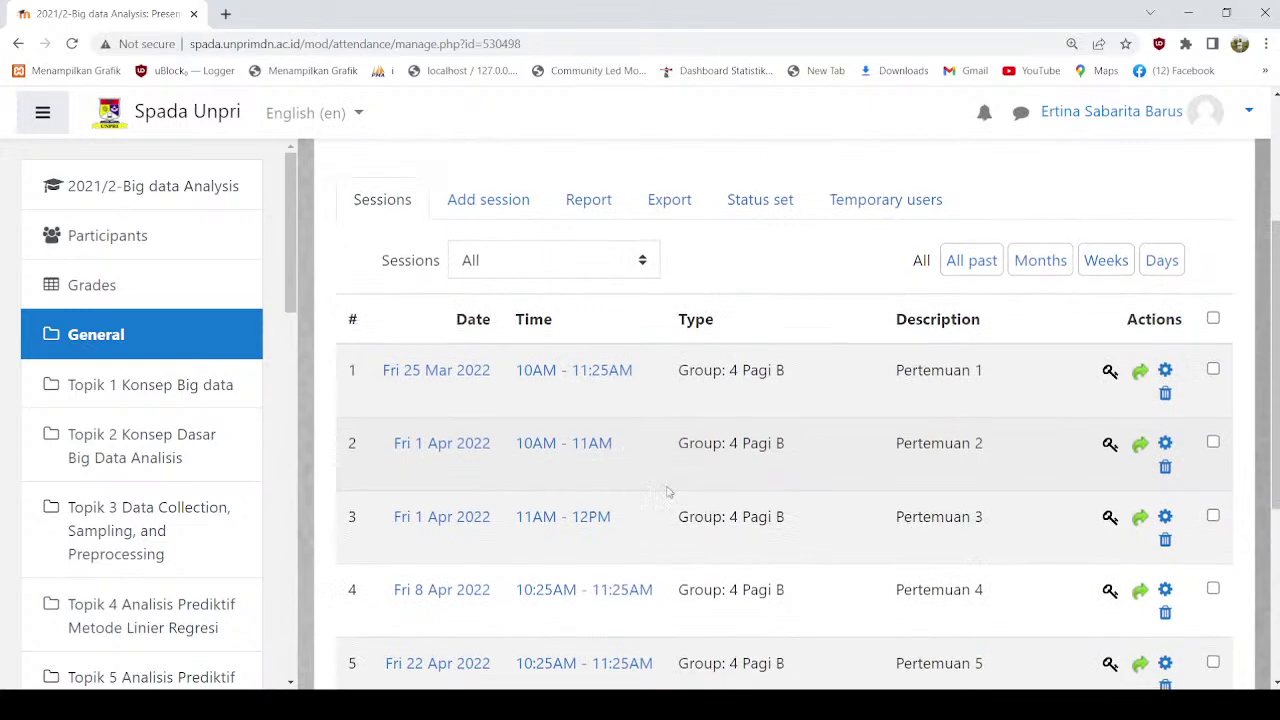
{"action": "scroll", "coordinate": [668, 492], "scroll_direction": "down", "scroll_amount": 3}
{"action": "left_click", "coordinate": [430, 335]}
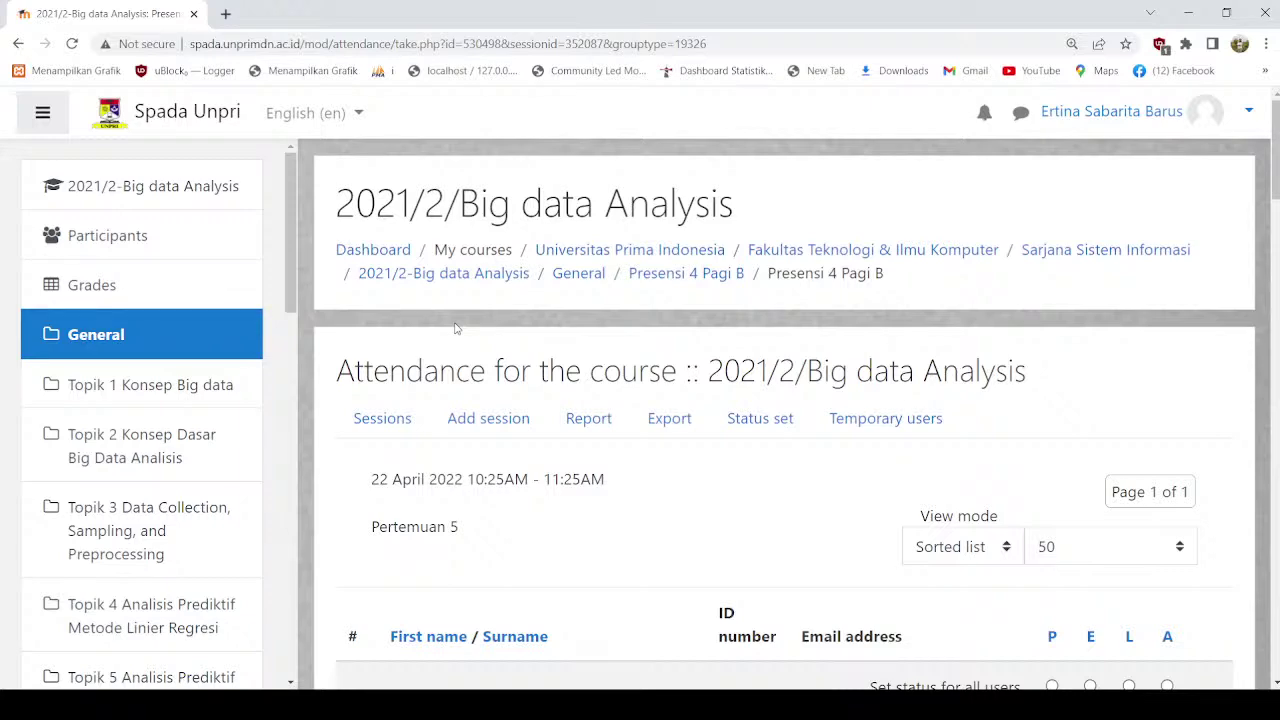
Step: Mark students 18, 37 and 13 as present on the Pertemuan 5 attendance list
{"action": "scroll", "coordinate": [778, 381], "scroll_direction": "down", "scroll_amount": 3}
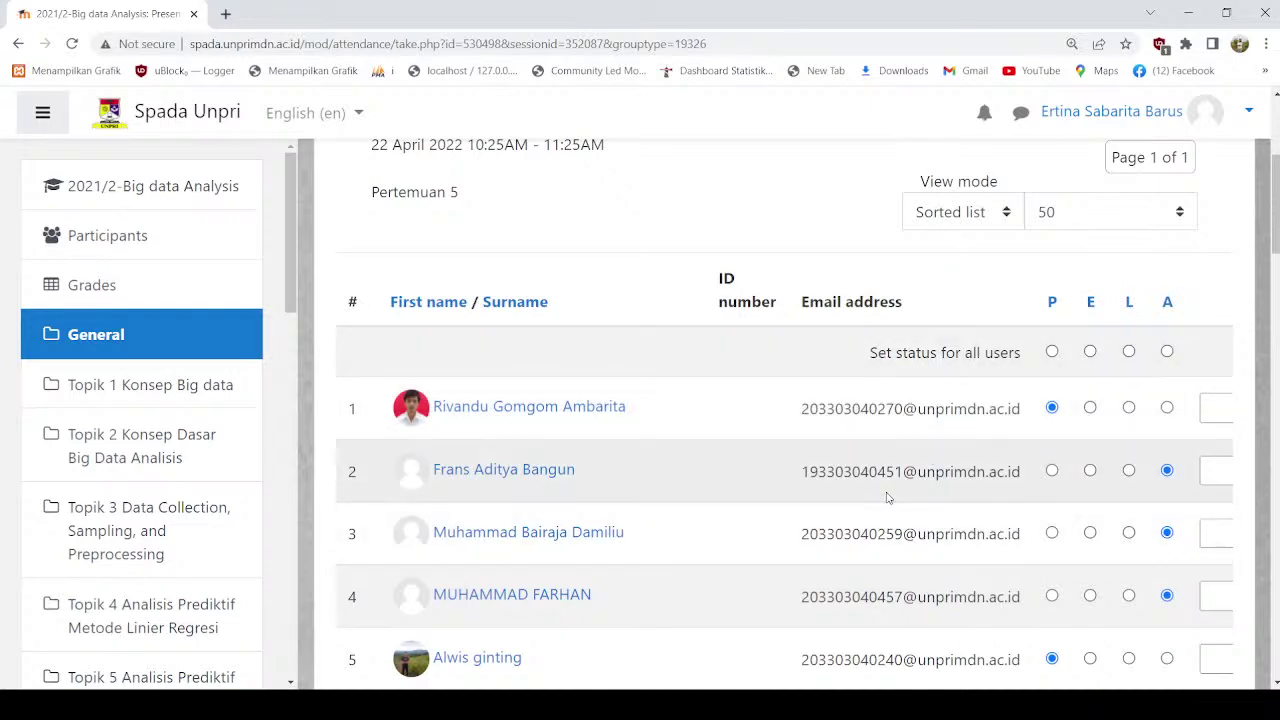
{"action": "scroll", "coordinate": [888, 495], "scroll_direction": "down", "scroll_amount": 3}
{"action": "scroll", "coordinate": [907, 515], "scroll_direction": "down", "scroll_amount": 5}
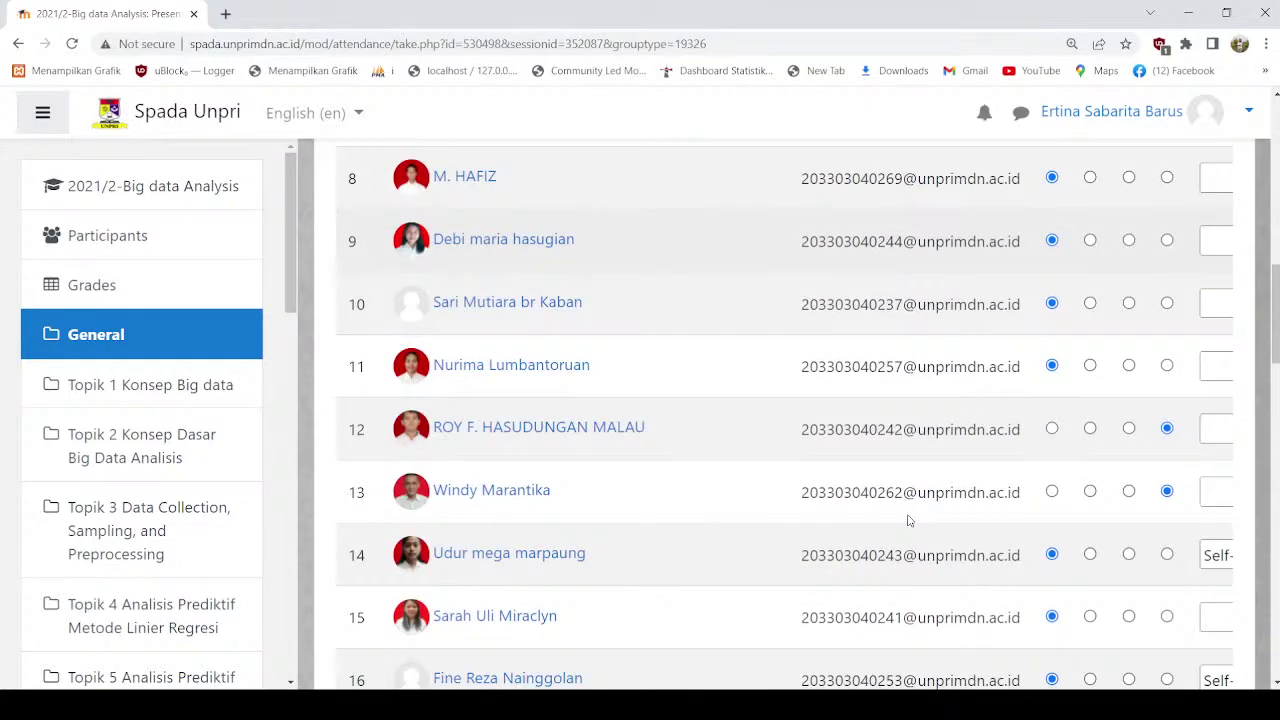
{"action": "scroll", "coordinate": [908, 519], "scroll_direction": "down", "scroll_amount": 3}
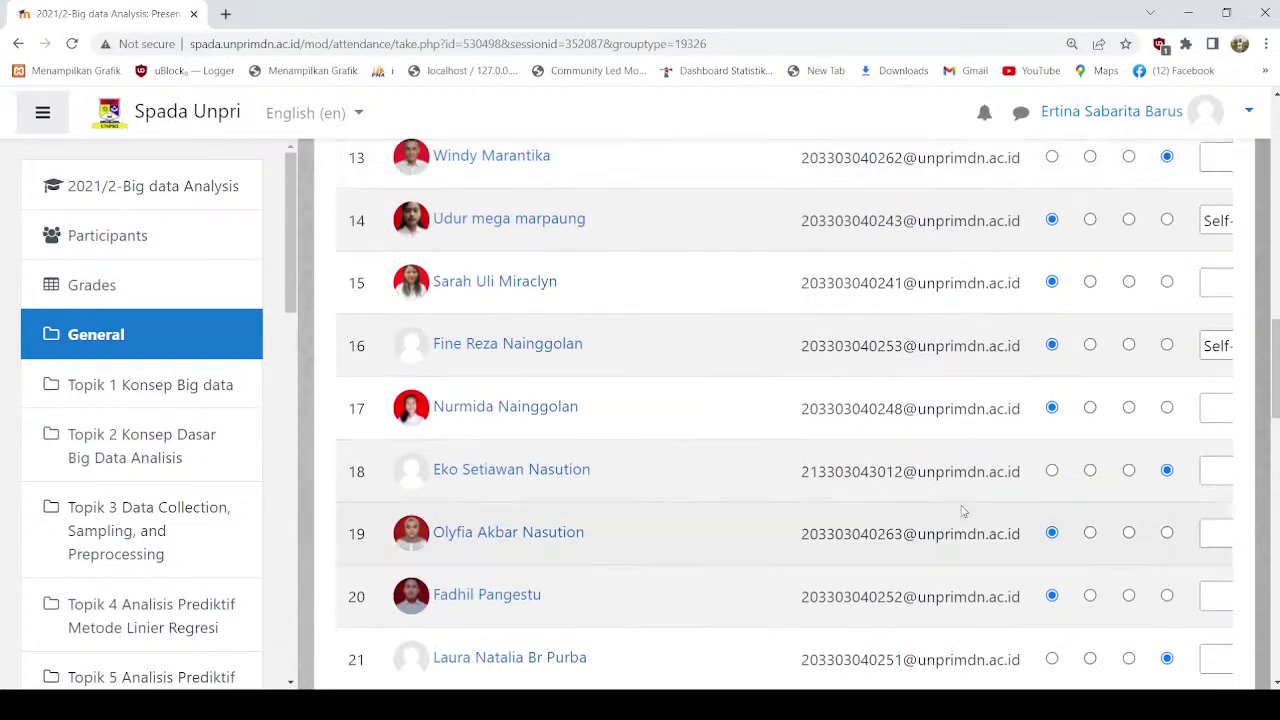
{"action": "left_click", "coordinate": [1052, 471]}
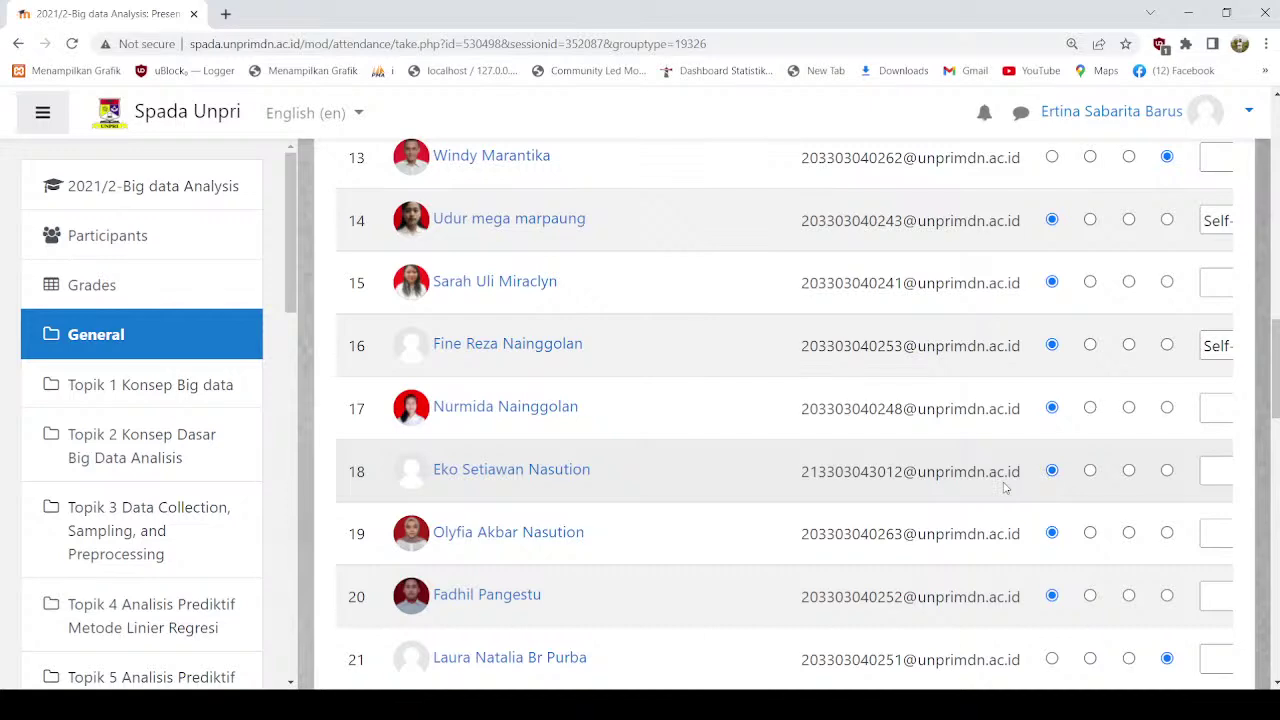
{"action": "scroll", "coordinate": [1005, 488], "scroll_direction": "down", "scroll_amount": 10}
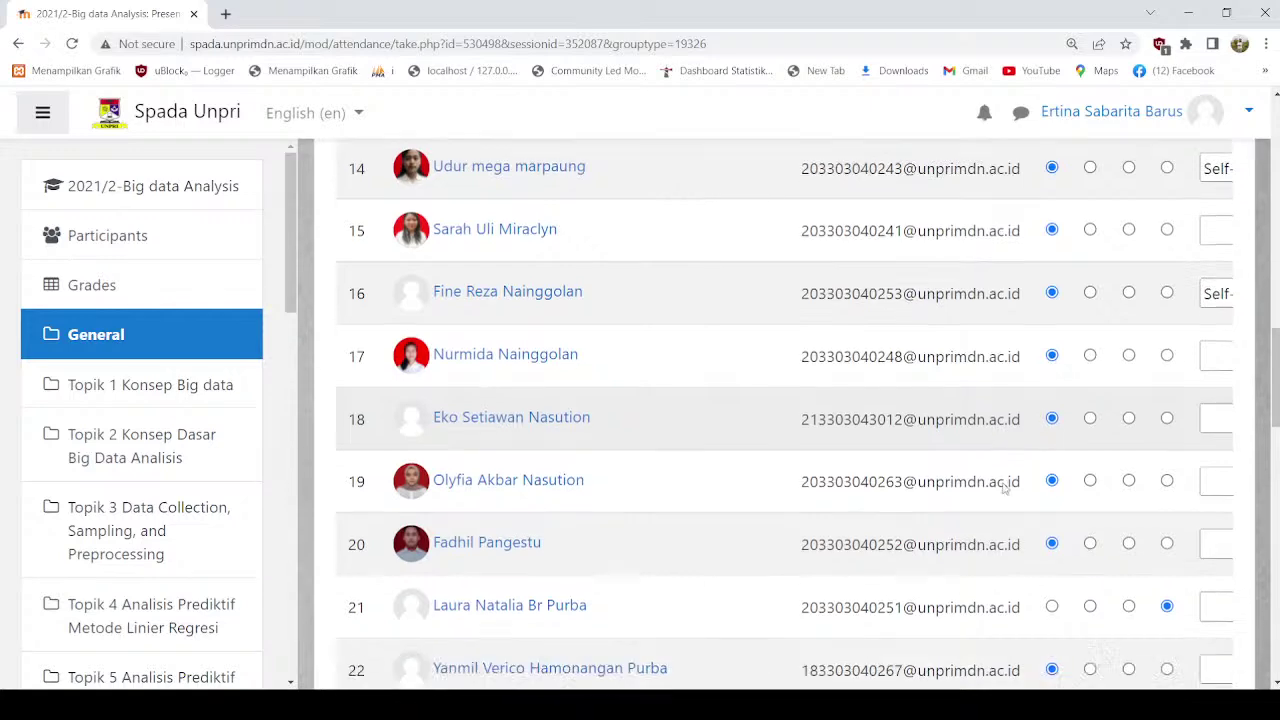
{"action": "scroll", "coordinate": [1005, 488], "scroll_direction": "down", "scroll_amount": 2}
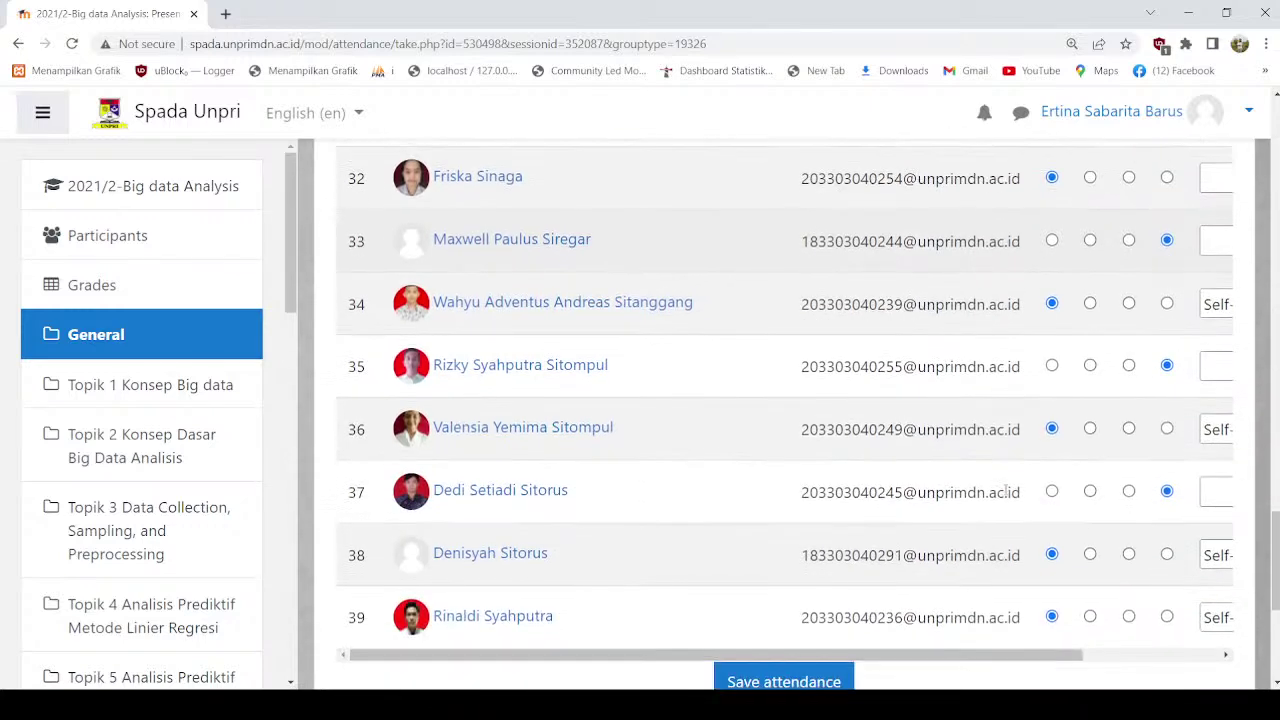
{"action": "left_click", "coordinate": [1052, 492]}
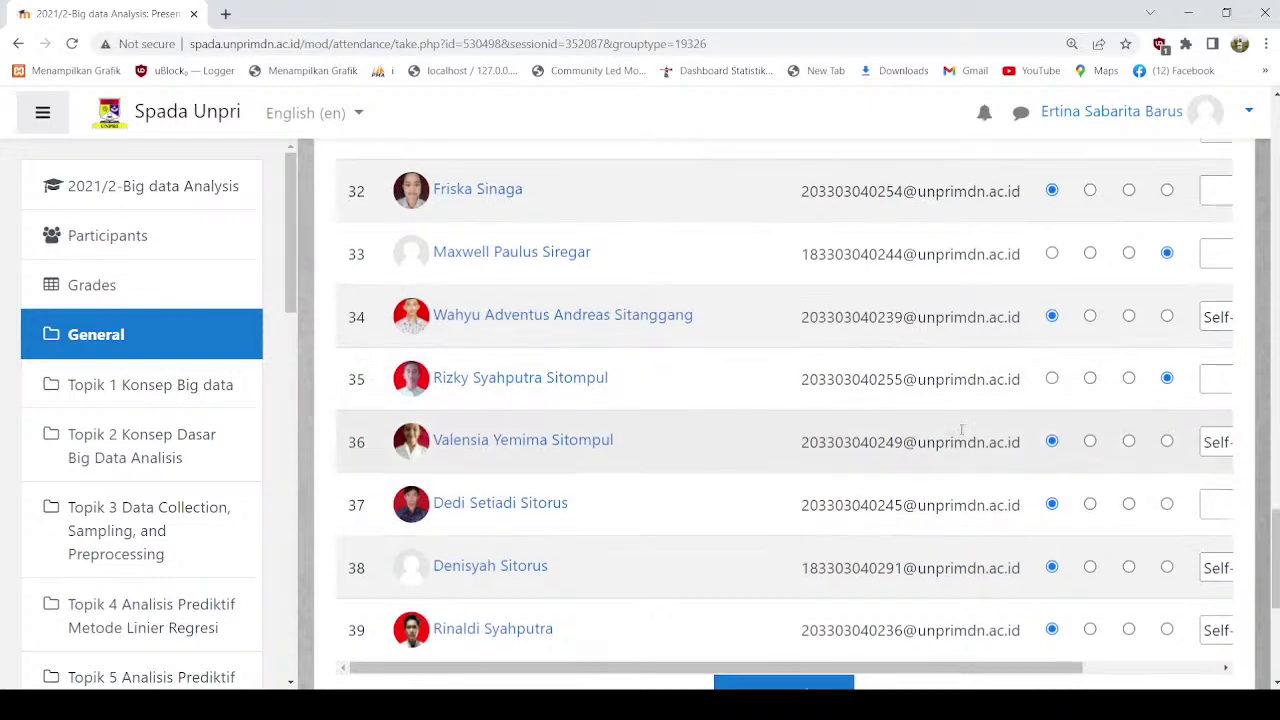
{"action": "scroll", "coordinate": [960, 430], "scroll_direction": "up", "scroll_amount": 3}
{"action": "scroll", "coordinate": [962, 432], "scroll_direction": "up", "scroll_amount": 5}
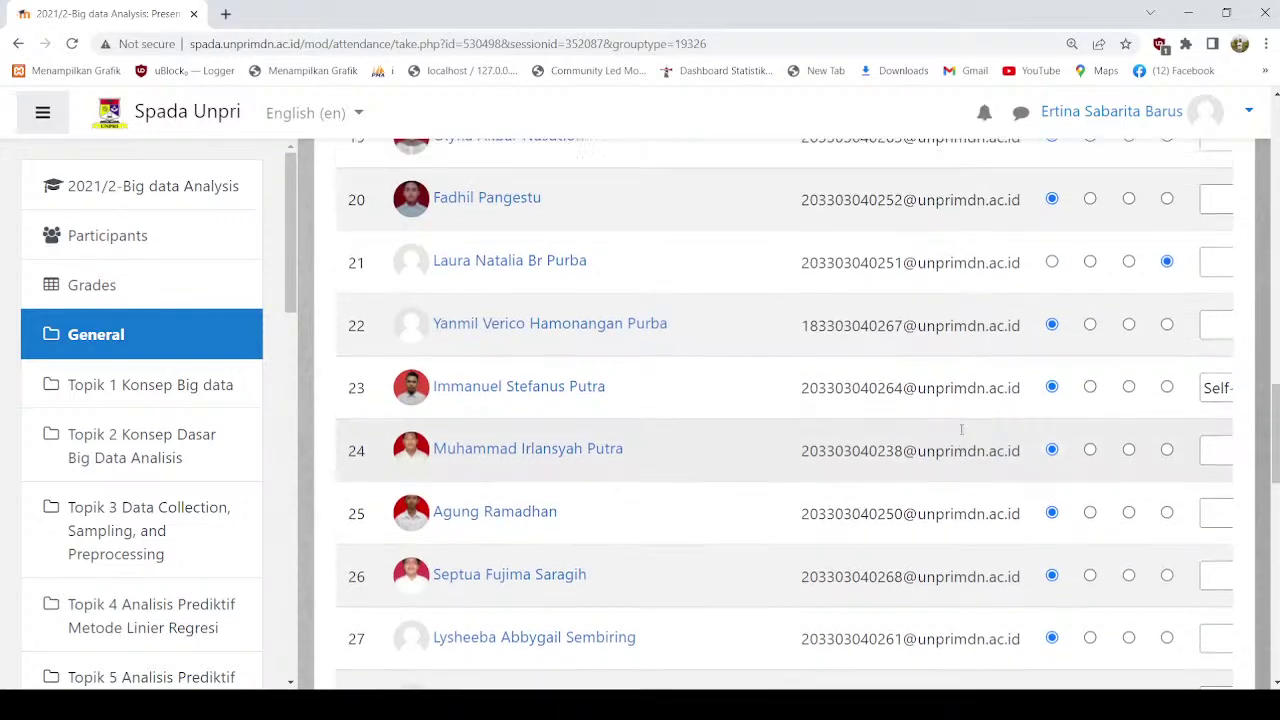
{"action": "scroll", "coordinate": [960, 430], "scroll_direction": "up", "scroll_amount": 6}
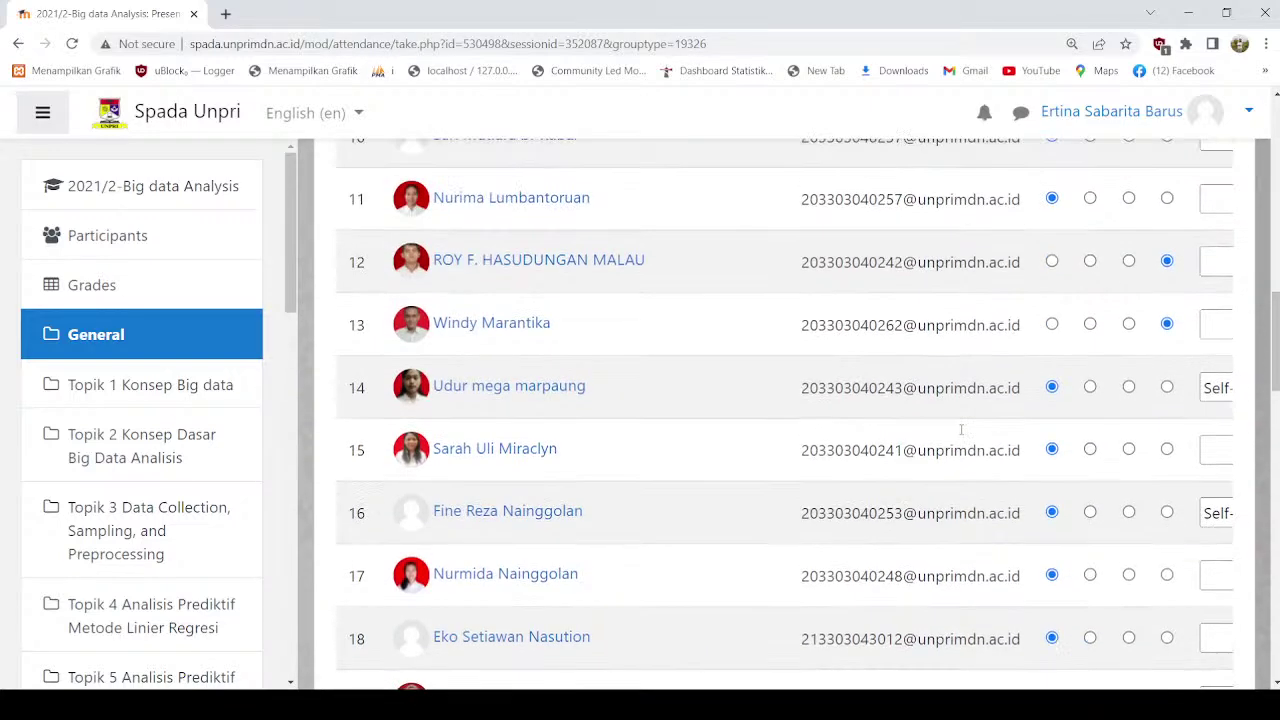
{"action": "left_click", "coordinate": [1051, 325]}
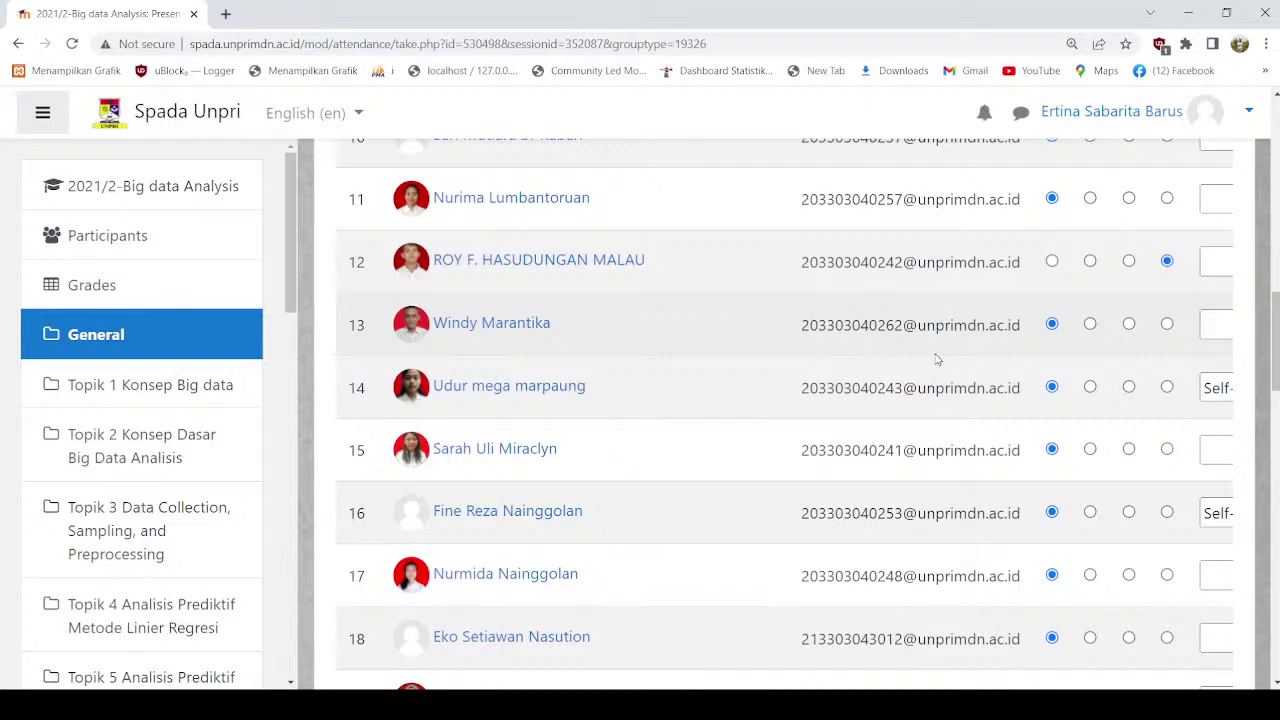
Step: Mark students 12, 31, 21 and 4 as present
{"action": "scroll", "coordinate": [914, 367], "scroll_direction": "up", "scroll_amount": 2}
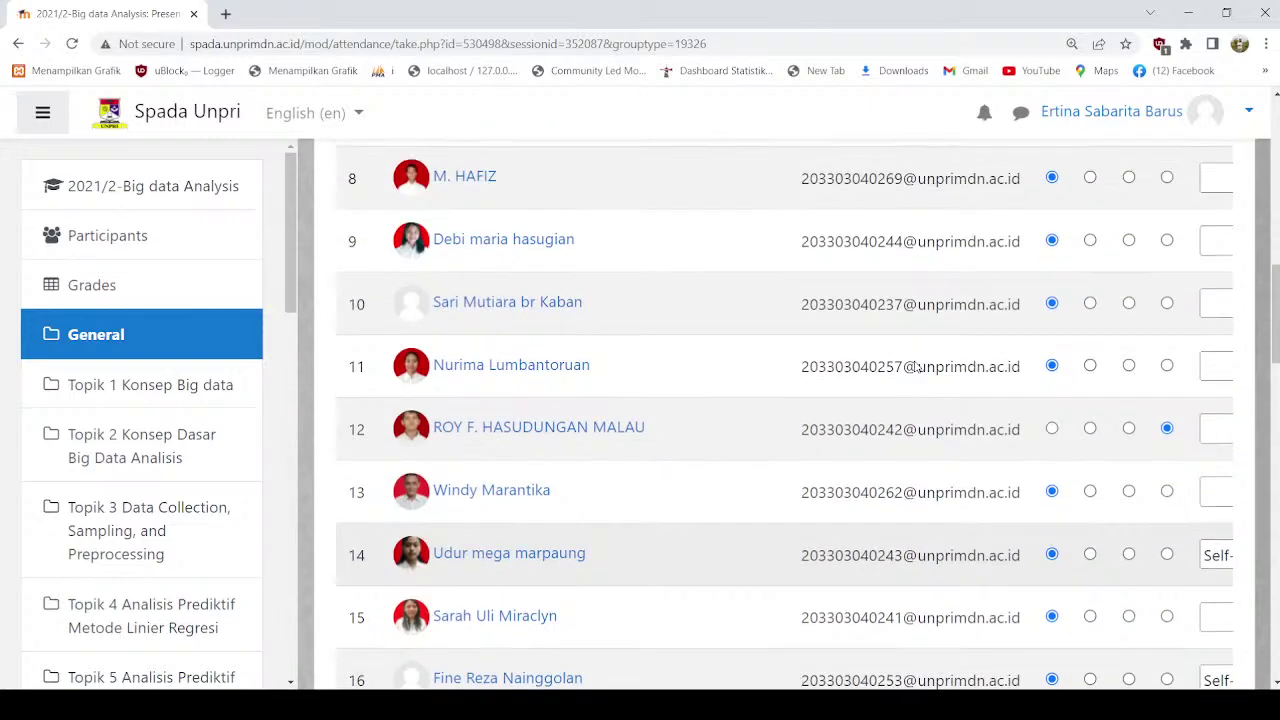
{"action": "left_click", "coordinate": [1052, 428]}
{"action": "scroll", "coordinate": [1022, 441], "scroll_direction": "up", "scroll_amount": 5}
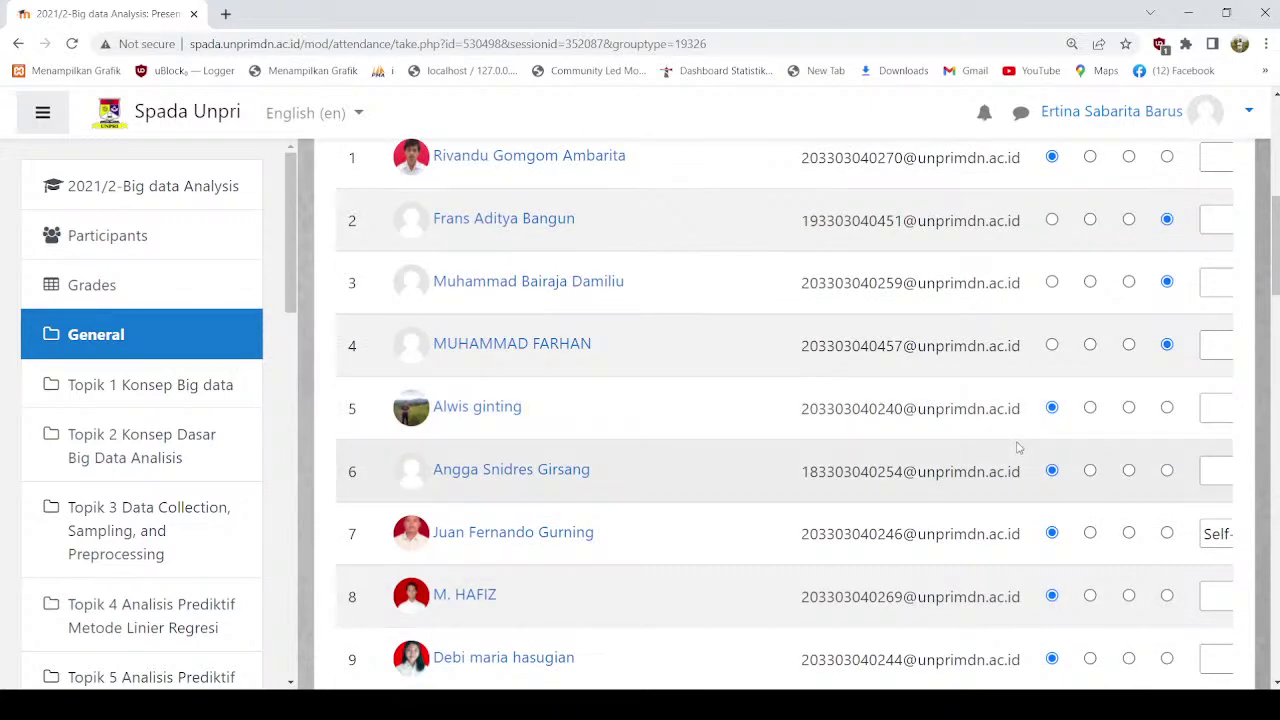
{"action": "scroll", "coordinate": [1018, 447], "scroll_direction": "down", "scroll_amount": 12}
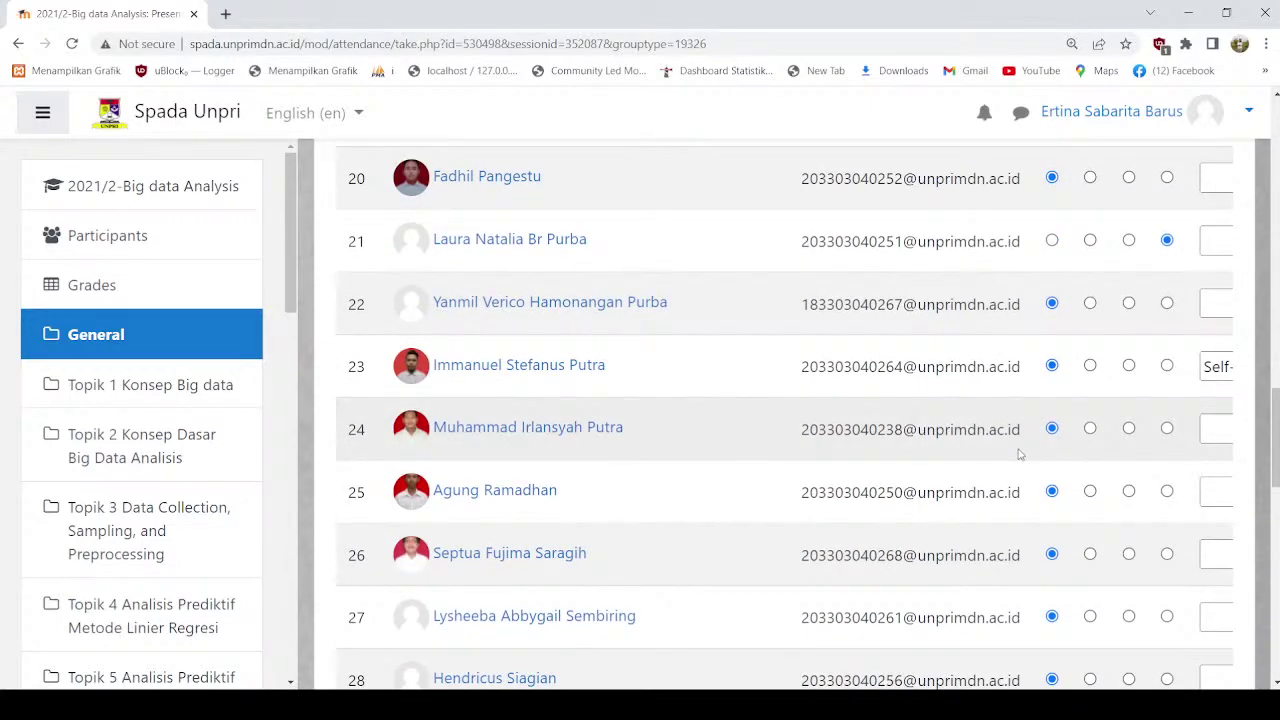
{"action": "scroll", "coordinate": [1142, 462], "scroll_direction": "down", "scroll_amount": 5}
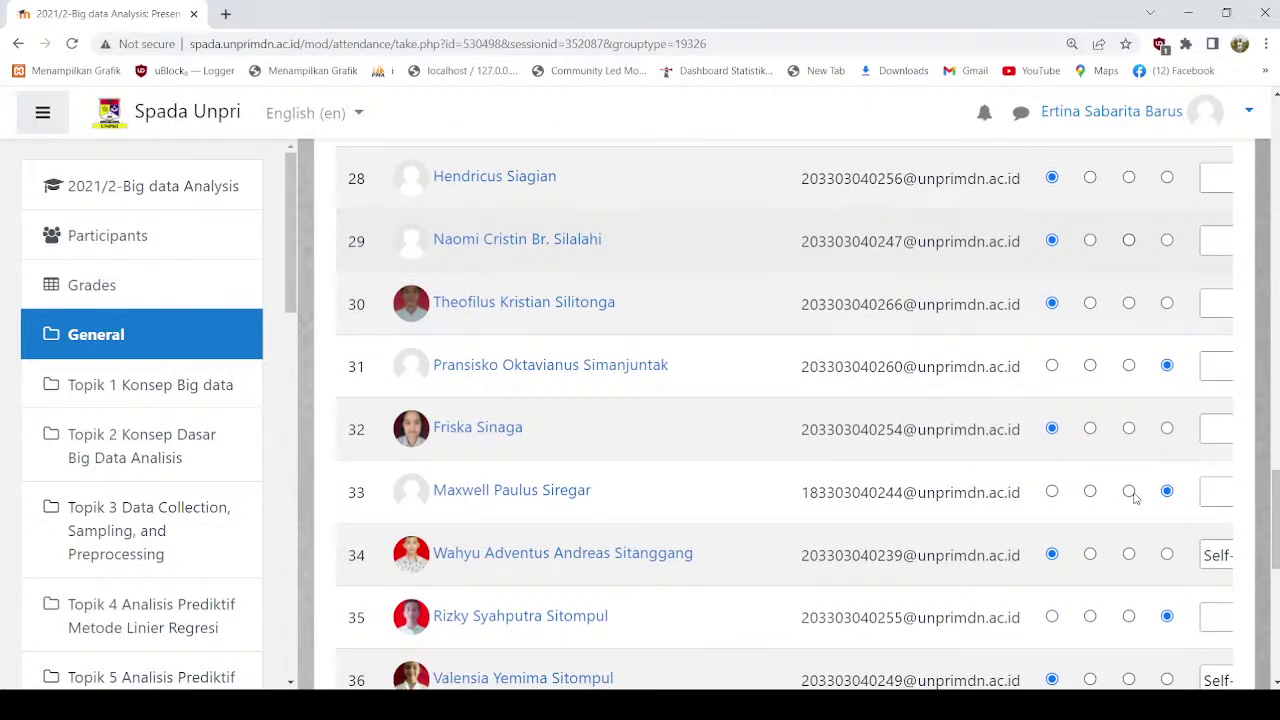
{"action": "left_click", "coordinate": [1052, 366]}
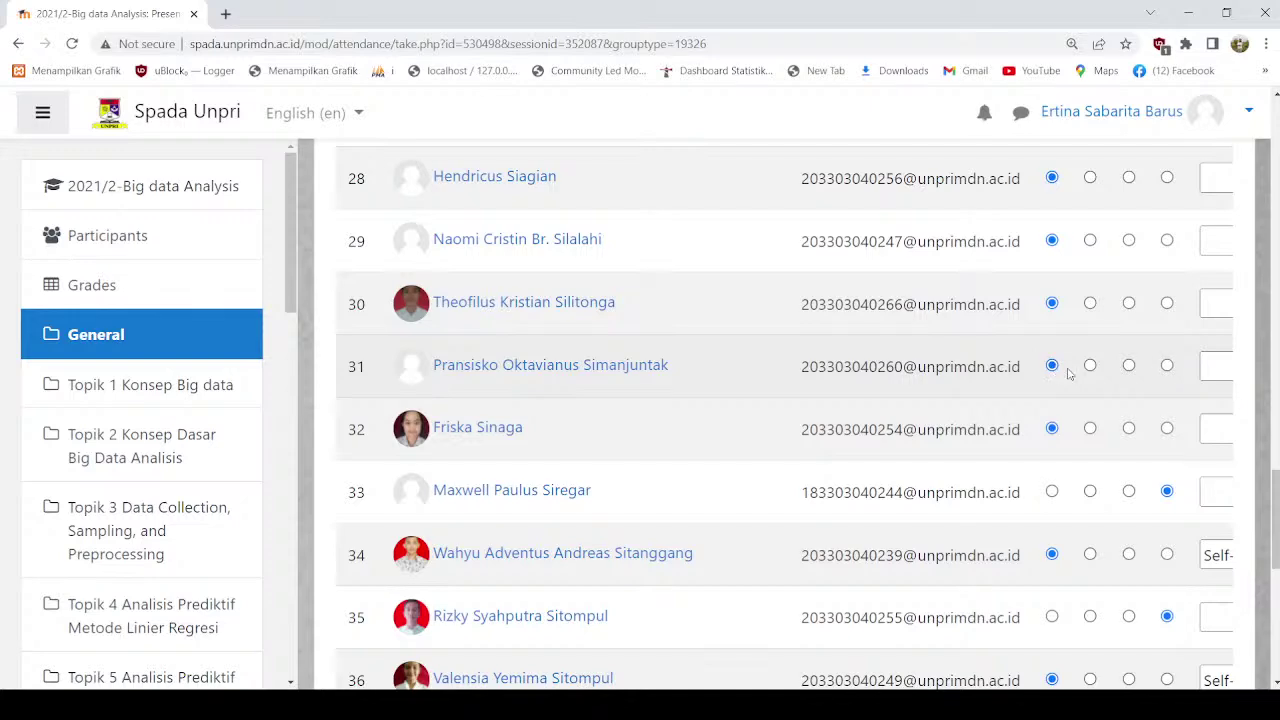
{"action": "scroll", "coordinate": [1069, 374], "scroll_direction": "up", "scroll_amount": 1}
{"action": "scroll", "coordinate": [1069, 374], "scroll_direction": "up", "scroll_amount": 3}
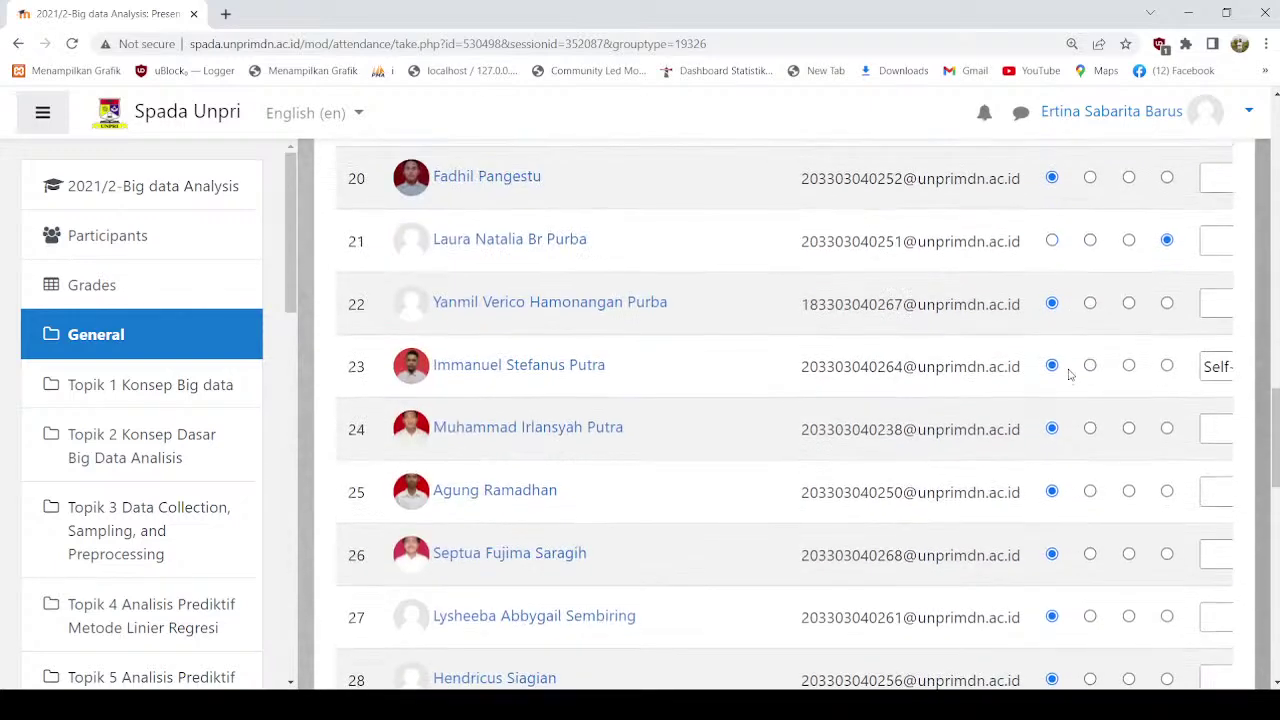
{"action": "left_click", "coordinate": [1052, 240]}
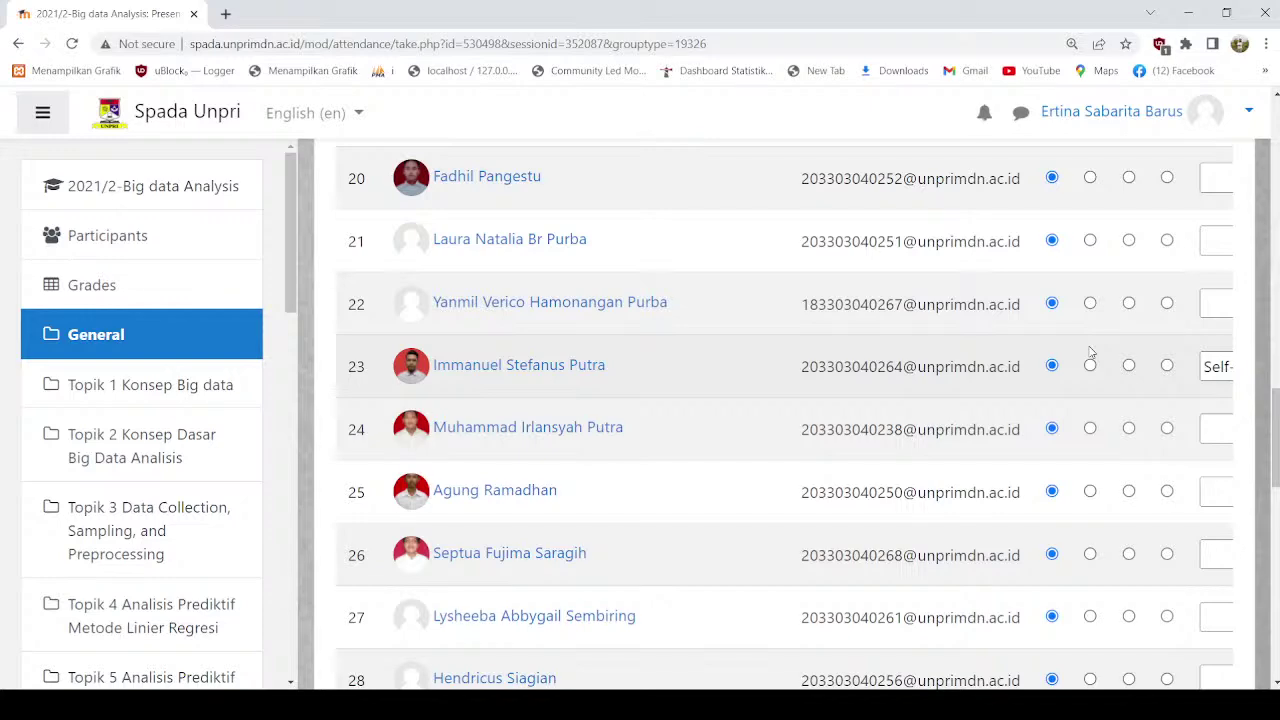
{"action": "scroll", "coordinate": [1092, 350], "scroll_direction": "up", "scroll_amount": 6}
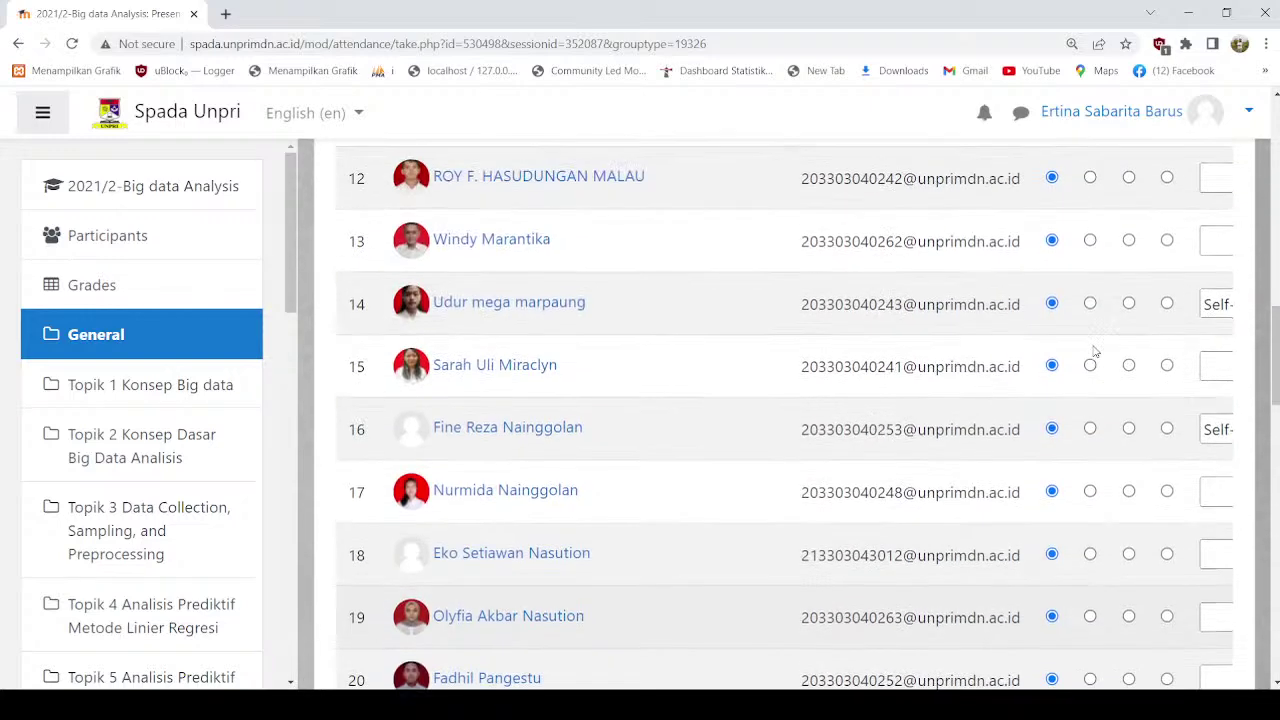
{"action": "scroll", "coordinate": [1104, 338], "scroll_direction": "up", "scroll_amount": 5}
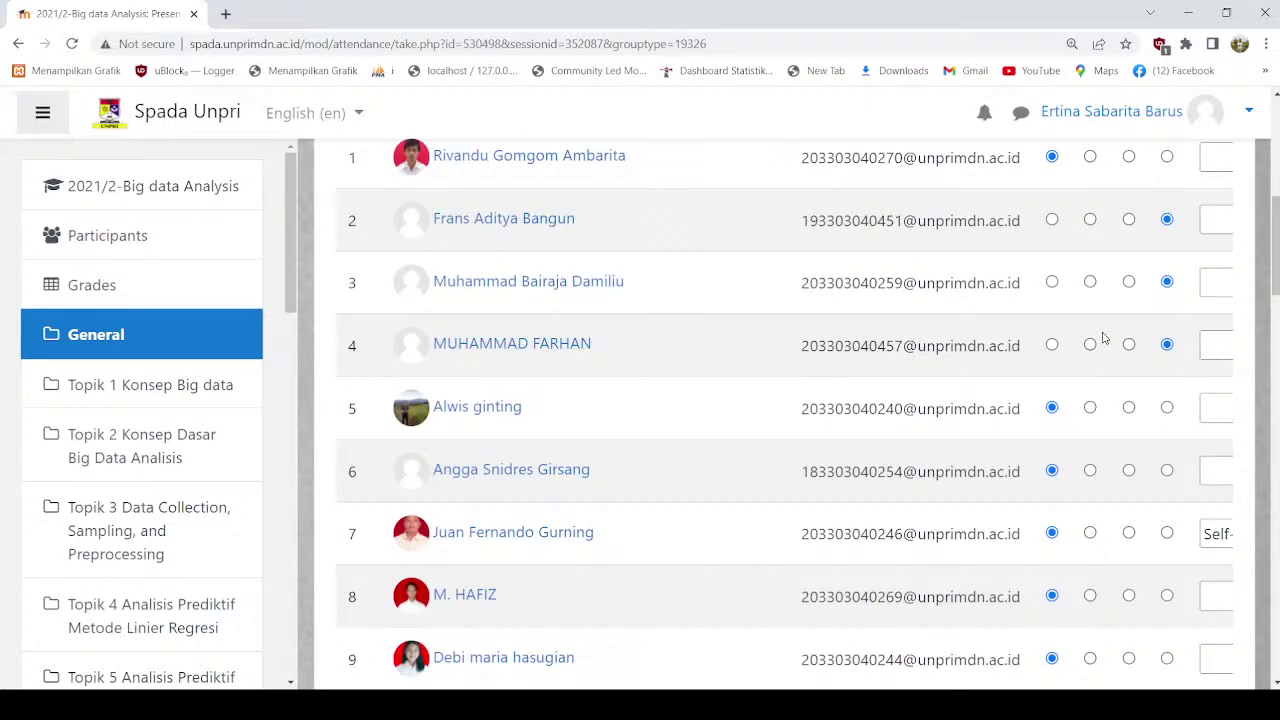
{"action": "left_click", "coordinate": [1051, 345]}
Step: Mark the student in row 33 as present
{"action": "scroll", "coordinate": [1055, 350], "scroll_direction": "up", "scroll_amount": 1}
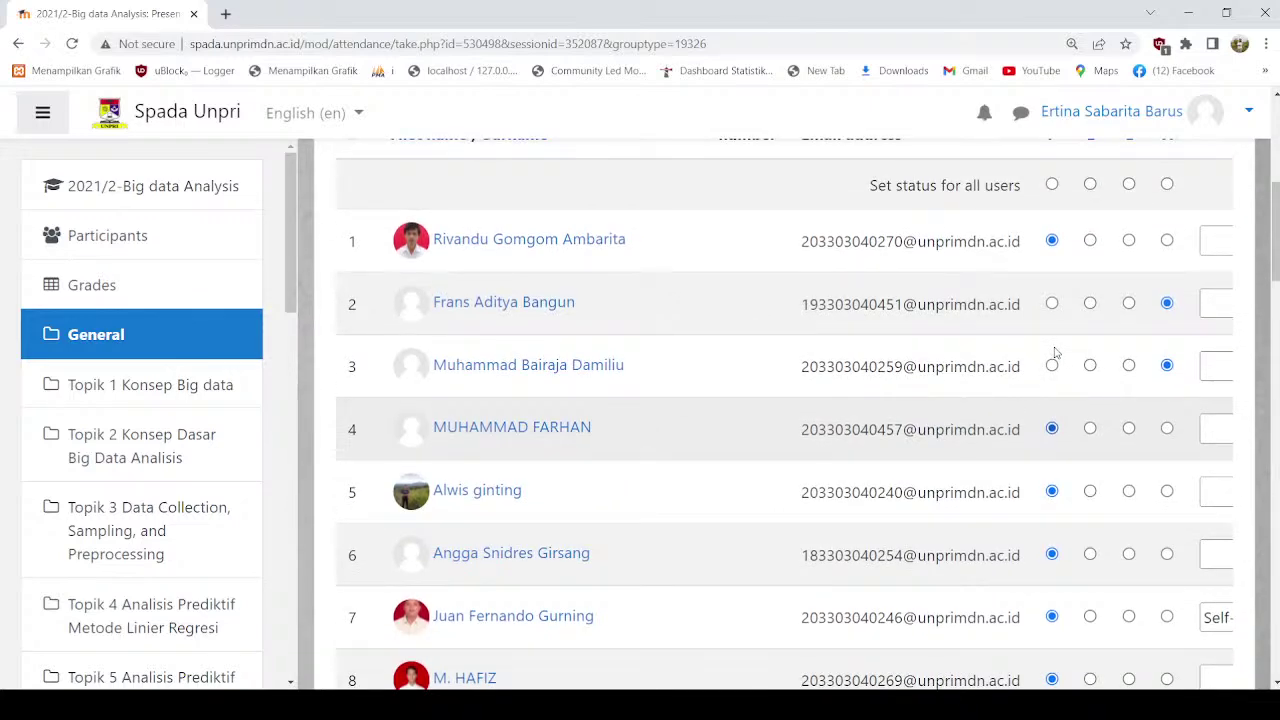
{"action": "scroll", "coordinate": [1055, 352], "scroll_direction": "up", "scroll_amount": 1}
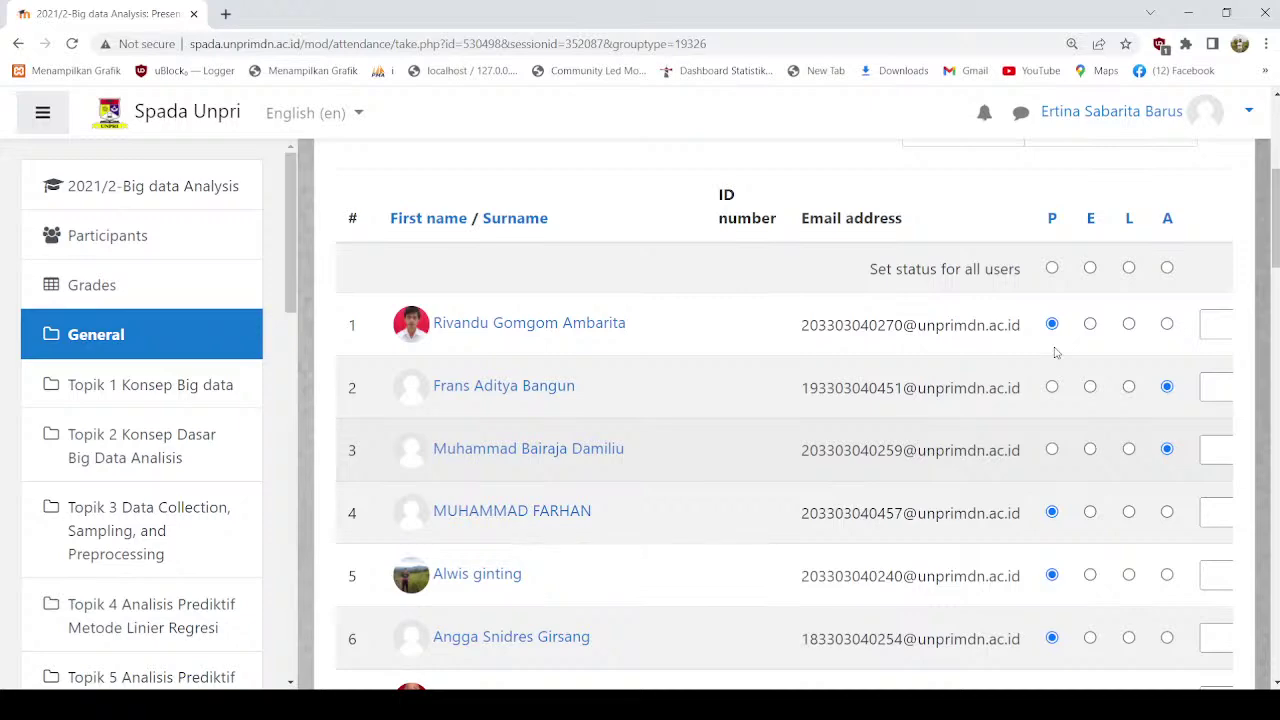
{"action": "scroll", "coordinate": [1055, 352], "scroll_direction": "down", "scroll_amount": 15}
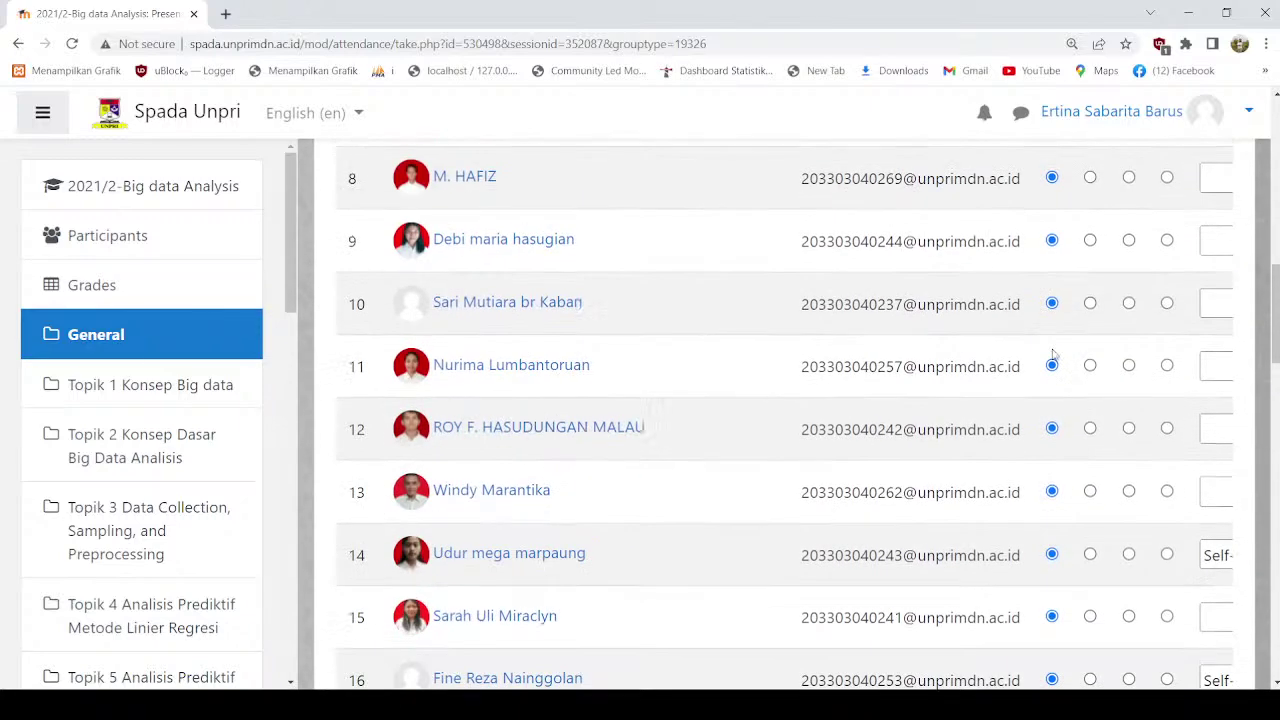
{"action": "scroll", "coordinate": [1050, 360], "scroll_direction": "down", "scroll_amount": 8}
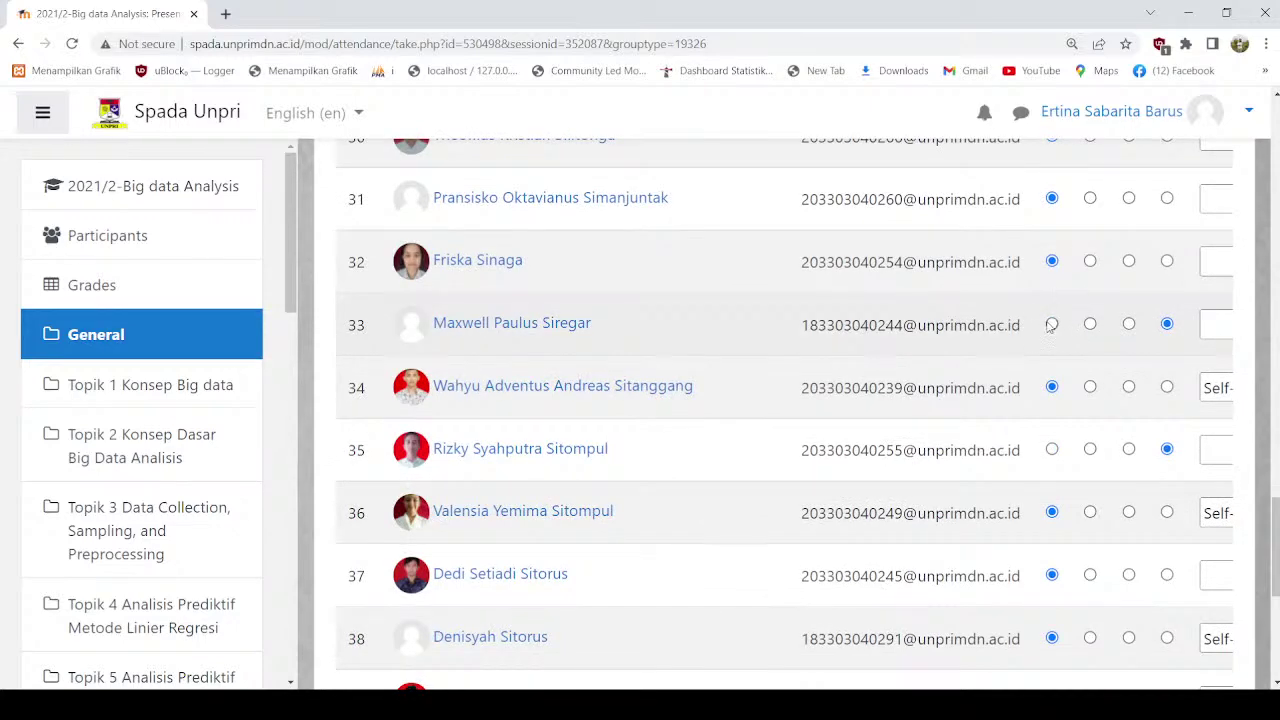
{"action": "left_click", "coordinate": [1052, 324]}
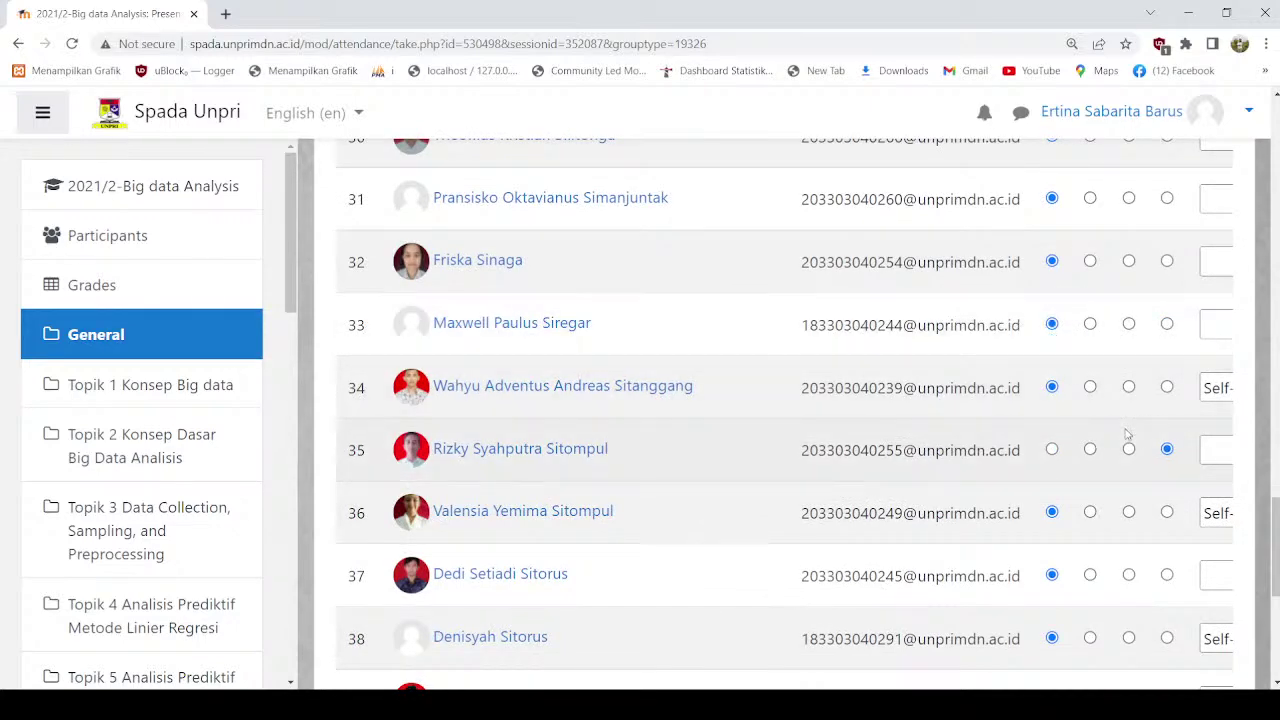
Step: Save the Pertemuan 5 attendance and reopen the 22 Apr 2022 session from the sessions list
{"action": "scroll", "coordinate": [1127, 433], "scroll_direction": "down", "scroll_amount": 4}
{"action": "scroll", "coordinate": [1127, 433], "scroll_direction": "up", "scroll_amount": 3}
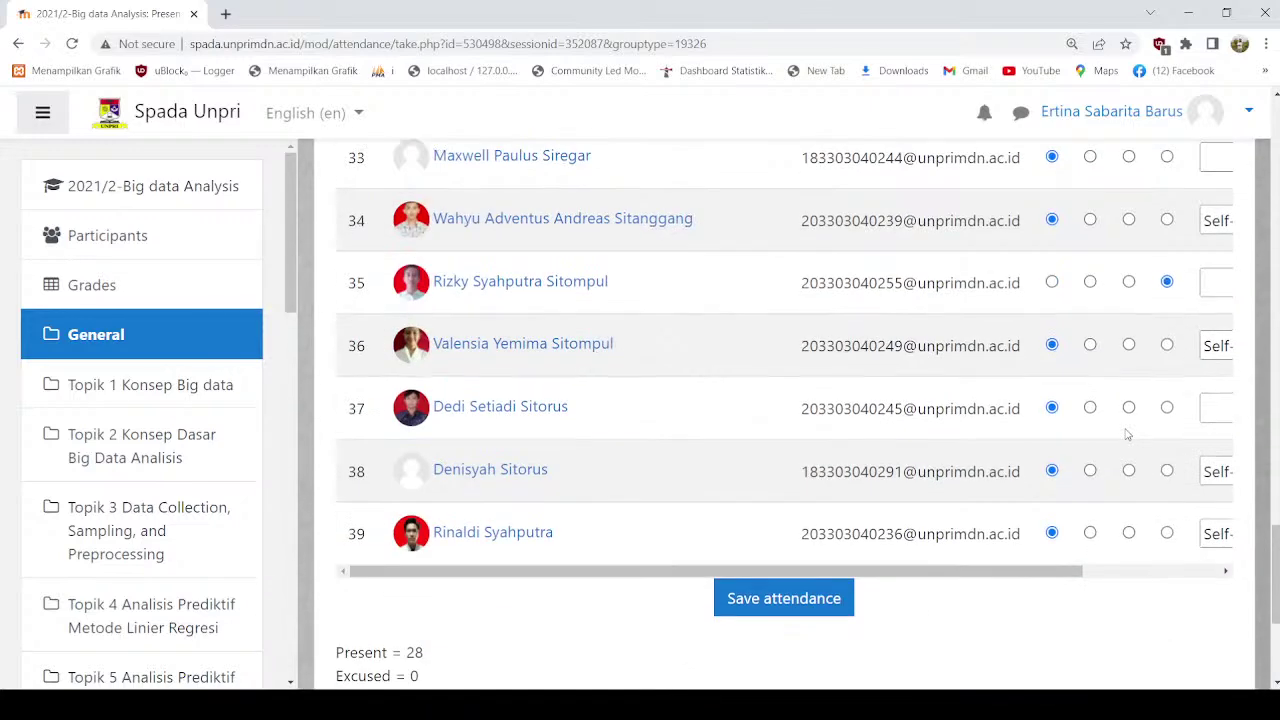
{"action": "scroll", "coordinate": [1127, 433], "scroll_direction": "up", "scroll_amount": 3}
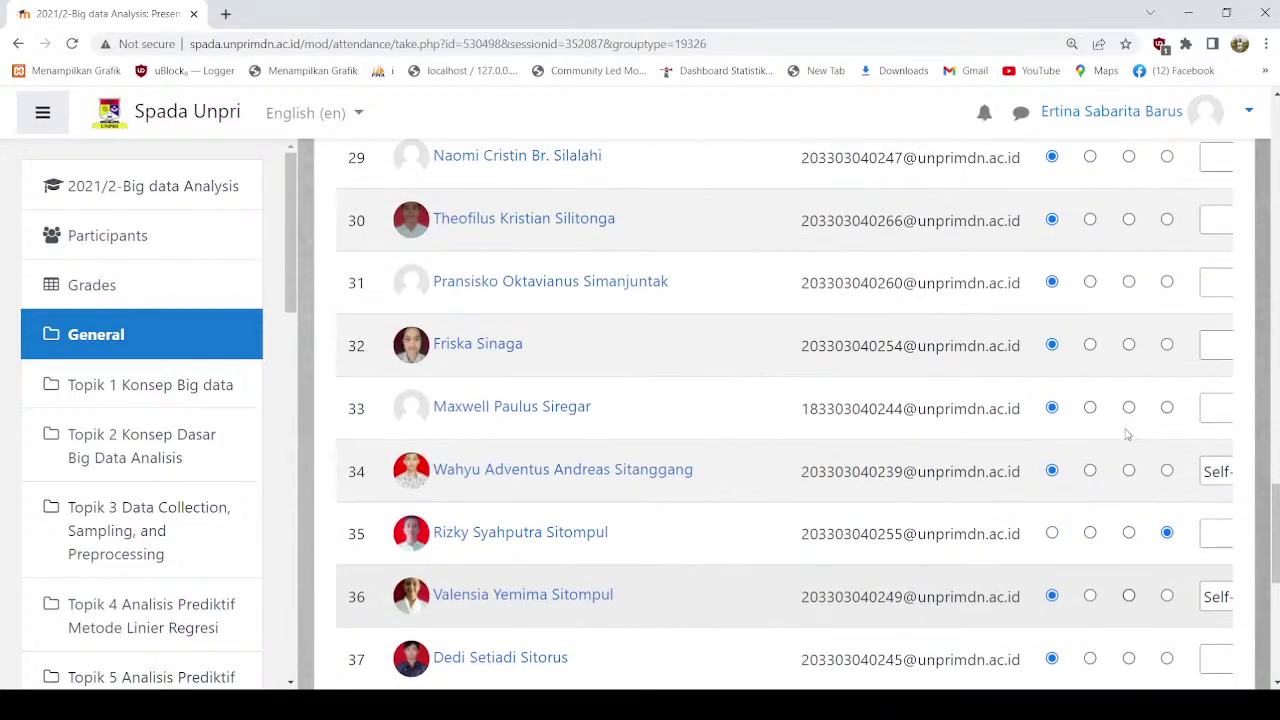
{"action": "scroll", "coordinate": [1127, 433], "scroll_direction": "up", "scroll_amount": 10}
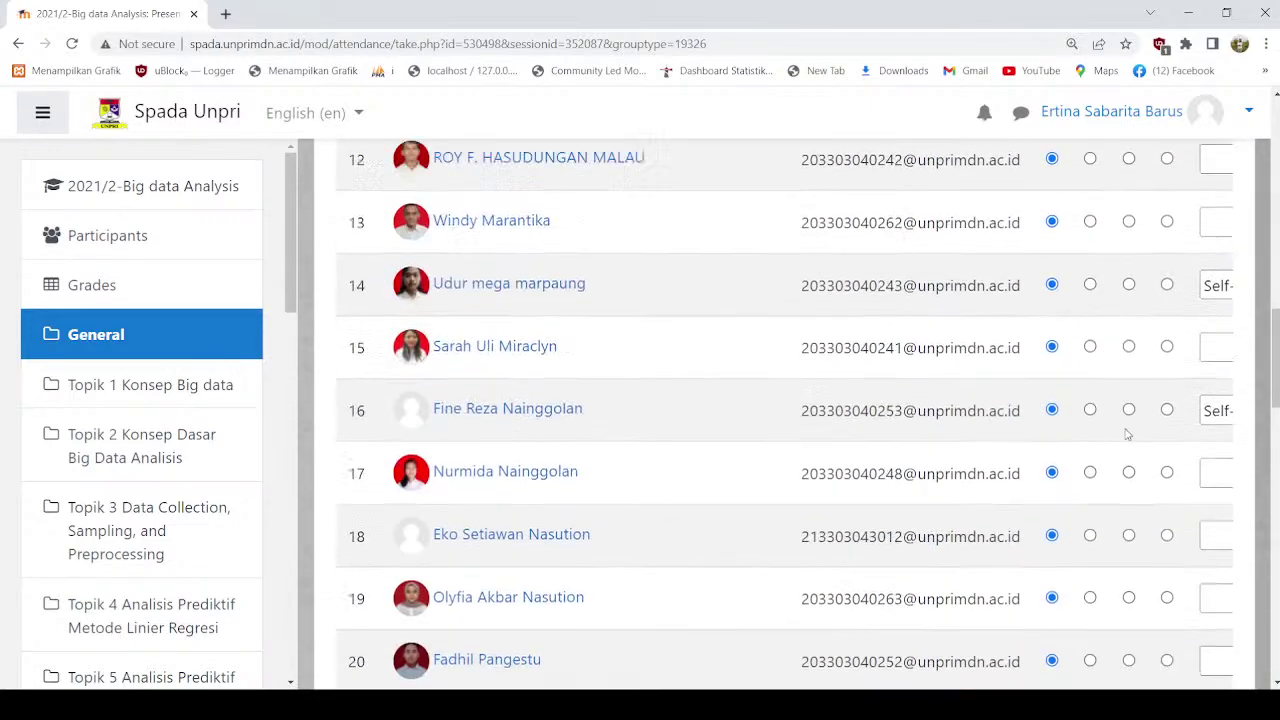
{"action": "scroll", "coordinate": [1127, 433], "scroll_direction": "up", "scroll_amount": 6}
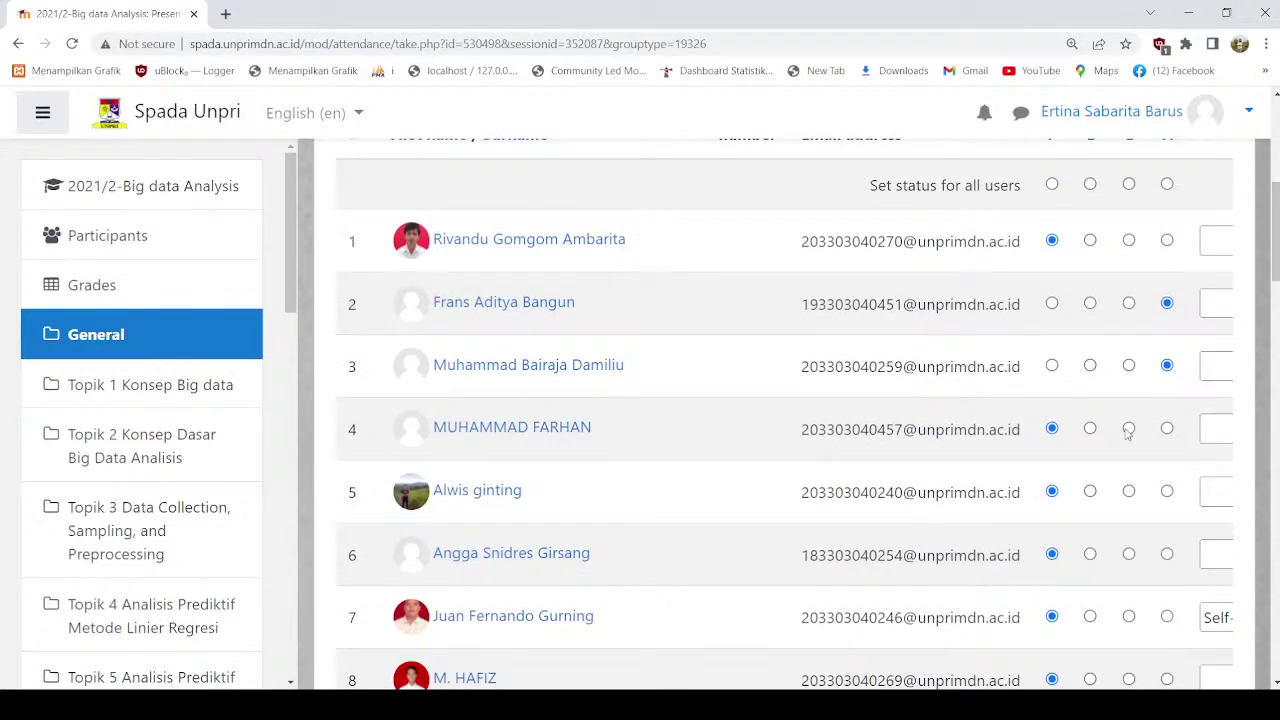
{"action": "scroll", "coordinate": [1127, 433], "scroll_direction": "down", "scroll_amount": 12}
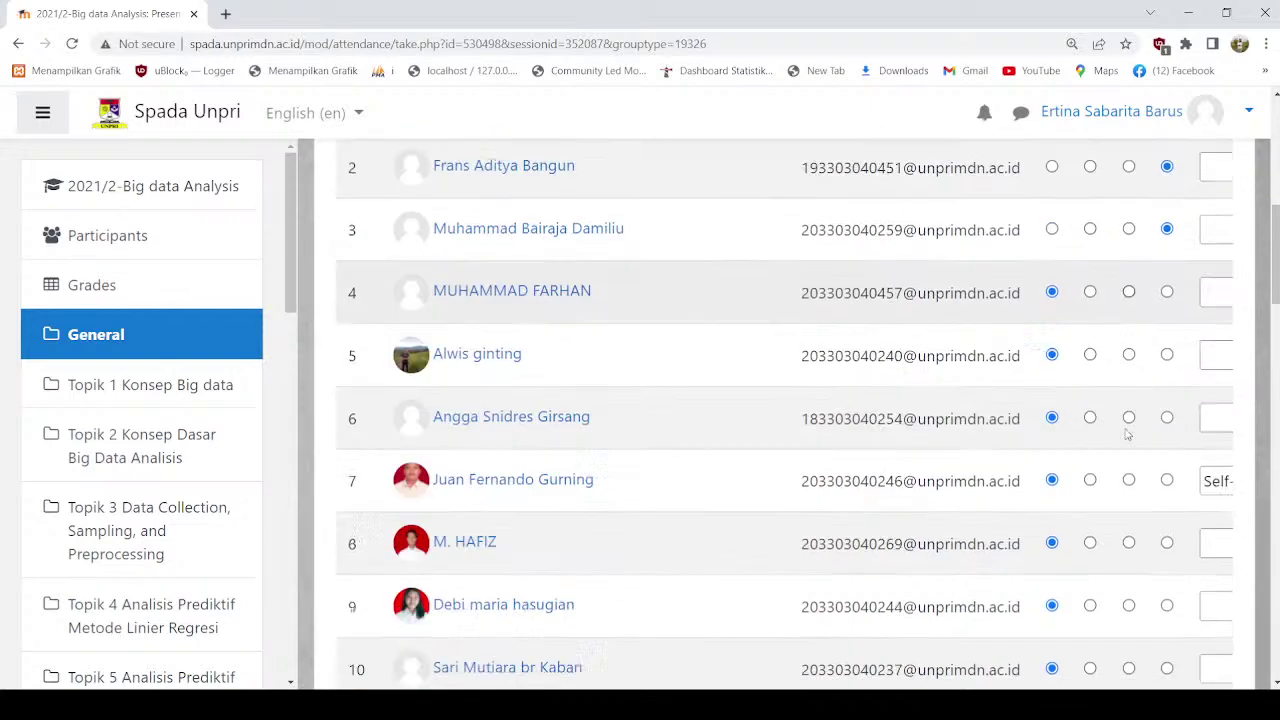
{"action": "scroll", "coordinate": [1115, 433], "scroll_direction": "down", "scroll_amount": 10}
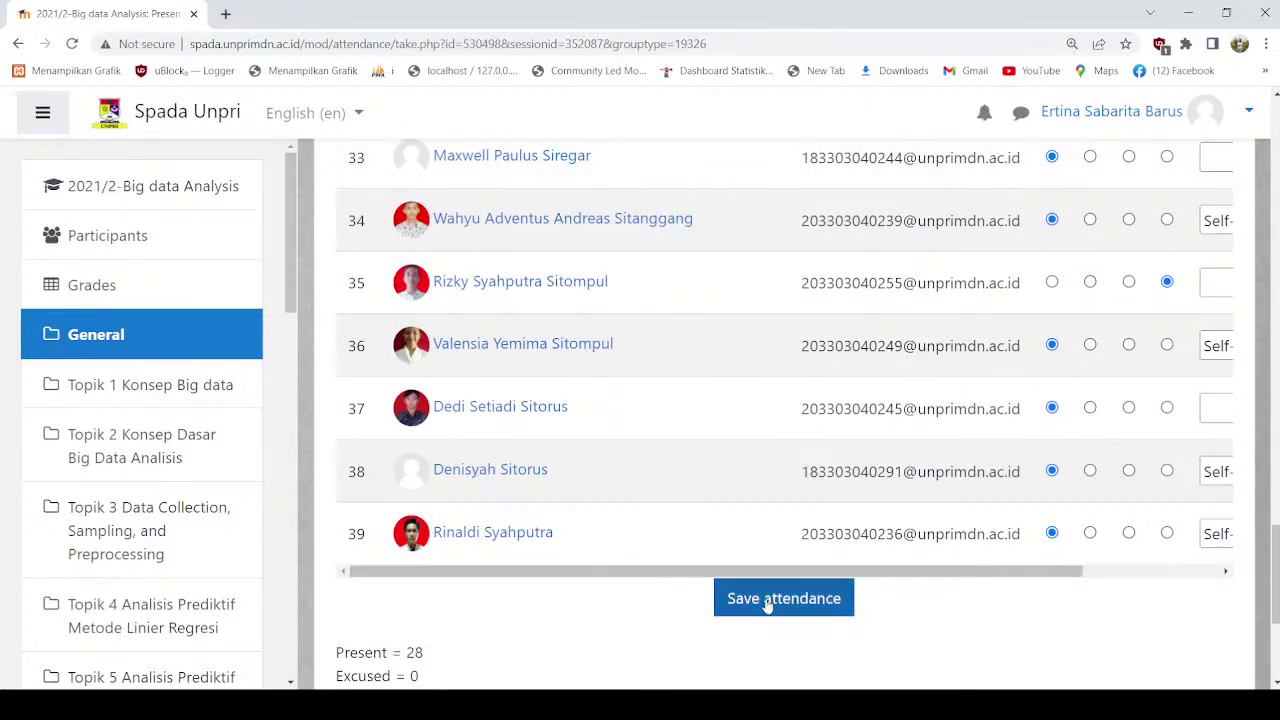
{"action": "left_click", "coordinate": [766, 601]}
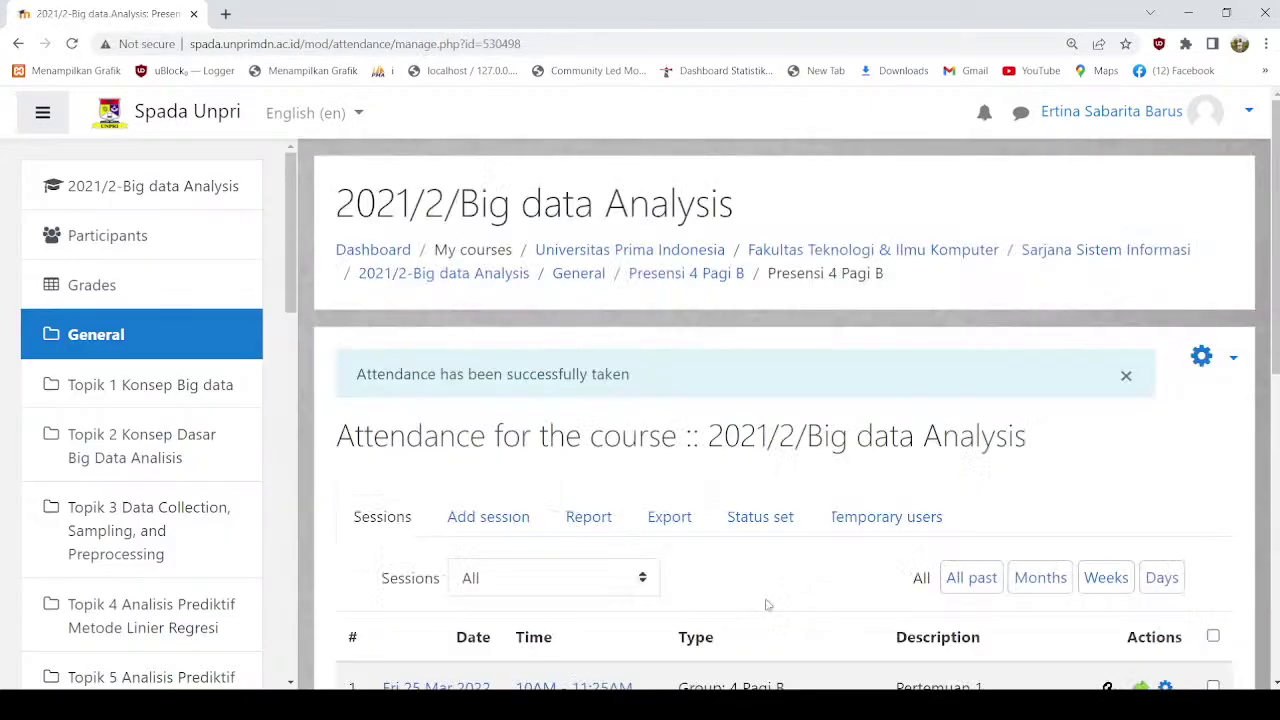
{"action": "scroll", "coordinate": [857, 543], "scroll_direction": "down", "scroll_amount": 4}
{"action": "left_click", "coordinate": [1141, 564]}
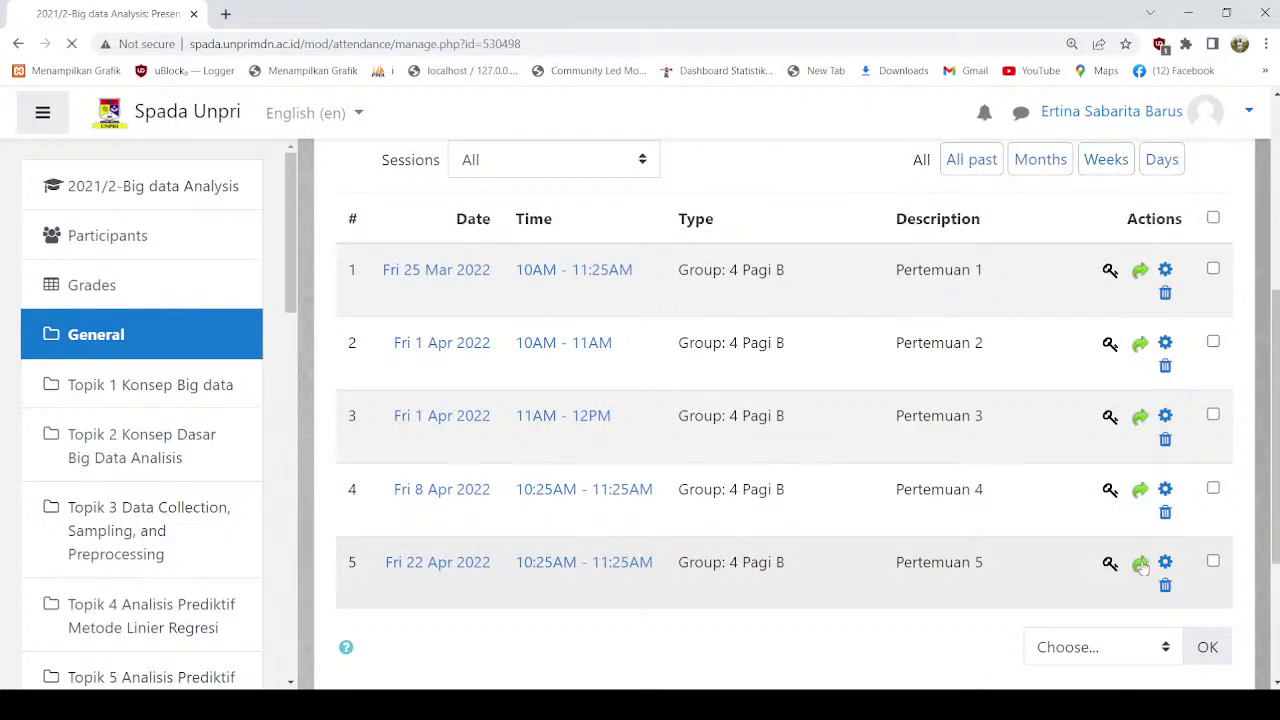
Step: Change the row 2 student from absent to present, bringing totals to 36 present and 3 absent
{"action": "scroll", "coordinate": [1143, 567], "scroll_direction": "down", "scroll_amount": 4}
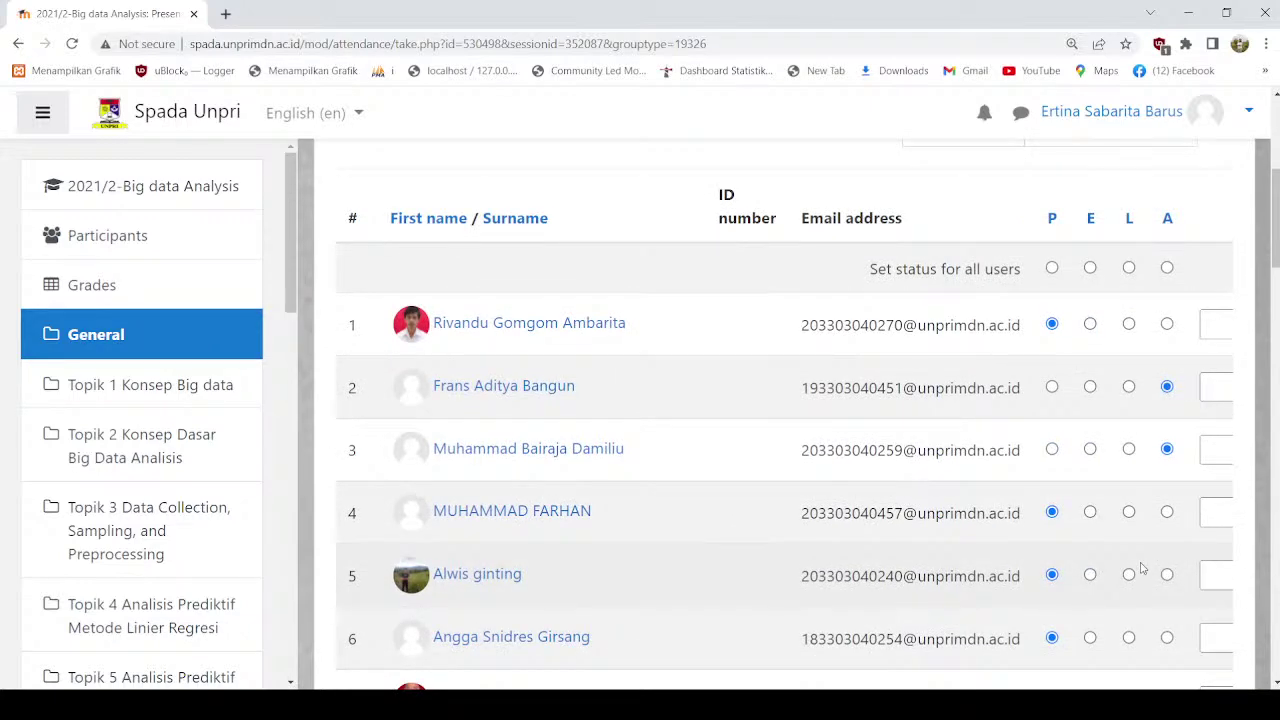
{"action": "scroll", "coordinate": [1143, 568], "scroll_direction": "down", "scroll_amount": 16}
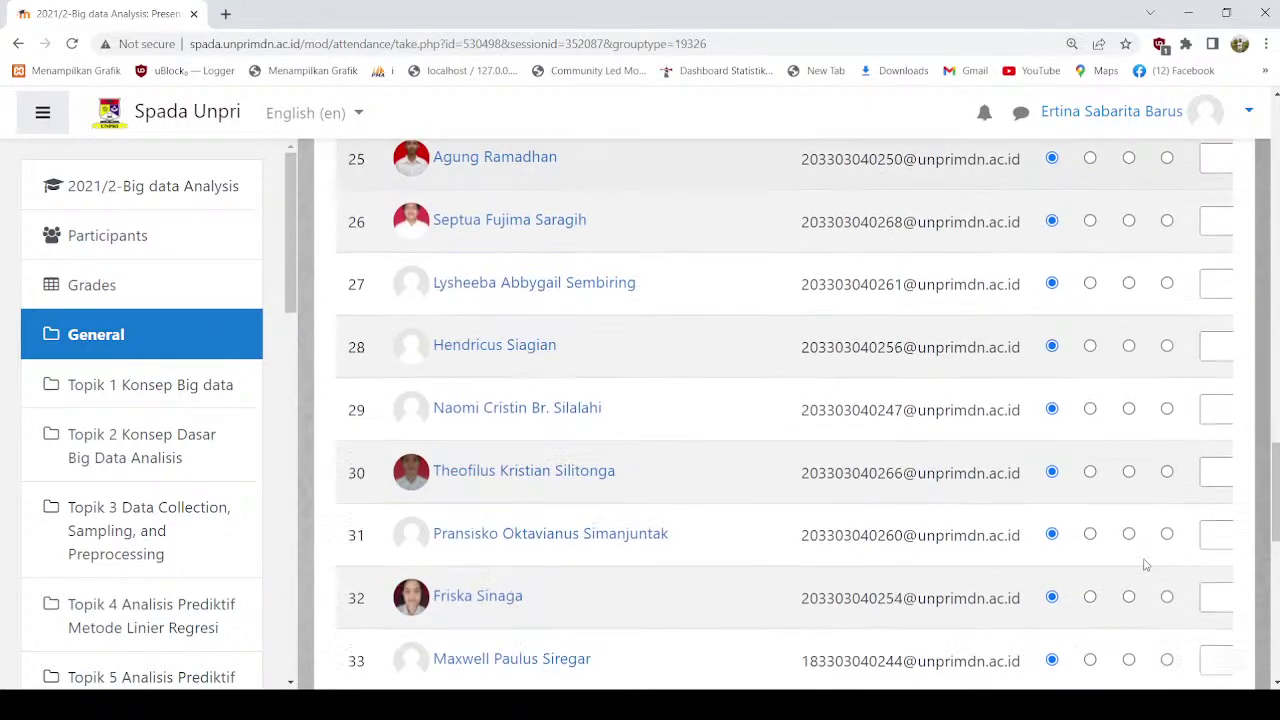
{"action": "scroll", "coordinate": [1145, 565], "scroll_direction": "down", "scroll_amount": 7}
{"action": "scroll", "coordinate": [1146, 565], "scroll_direction": "up", "scroll_amount": 1}
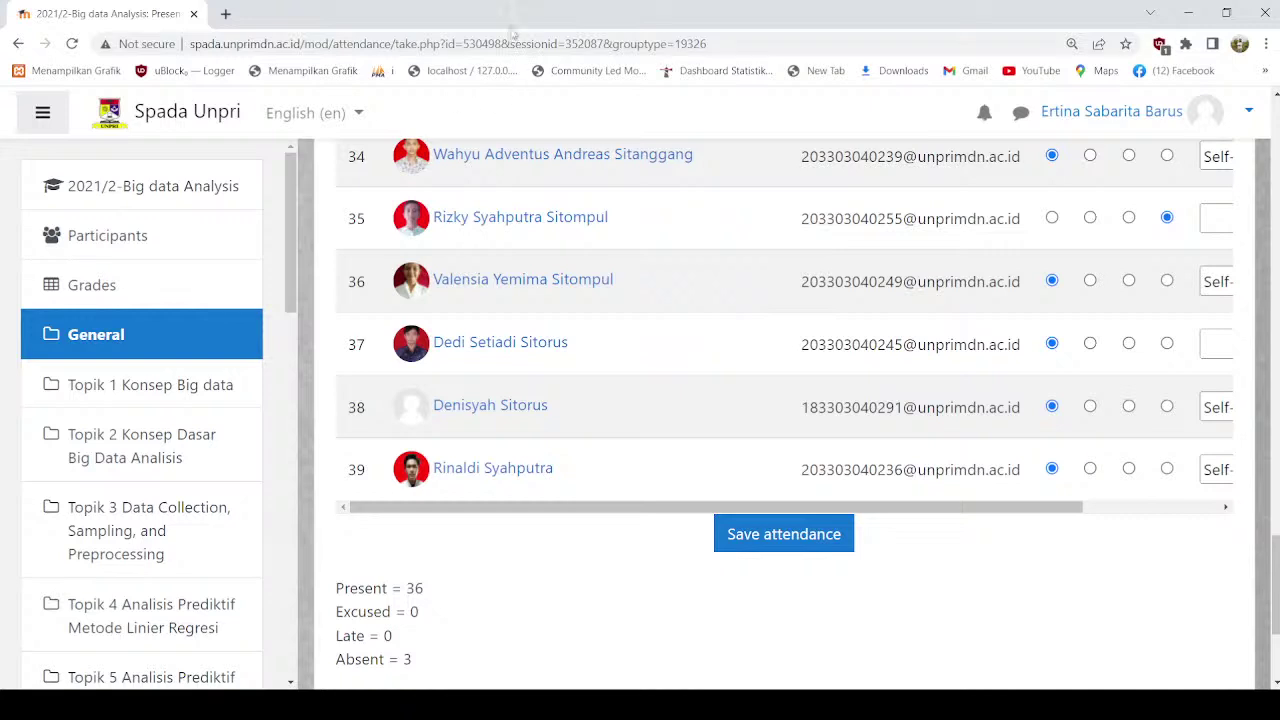
{"action": "scroll", "coordinate": [987, 457], "scroll_direction": "up", "scroll_amount": 3}
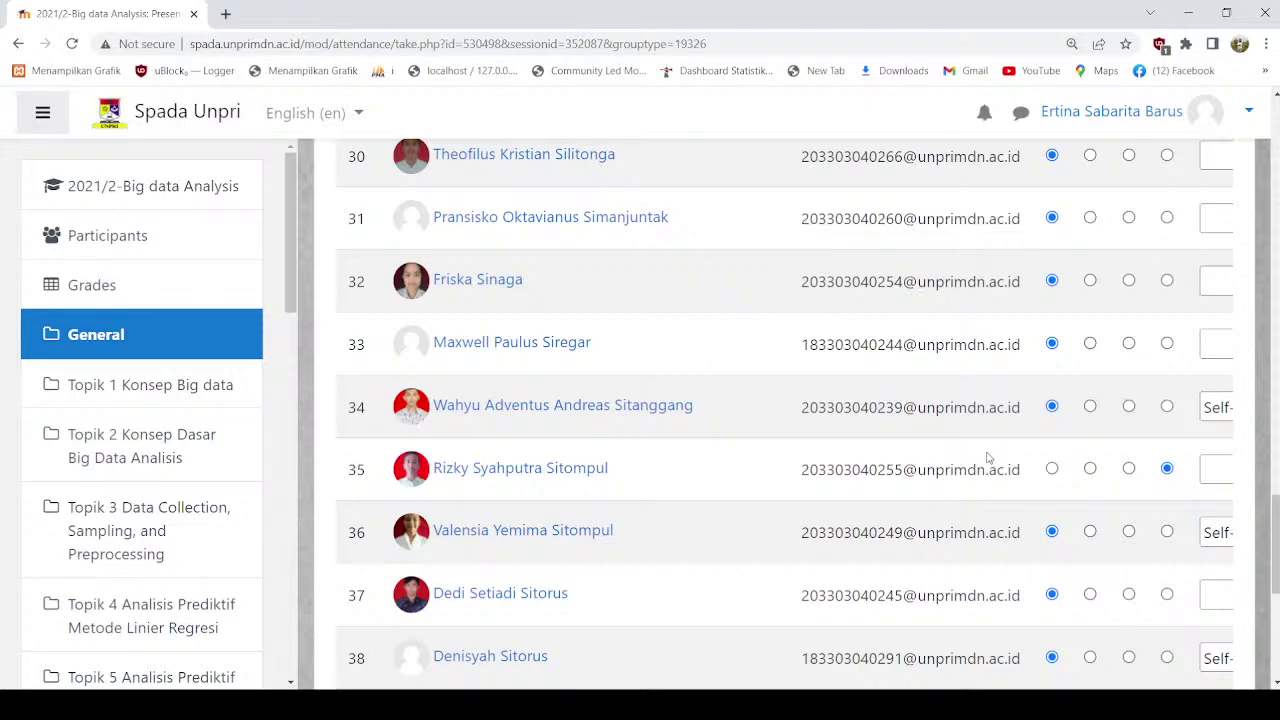
{"action": "scroll", "coordinate": [987, 457], "scroll_direction": "down", "scroll_amount": 3}
{"action": "scroll", "coordinate": [990, 450], "scroll_direction": "up", "scroll_amount": 6}
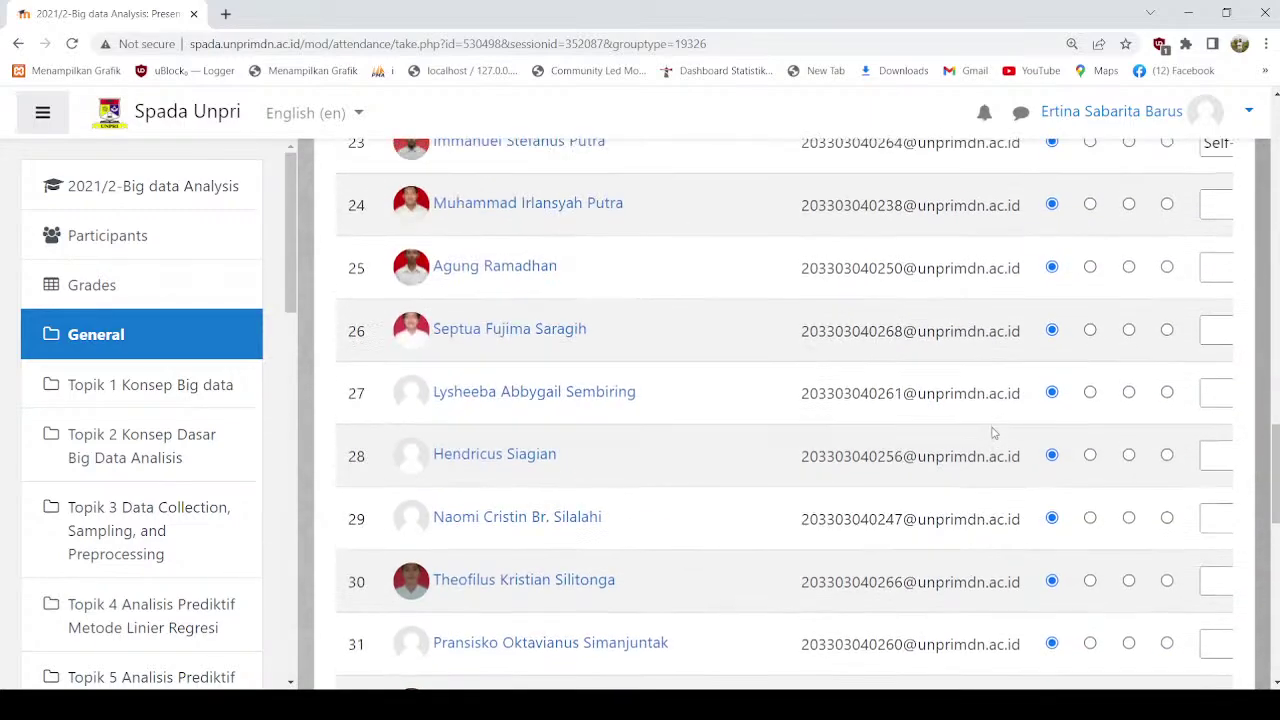
{"action": "scroll", "coordinate": [995, 430], "scroll_direction": "up", "scroll_amount": 12}
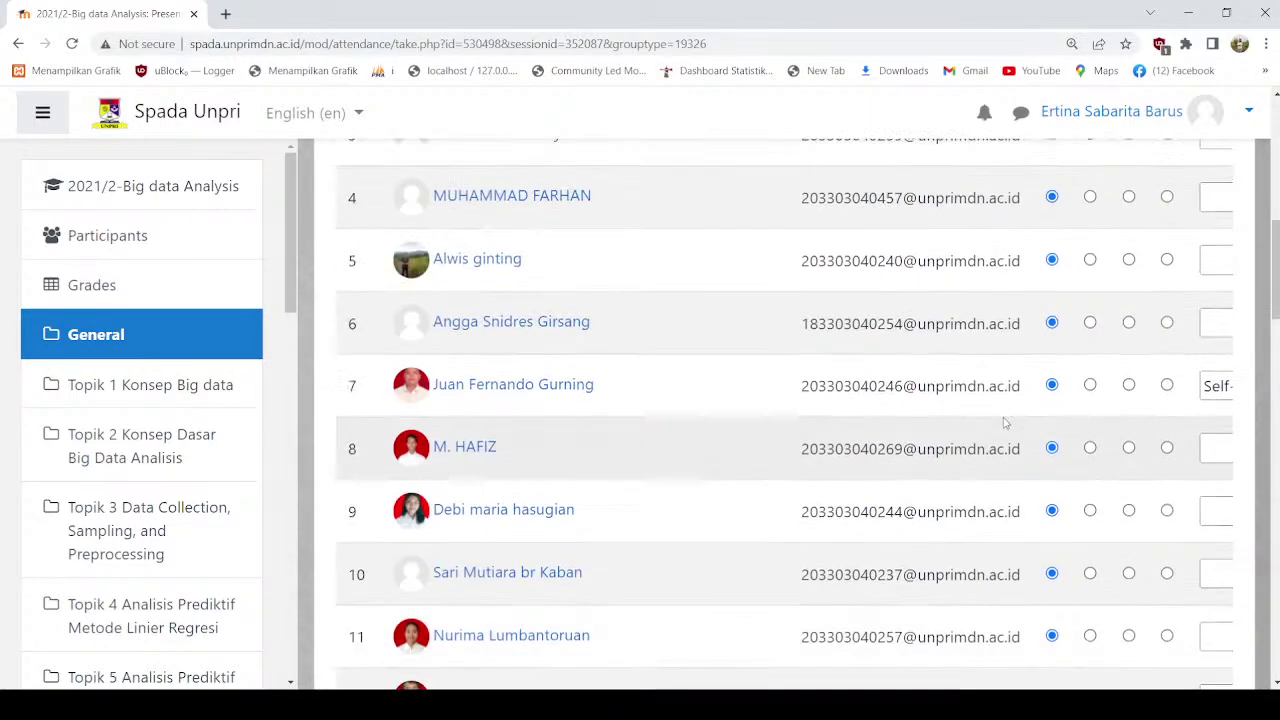
{"action": "scroll", "coordinate": [1005, 423], "scroll_direction": "up", "scroll_amount": 4}
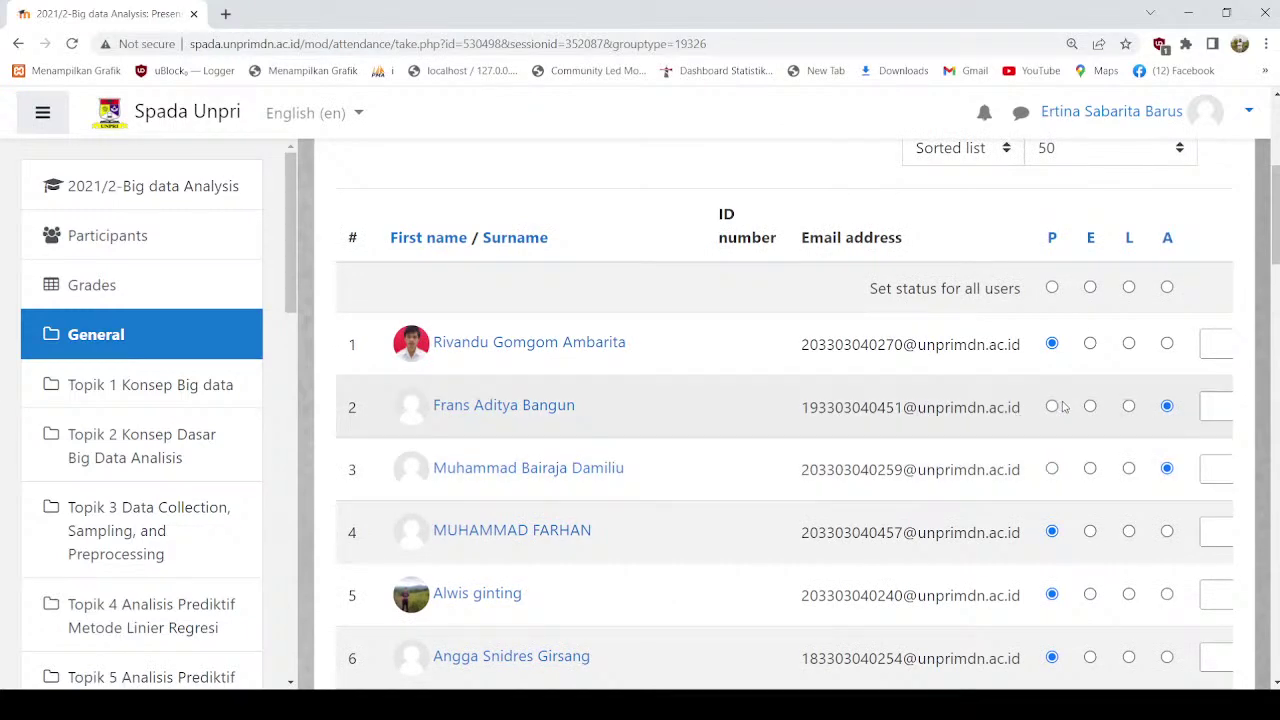
{"action": "left_click", "coordinate": [1052, 406]}
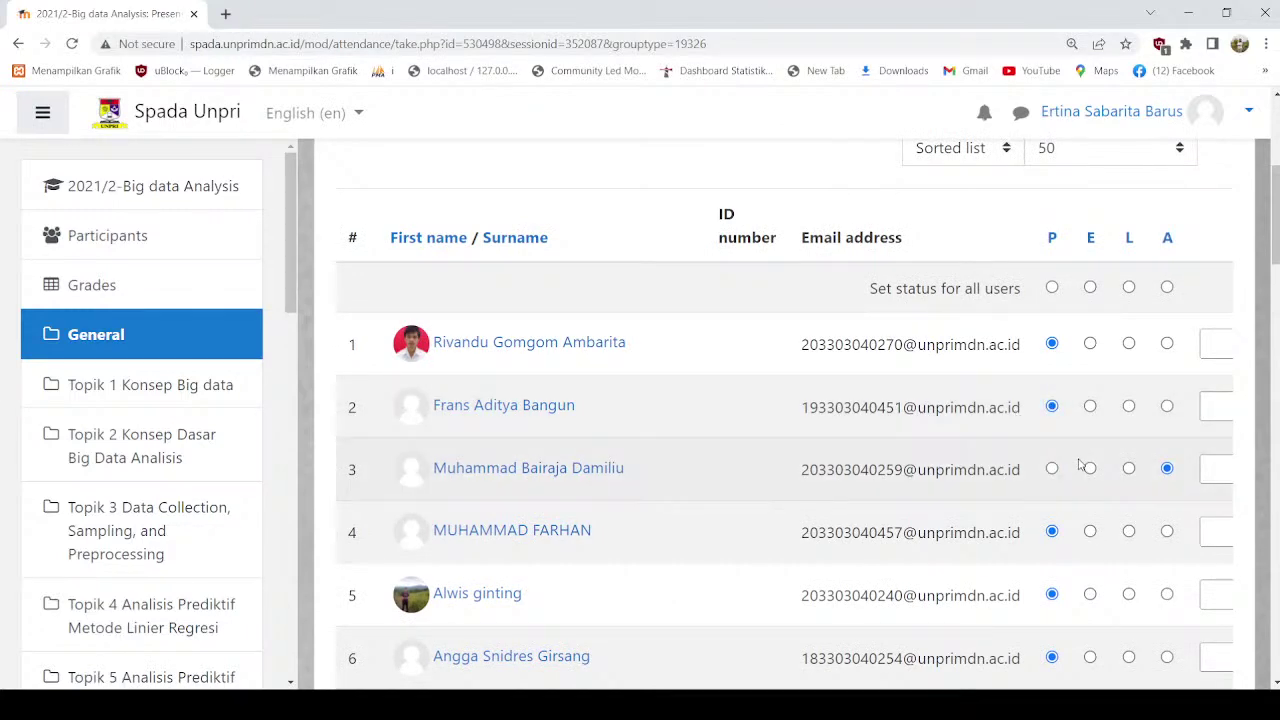
{"action": "scroll", "coordinate": [1080, 465], "scroll_direction": "down", "scroll_amount": 3}
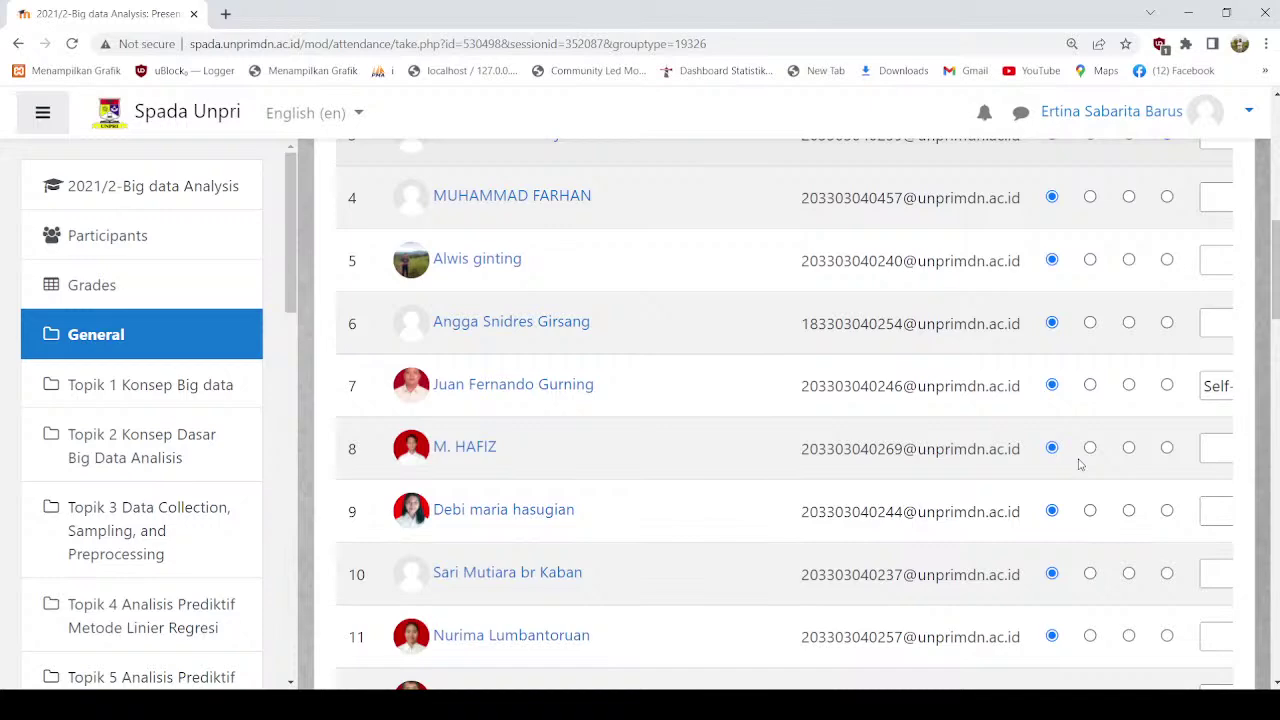
{"action": "scroll", "coordinate": [1080, 465], "scroll_direction": "down", "scroll_amount": 6}
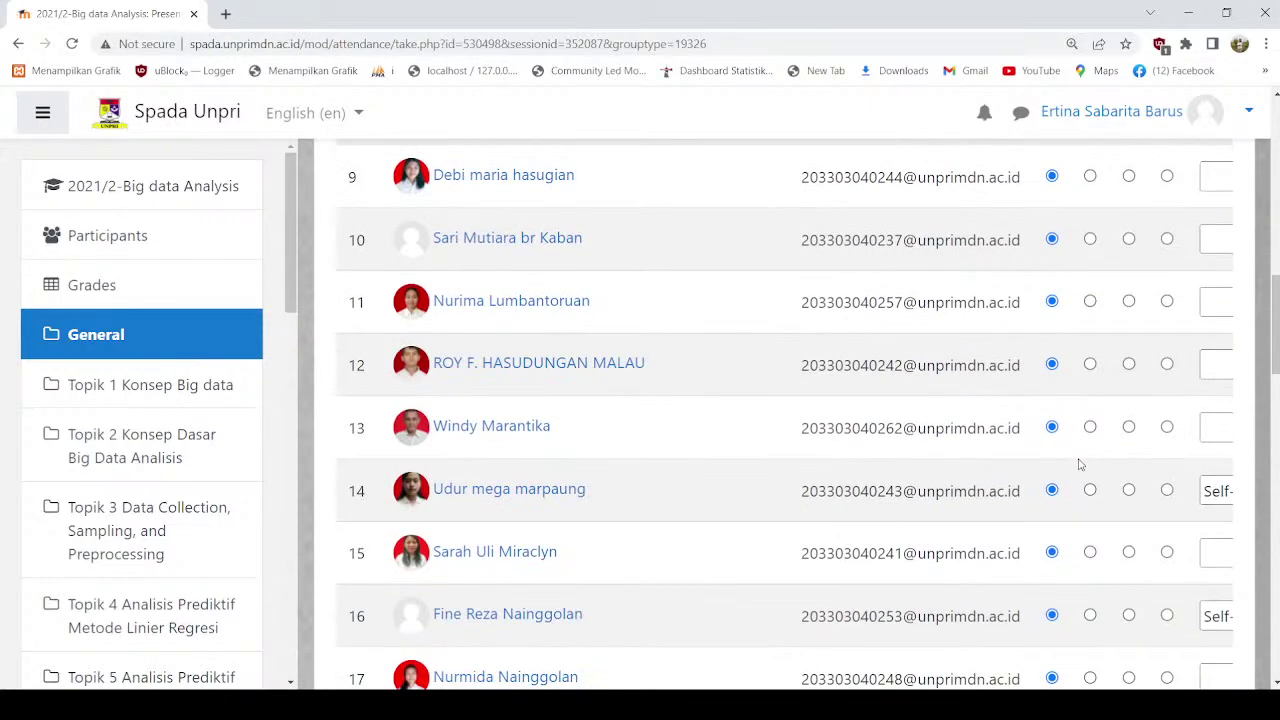
{"action": "scroll", "coordinate": [1080, 465], "scroll_direction": "down", "scroll_amount": 6}
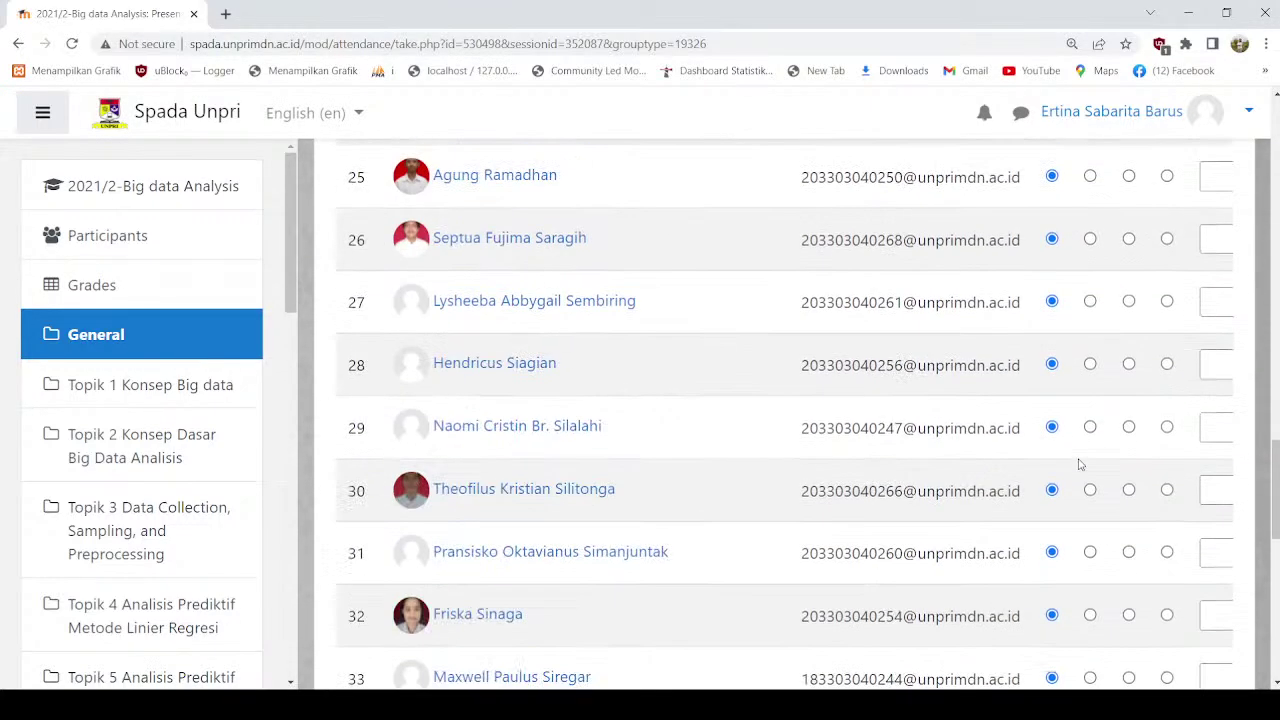
{"action": "scroll", "coordinate": [1080, 465], "scroll_direction": "down", "scroll_amount": 3}
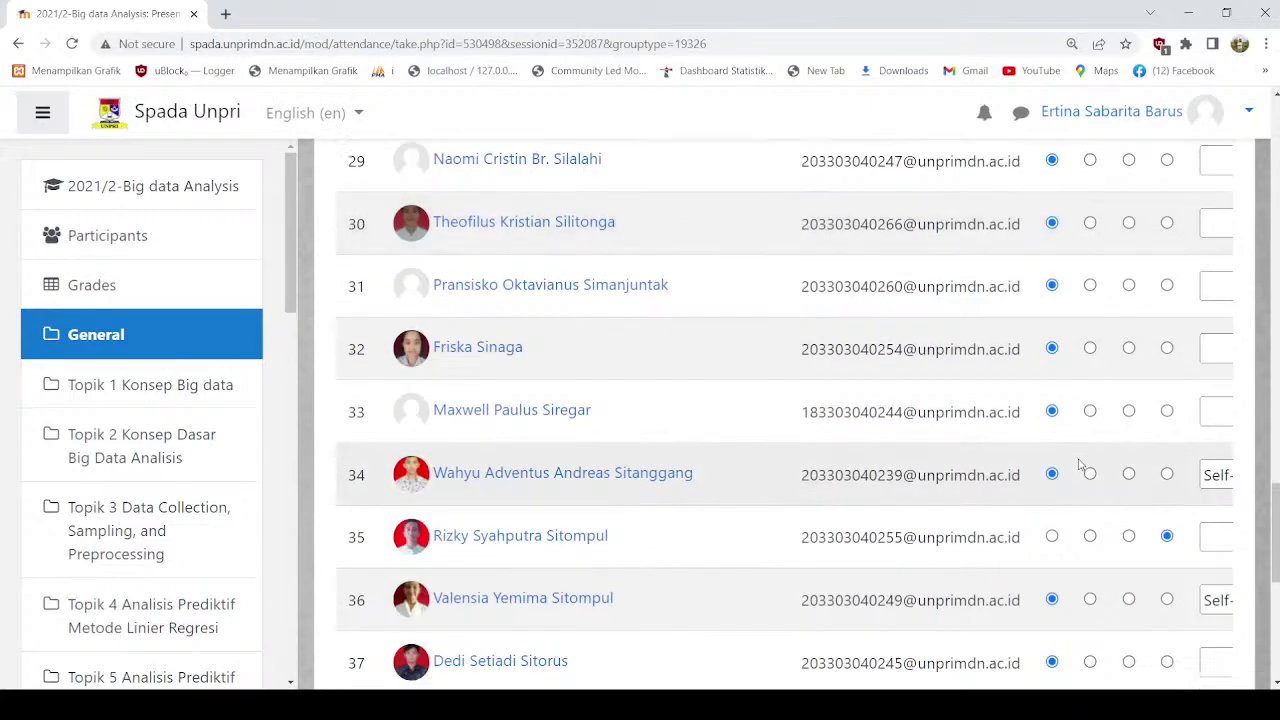
{"action": "scroll", "coordinate": [1080, 465], "scroll_direction": "down", "scroll_amount": 3}
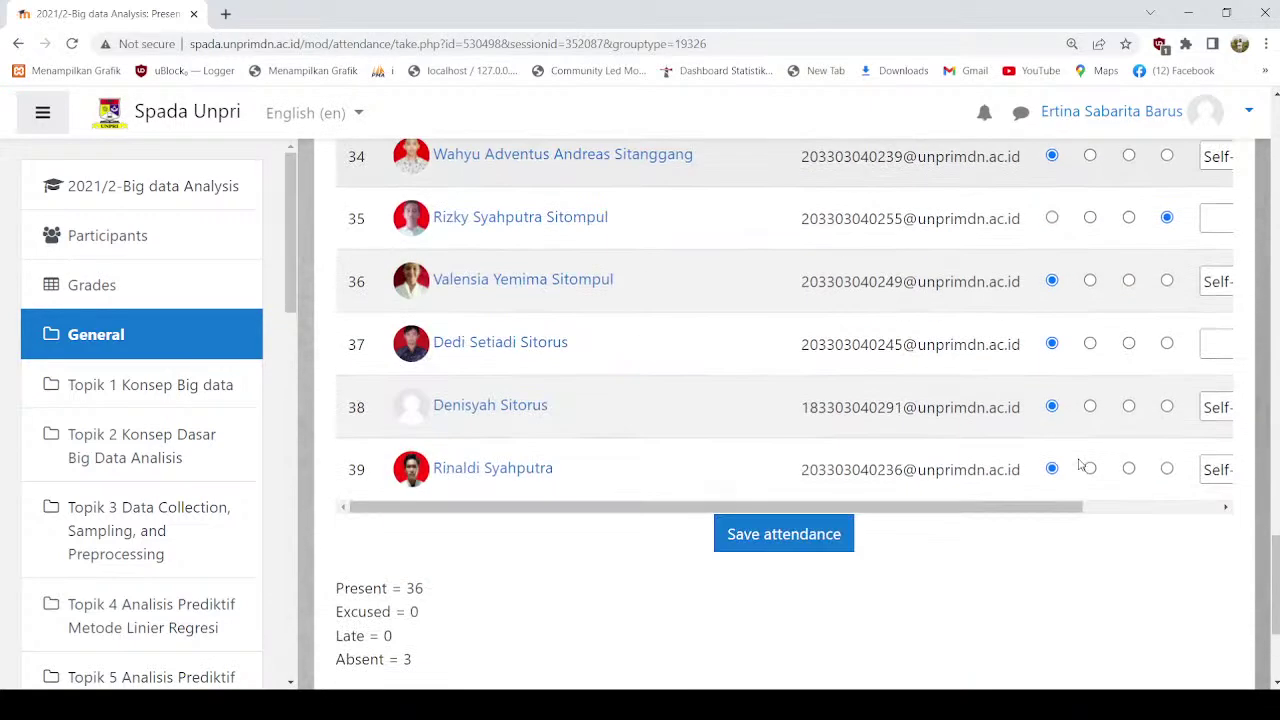
Step: Save the Pertemuan 5 attendance and review the sessions table listing Pertemuan 1 to 5
{"action": "left_click", "coordinate": [762, 534]}
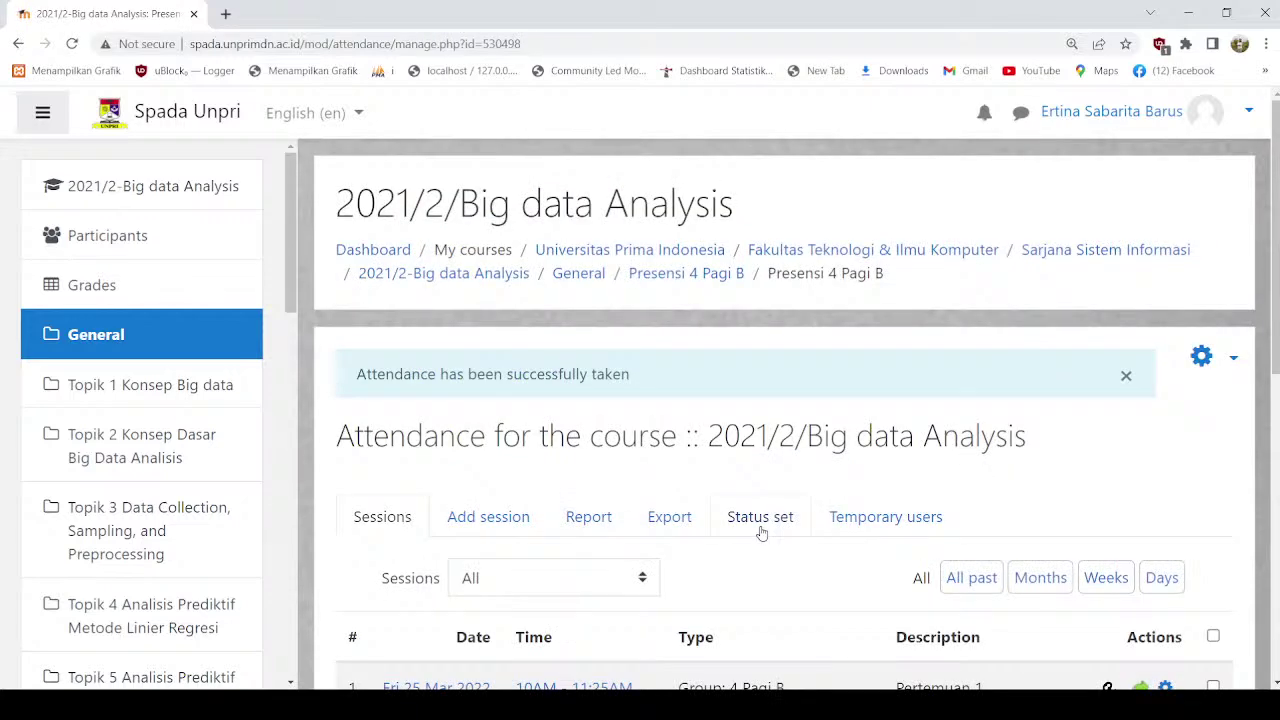
{"action": "scroll", "coordinate": [757, 517], "scroll_direction": "down", "scroll_amount": 3}
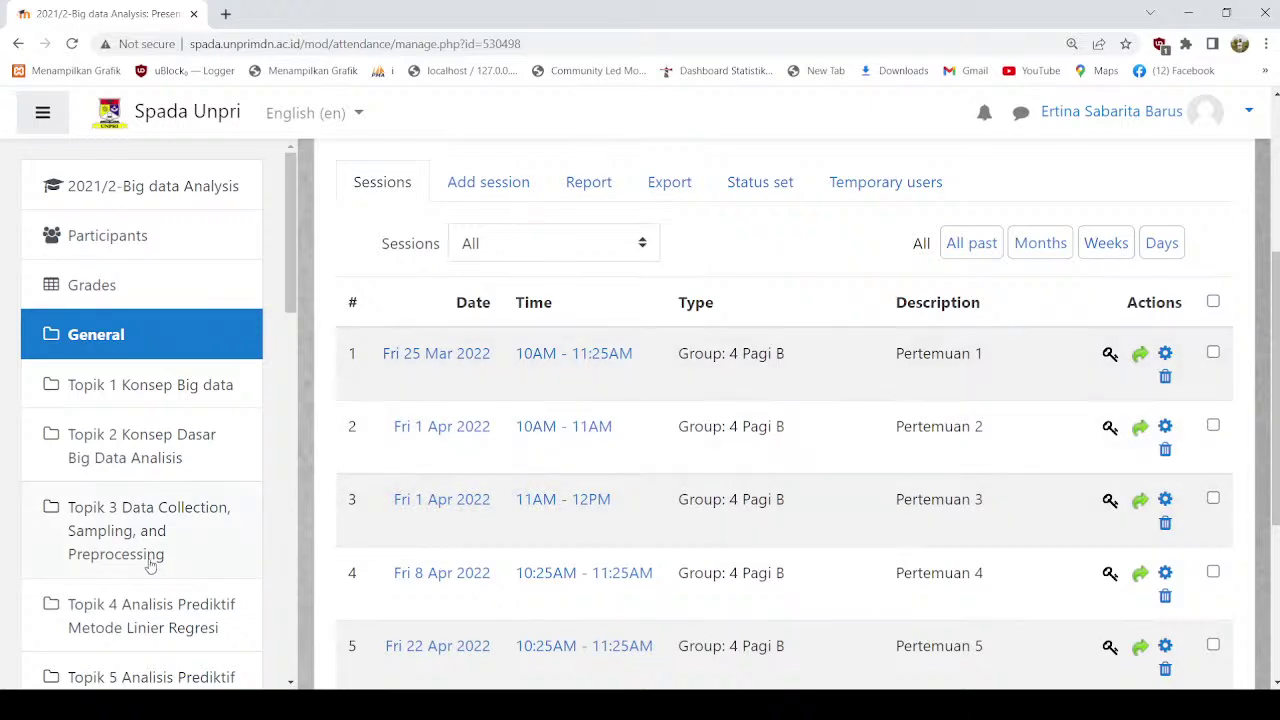
{"action": "scroll", "coordinate": [165, 500], "scroll_direction": "down", "scroll_amount": 3}
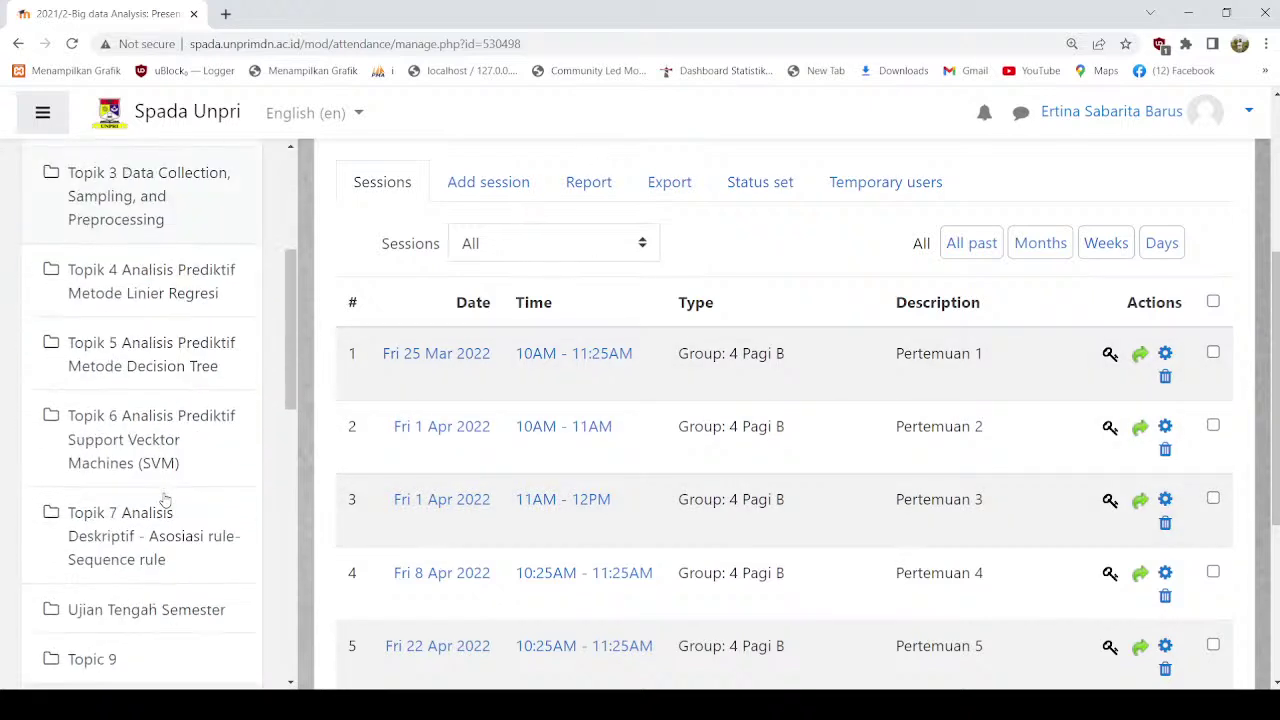
Step: Go to Topik 5 and open its 5.2 Struktur Dicision Tree page
{"action": "left_click", "coordinate": [163, 355]}
{"action": "scroll", "coordinate": [700, 432], "scroll_direction": "down", "scroll_amount": 1}
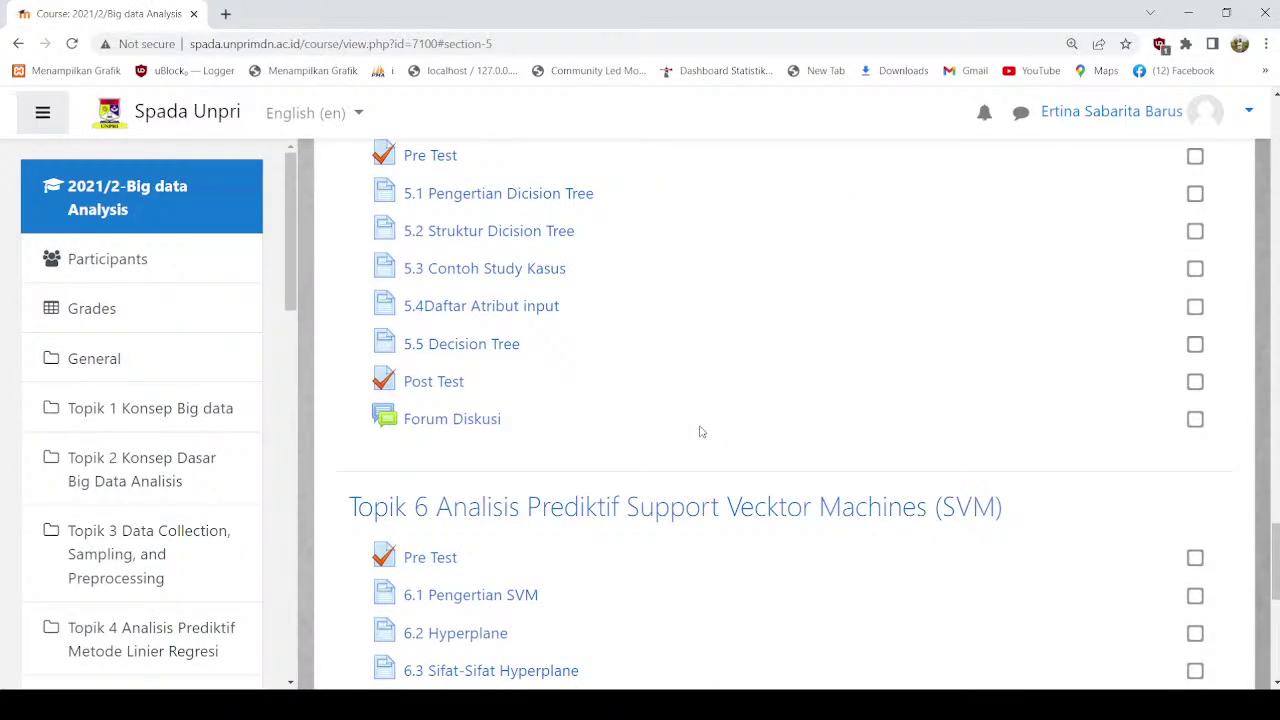
{"action": "scroll", "coordinate": [700, 432], "scroll_direction": "up", "scroll_amount": 1}
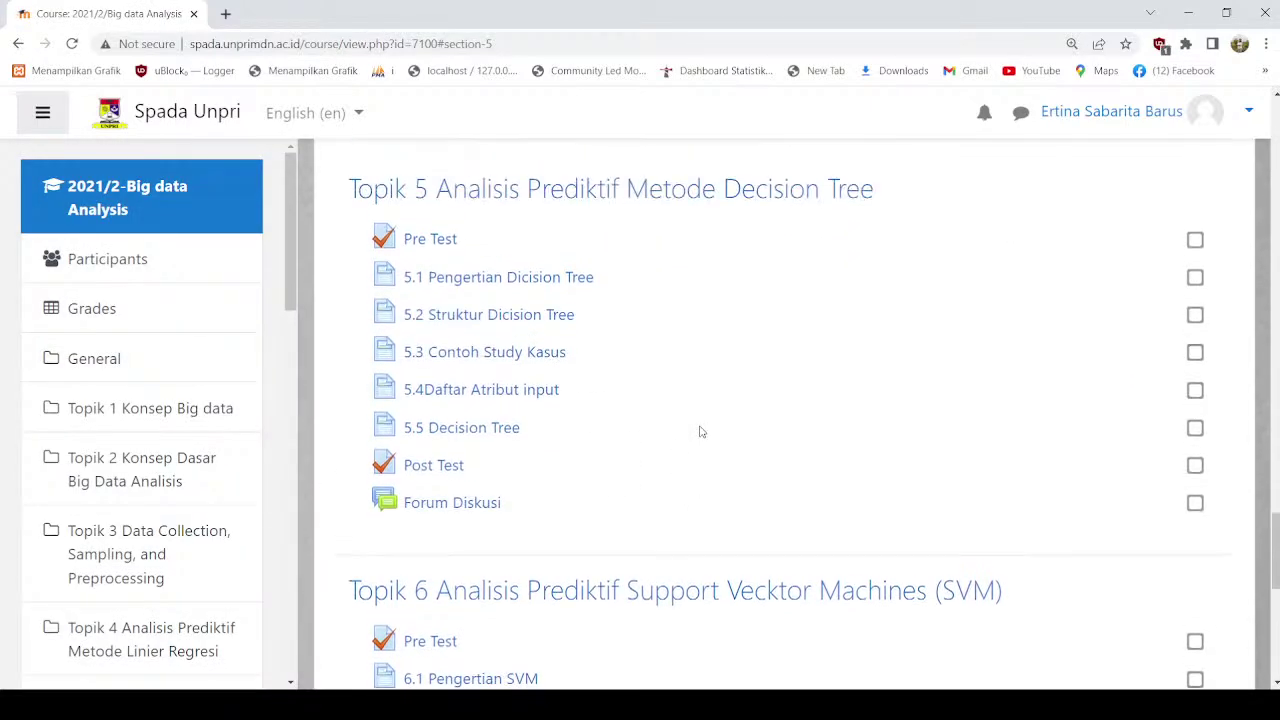
{"action": "left_click", "coordinate": [476, 316]}
{"action": "scroll", "coordinate": [560, 335], "scroll_direction": "down", "scroll_amount": 3}
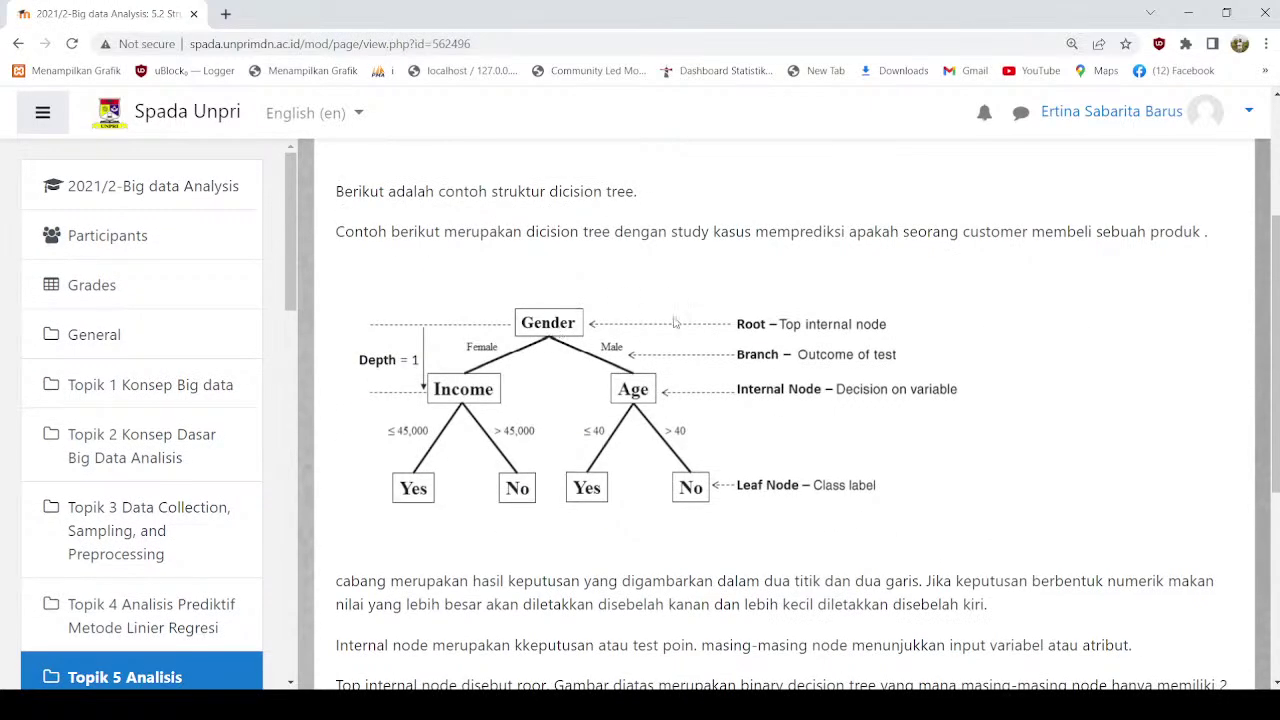
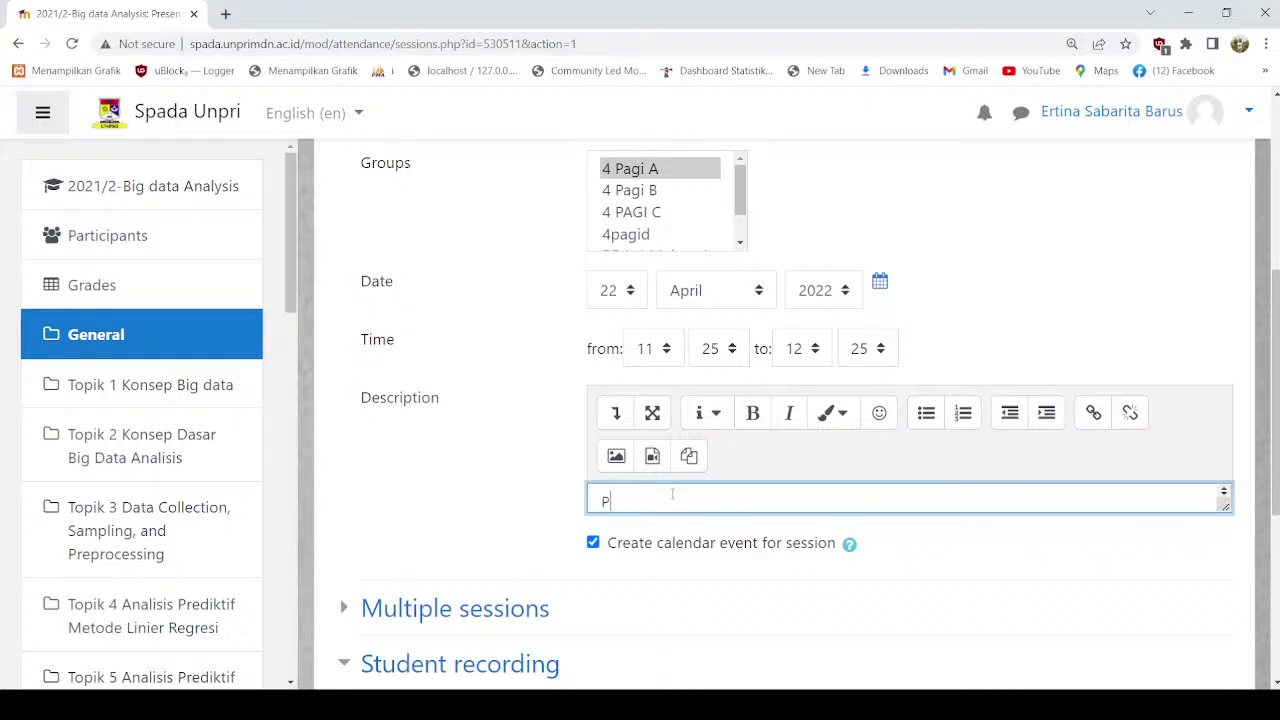
Step: Enter 'Pertemuan 5' as the description and allow students to record their own attendance
{"action": "type", "text": "5"}
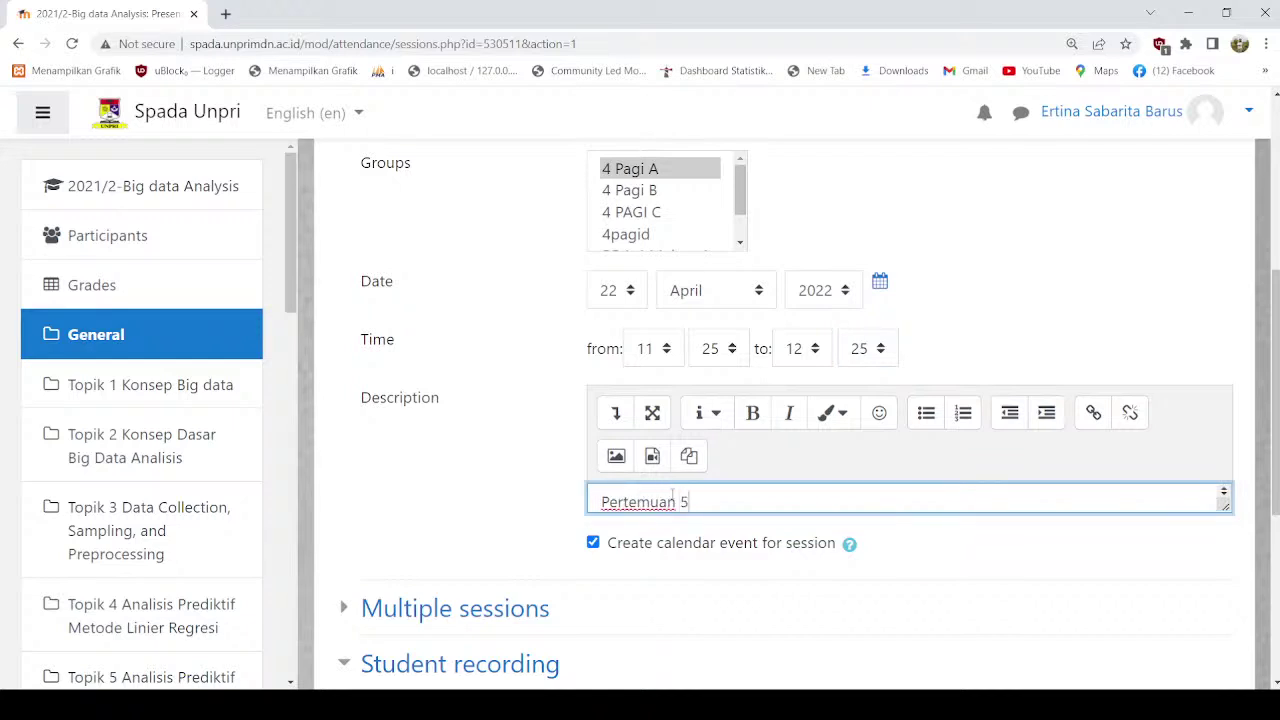
{"action": "scroll", "coordinate": [751, 568], "scroll_direction": "down", "scroll_amount": 3}
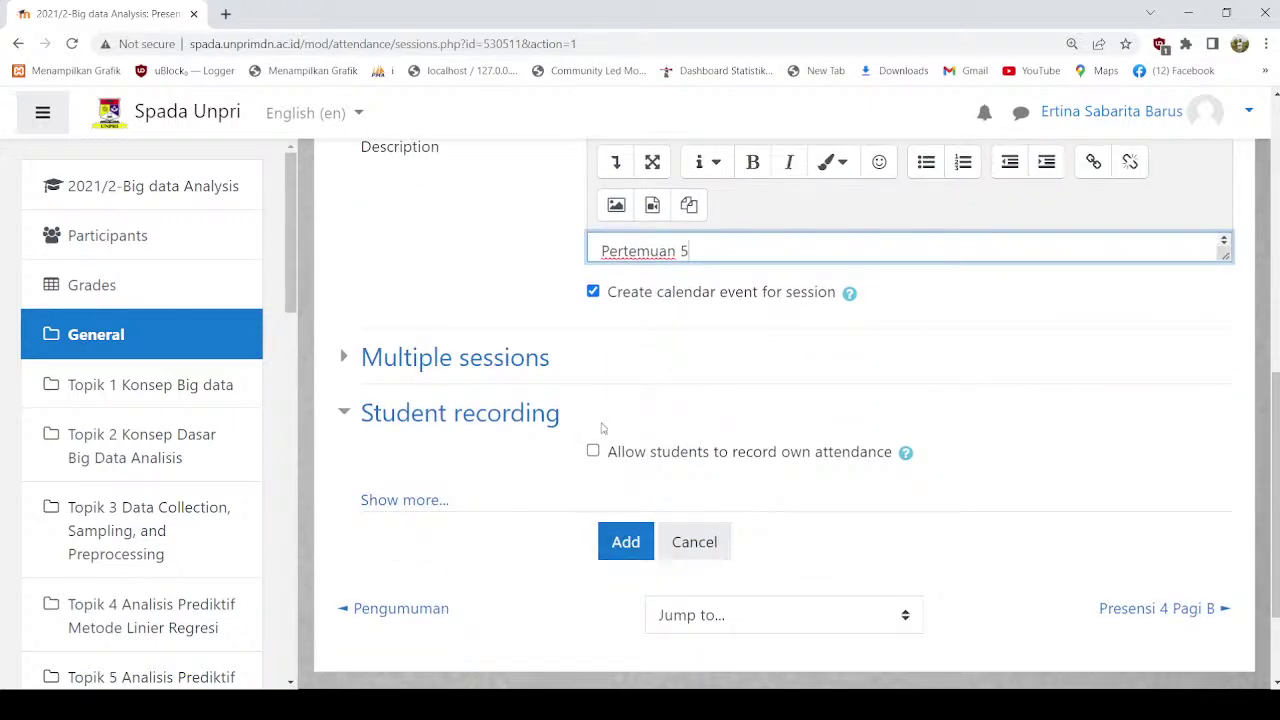
{"action": "left_click", "coordinate": [593, 451]}
{"action": "scroll", "coordinate": [701, 460], "scroll_direction": "up", "scroll_amount": 3}
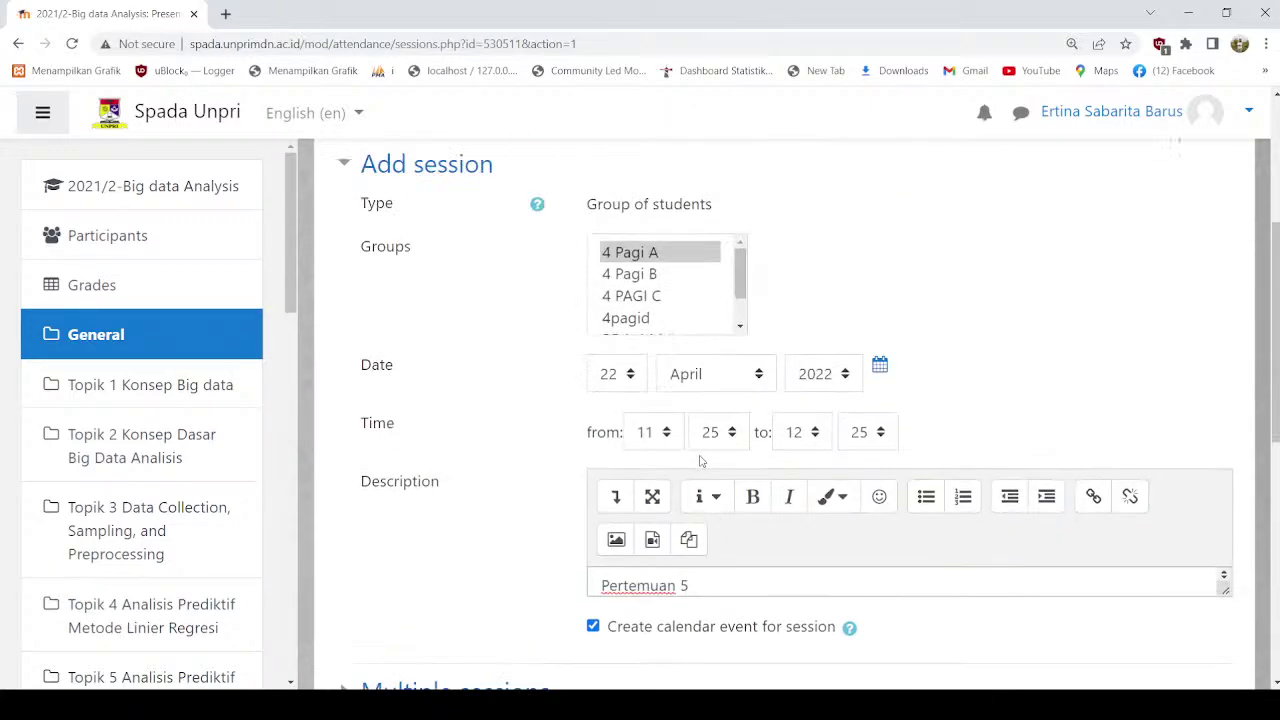
{"action": "scroll", "coordinate": [701, 460], "scroll_direction": "down", "scroll_amount": 3}
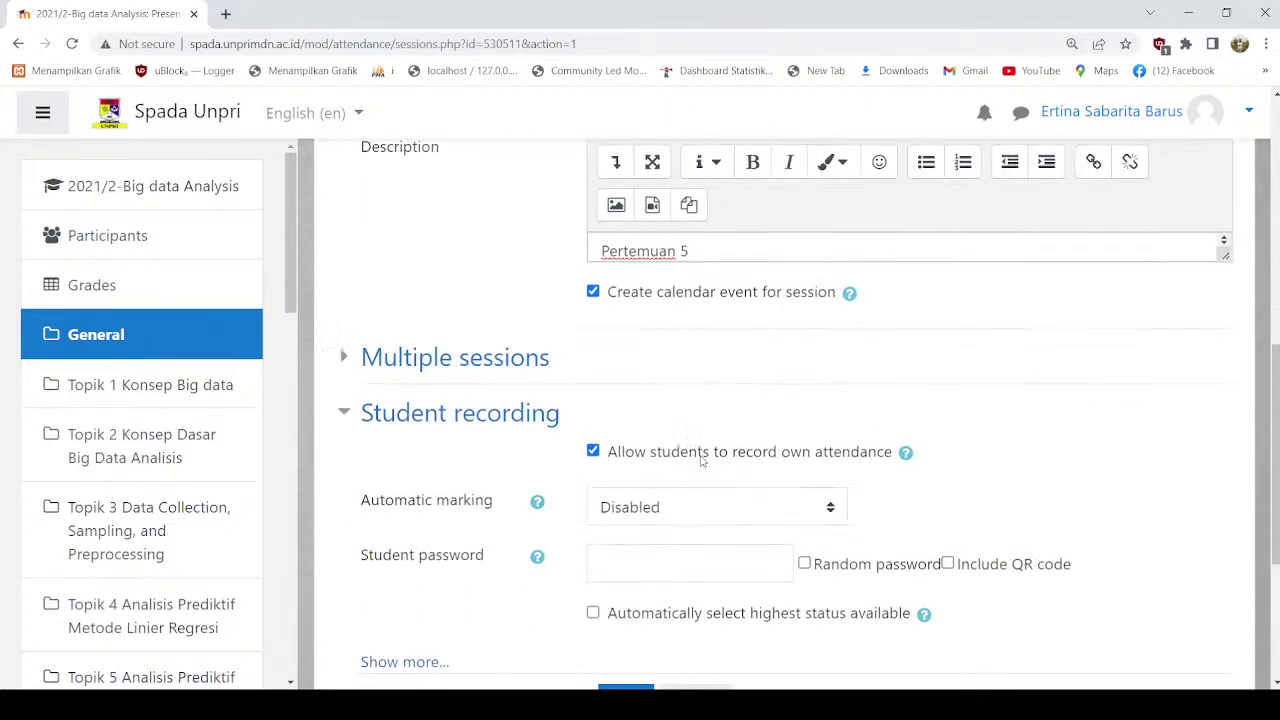
Step: Set a student password for self-recording and add the attendance session
{"action": "left_click", "coordinate": [625, 570]}
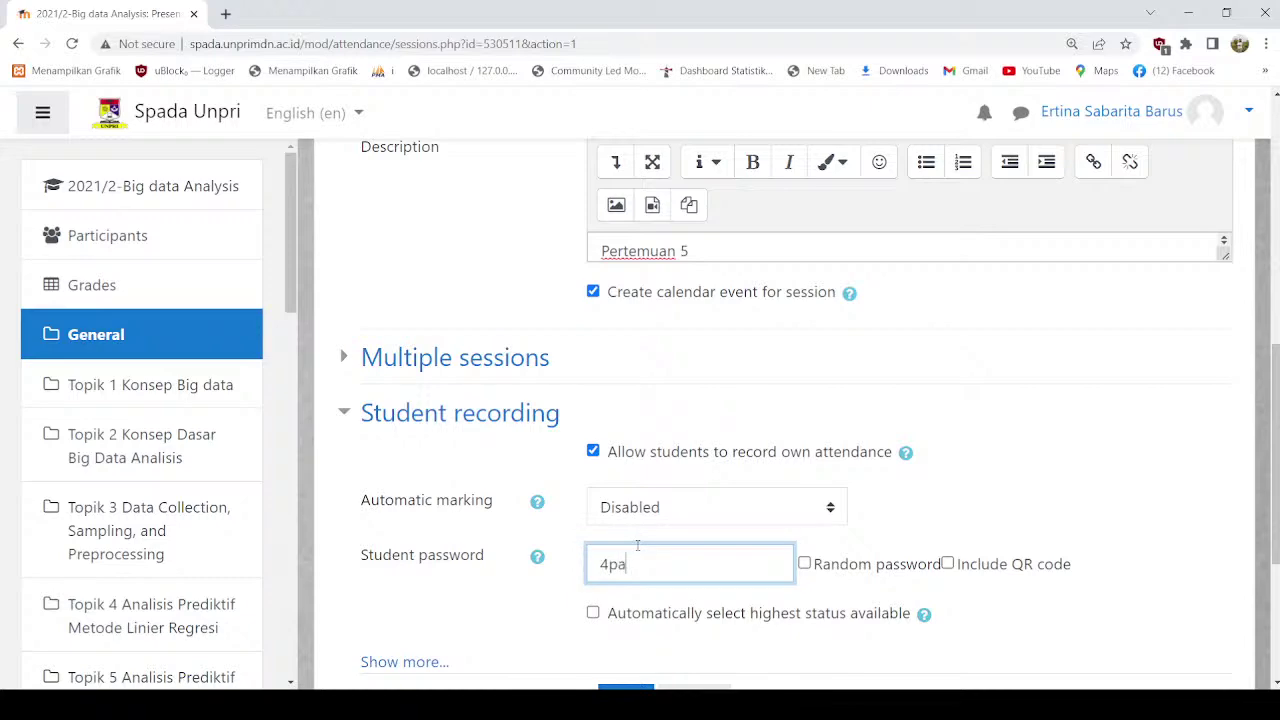
{"action": "scroll", "coordinate": [689, 534], "scroll_direction": "down", "scroll_amount": 3}
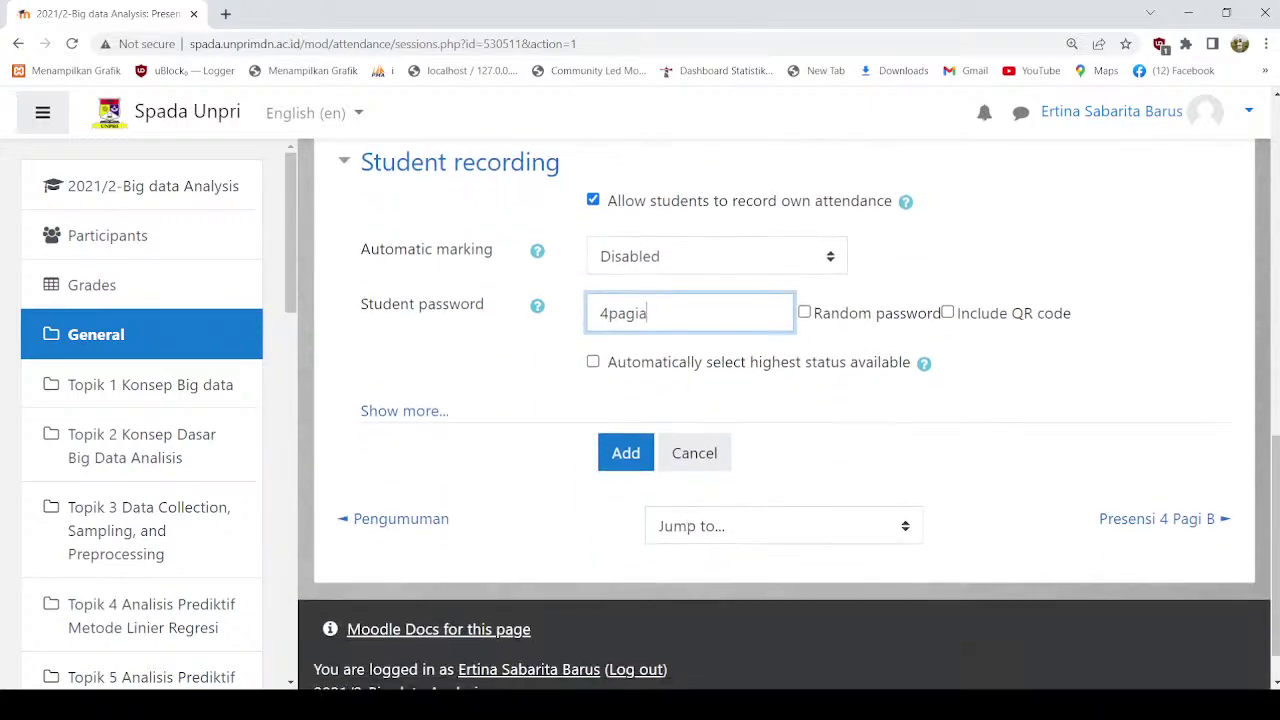
{"action": "left_click", "coordinate": [624, 458]}
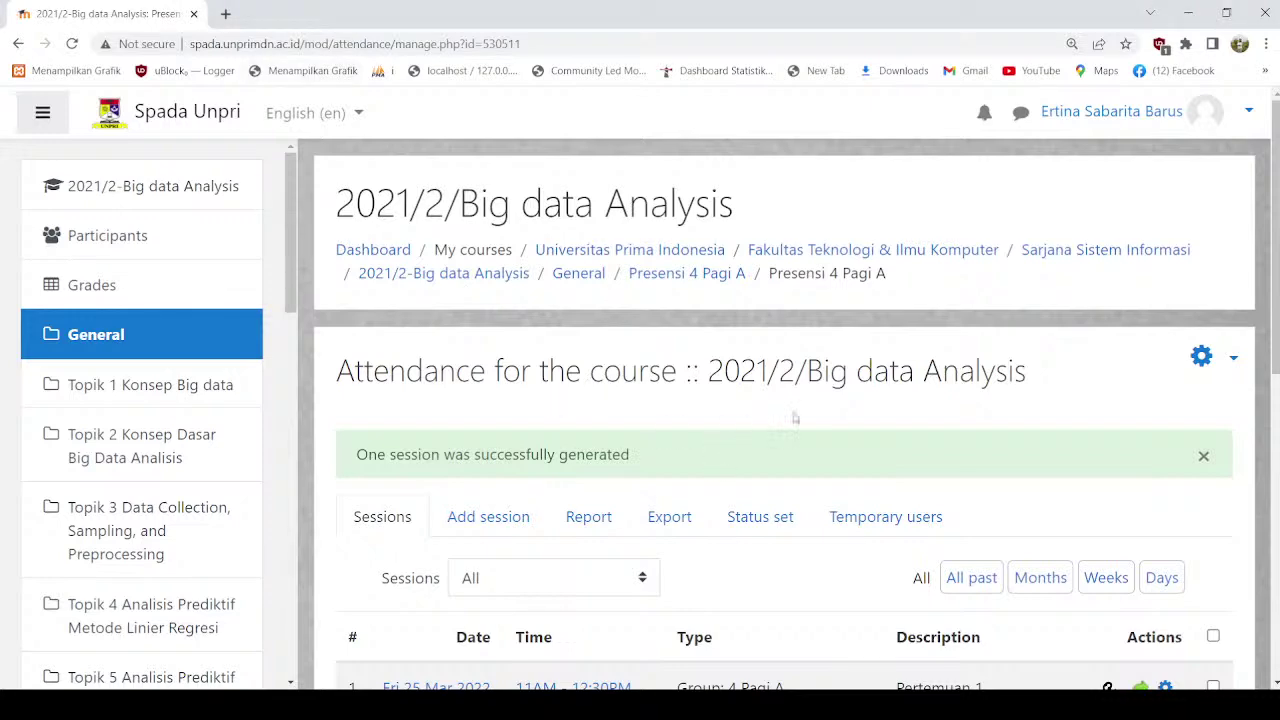
Step: Start taking attendance for session 5, the 22 April 2022 Pertemuan 5 session
{"action": "scroll", "coordinate": [800, 417], "scroll_direction": "down", "scroll_amount": 5}
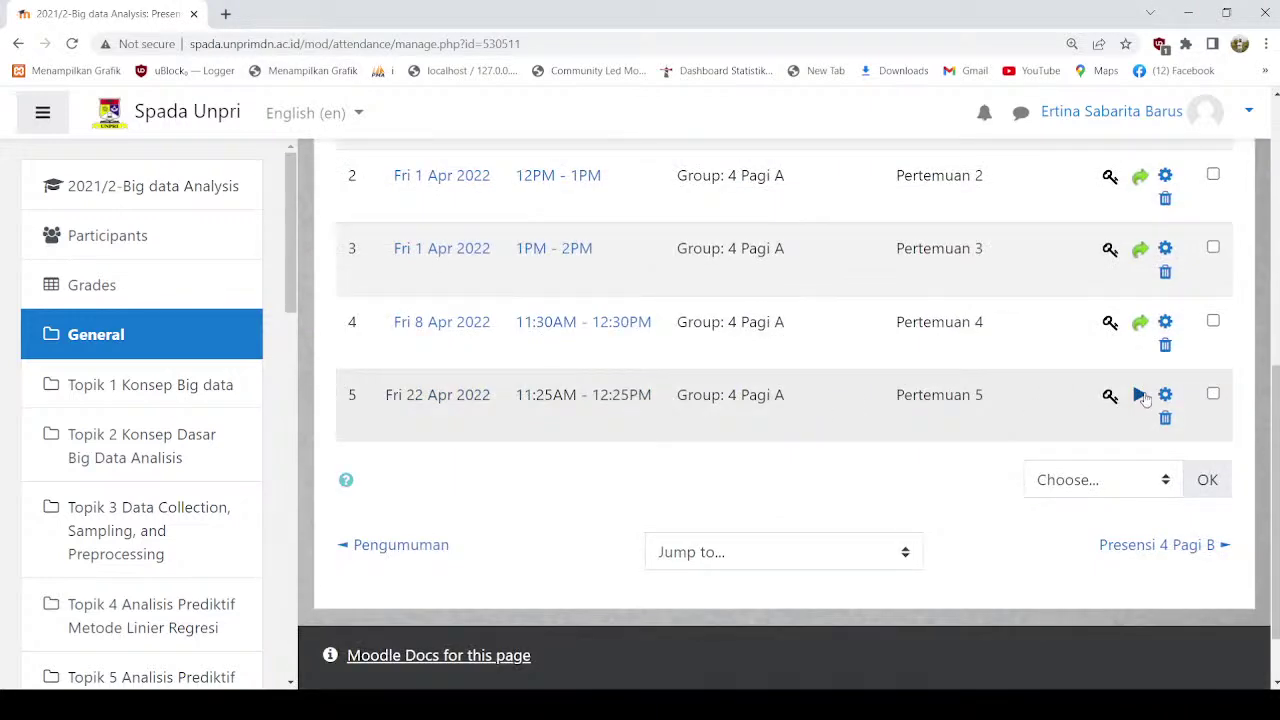
{"action": "left_click", "coordinate": [1139, 395]}
{"action": "scroll", "coordinate": [1066, 404], "scroll_direction": "down", "scroll_amount": 3}
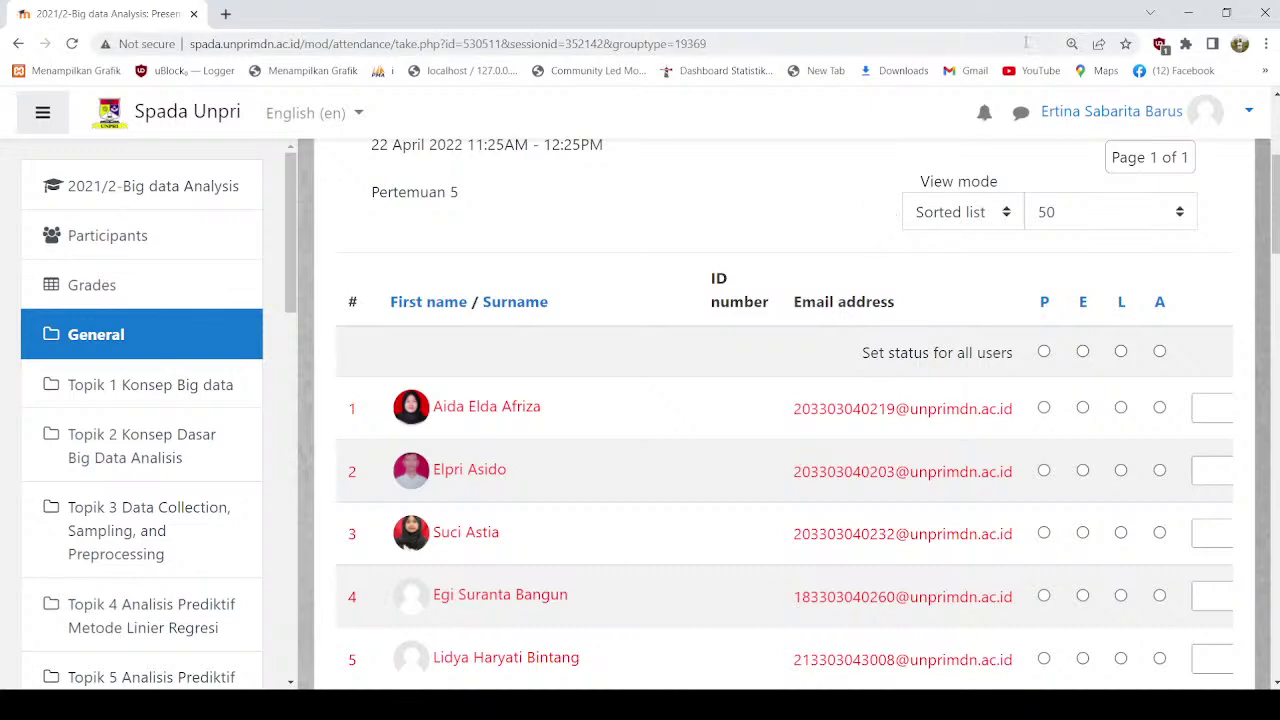
Step: Mark students 11 and 27 as present on the Pertemuan 5 list
{"action": "scroll", "coordinate": [1100, 355], "scroll_direction": "down", "scroll_amount": 3}
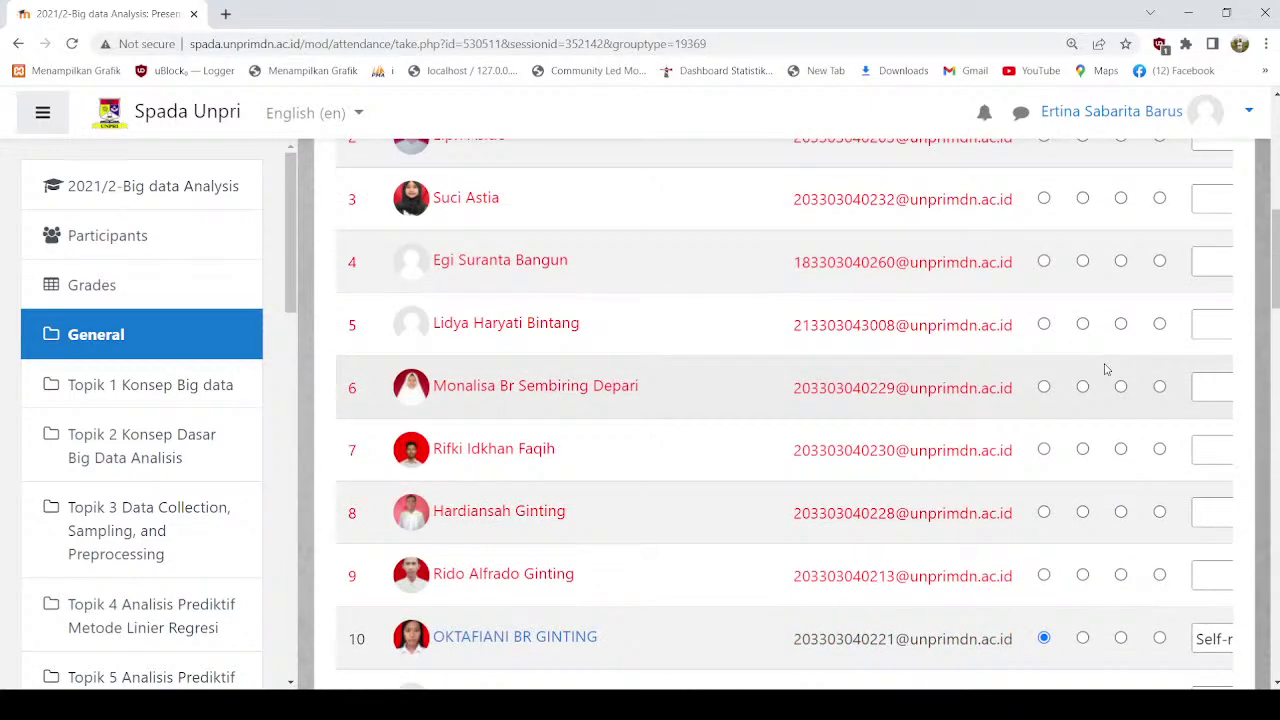
{"action": "scroll", "coordinate": [1106, 366], "scroll_direction": "down", "scroll_amount": 2}
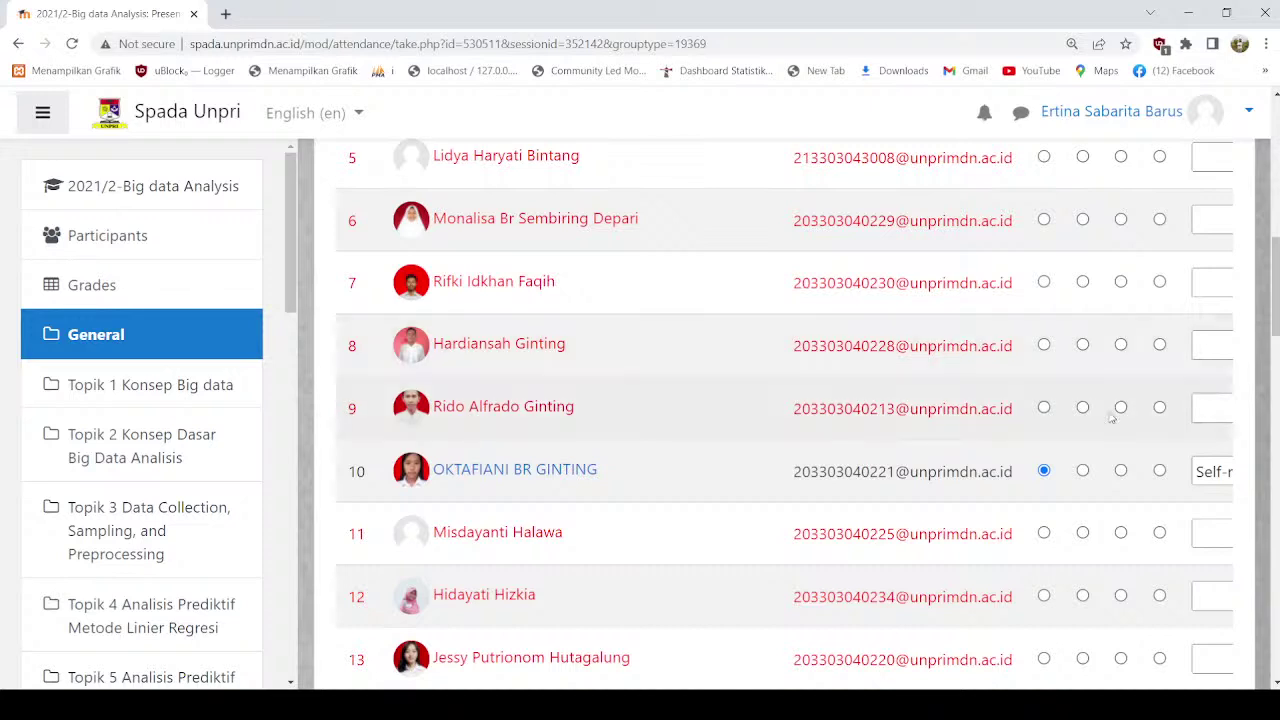
{"action": "left_click", "coordinate": [1044, 532]}
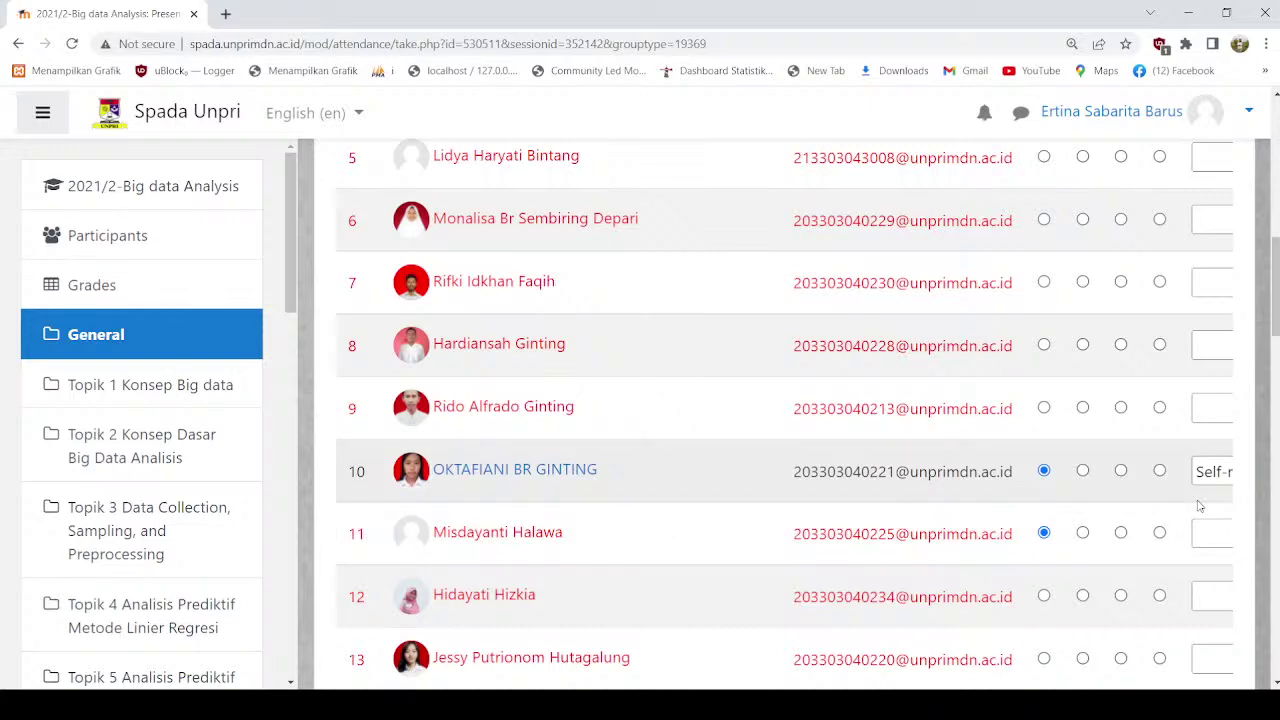
{"action": "scroll", "coordinate": [1100, 570], "scroll_direction": "down", "scroll_amount": 5}
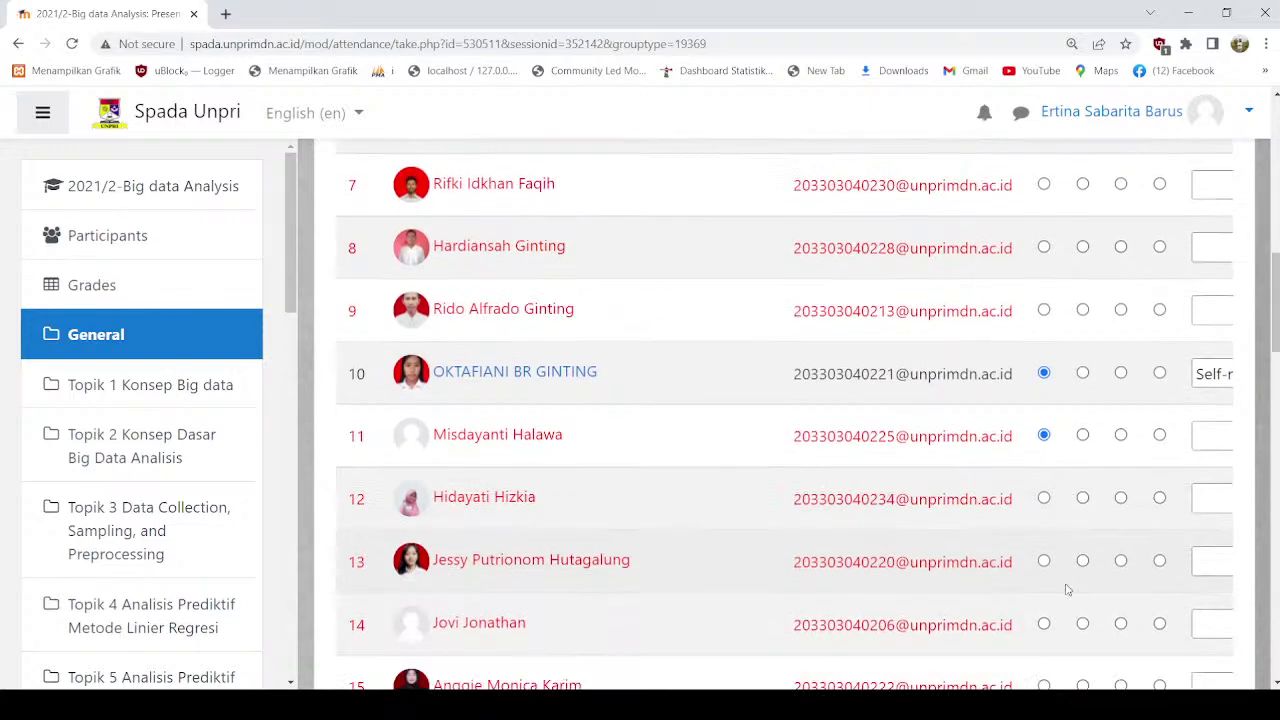
{"action": "scroll", "coordinate": [1083, 597], "scroll_direction": "down", "scroll_amount": 7}
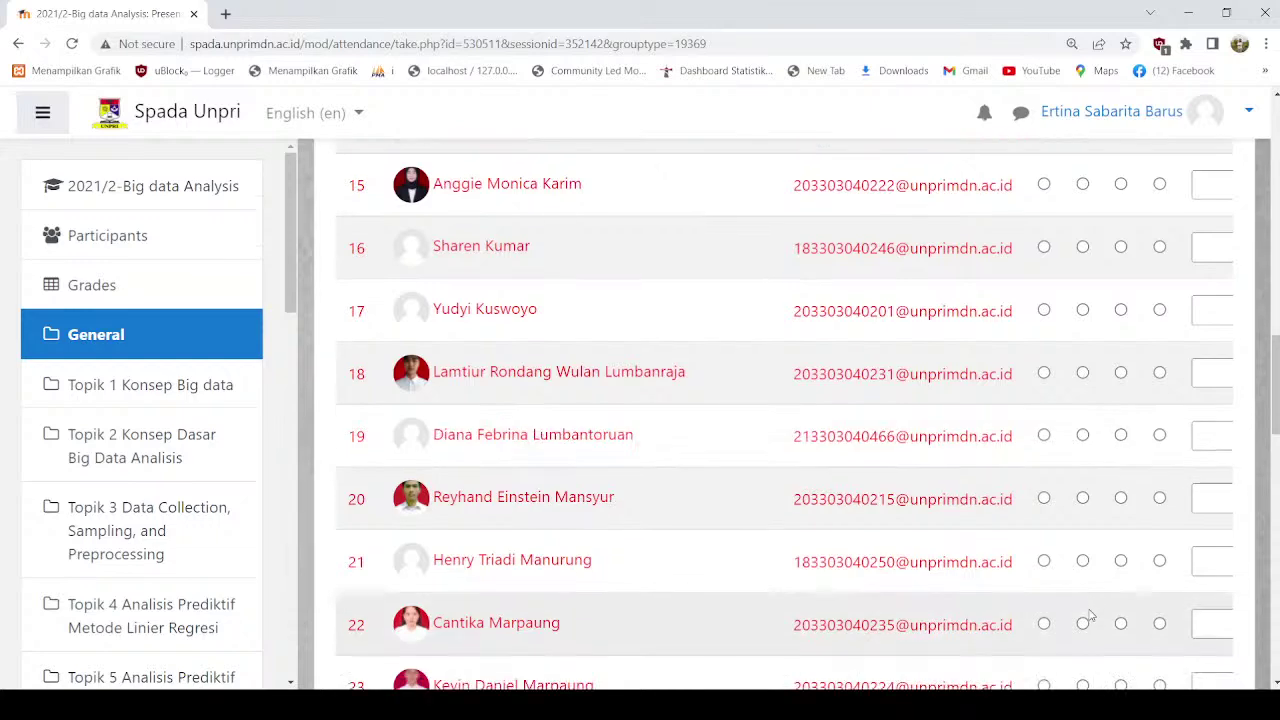
{"action": "scroll", "coordinate": [1088, 612], "scroll_direction": "down", "scroll_amount": 5}
{"action": "scroll", "coordinate": [1091, 615], "scroll_direction": "down", "scroll_amount": 2}
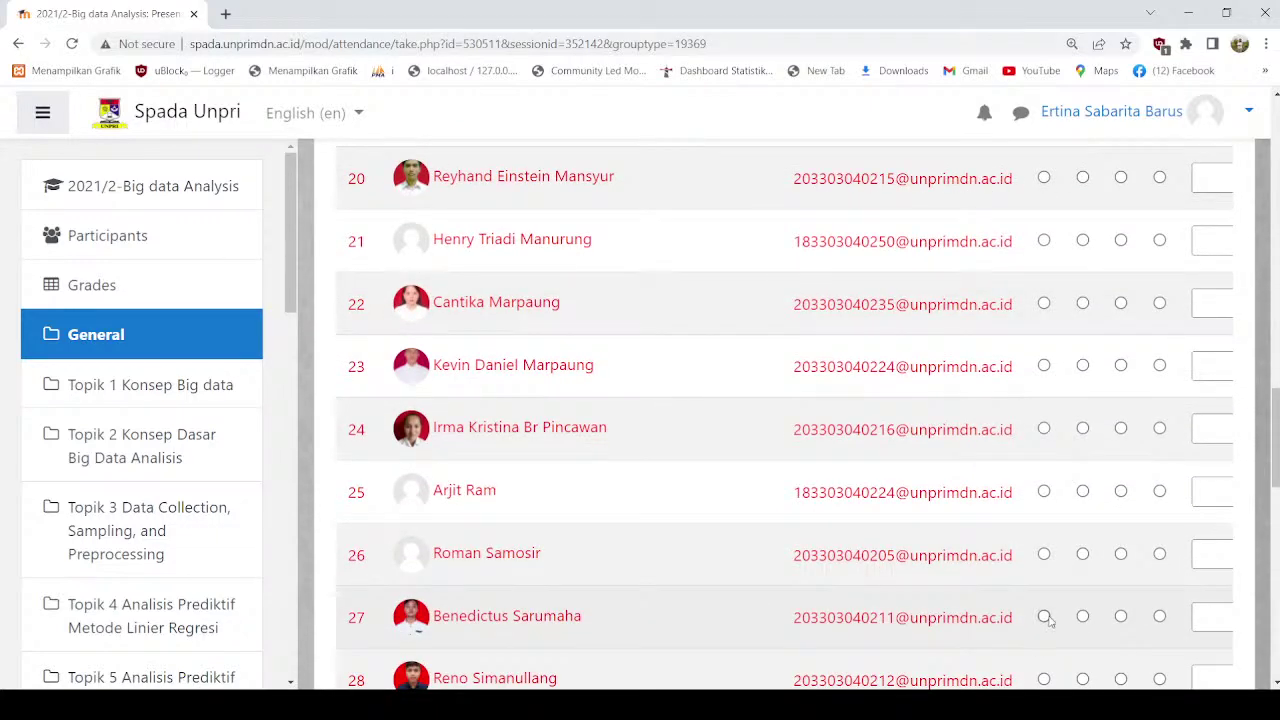
{"action": "left_click", "coordinate": [1043, 617]}
Step: Mark student 38 as present, then return to the top of the list
{"action": "scroll", "coordinate": [976, 602], "scroll_direction": "down", "scroll_amount": 3}
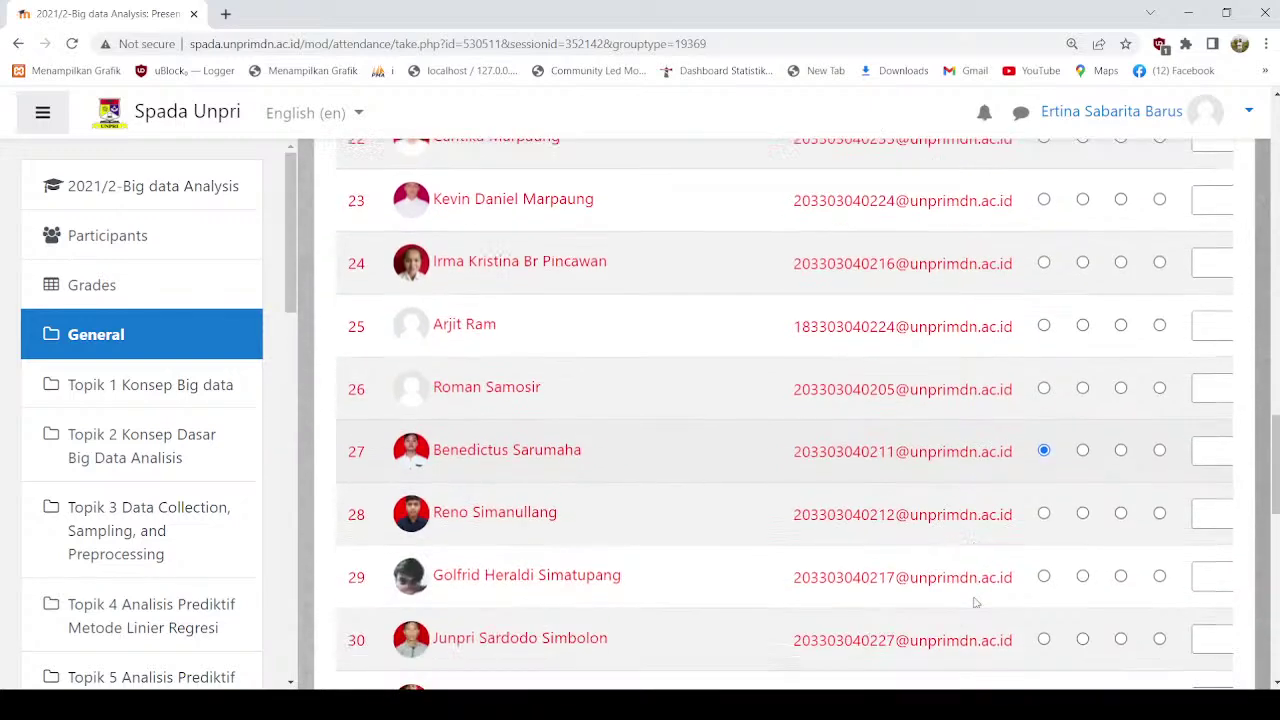
{"action": "scroll", "coordinate": [976, 602], "scroll_direction": "down", "scroll_amount": 4}
{"action": "scroll", "coordinate": [976, 602], "scroll_direction": "down", "scroll_amount": 4}
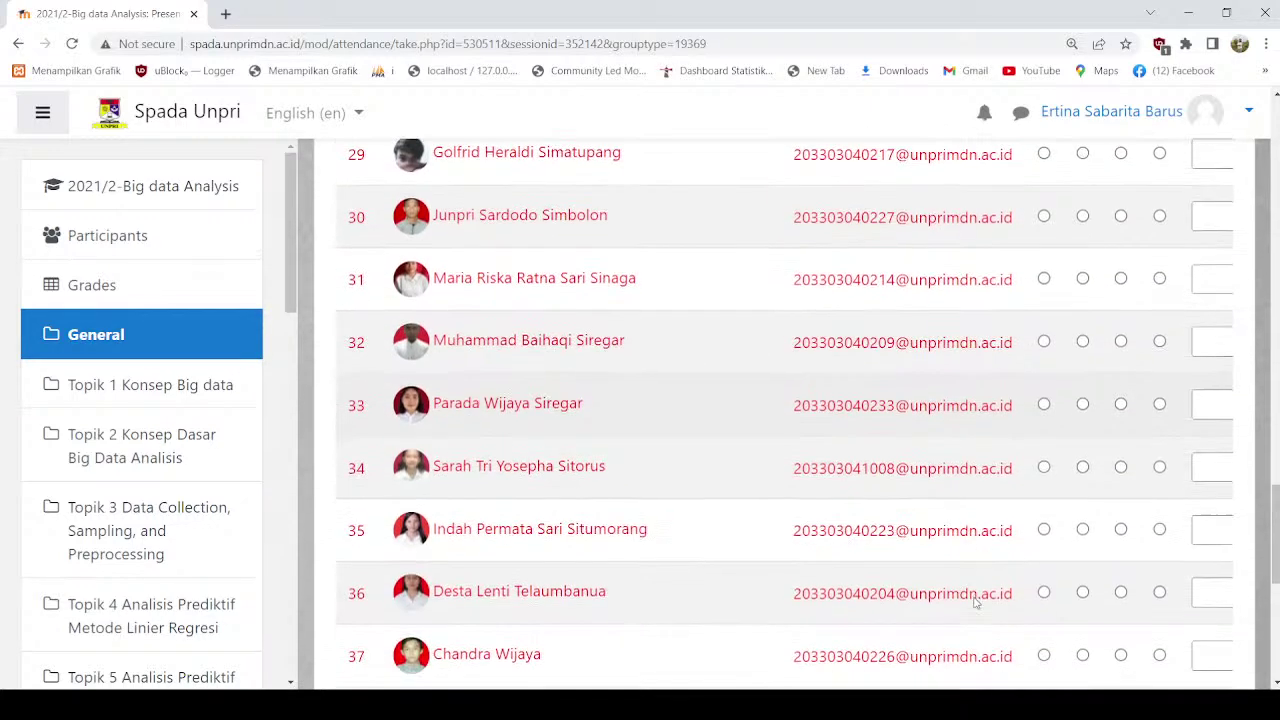
{"action": "scroll", "coordinate": [976, 602], "scroll_direction": "down", "scroll_amount": 2}
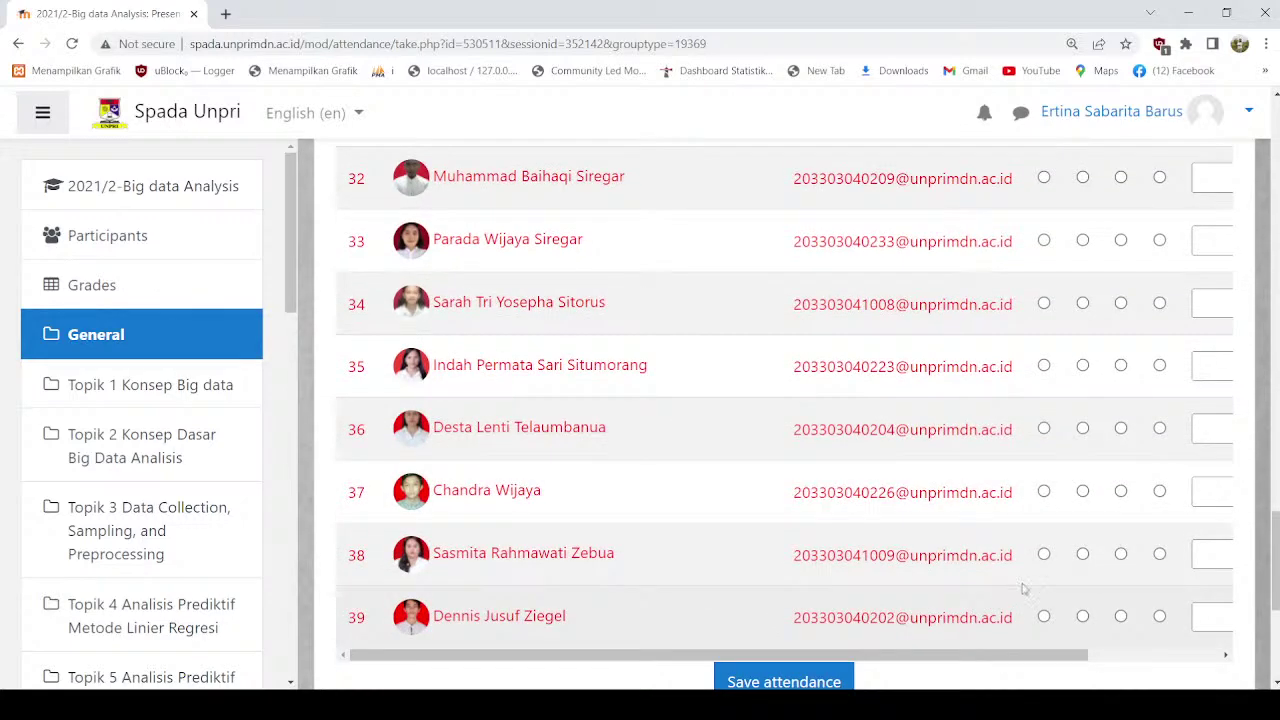
{"action": "left_click", "coordinate": [1043, 555]}
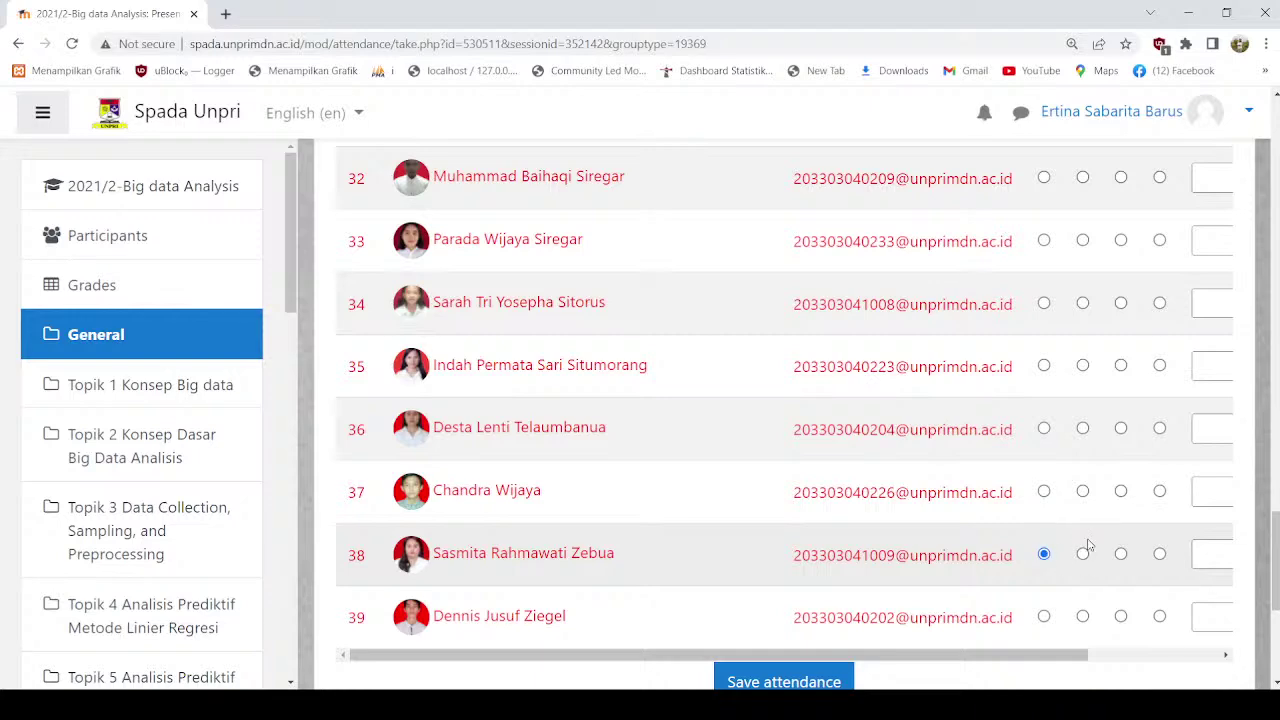
{"action": "scroll", "coordinate": [1098, 541], "scroll_direction": "up", "scroll_amount": 5}
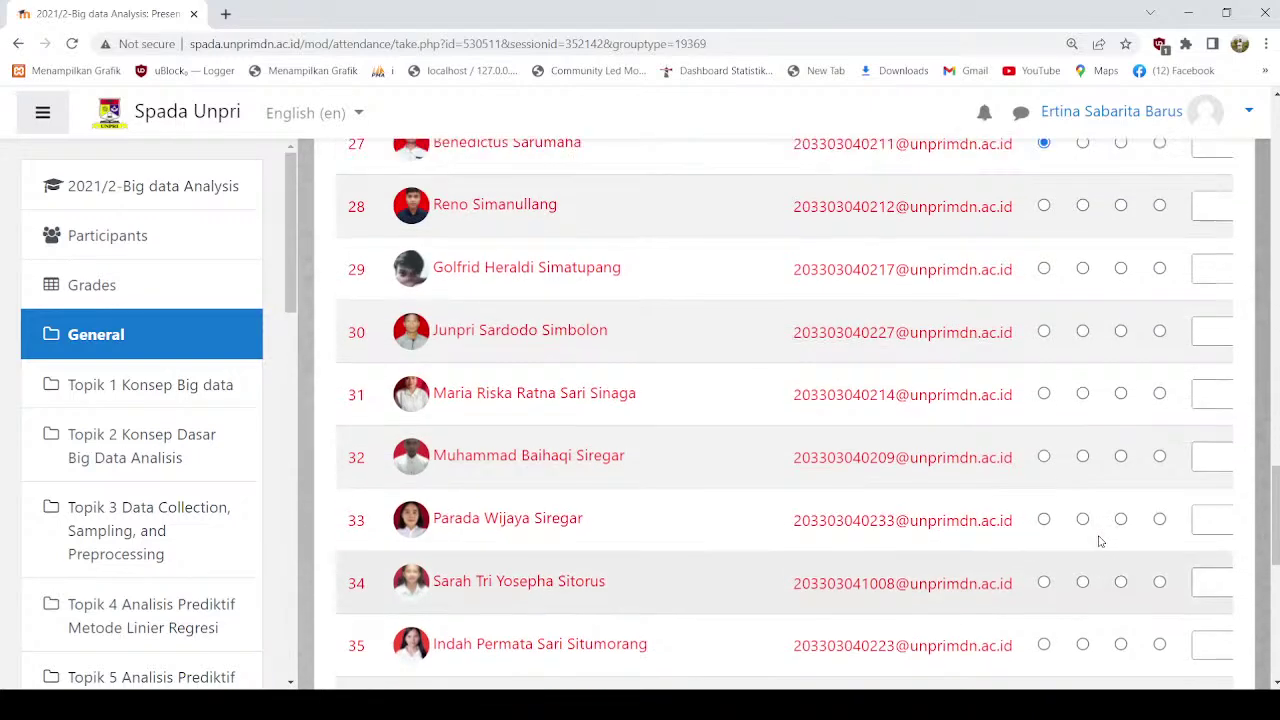
{"action": "scroll", "coordinate": [1098, 541], "scroll_direction": "up", "scroll_amount": 3}
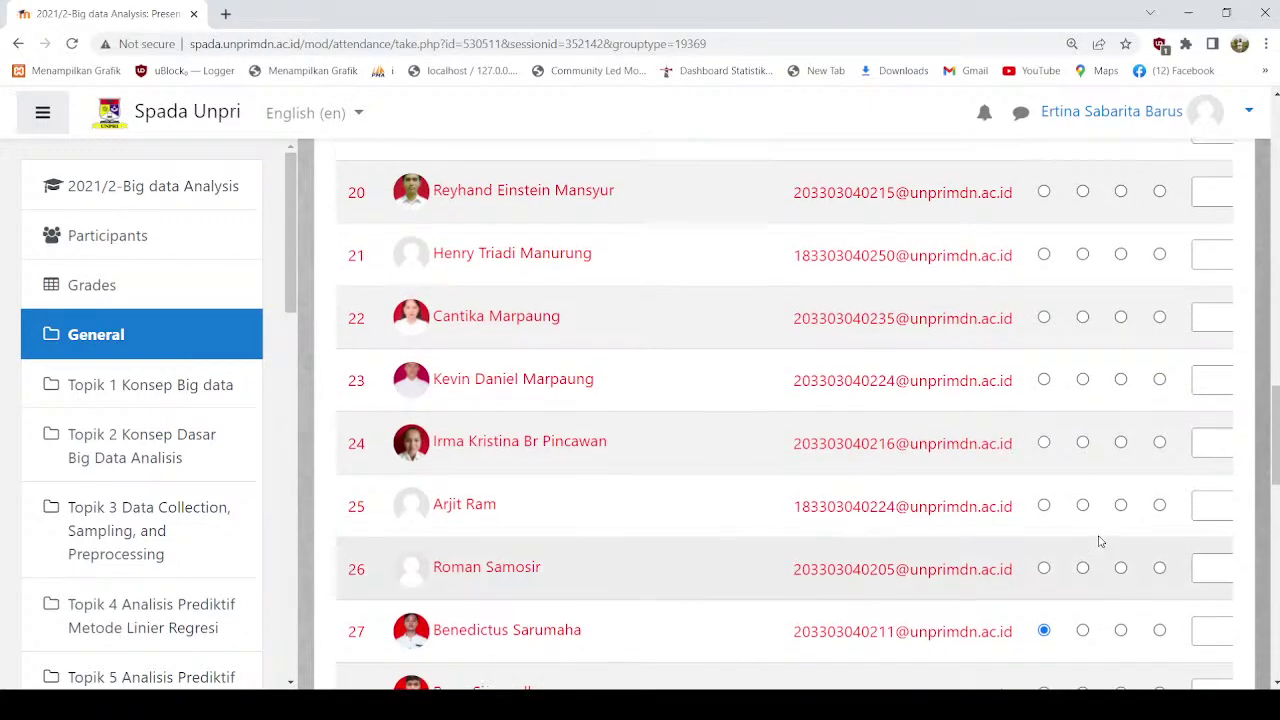
{"action": "scroll", "coordinate": [1098, 541], "scroll_direction": "up", "scroll_amount": 2}
{"action": "scroll", "coordinate": [1098, 541], "scroll_direction": "up", "scroll_amount": 3}
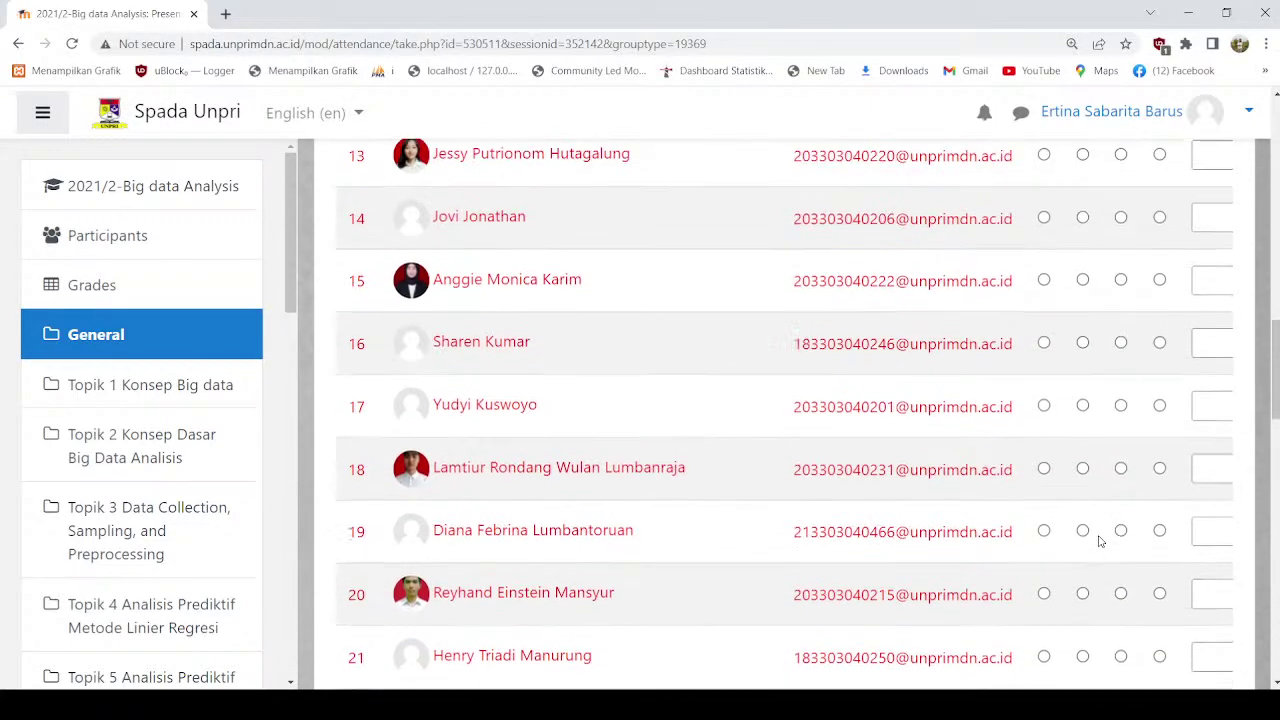
{"action": "scroll", "coordinate": [1098, 541], "scroll_direction": "up", "scroll_amount": 1}
{"action": "scroll", "coordinate": [1104, 539], "scroll_direction": "up", "scroll_amount": 3}
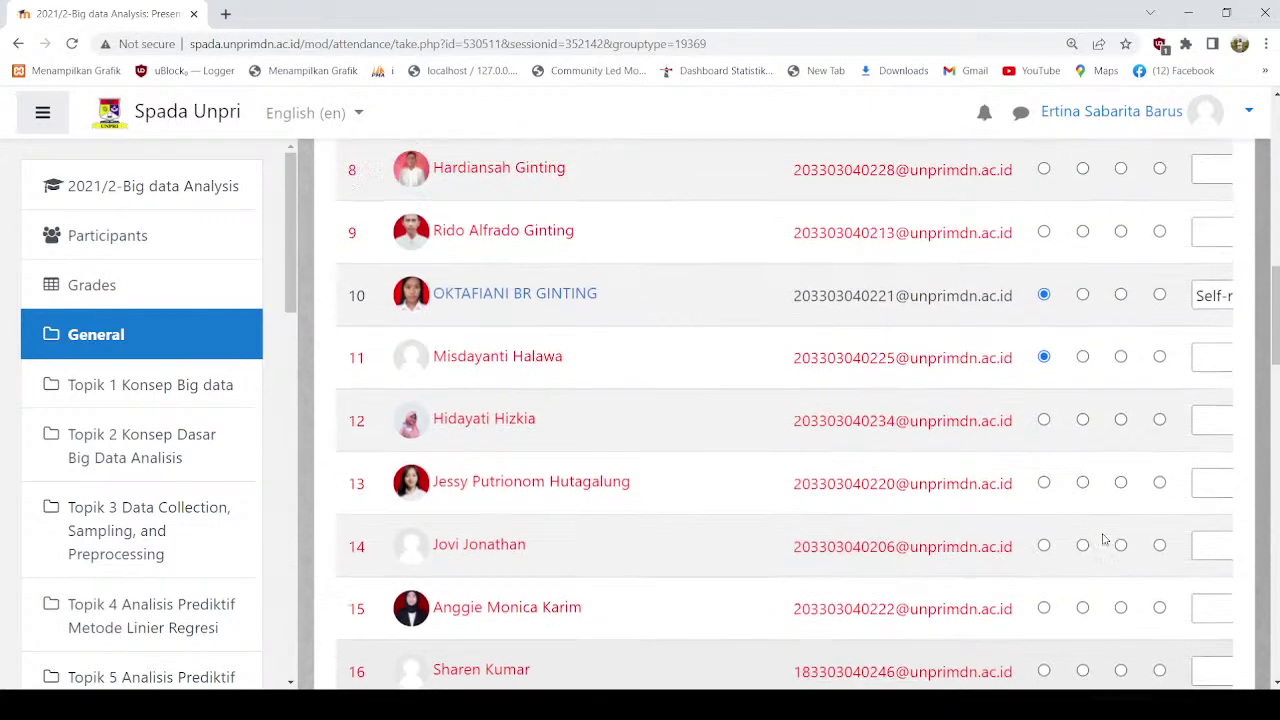
{"action": "scroll", "coordinate": [1104, 539], "scroll_direction": "up", "scroll_amount": 3}
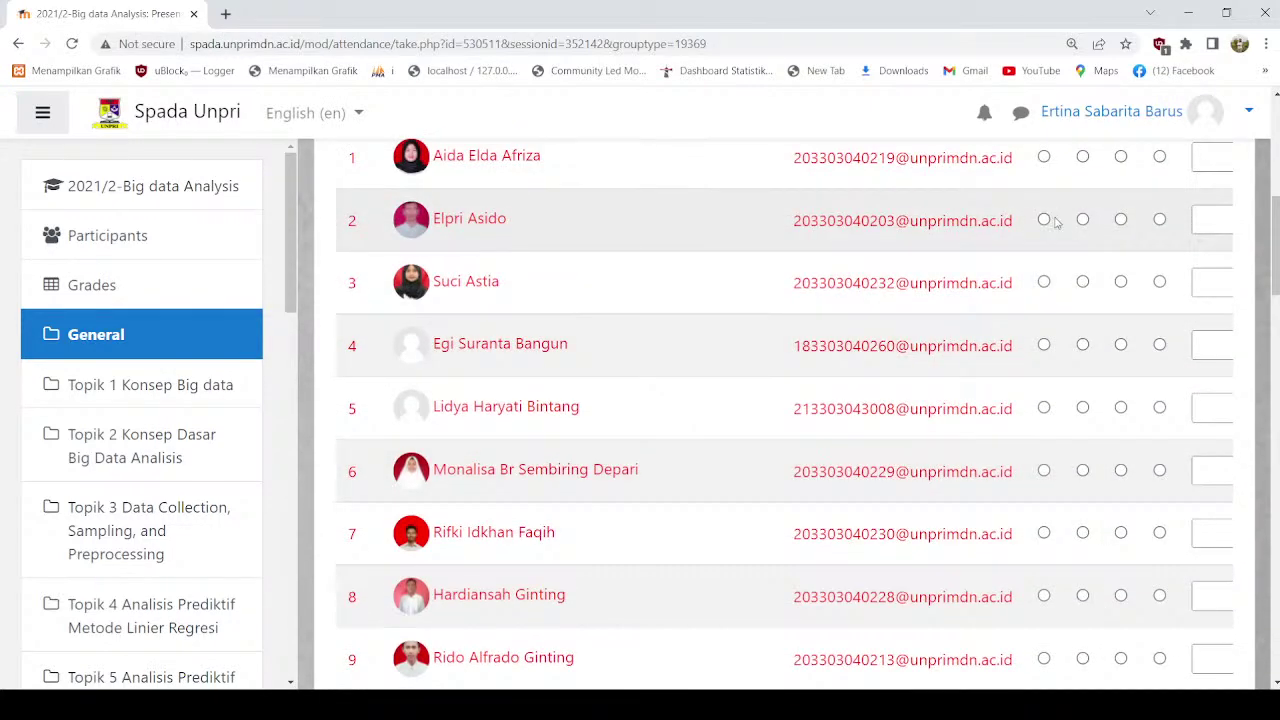
Step: Mark students 2, 1 and 6 and the row 33 student as present
{"action": "left_click", "coordinate": [1043, 220]}
{"action": "left_click", "coordinate": [1044, 157]}
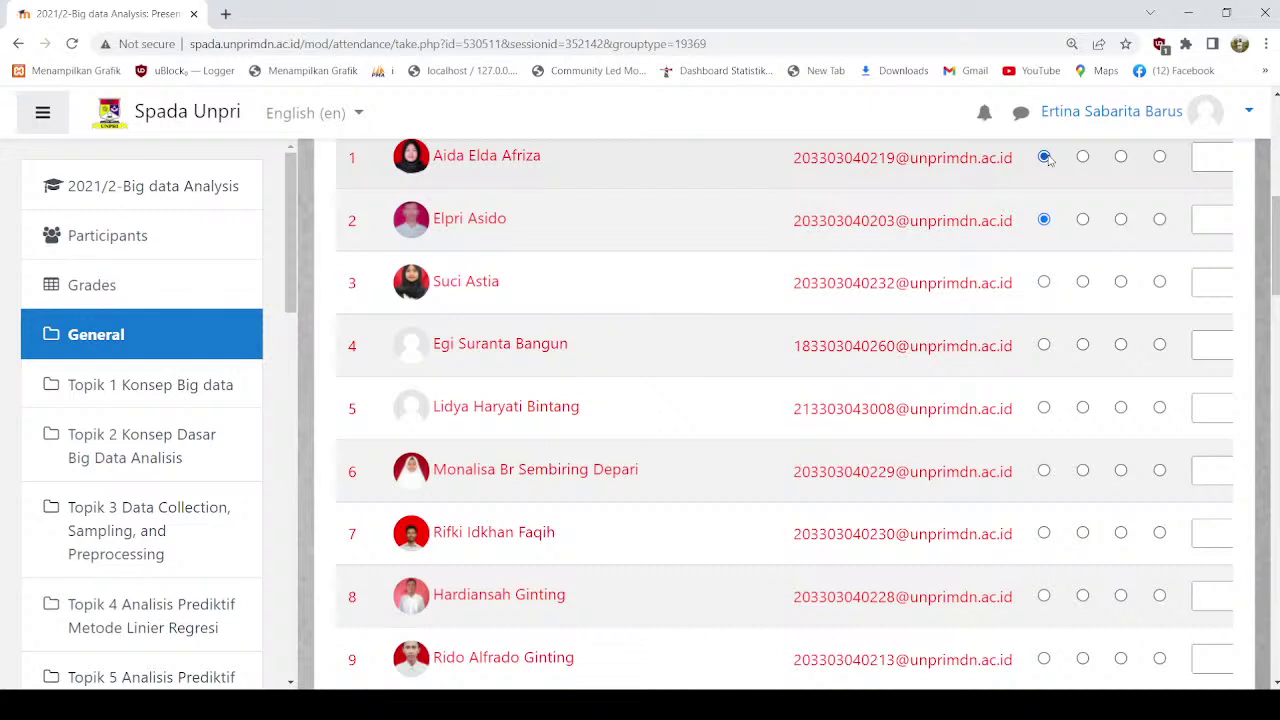
{"action": "left_click", "coordinate": [1045, 472]}
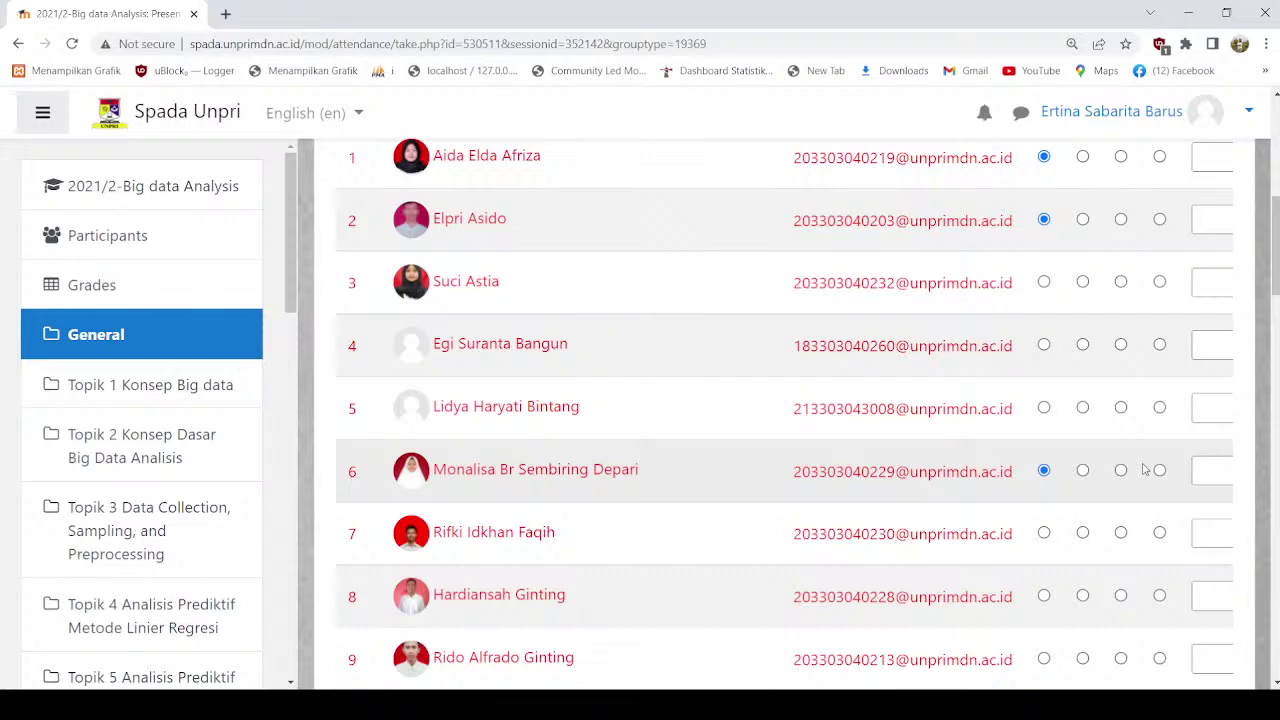
{"action": "scroll", "coordinate": [1151, 523], "scroll_direction": "down", "scroll_amount": 10}
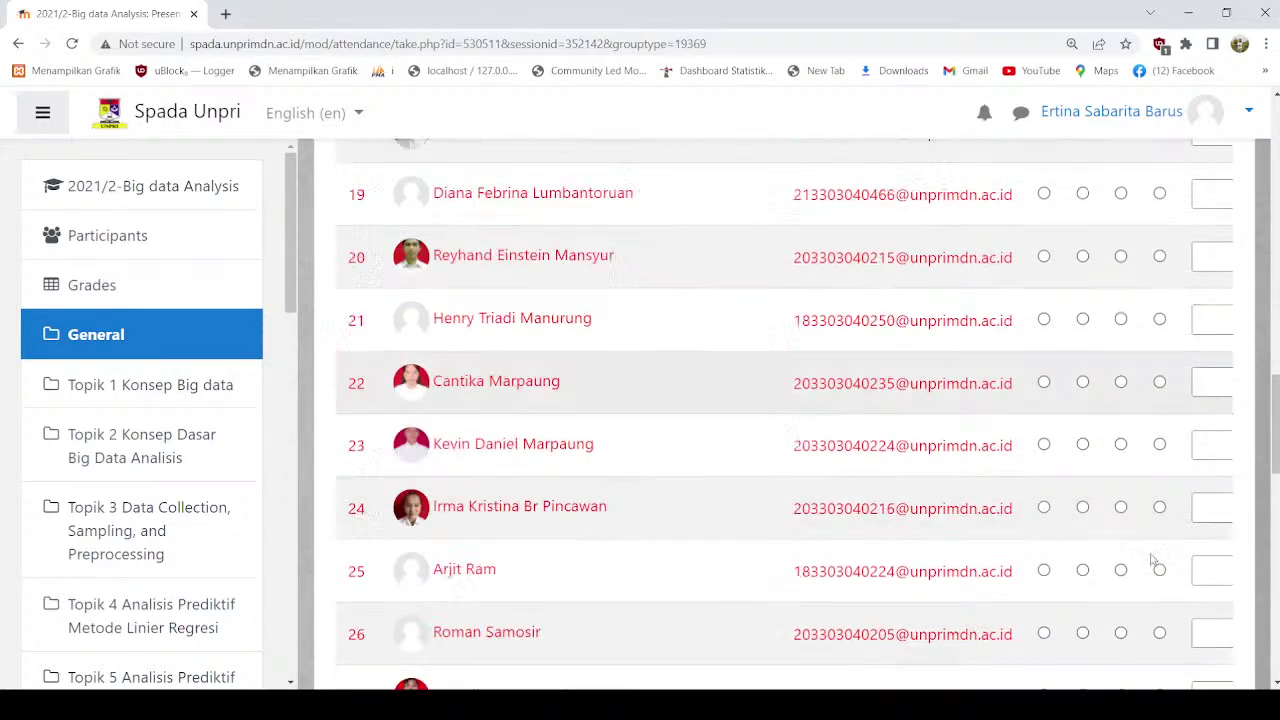
{"action": "scroll", "coordinate": [1151, 560], "scroll_direction": "down", "scroll_amount": 10}
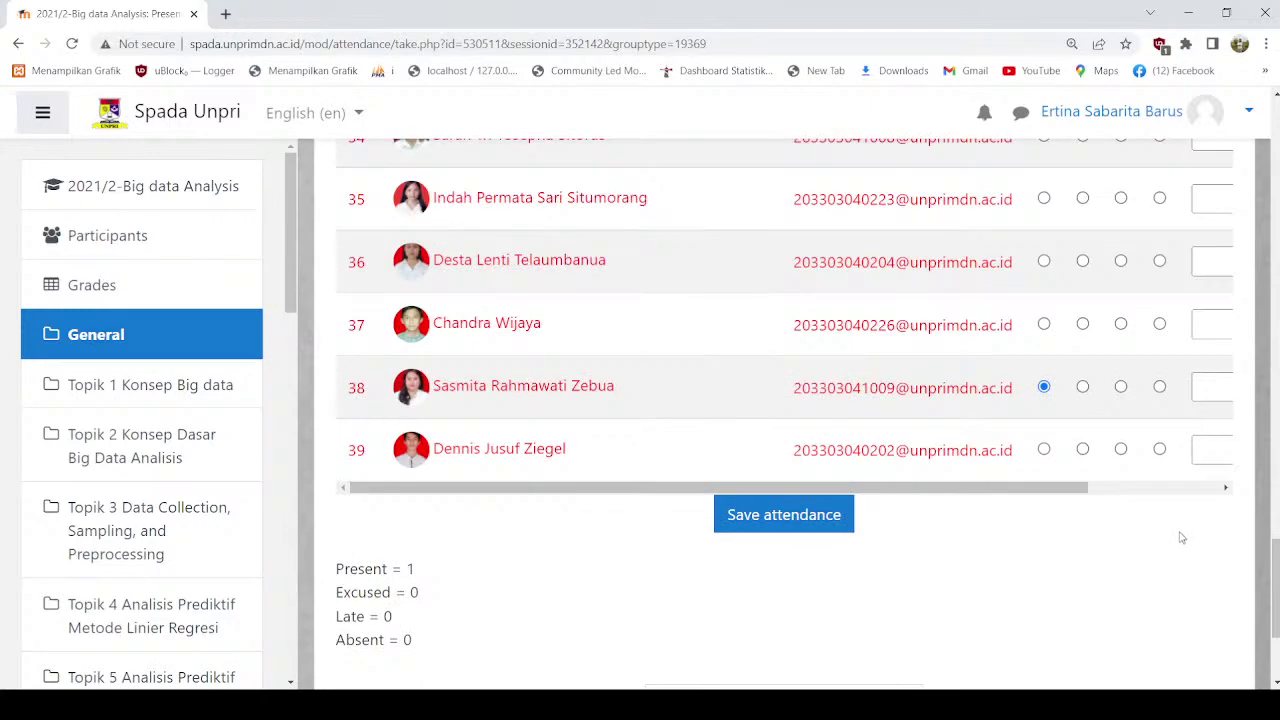
{"action": "scroll", "coordinate": [1175, 508], "scroll_direction": "up", "scroll_amount": 2}
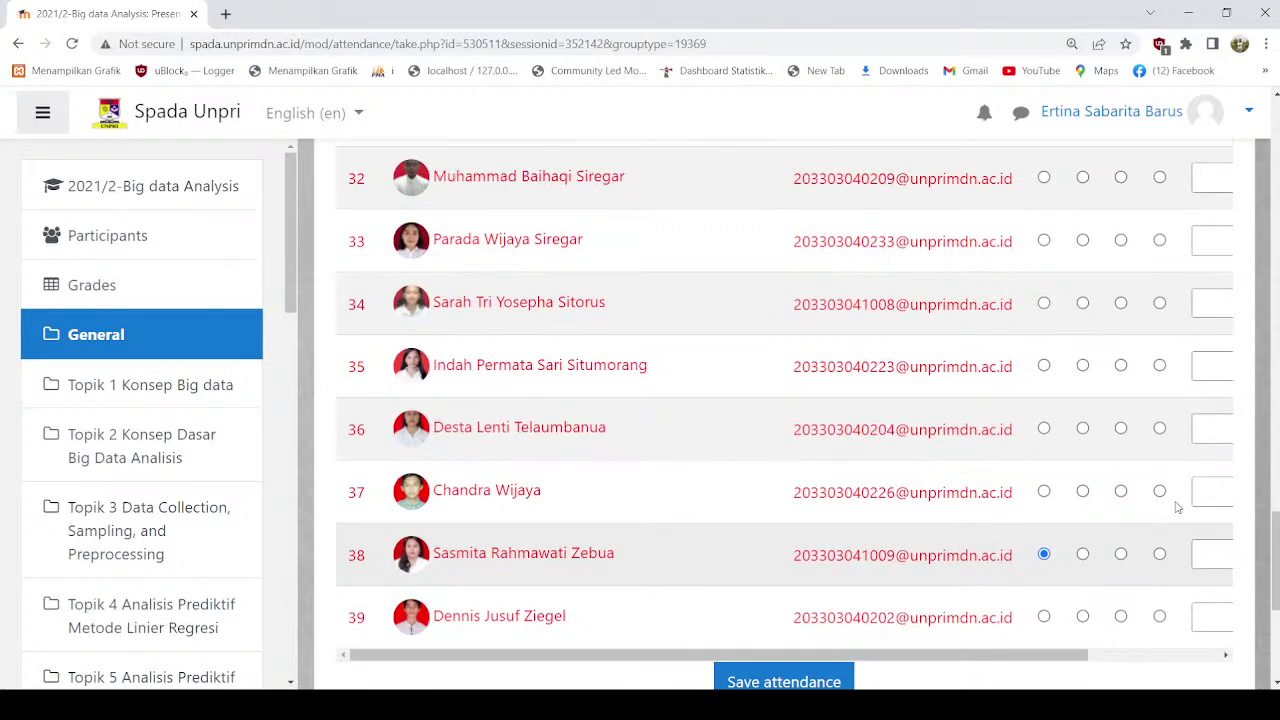
{"action": "scroll", "coordinate": [1177, 508], "scroll_direction": "up", "scroll_amount": 1}
{"action": "left_click", "coordinate": [1044, 326]}
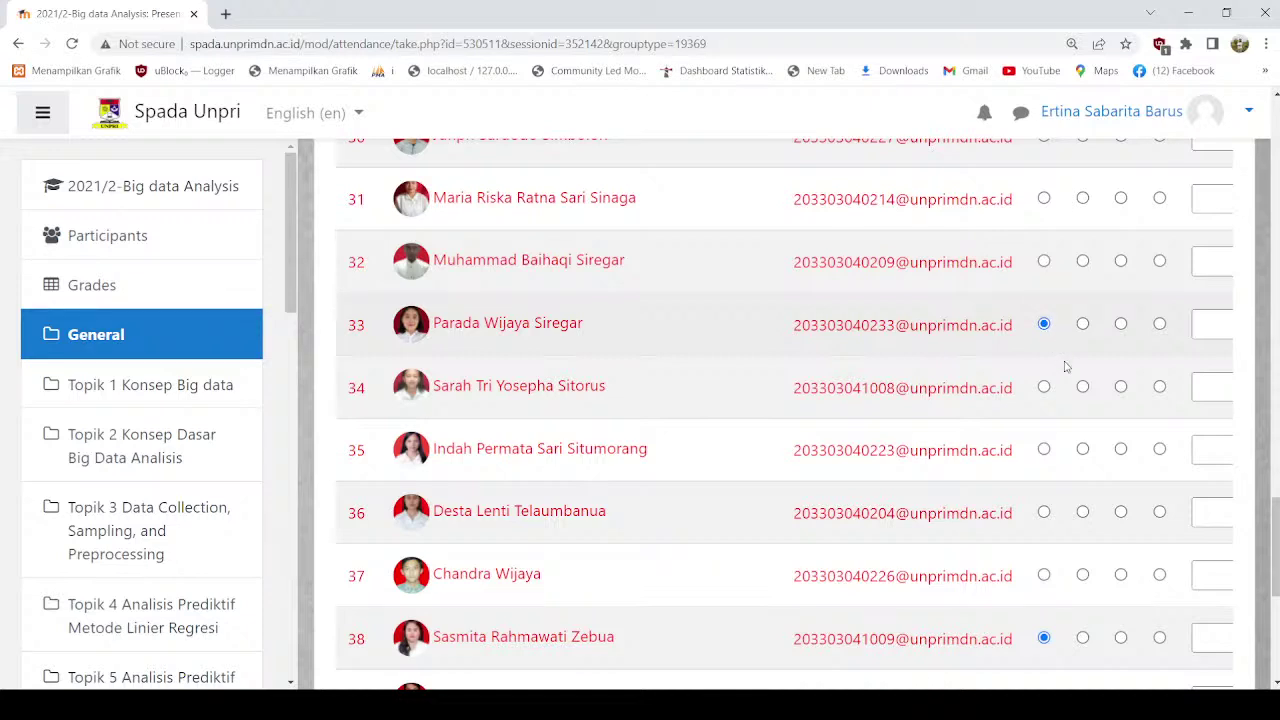
Step: Mark the students in rows 15, 37 and 39 as present
{"action": "scroll", "coordinate": [1080, 421], "scroll_direction": "down", "scroll_amount": 3}
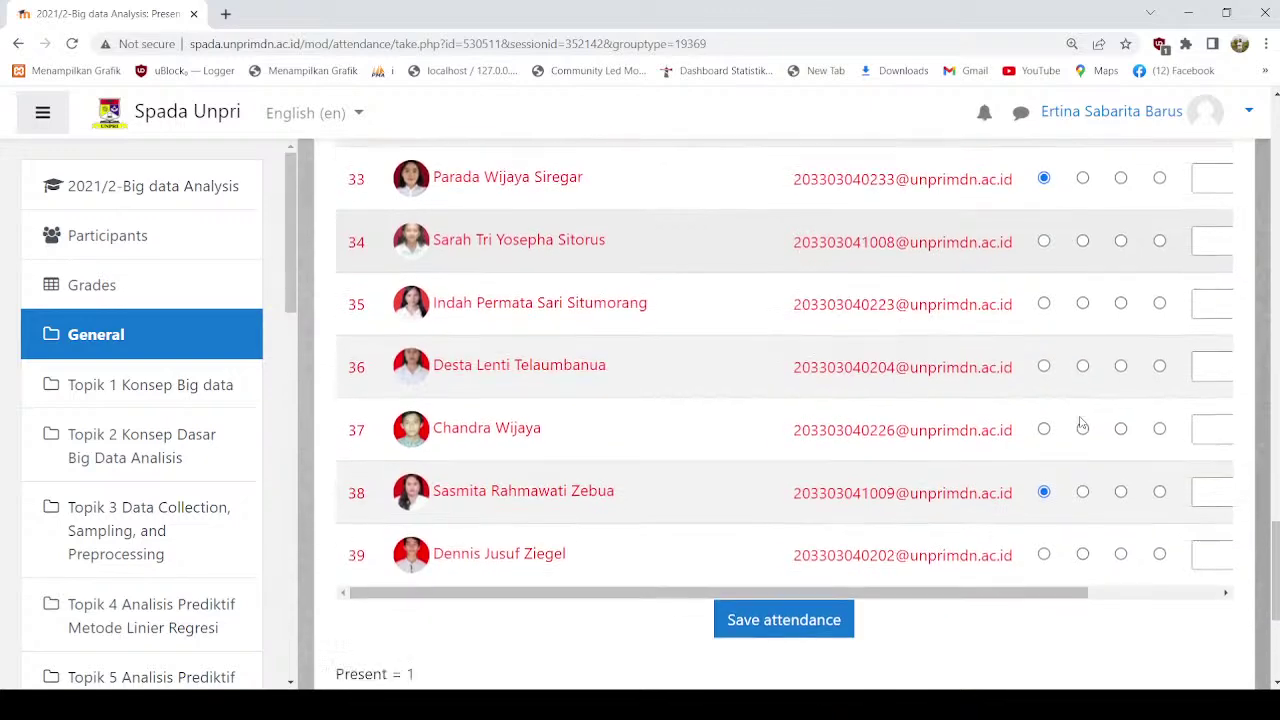
{"action": "scroll", "coordinate": [1080, 421], "scroll_direction": "up", "scroll_amount": 3}
{"action": "scroll", "coordinate": [1080, 421], "scroll_direction": "up", "scroll_amount": 6}
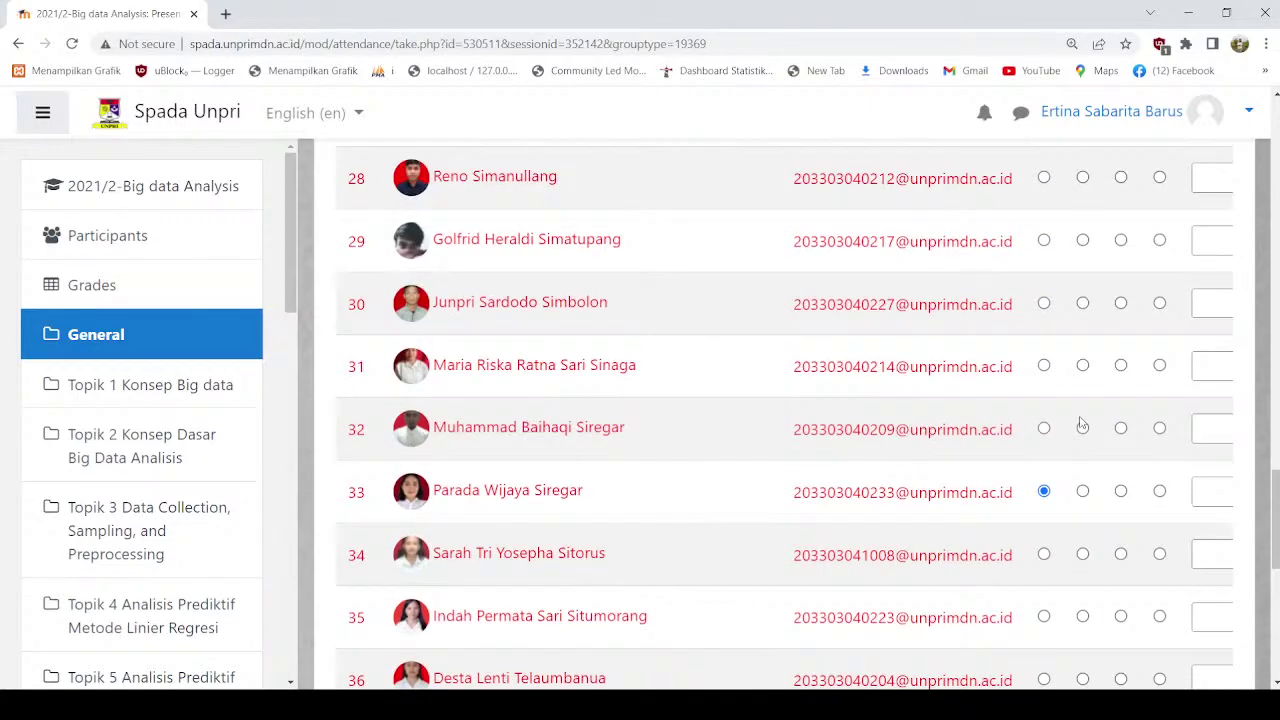
{"action": "scroll", "coordinate": [1080, 421], "scroll_direction": "up", "scroll_amount": 4}
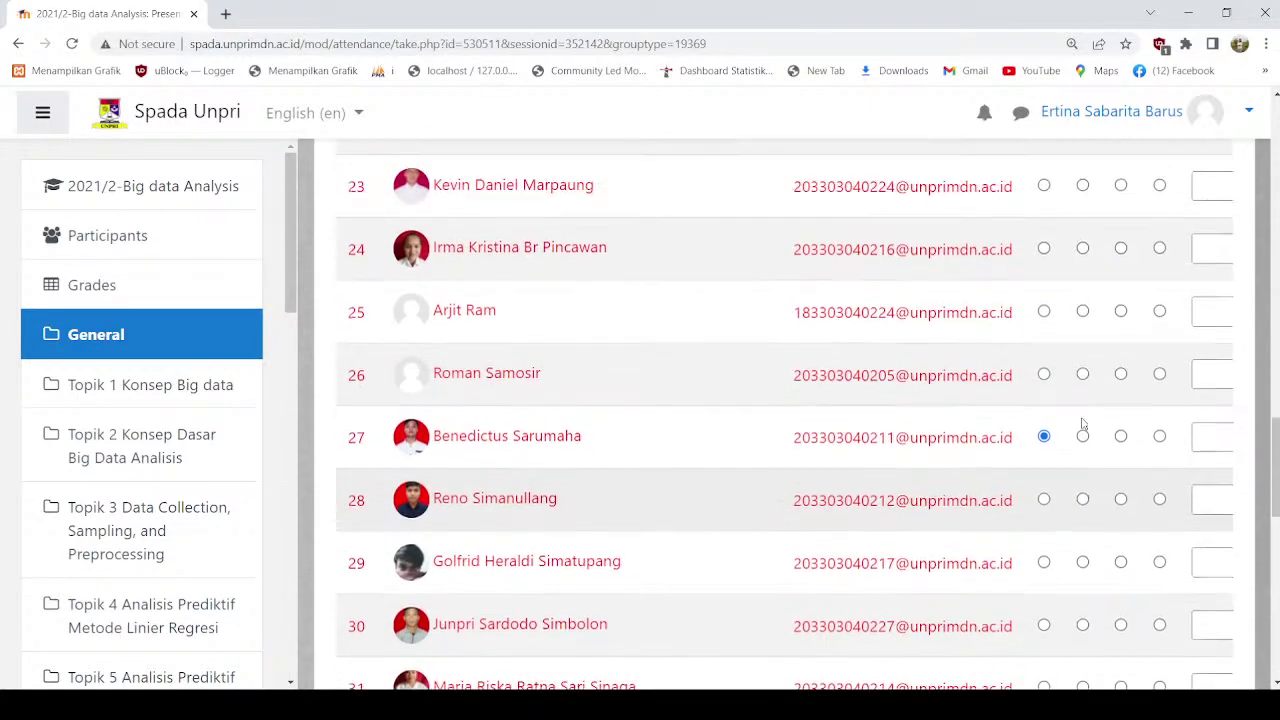
{"action": "scroll", "coordinate": [1080, 421], "scroll_direction": "up", "scroll_amount": 4}
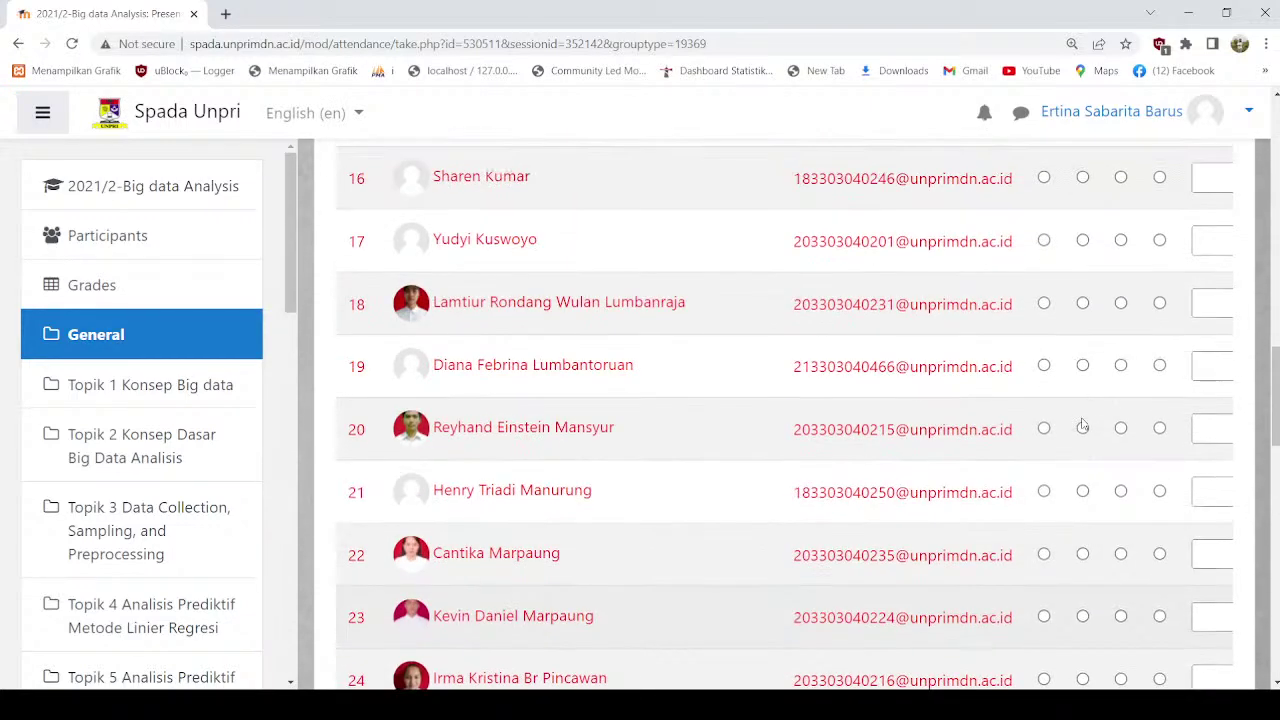
{"action": "scroll", "coordinate": [1082, 423], "scroll_direction": "up", "scroll_amount": 1}
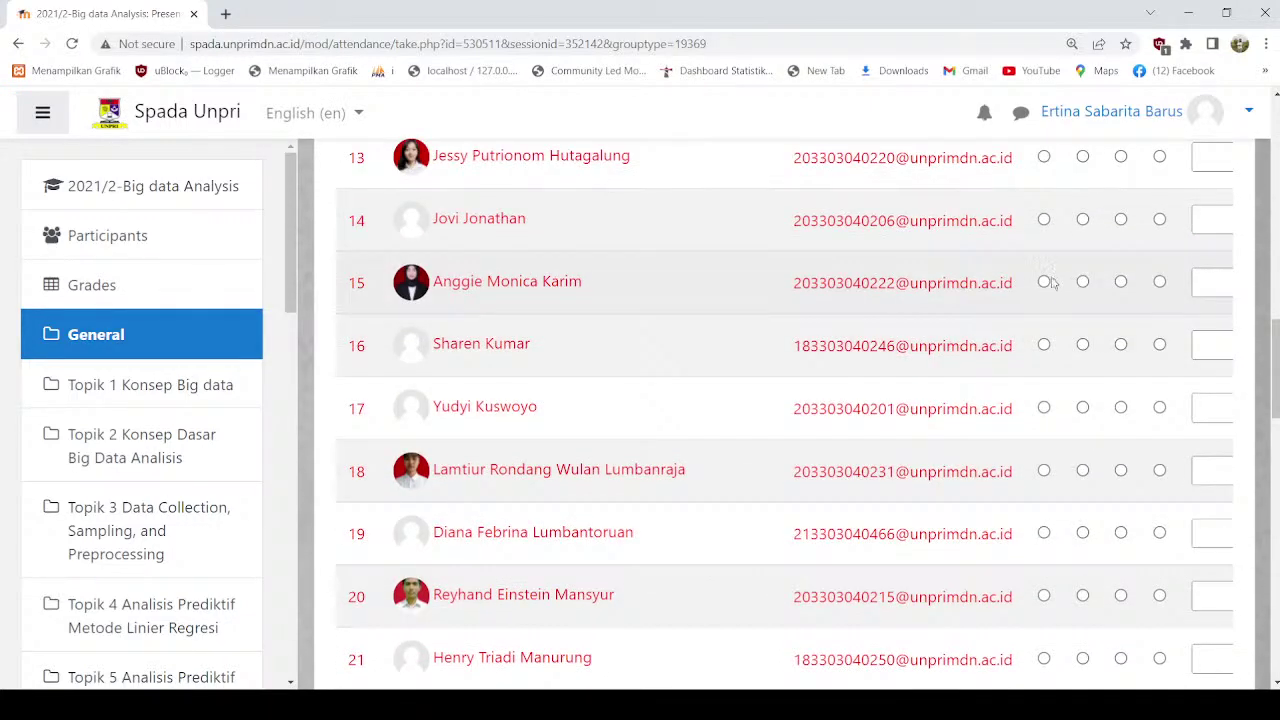
{"action": "left_click", "coordinate": [1045, 283]}
{"action": "scroll", "coordinate": [1055, 295], "scroll_direction": "down", "scroll_amount": 5}
{"action": "scroll", "coordinate": [1055, 303], "scroll_direction": "down", "scroll_amount": 7}
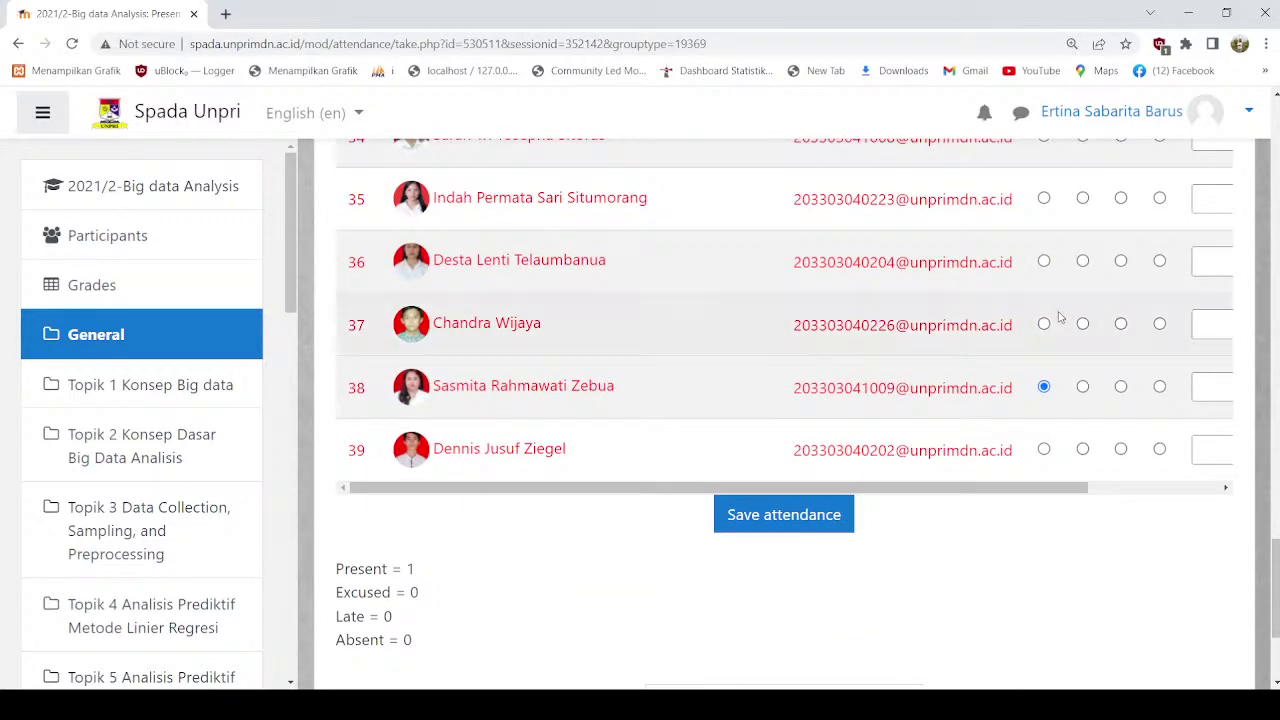
{"action": "left_click", "coordinate": [1044, 324]}
{"action": "left_click", "coordinate": [1044, 449]}
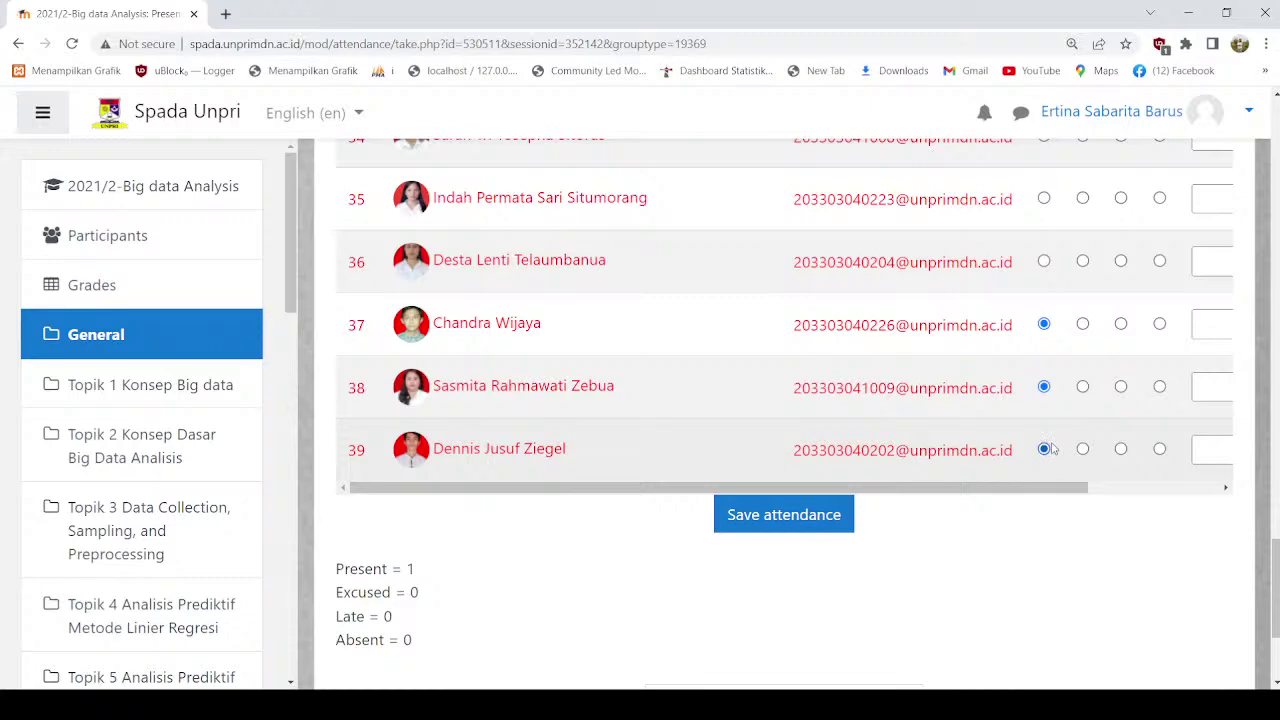
Step: Mark the students in rows 31 and 24 as present
{"action": "scroll", "coordinate": [1050, 450], "scroll_direction": "up", "scroll_amount": 3}
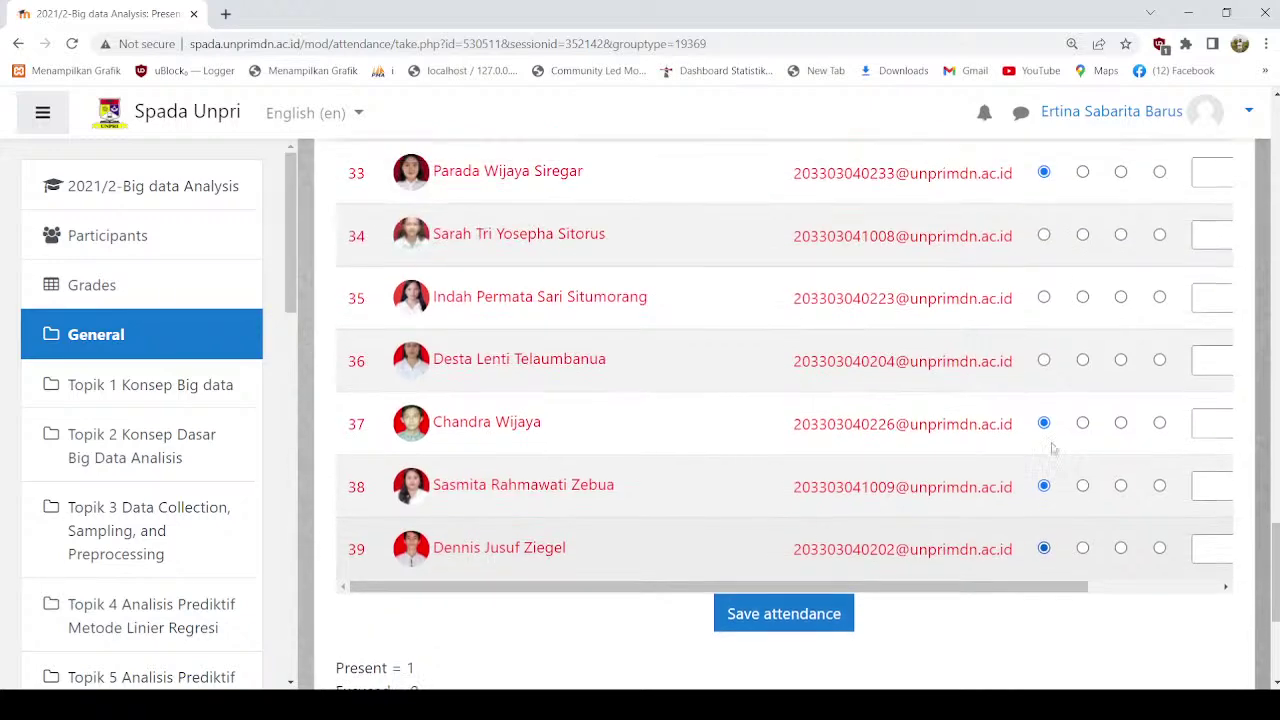
{"action": "scroll", "coordinate": [1050, 450], "scroll_direction": "up", "scroll_amount": 2}
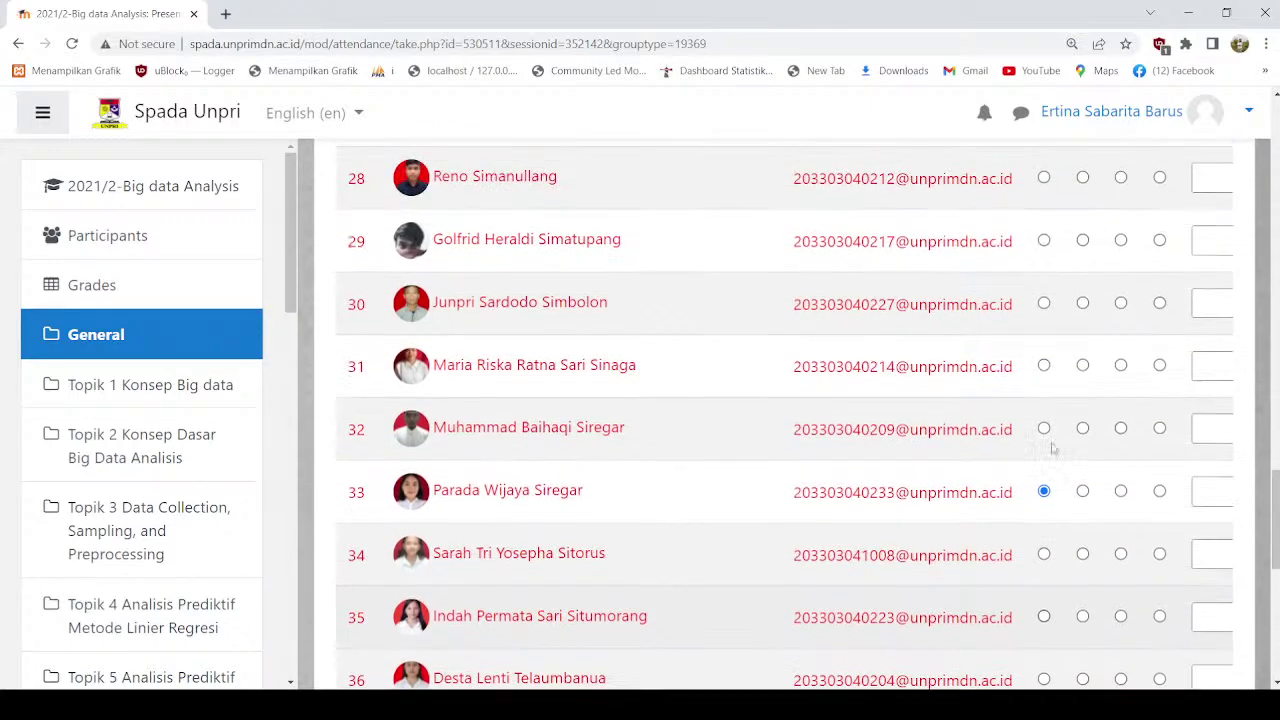
{"action": "left_click", "coordinate": [1044, 366]}
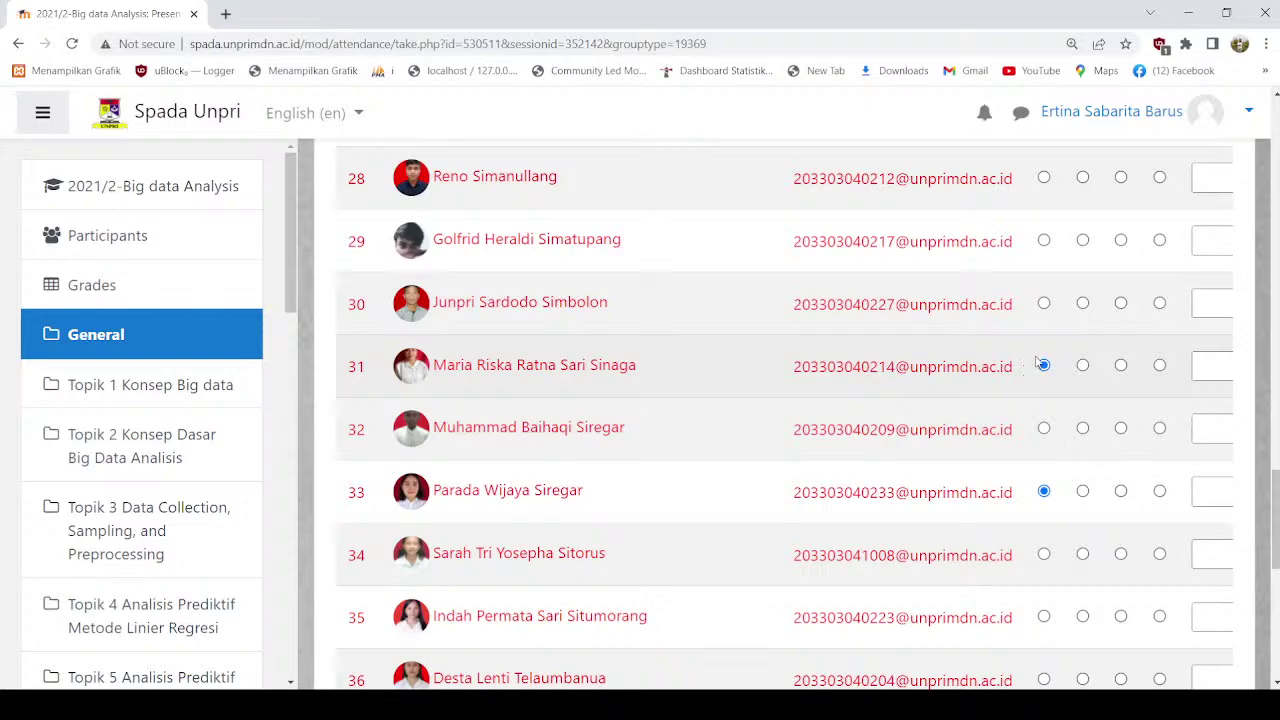
{"action": "scroll", "coordinate": [1044, 362], "scroll_direction": "up", "scroll_amount": 2}
{"action": "scroll", "coordinate": [1043, 357], "scroll_direction": "up", "scroll_amount": 3}
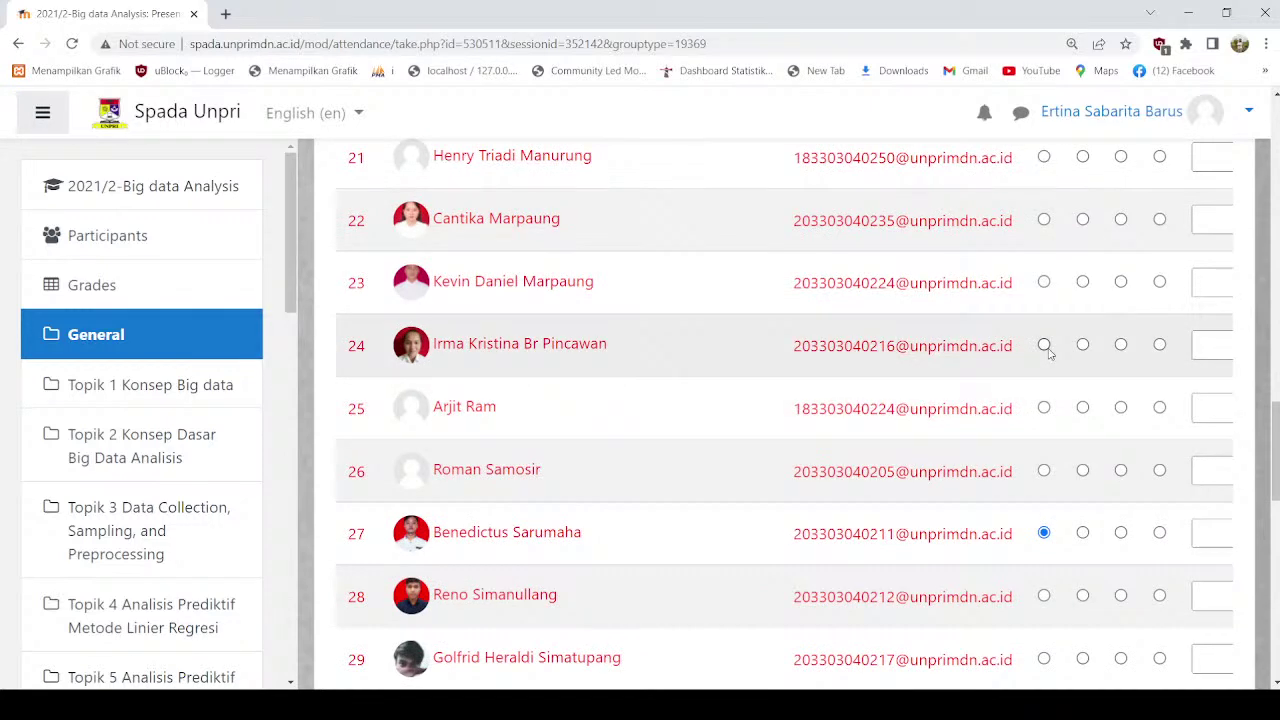
{"action": "left_click", "coordinate": [1043, 346]}
{"action": "scroll", "coordinate": [1070, 323], "scroll_direction": "up", "scroll_amount": 3}
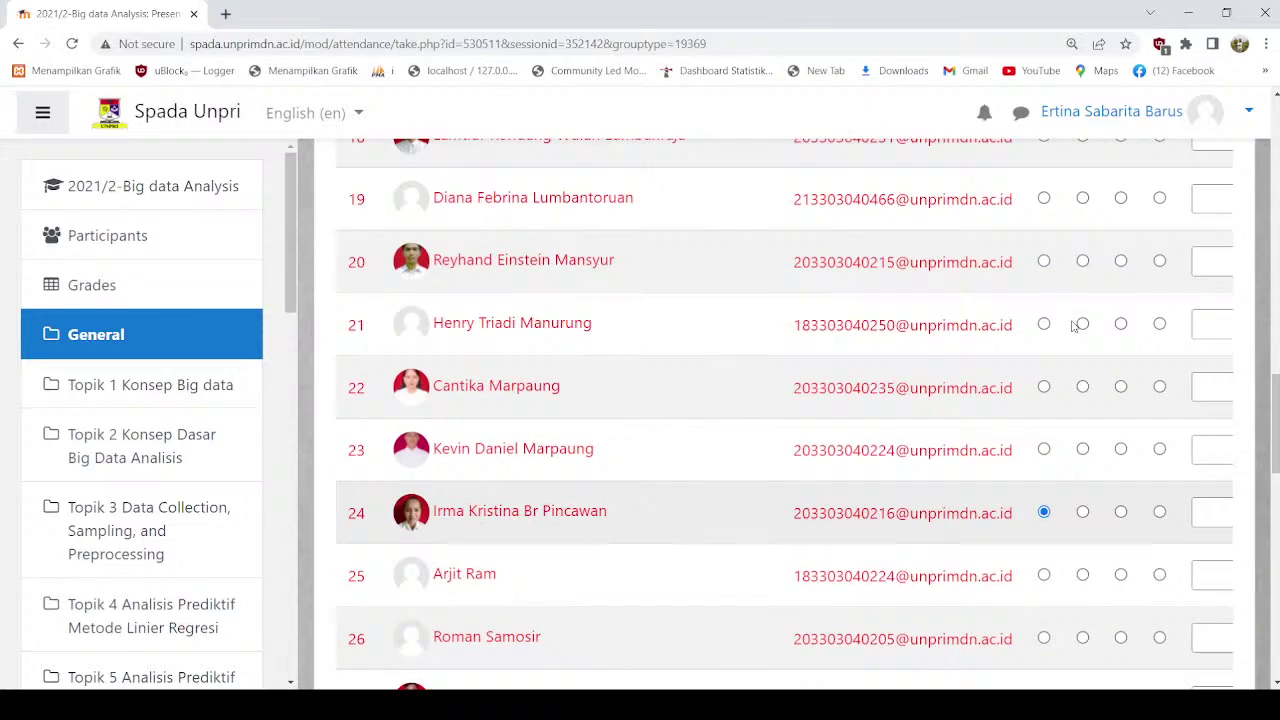
{"action": "scroll", "coordinate": [1072, 326], "scroll_direction": "up", "scroll_amount": 4}
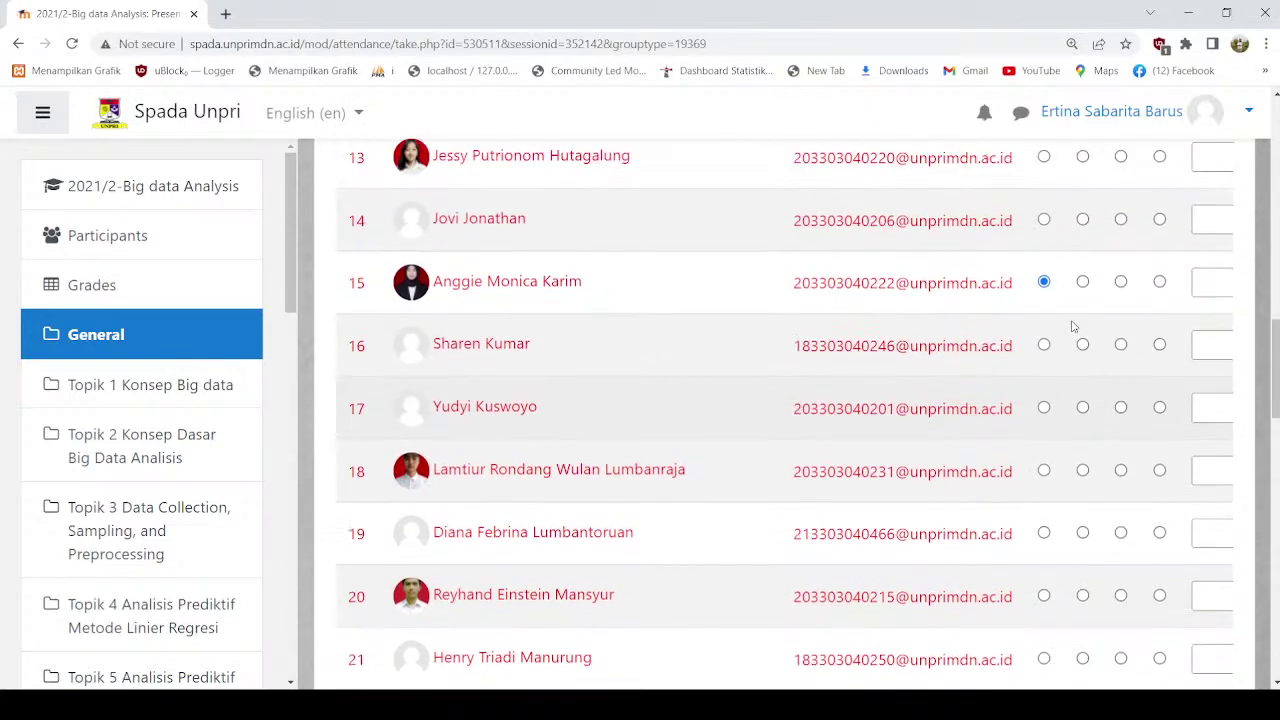
{"action": "scroll", "coordinate": [1072, 326], "scroll_direction": "up", "scroll_amount": 3}
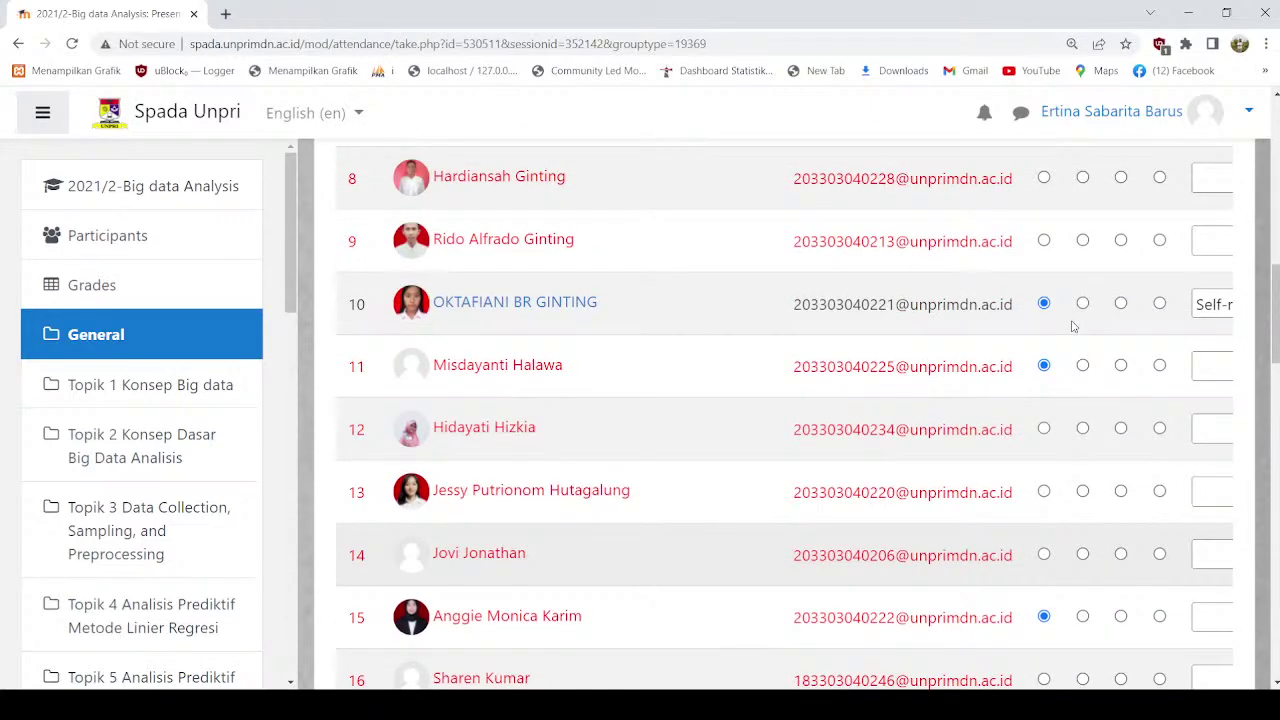
{"action": "scroll", "coordinate": [1075, 320], "scroll_direction": "up", "scroll_amount": 1}
Step: Mark the students in rows 8 and 32 as present
{"action": "left_click", "coordinate": [1044, 262]}
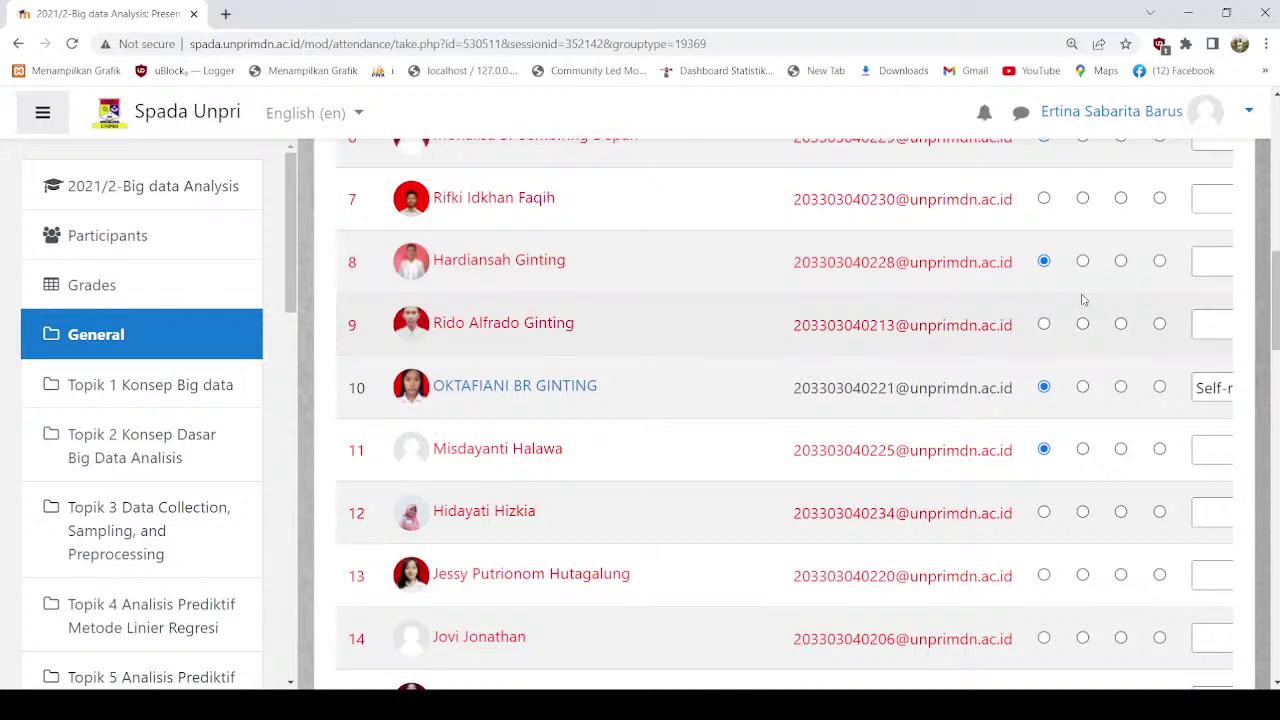
{"action": "scroll", "coordinate": [1082, 299], "scroll_direction": "up", "scroll_amount": 3}
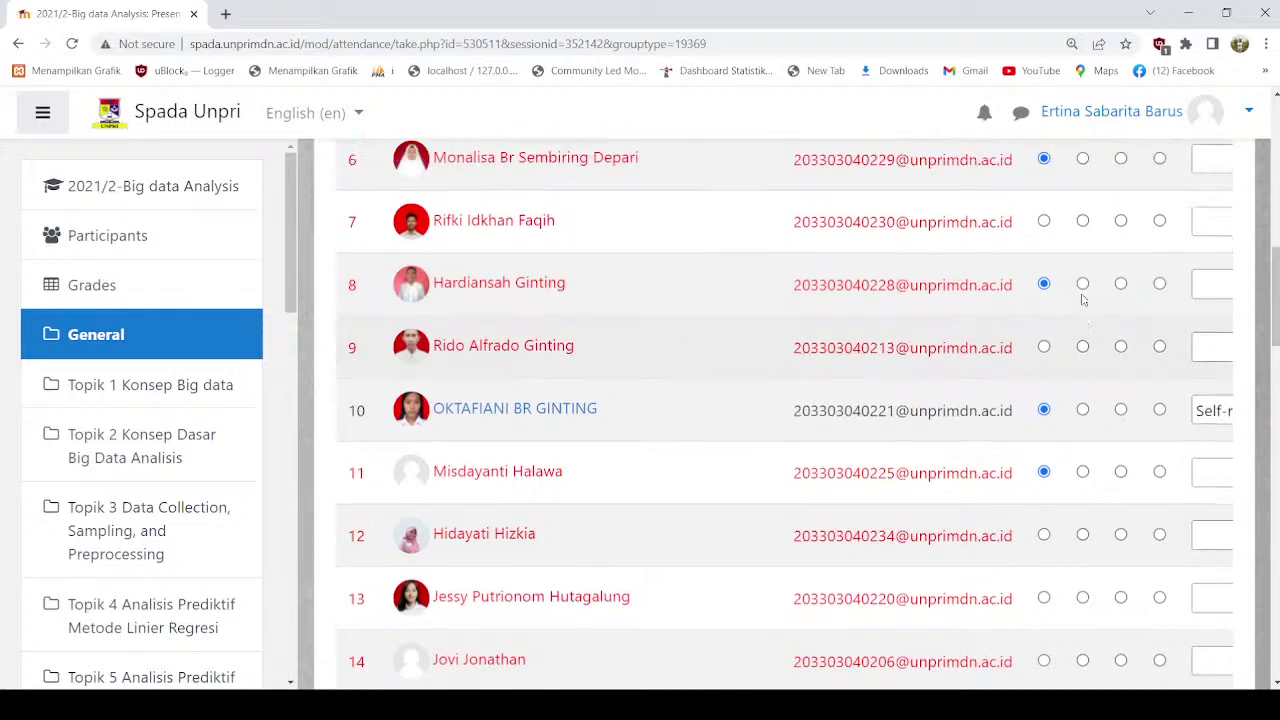
{"action": "scroll", "coordinate": [1082, 299], "scroll_direction": "up", "scroll_amount": 2}
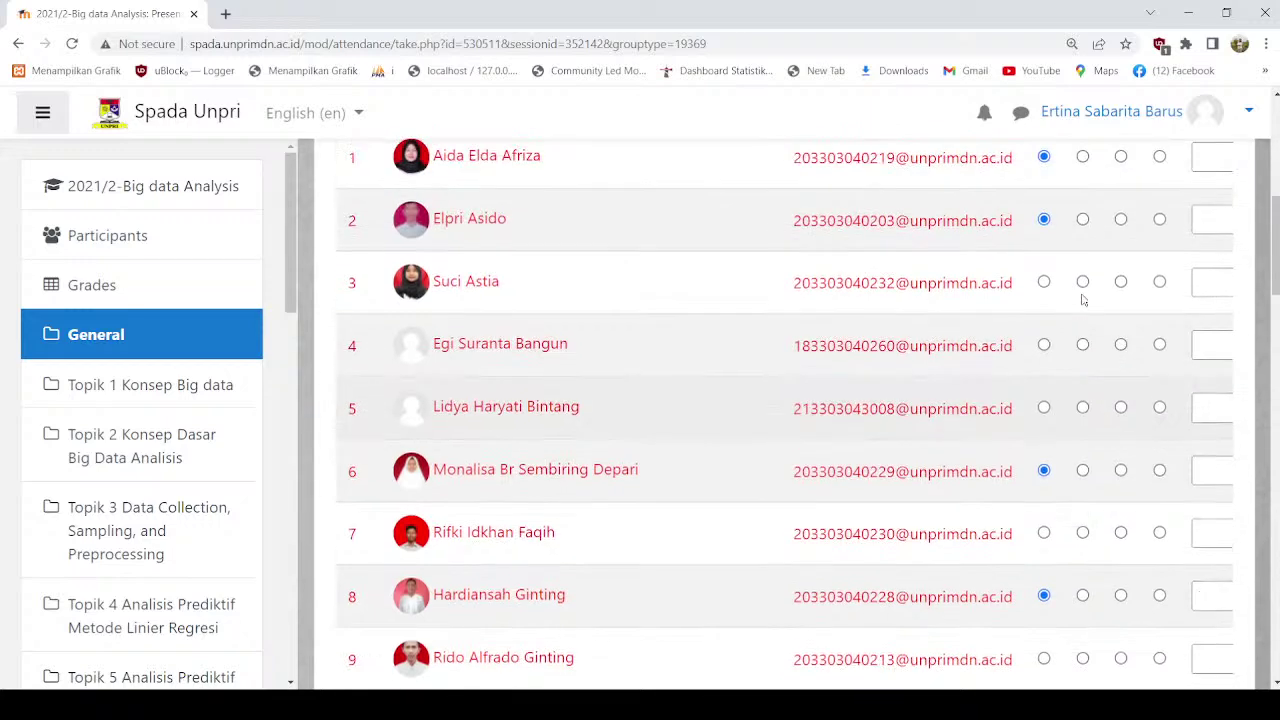
{"action": "scroll", "coordinate": [1082, 301], "scroll_direction": "down", "scroll_amount": 3}
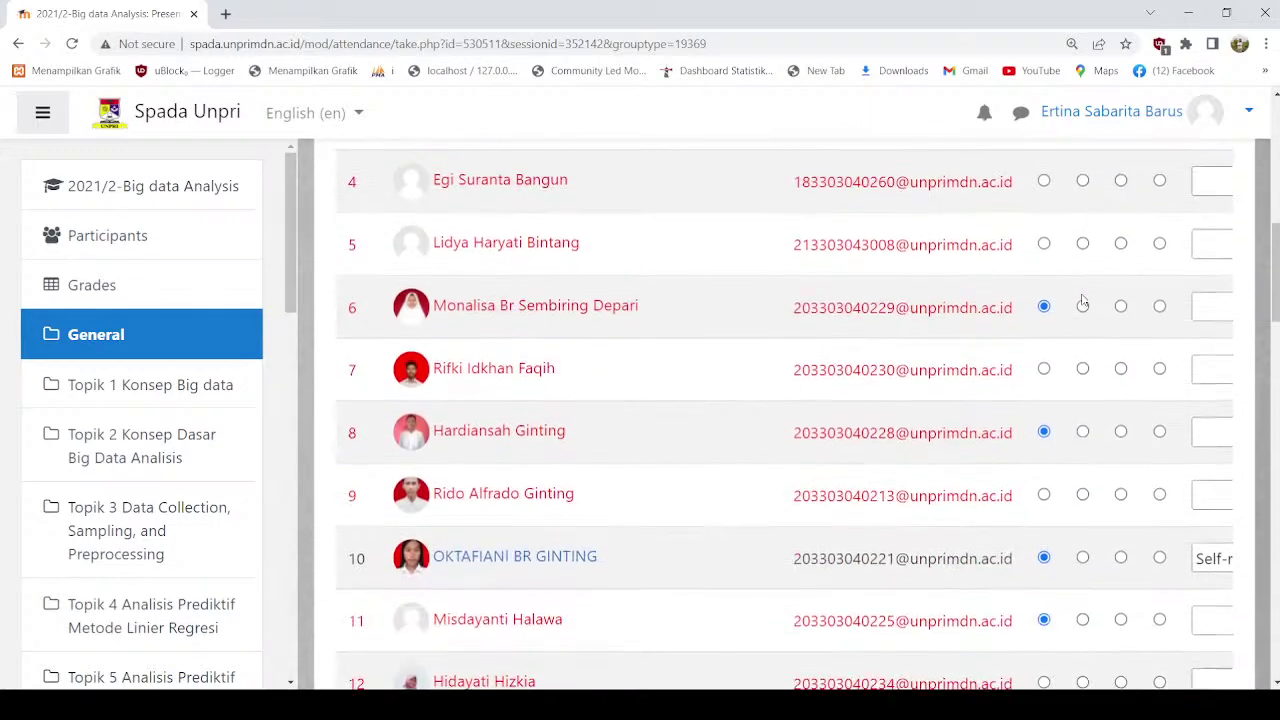
{"action": "scroll", "coordinate": [1082, 300], "scroll_direction": "down", "scroll_amount": 2}
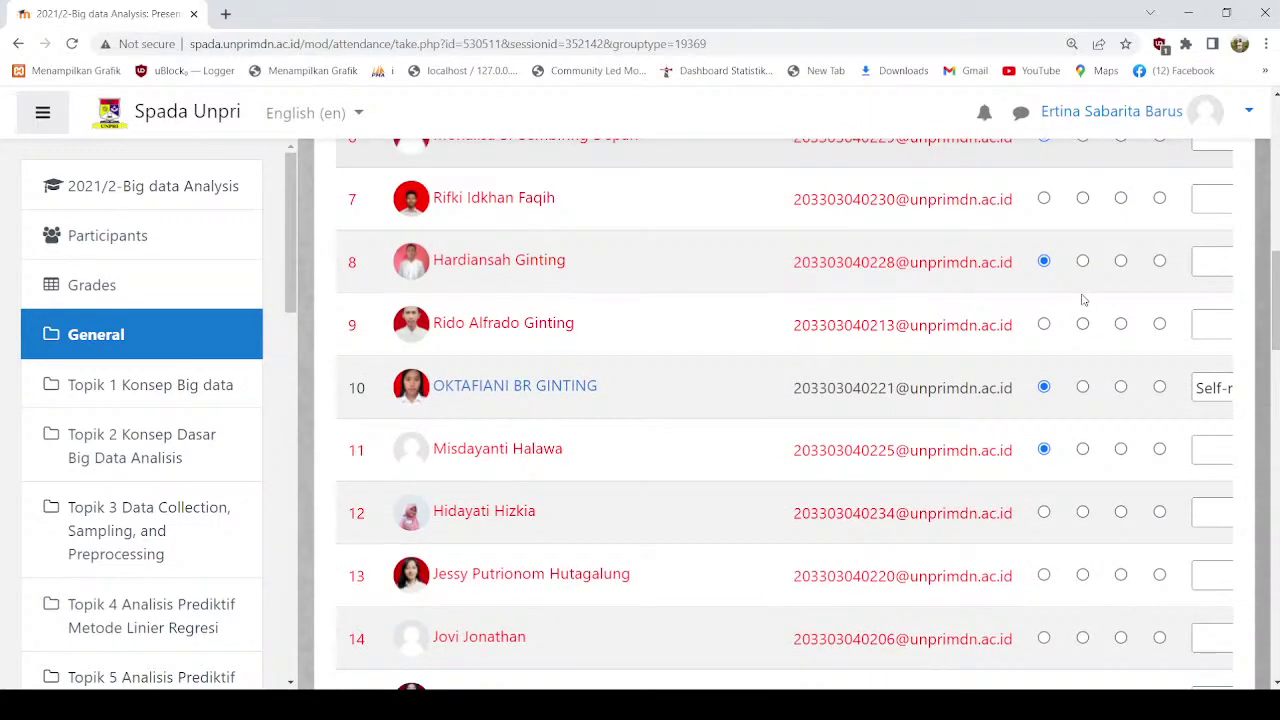
{"action": "scroll", "coordinate": [1082, 299], "scroll_direction": "down", "scroll_amount": 3}
{"action": "scroll", "coordinate": [1082, 299], "scroll_direction": "down", "scroll_amount": 3}
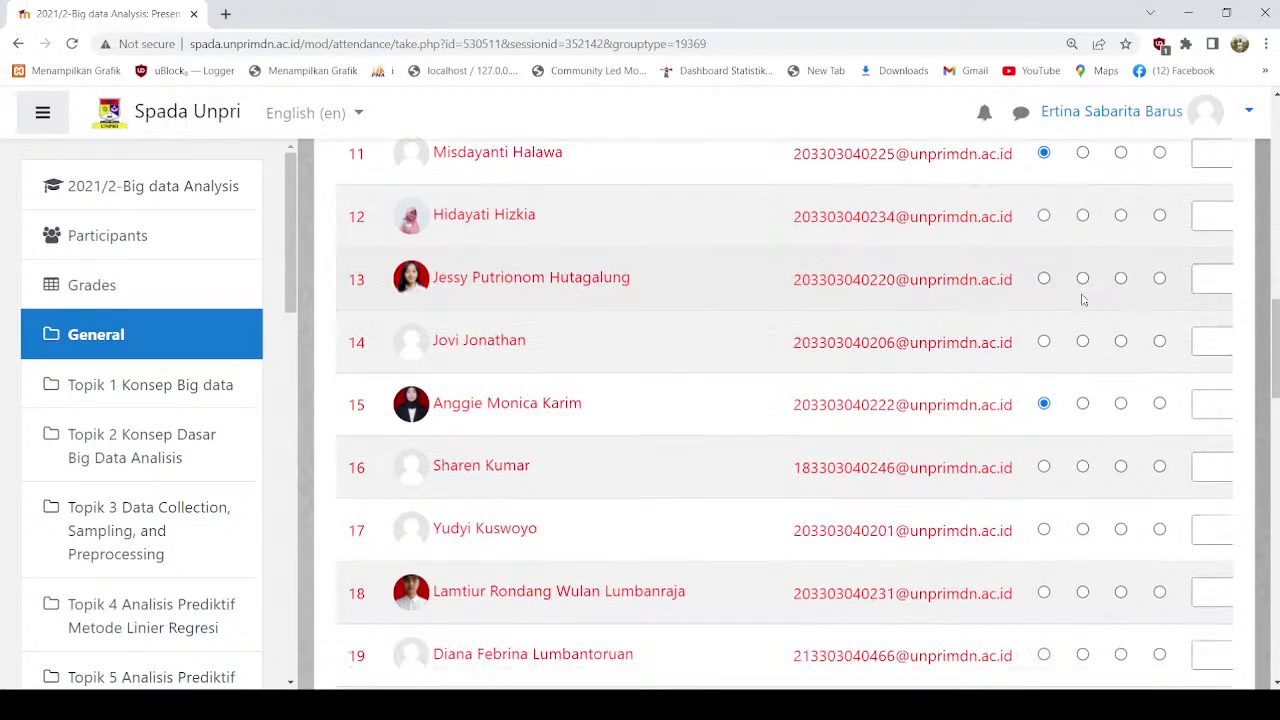
{"action": "scroll", "coordinate": [1082, 299], "scroll_direction": "down", "scroll_amount": 3}
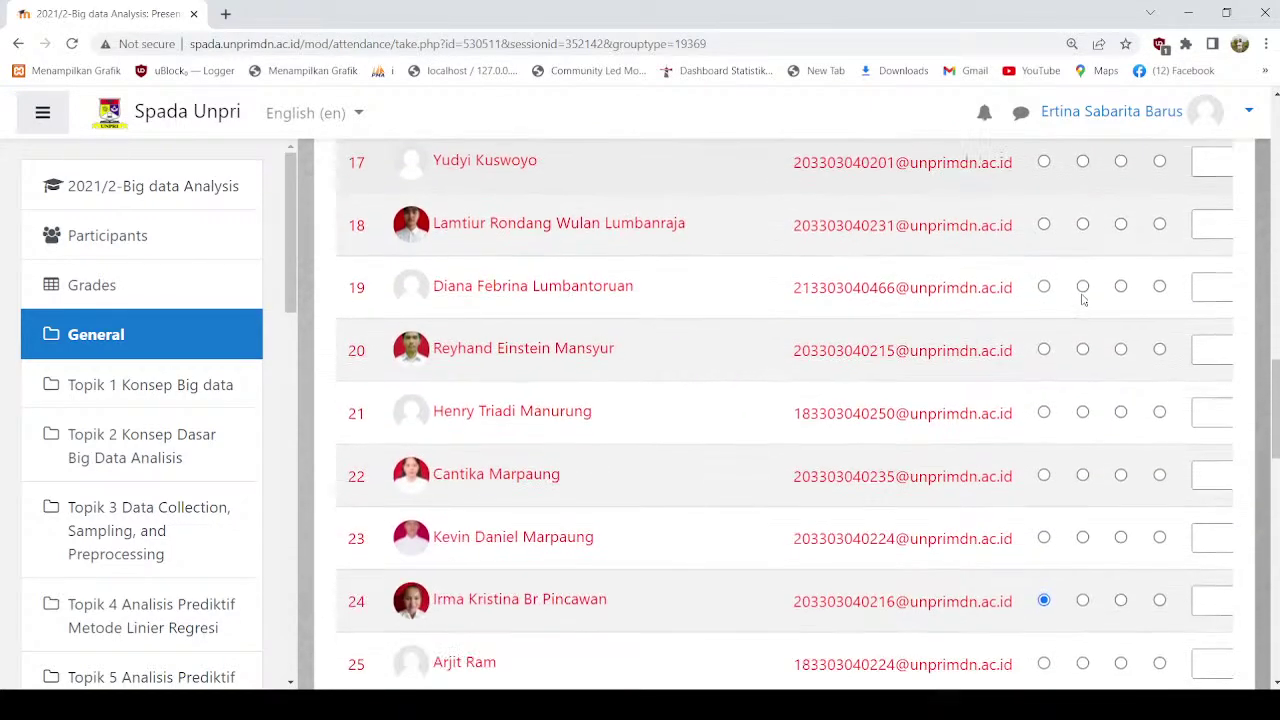
{"action": "scroll", "coordinate": [1082, 299], "scroll_direction": "down", "scroll_amount": 2}
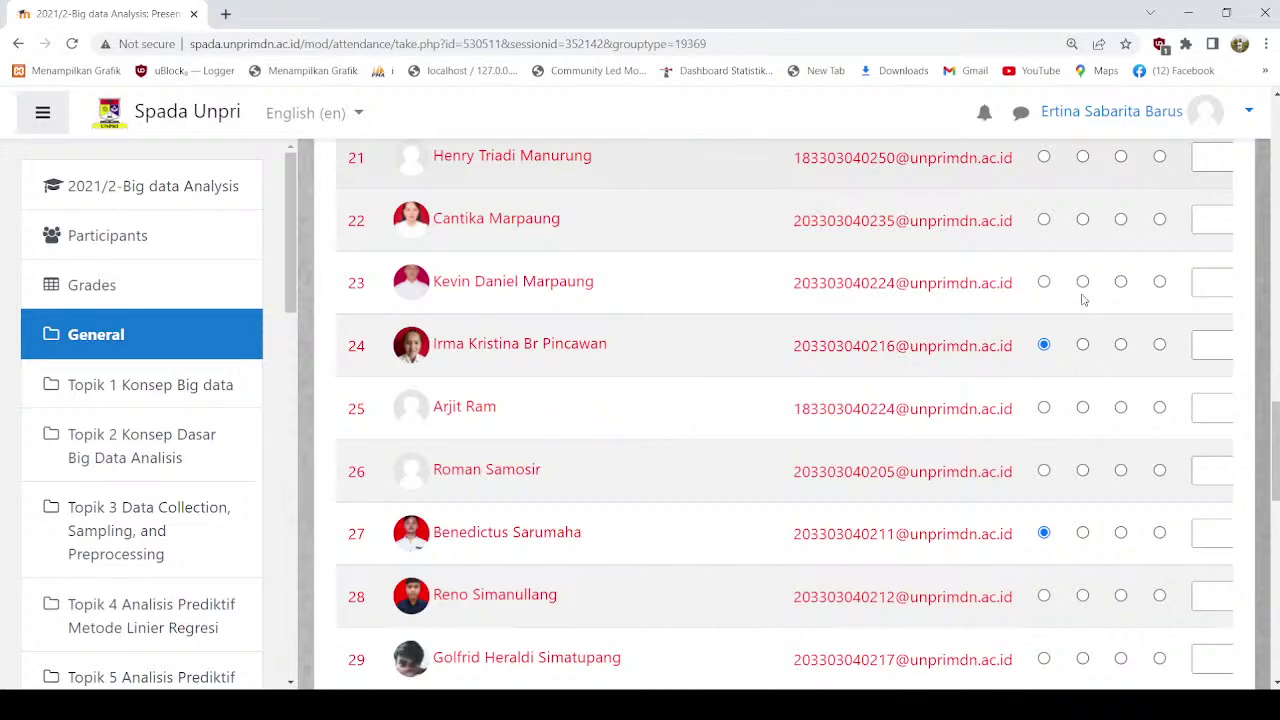
{"action": "scroll", "coordinate": [1082, 300], "scroll_direction": "down", "scroll_amount": 1}
{"action": "scroll", "coordinate": [1082, 300], "scroll_direction": "down", "scroll_amount": 3}
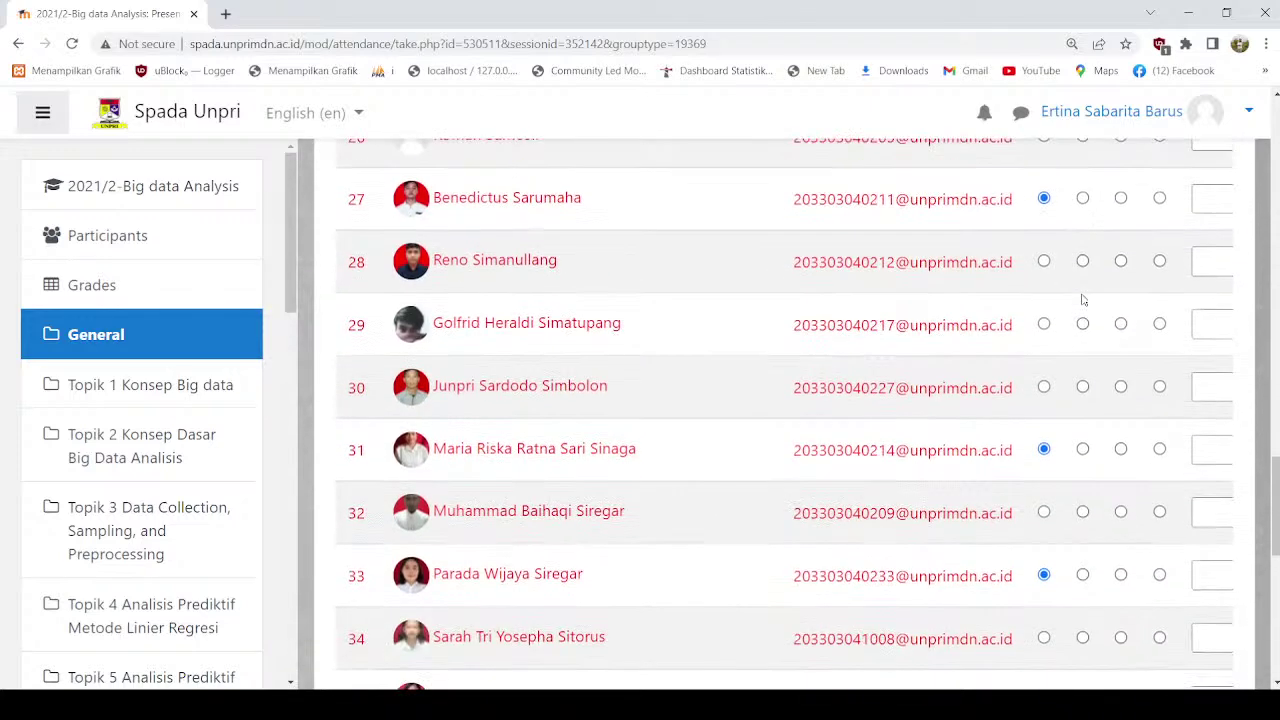
{"action": "scroll", "coordinate": [1082, 299], "scroll_direction": "down", "scroll_amount": 1}
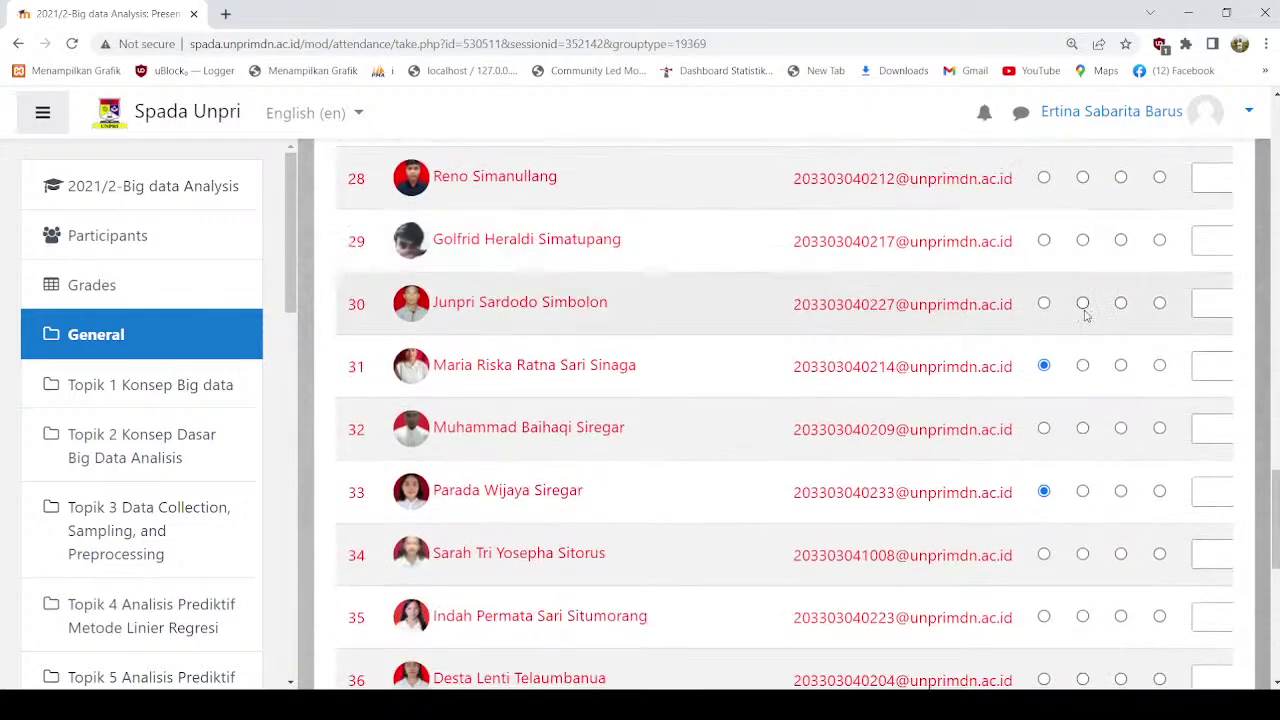
{"action": "left_click", "coordinate": [1043, 428]}
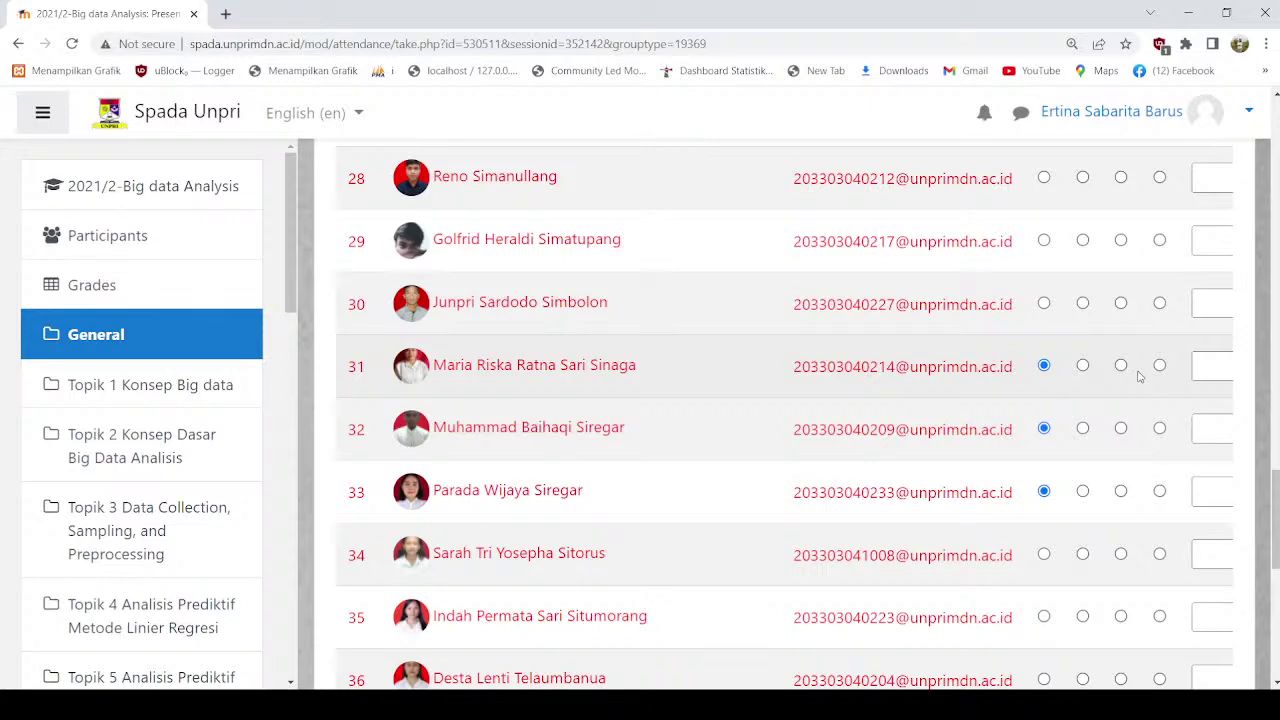
Step: Mark the student in row 9 as present
{"action": "scroll", "coordinate": [1140, 376], "scroll_direction": "down", "scroll_amount": 3}
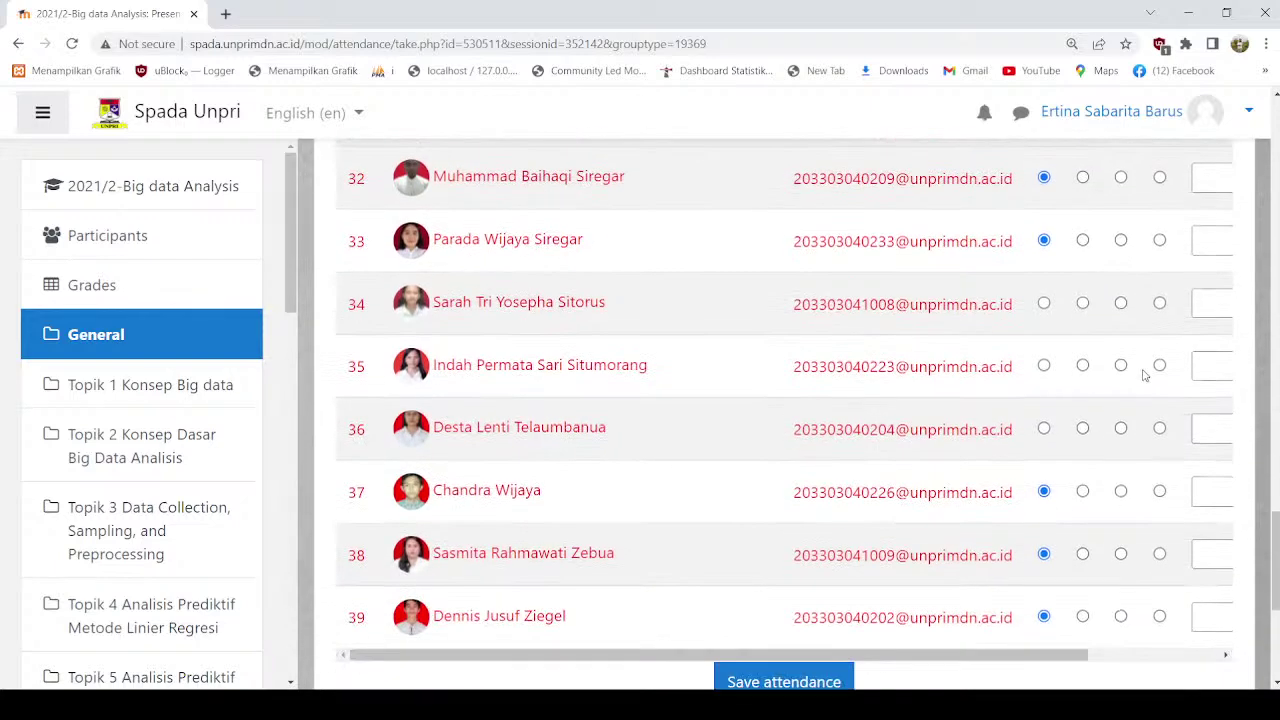
{"action": "scroll", "coordinate": [1145, 375], "scroll_direction": "up", "scroll_amount": 6}
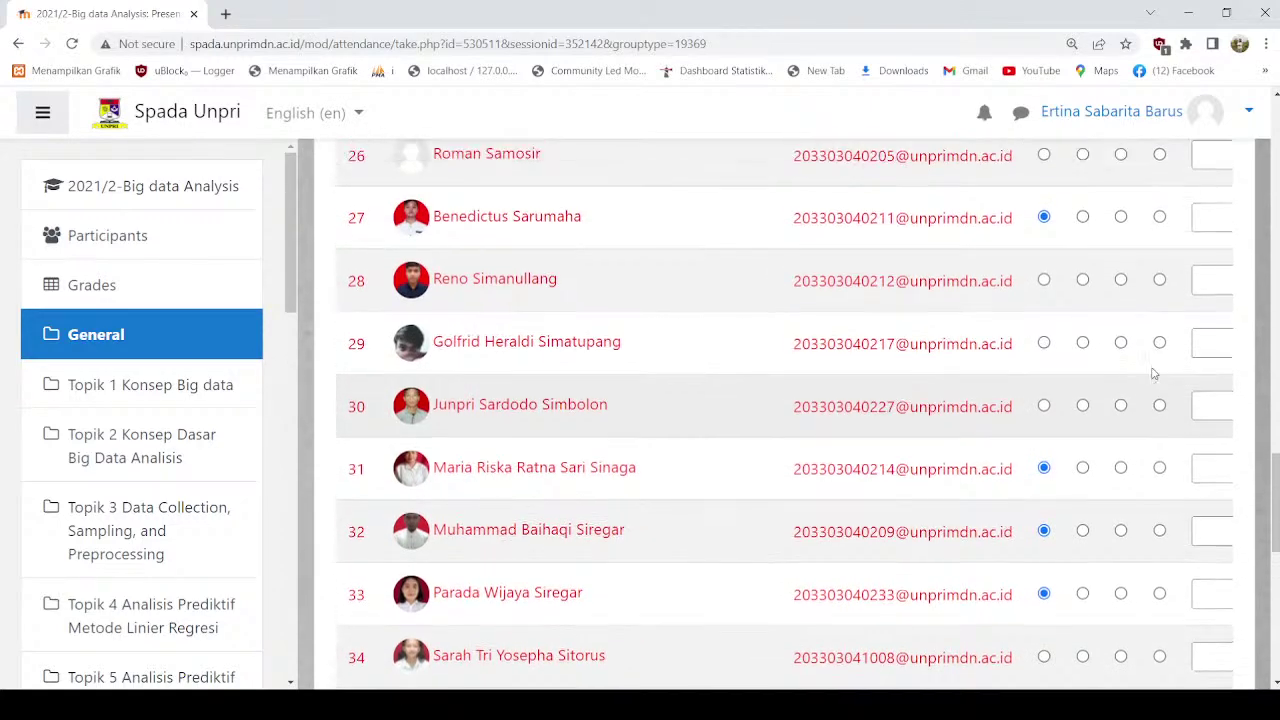
{"action": "scroll", "coordinate": [1153, 373], "scroll_direction": "up", "scroll_amount": 4}
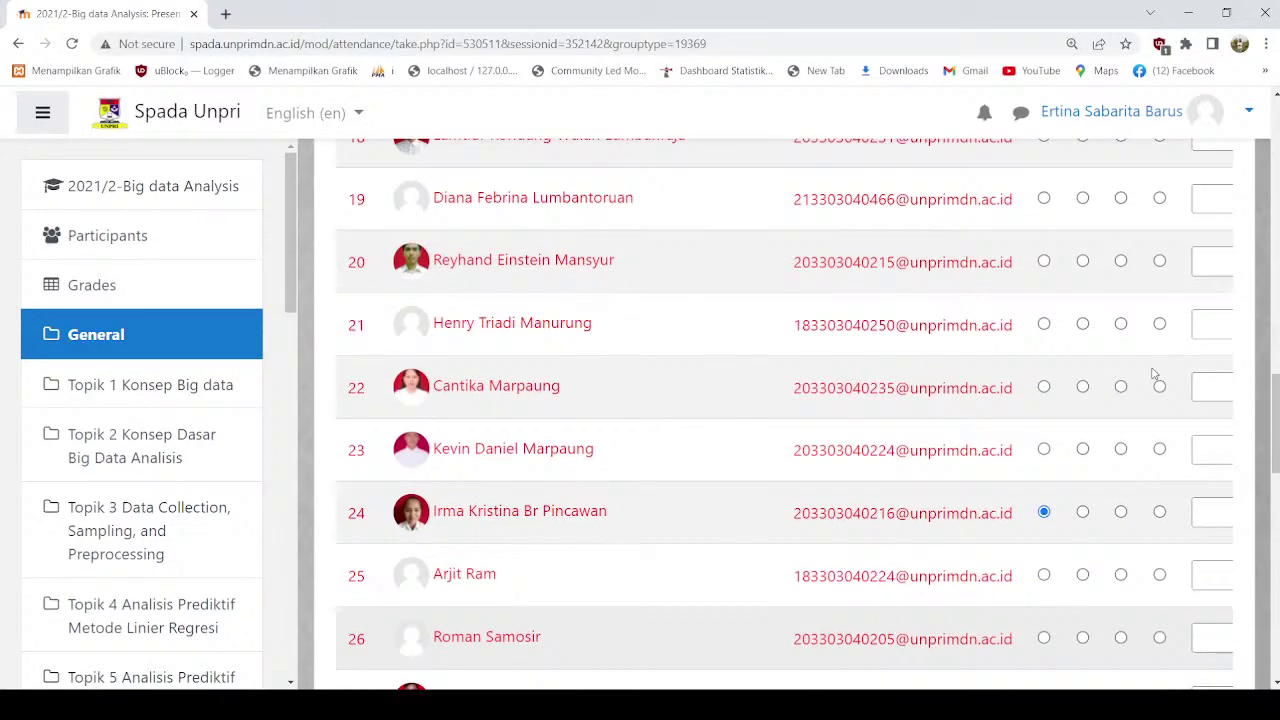
{"action": "scroll", "coordinate": [1155, 372], "scroll_direction": "up", "scroll_amount": 5}
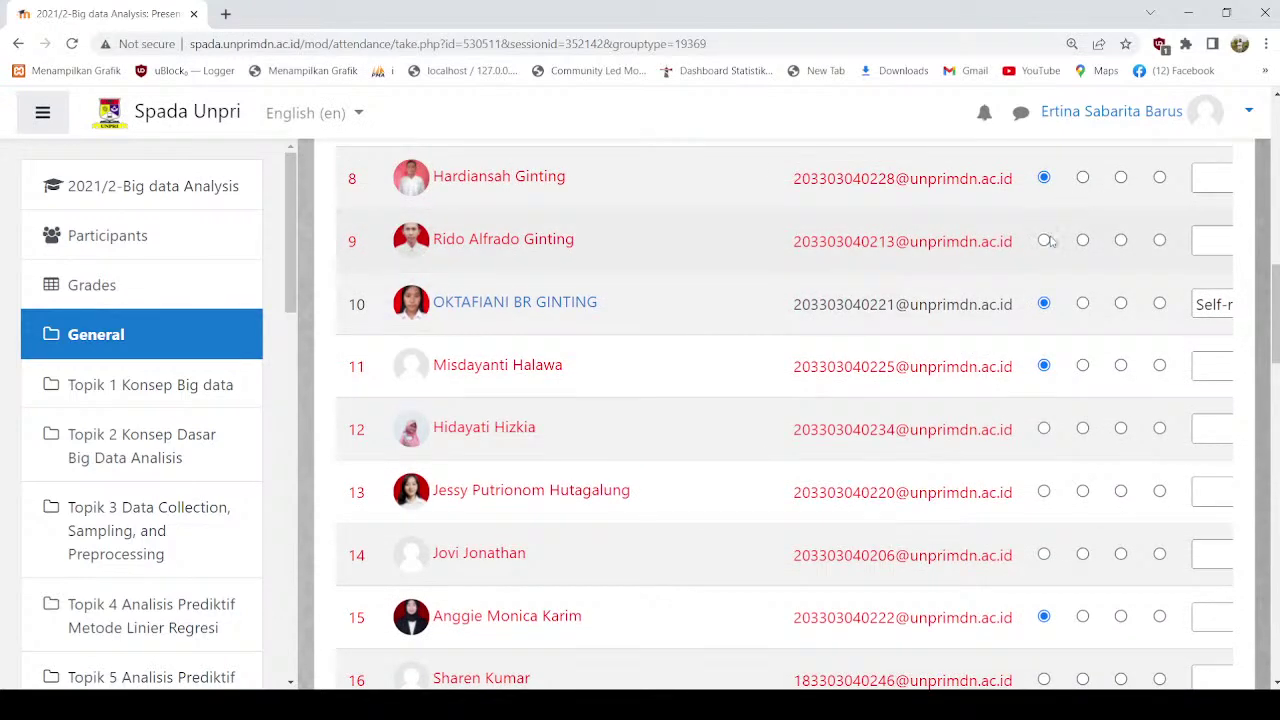
{"action": "left_click", "coordinate": [1047, 243]}
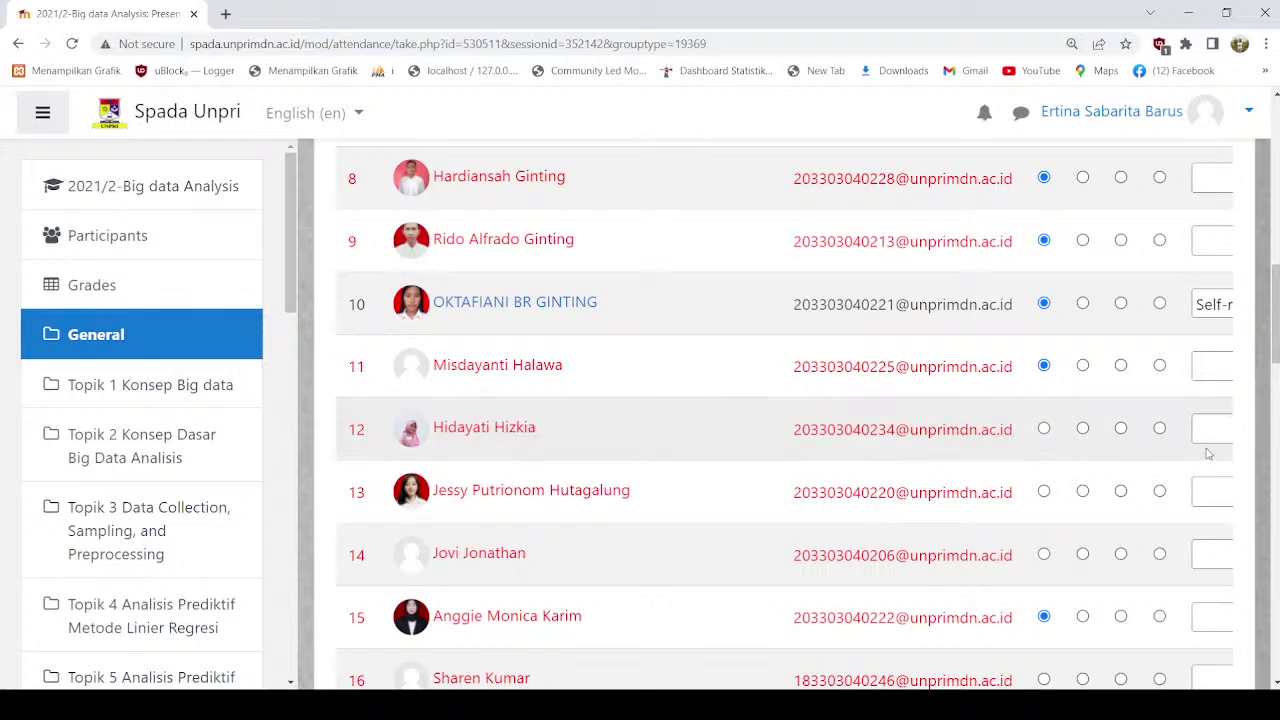
Step: Mark the student in row 17 as present
{"action": "scroll", "coordinate": [1131, 484], "scroll_direction": "up", "scroll_amount": 1}
{"action": "scroll", "coordinate": [1131, 484], "scroll_direction": "up", "scroll_amount": 2}
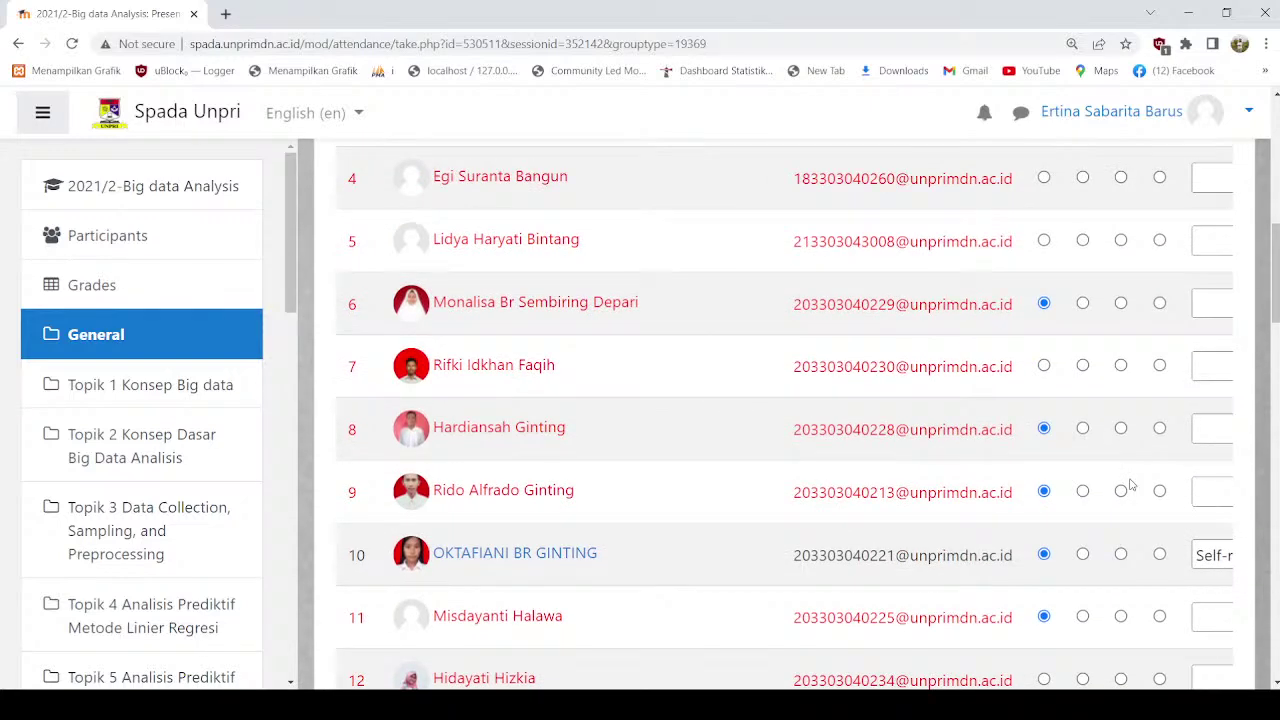
{"action": "scroll", "coordinate": [1131, 484], "scroll_direction": "up", "scroll_amount": 3}
{"action": "scroll", "coordinate": [1131, 484], "scroll_direction": "down", "scroll_amount": 1}
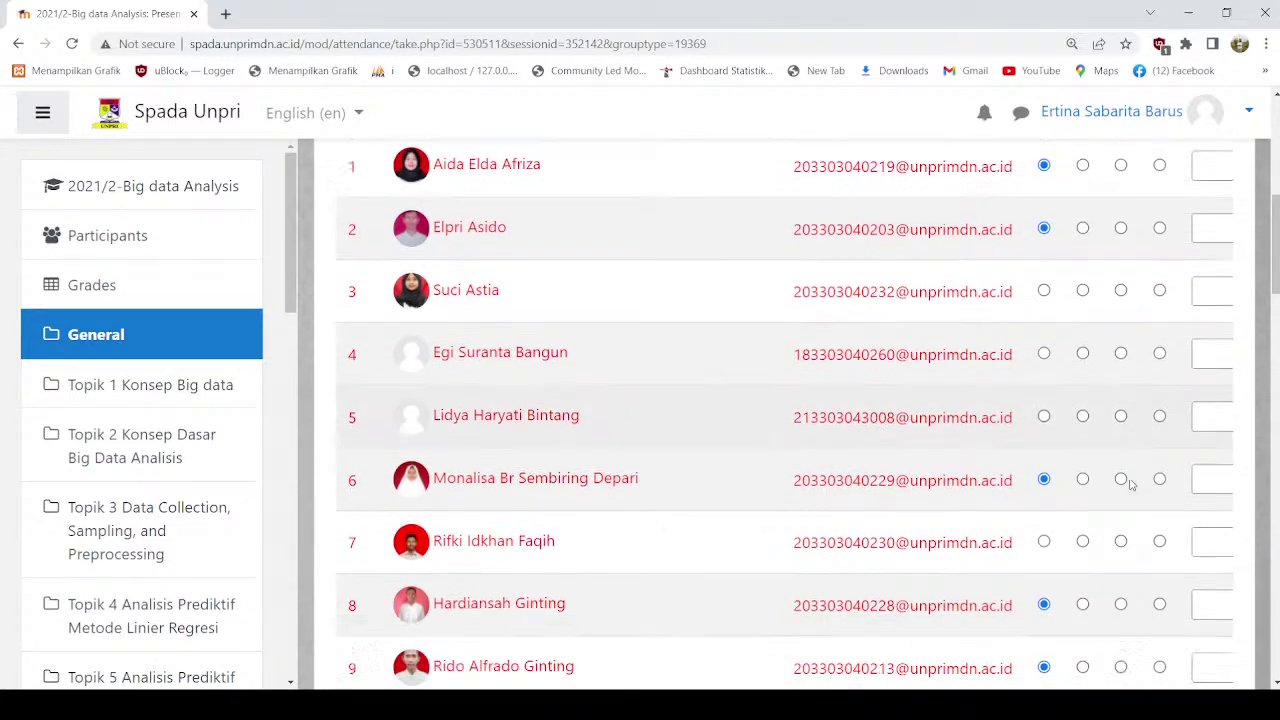
{"action": "scroll", "coordinate": [1131, 484], "scroll_direction": "down", "scroll_amount": 6}
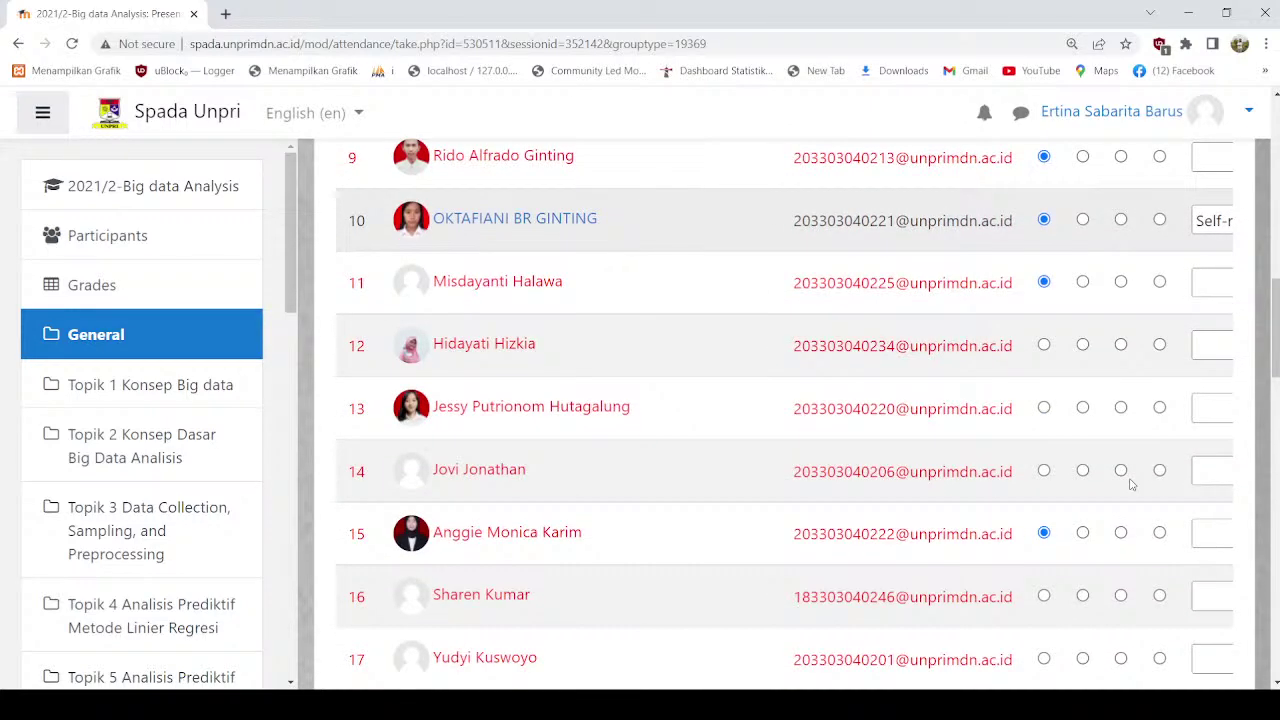
{"action": "scroll", "coordinate": [1131, 484], "scroll_direction": "down", "scroll_amount": 3}
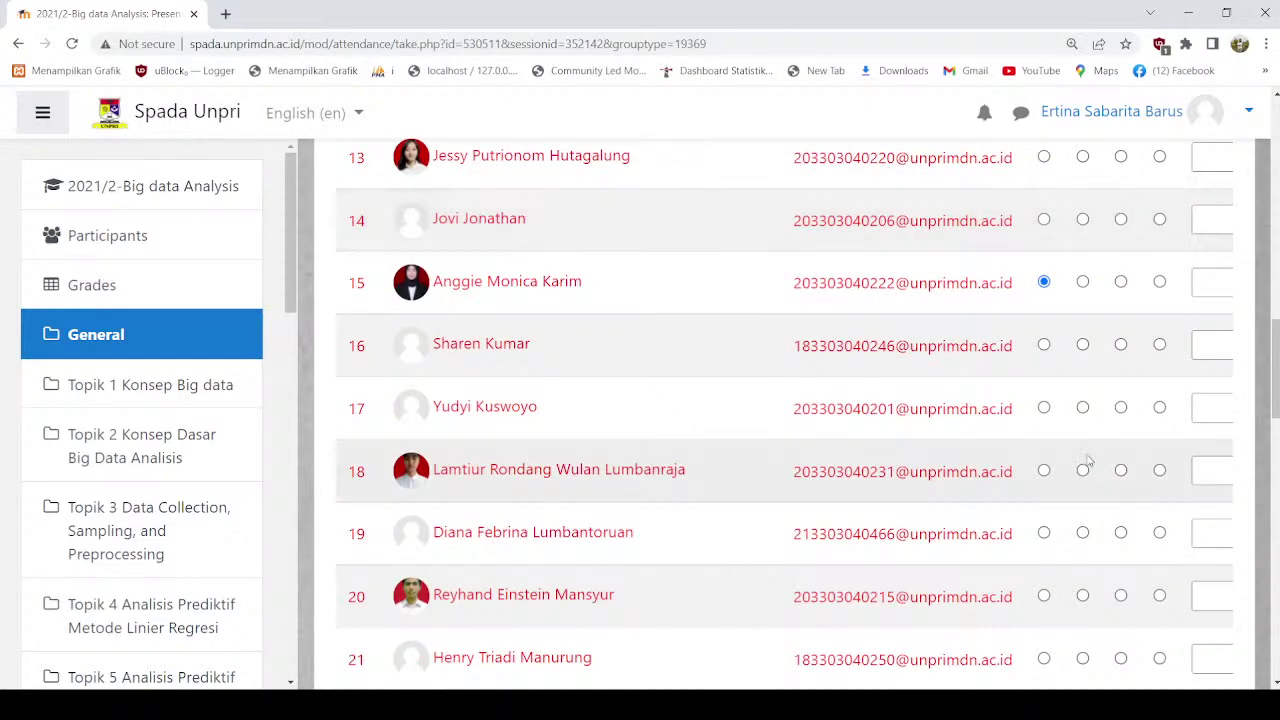
{"action": "left_click", "coordinate": [1043, 407]}
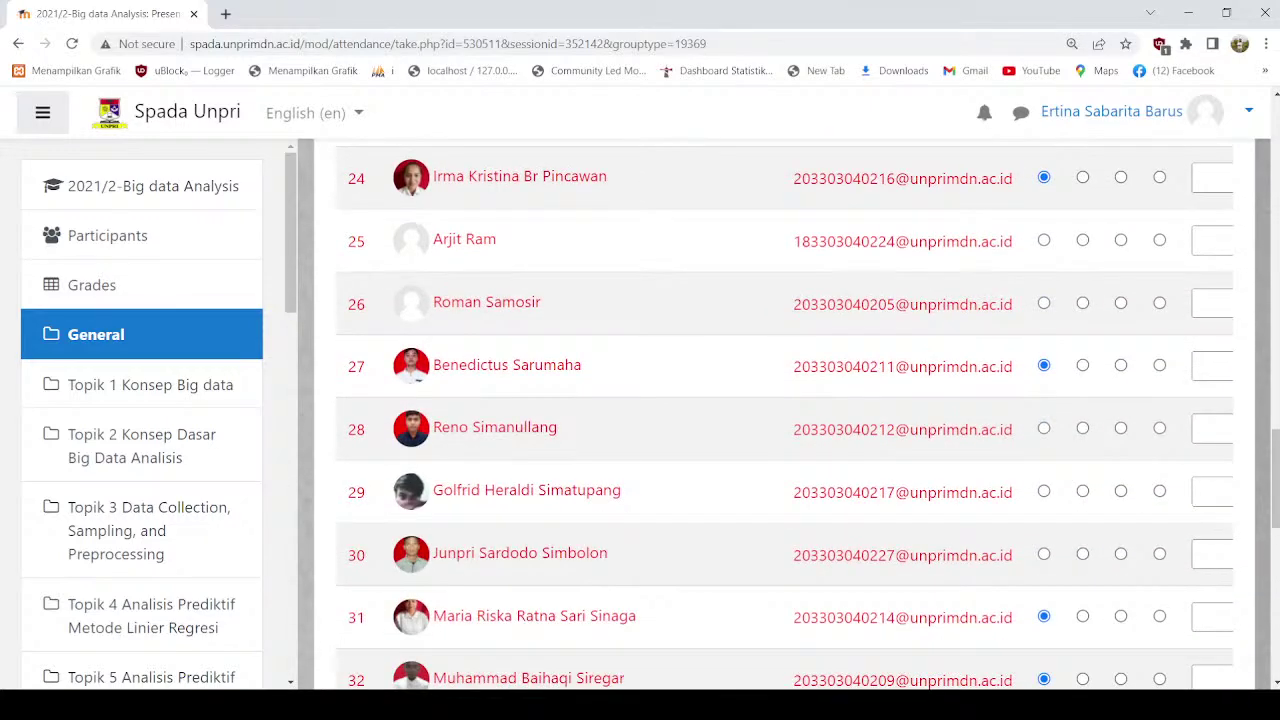
Step: Mark the student in row 5 as present
{"action": "scroll", "coordinate": [785, 414], "scroll_direction": "down", "scroll_amount": 5}
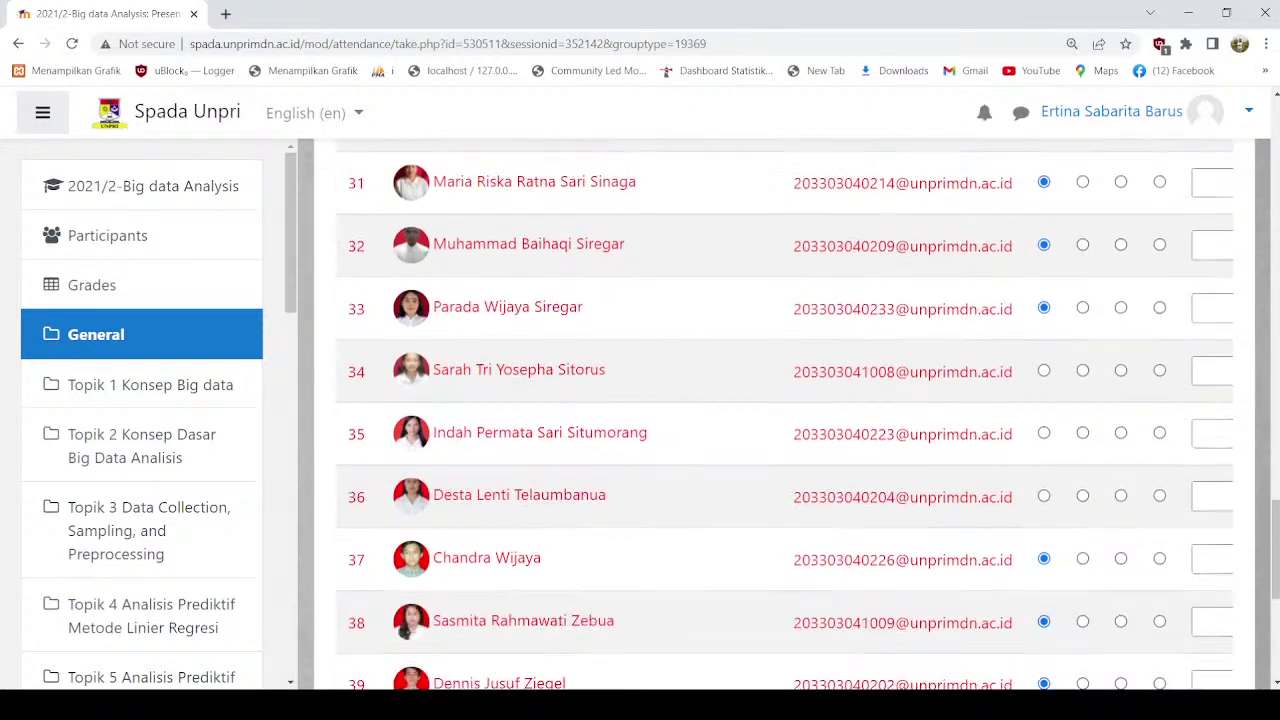
{"action": "scroll", "coordinate": [785, 414], "scroll_direction": "down", "scroll_amount": 2}
{"action": "scroll", "coordinate": [785, 414], "scroll_direction": "up", "scroll_amount": 10}
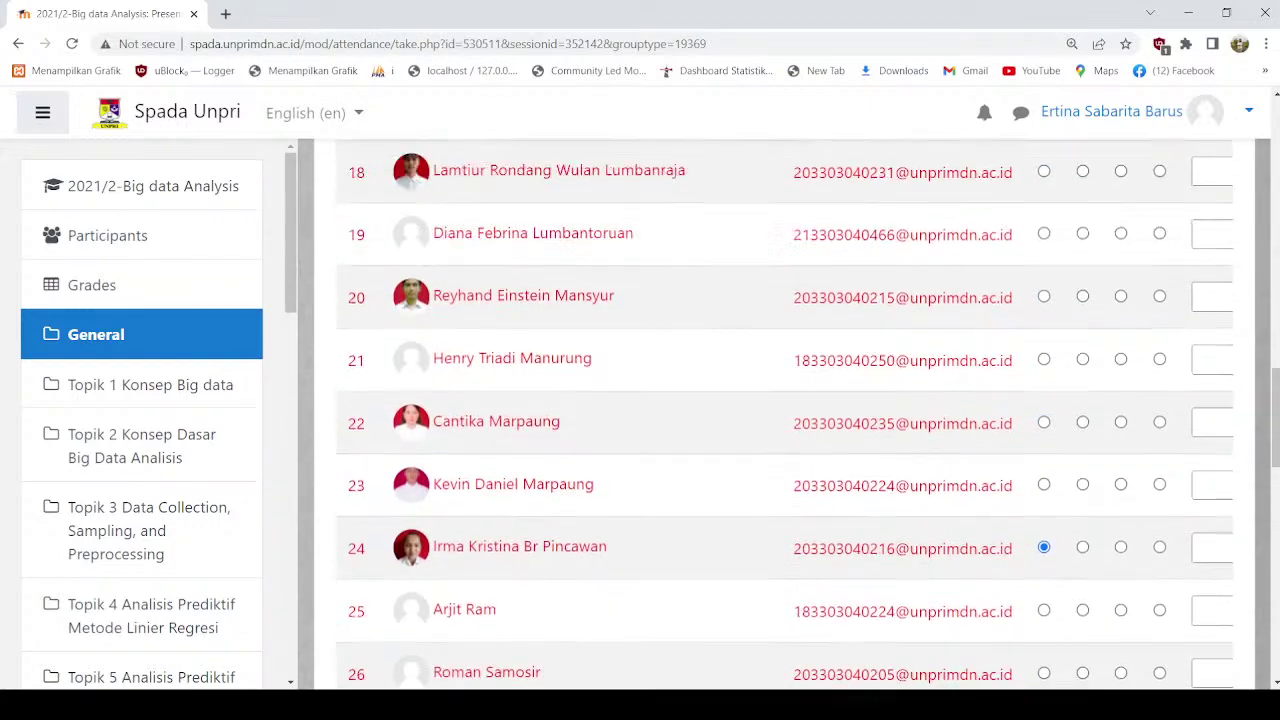
{"action": "scroll", "coordinate": [785, 414], "scroll_direction": "up", "scroll_amount": 3}
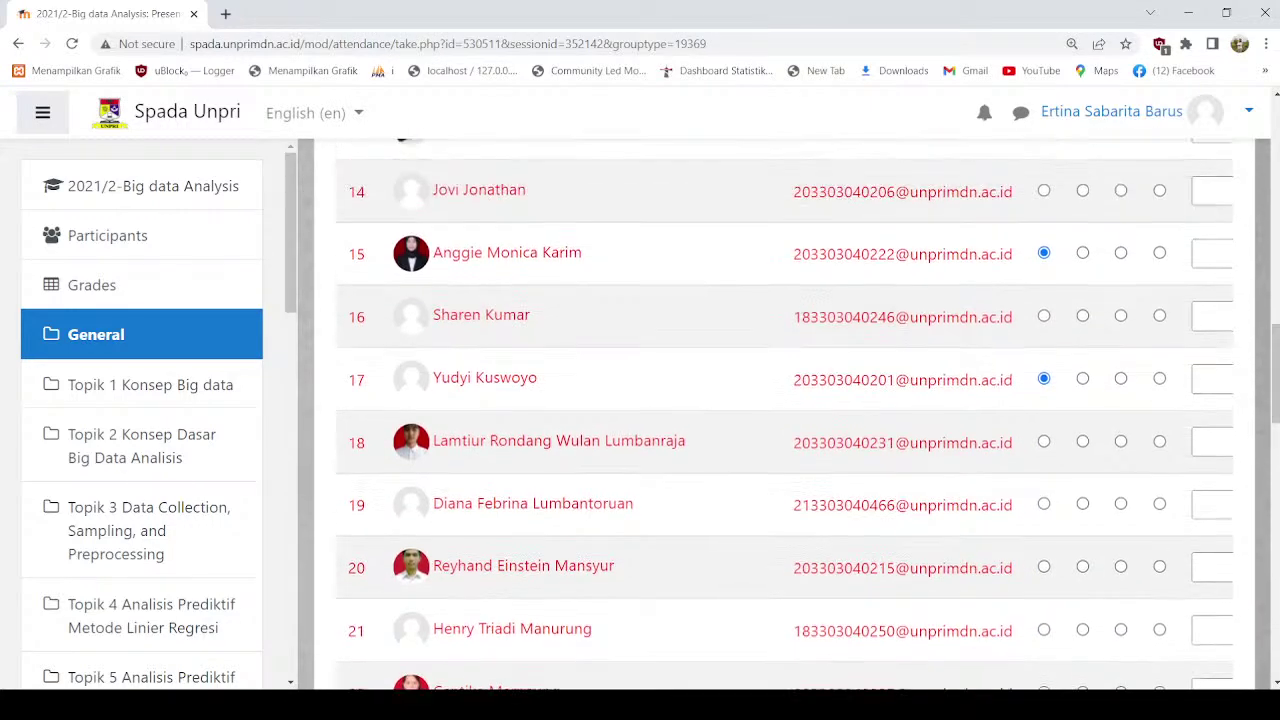
{"action": "scroll", "coordinate": [785, 414], "scroll_direction": "up", "scroll_amount": 3}
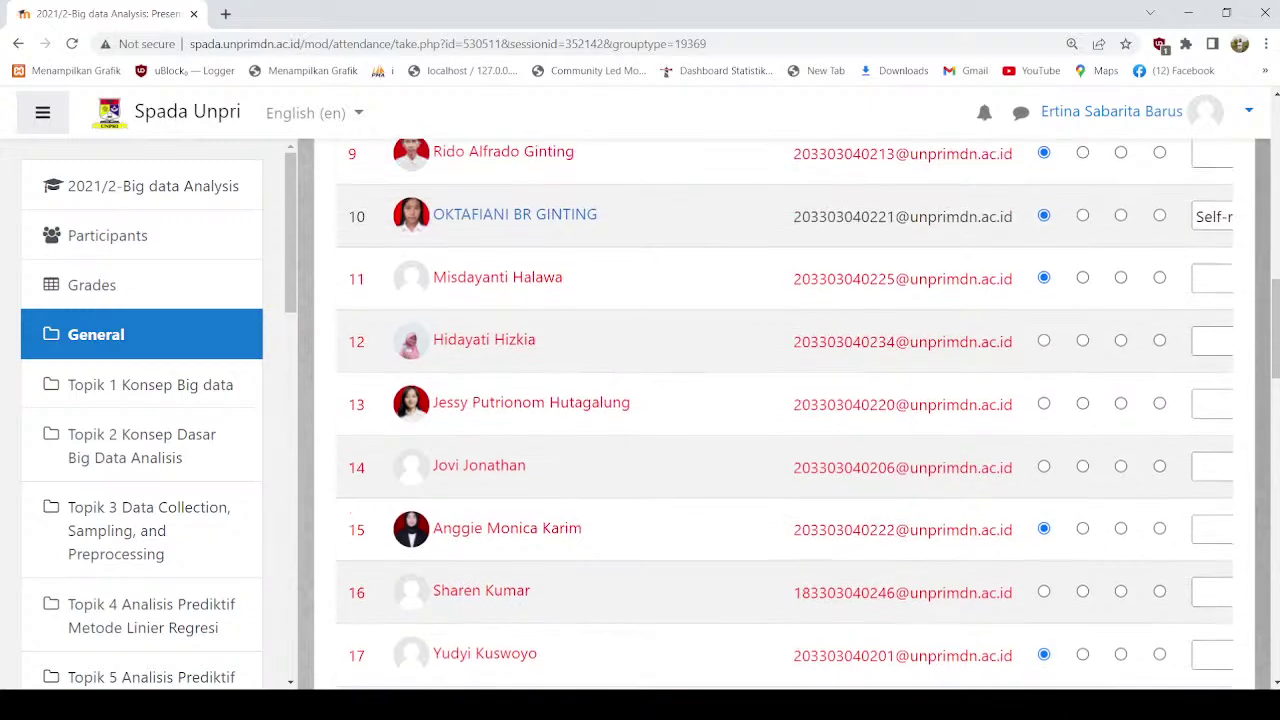
{"action": "scroll", "coordinate": [785, 414], "scroll_direction": "up", "scroll_amount": 3}
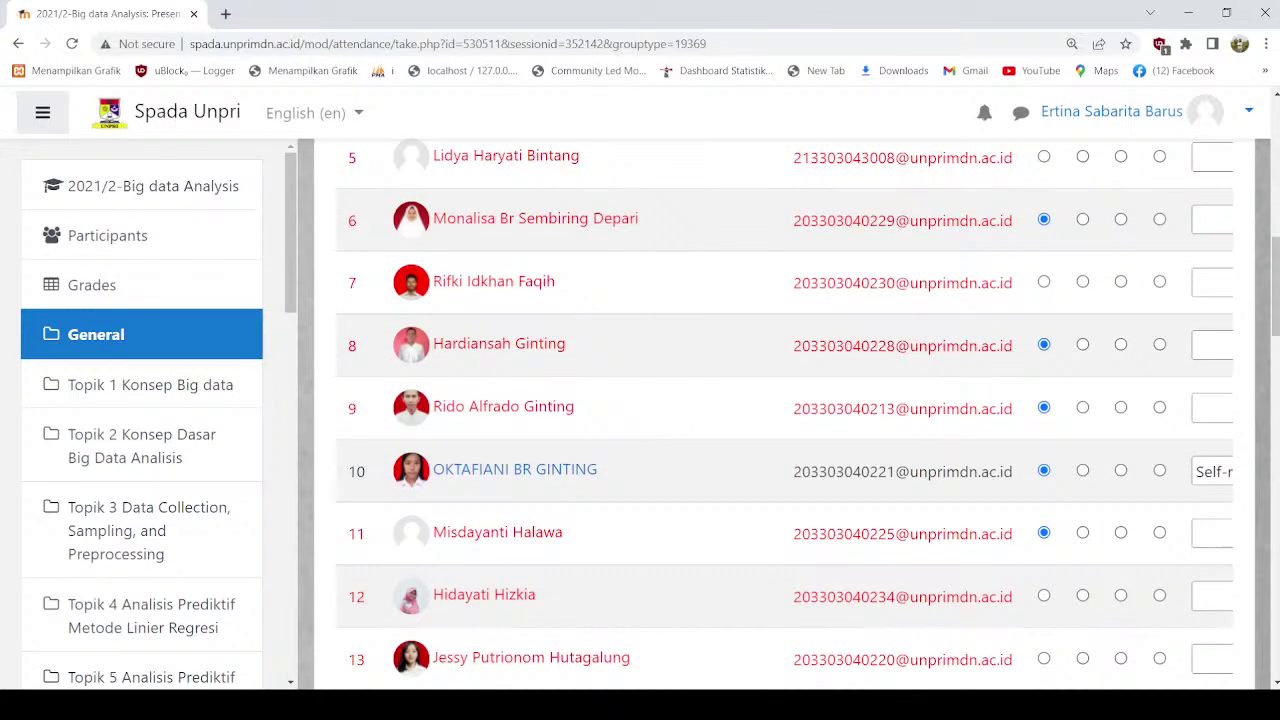
{"action": "scroll", "coordinate": [785, 414], "scroll_direction": "up", "scroll_amount": 3}
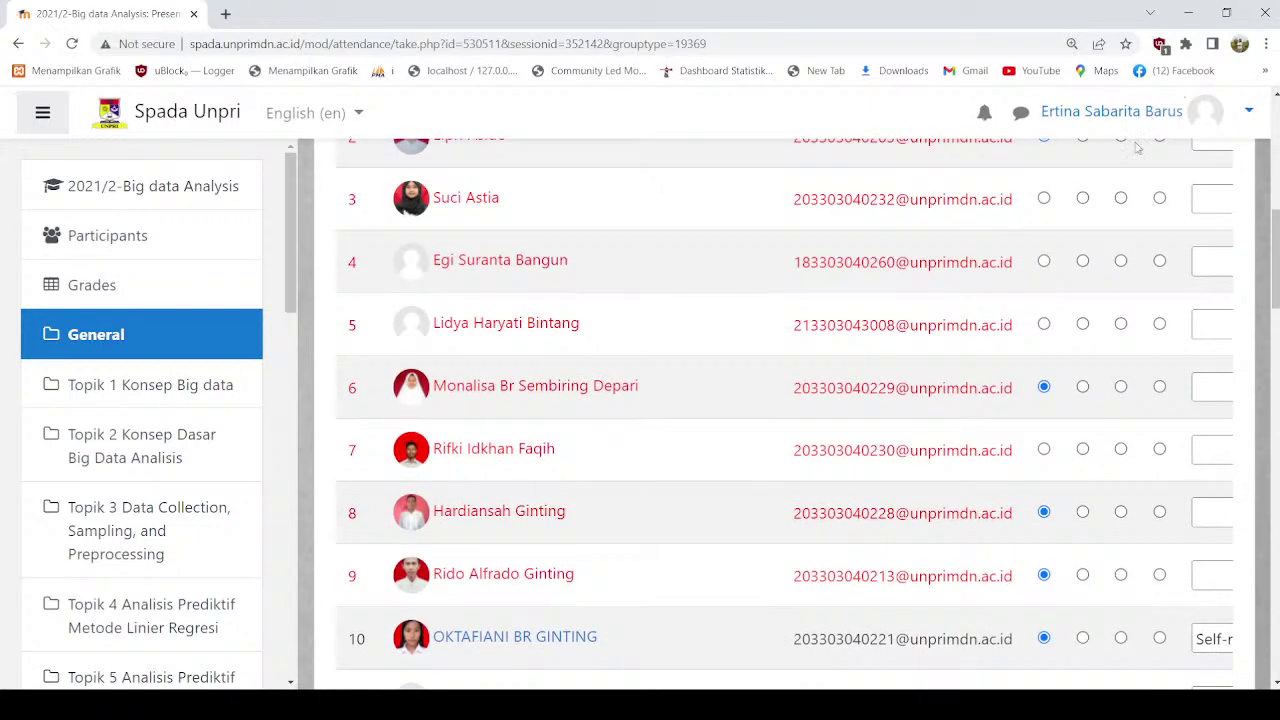
{"action": "left_click", "coordinate": [1044, 325]}
Step: Mark the students in rows 16 and 4 as present
{"action": "scroll", "coordinate": [1085, 276], "scroll_direction": "up", "scroll_amount": 3}
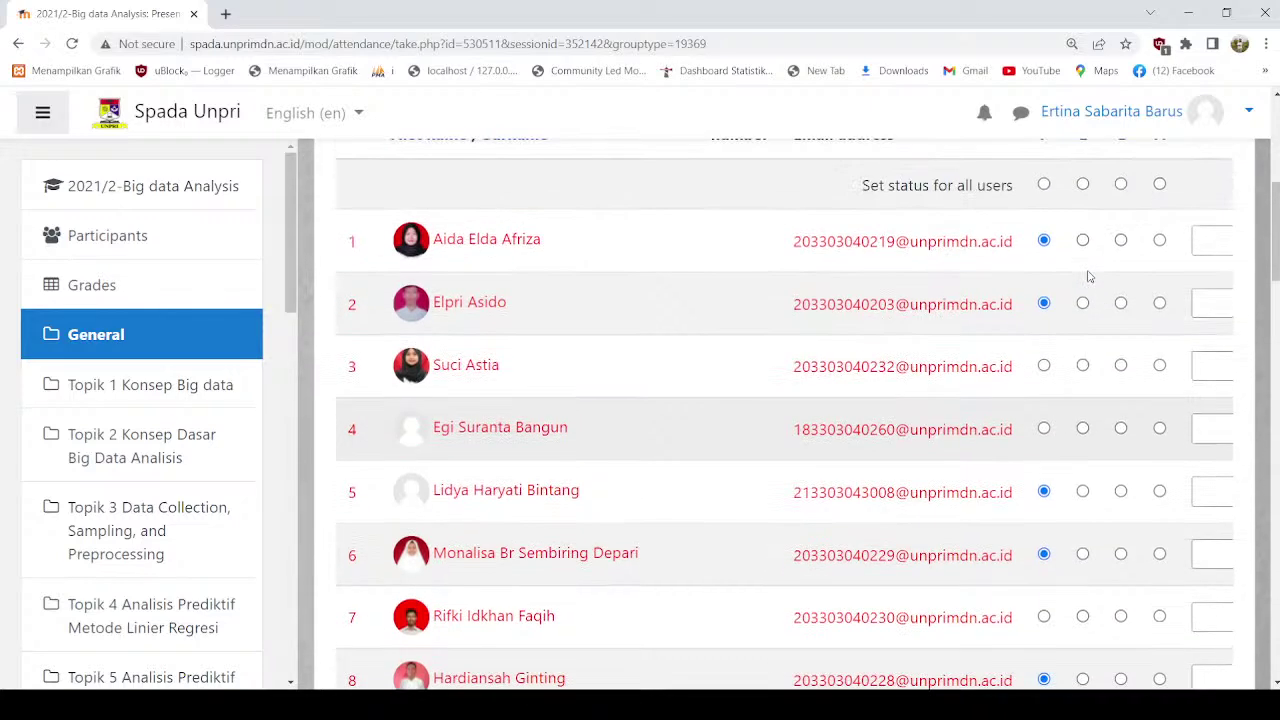
{"action": "scroll", "coordinate": [1089, 276], "scroll_direction": "down", "scroll_amount": 6}
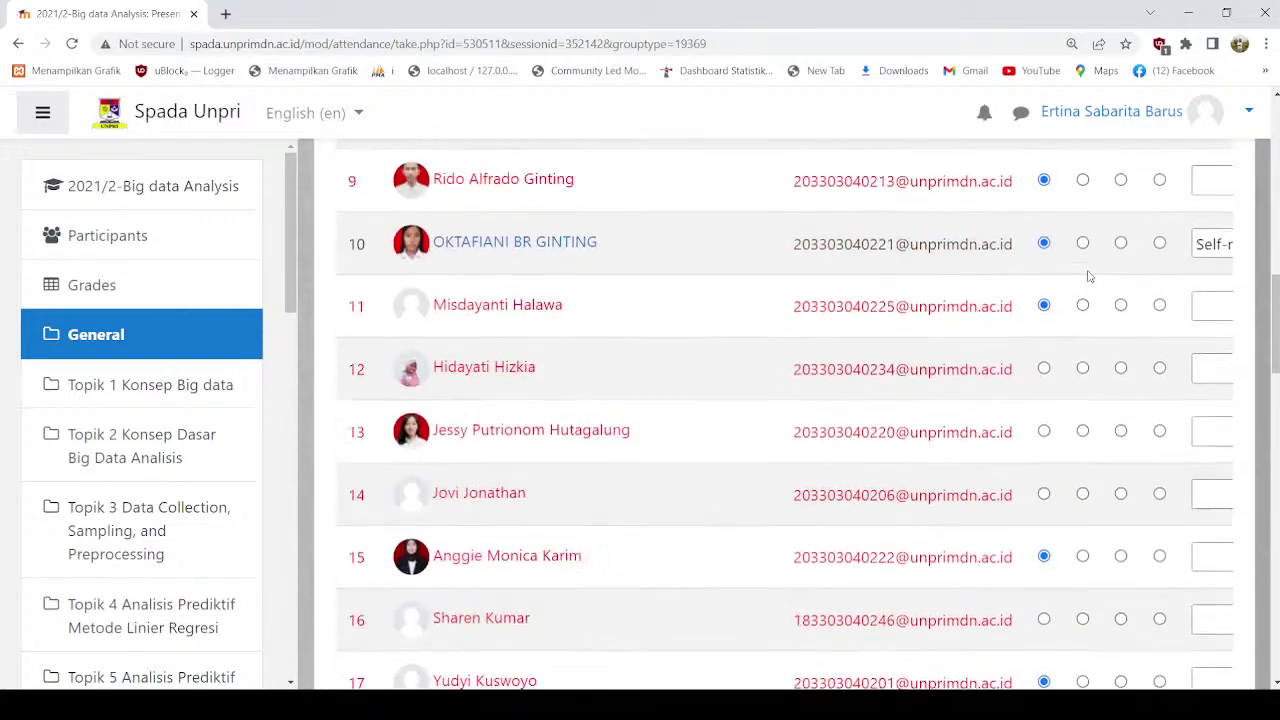
{"action": "scroll", "coordinate": [1089, 277], "scroll_direction": "down", "scroll_amount": 3}
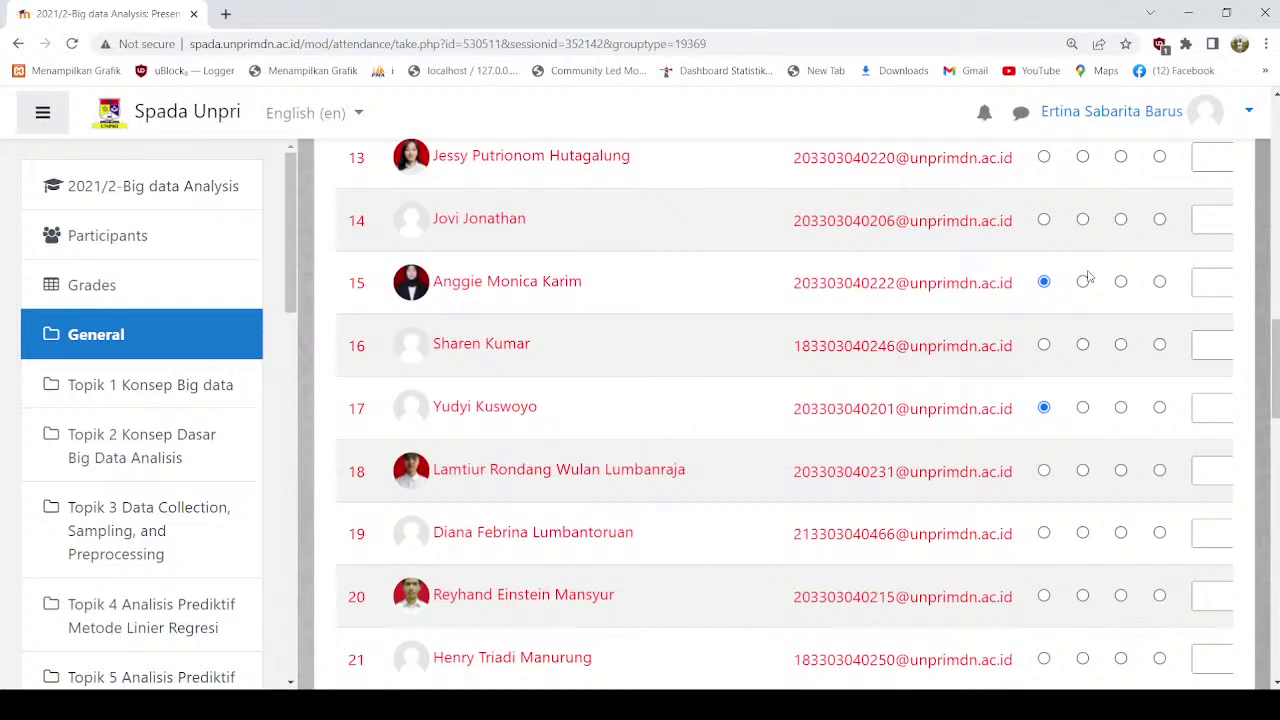
{"action": "left_click", "coordinate": [1044, 345]}
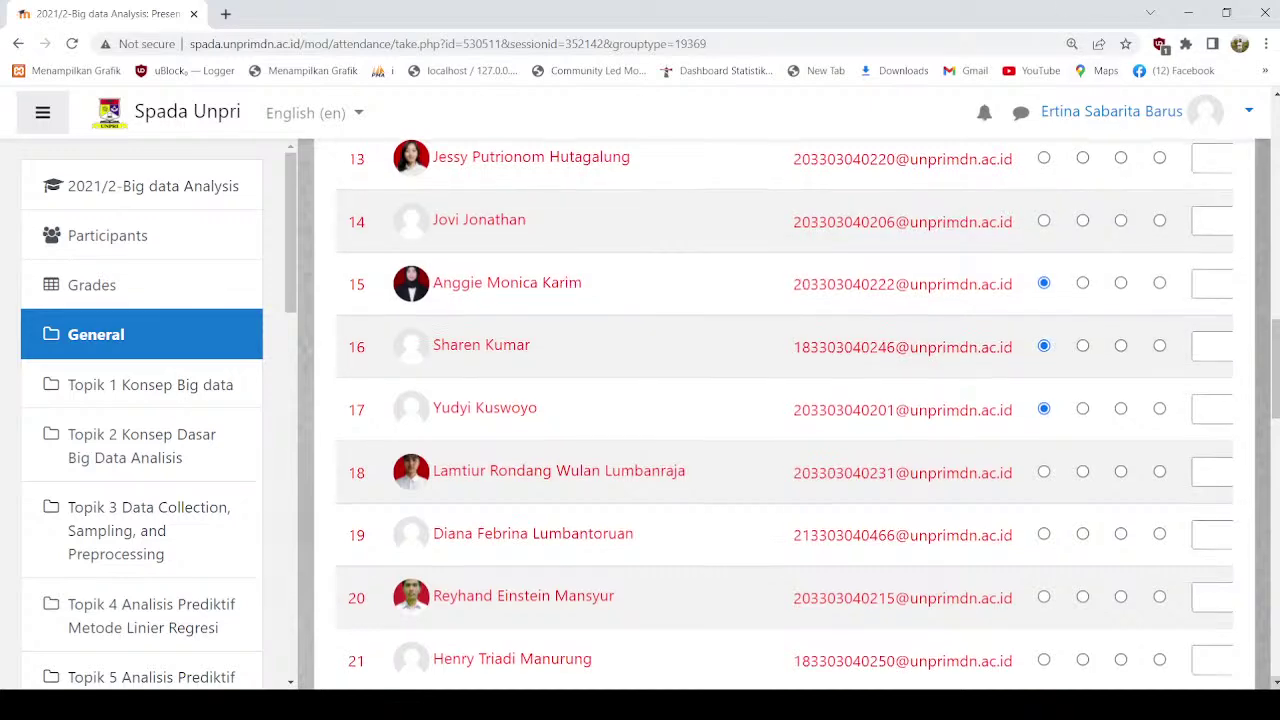
{"action": "scroll", "coordinate": [785, 415], "scroll_direction": "up", "scroll_amount": 3}
{"action": "scroll", "coordinate": [785, 415], "scroll_direction": "up", "scroll_amount": 1}
{"action": "scroll", "coordinate": [785, 415], "scroll_direction": "up", "scroll_amount": 2}
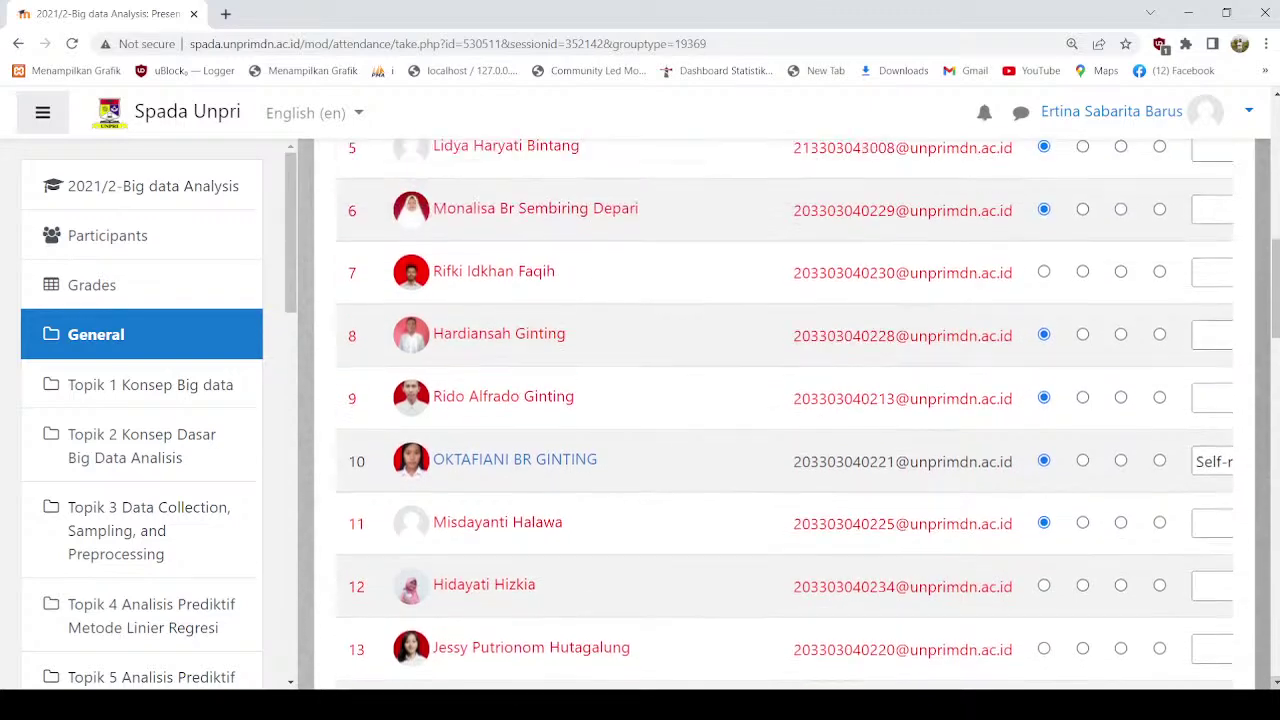
{"action": "scroll", "coordinate": [1097, 371], "scroll_direction": "up", "scroll_amount": 2}
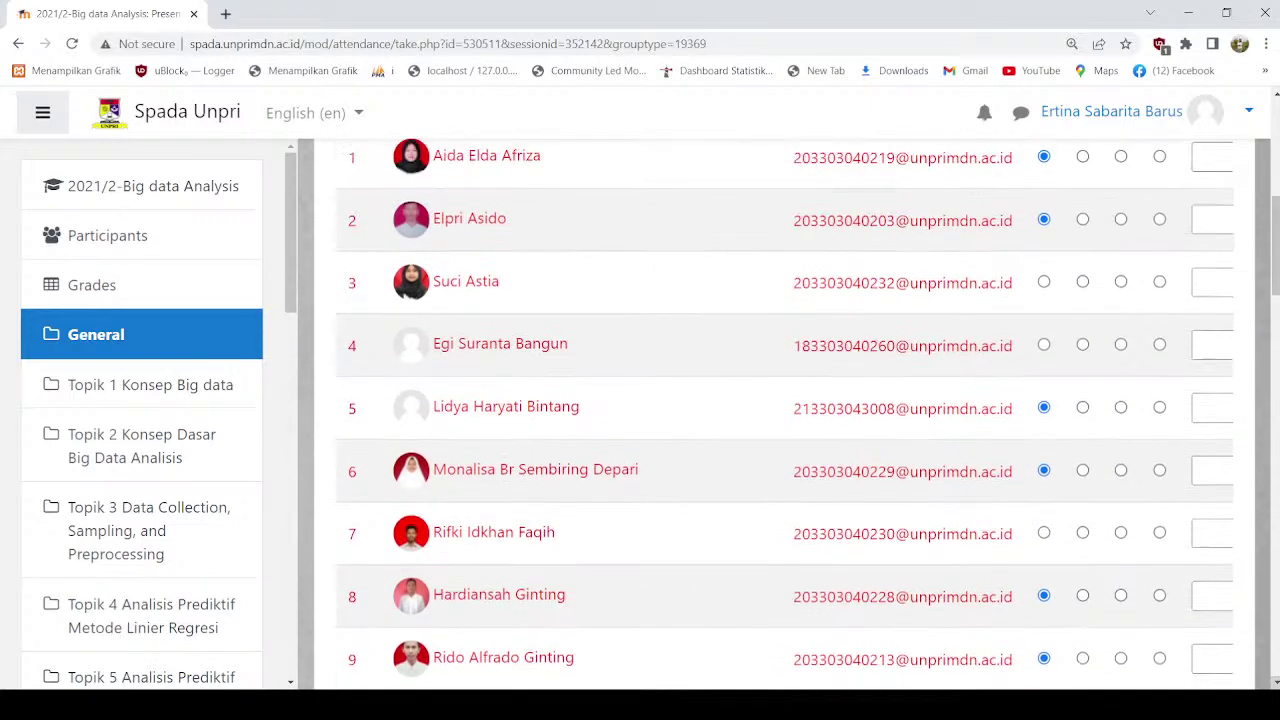
{"action": "left_click", "coordinate": [1045, 345]}
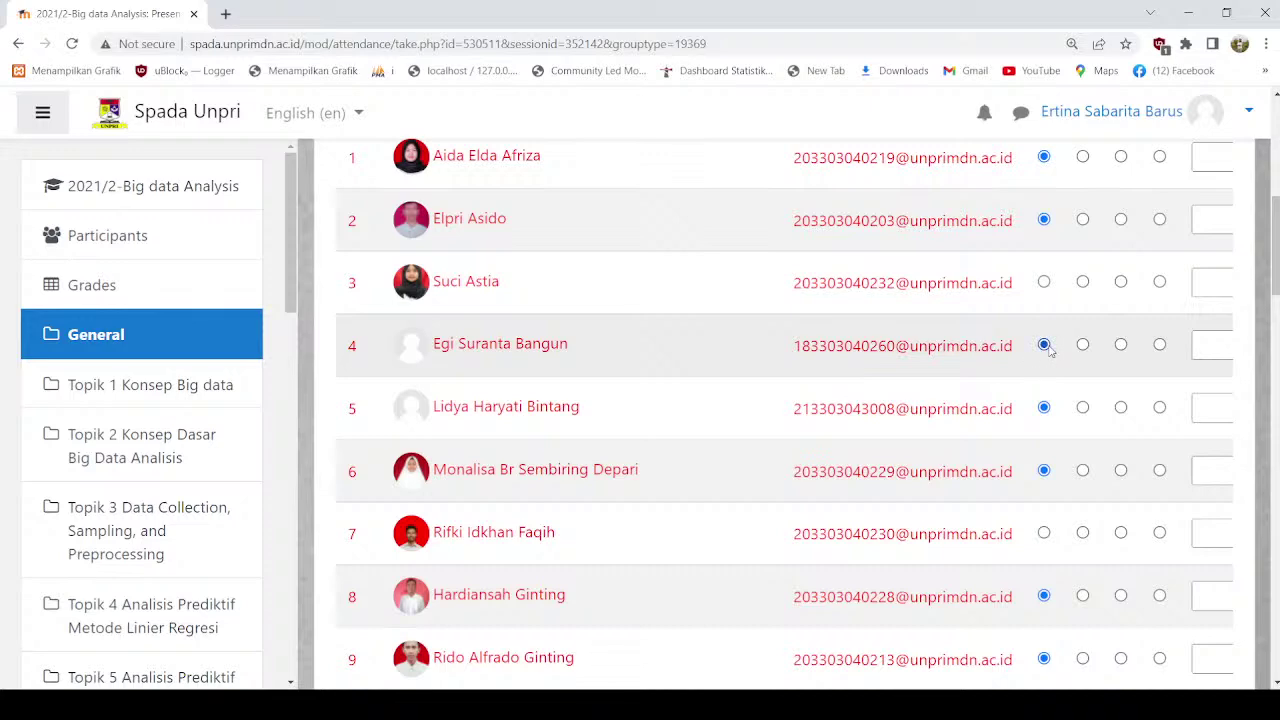
Step: Mark student 30 as present on the attendance sheet
{"action": "scroll", "coordinate": [929, 503], "scroll_direction": "down", "scroll_amount": 3}
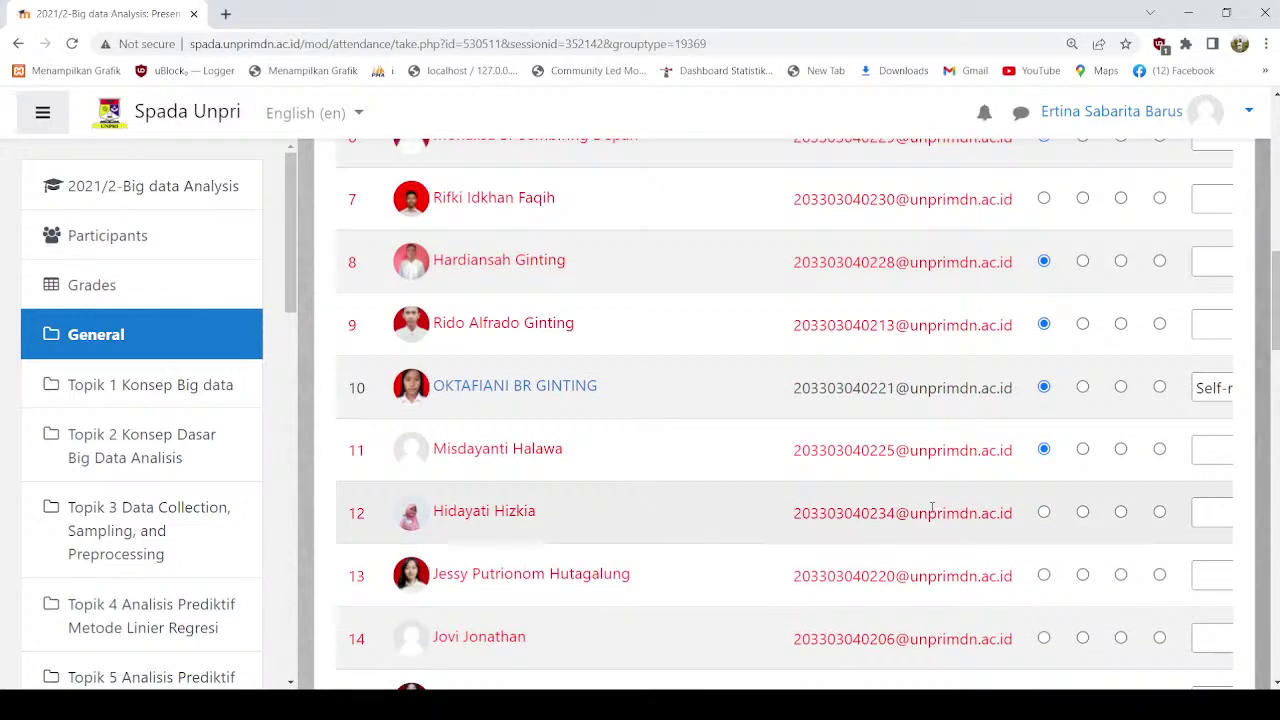
{"action": "scroll", "coordinate": [931, 509], "scroll_direction": "down", "scroll_amount": 3}
{"action": "scroll", "coordinate": [931, 510], "scroll_direction": "down", "scroll_amount": 2}
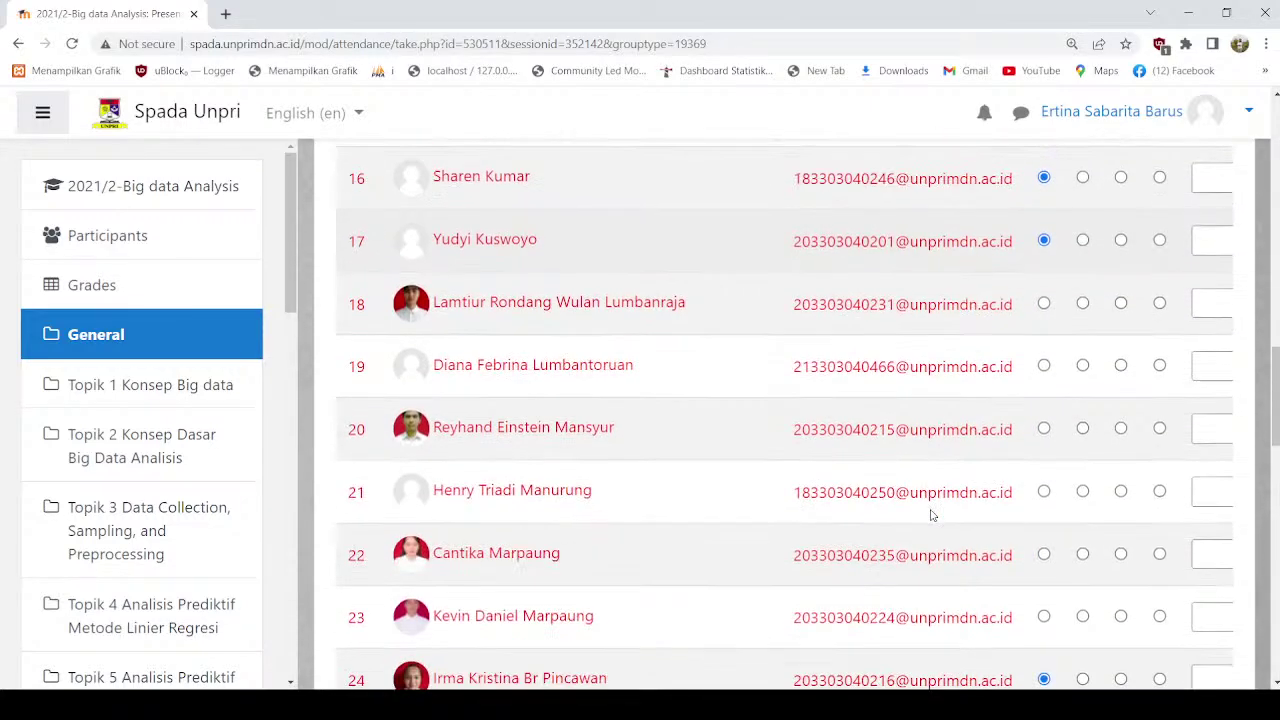
{"action": "scroll", "coordinate": [931, 512], "scroll_direction": "down", "scroll_amount": 2}
{"action": "scroll", "coordinate": [931, 513], "scroll_direction": "down", "scroll_amount": 3}
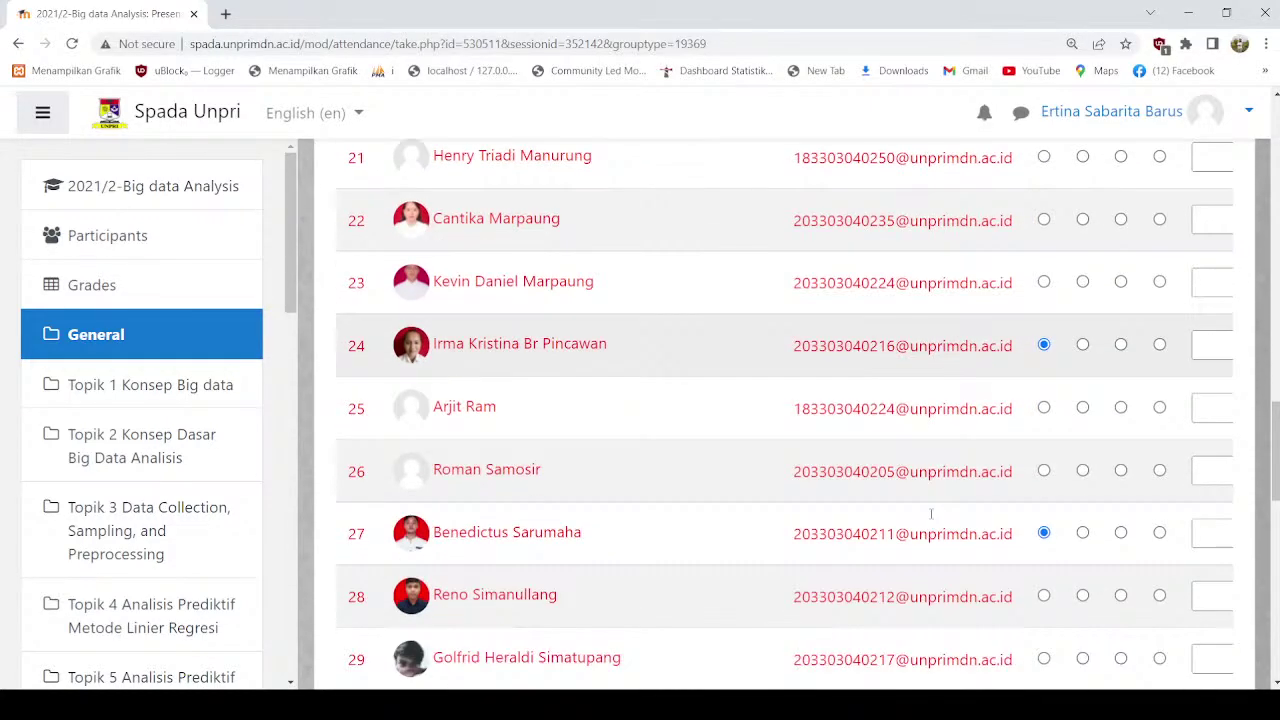
{"action": "scroll", "coordinate": [931, 519], "scroll_direction": "down", "scroll_amount": 4}
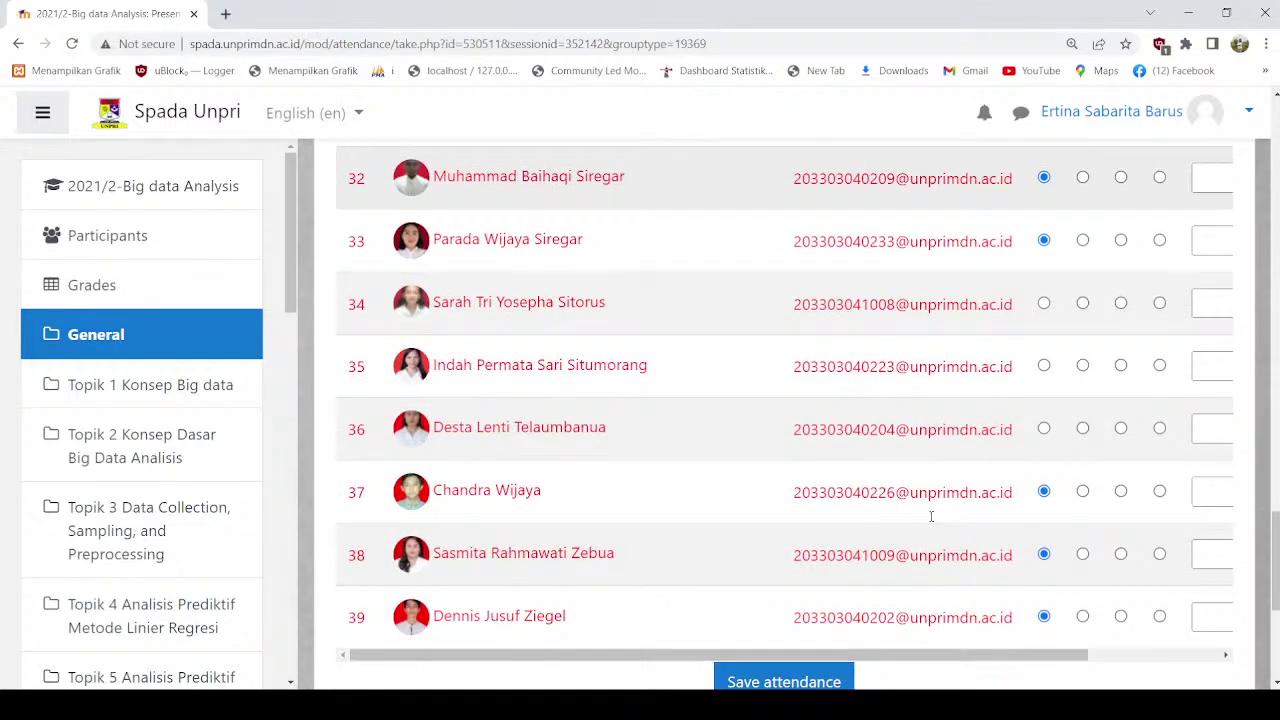
{"action": "scroll", "coordinate": [931, 516], "scroll_direction": "up", "scroll_amount": 2}
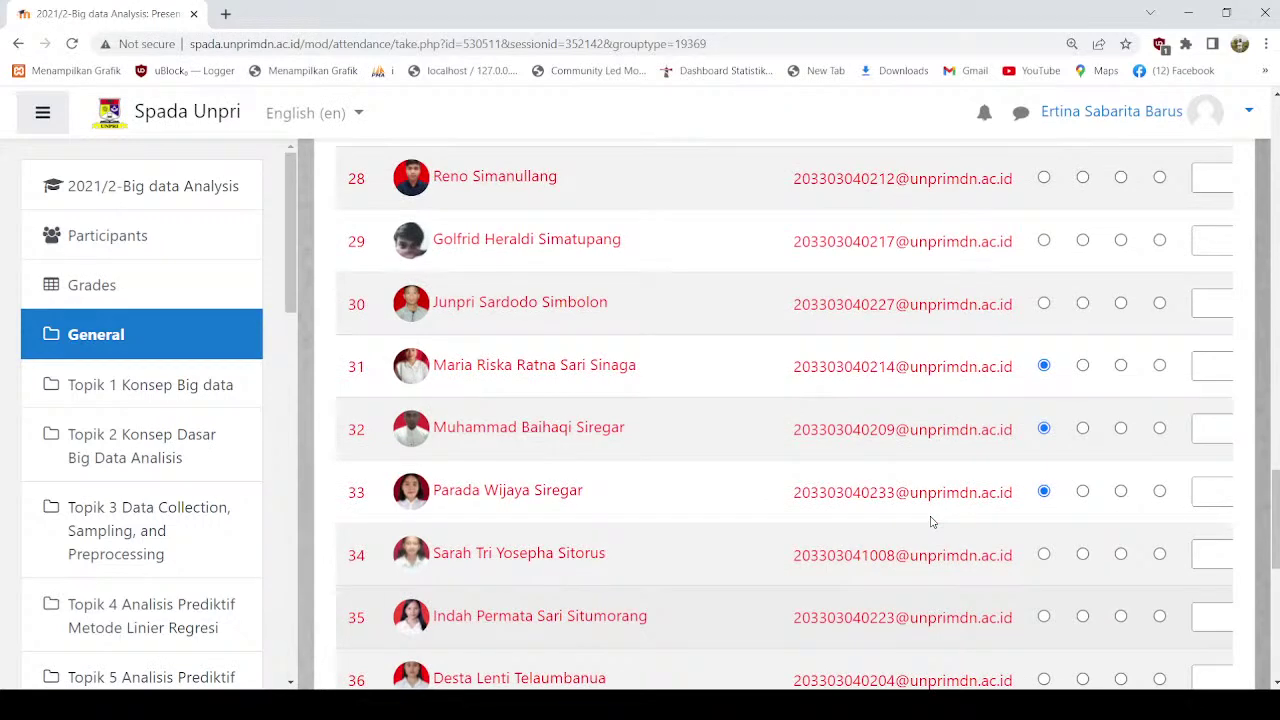
{"action": "left_click", "coordinate": [1043, 304]}
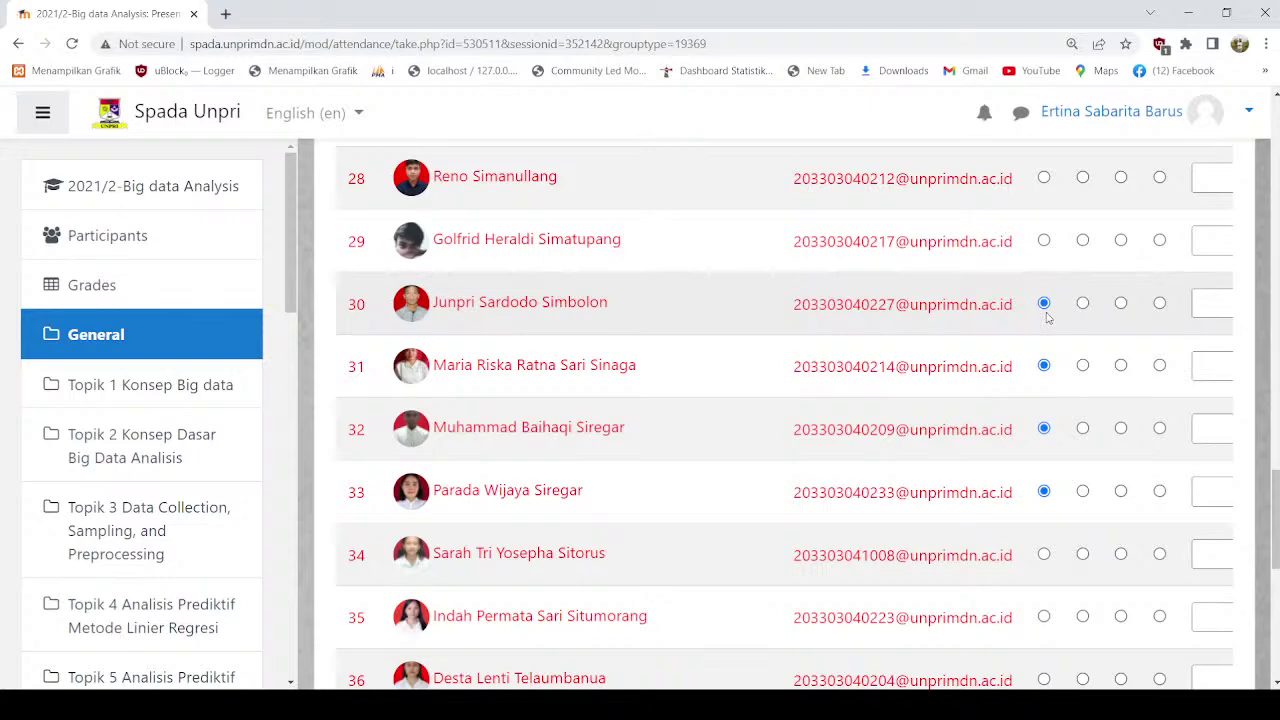
Step: Mark student 23 as present
{"action": "scroll", "coordinate": [1057, 548], "scroll_direction": "down", "scroll_amount": 3}
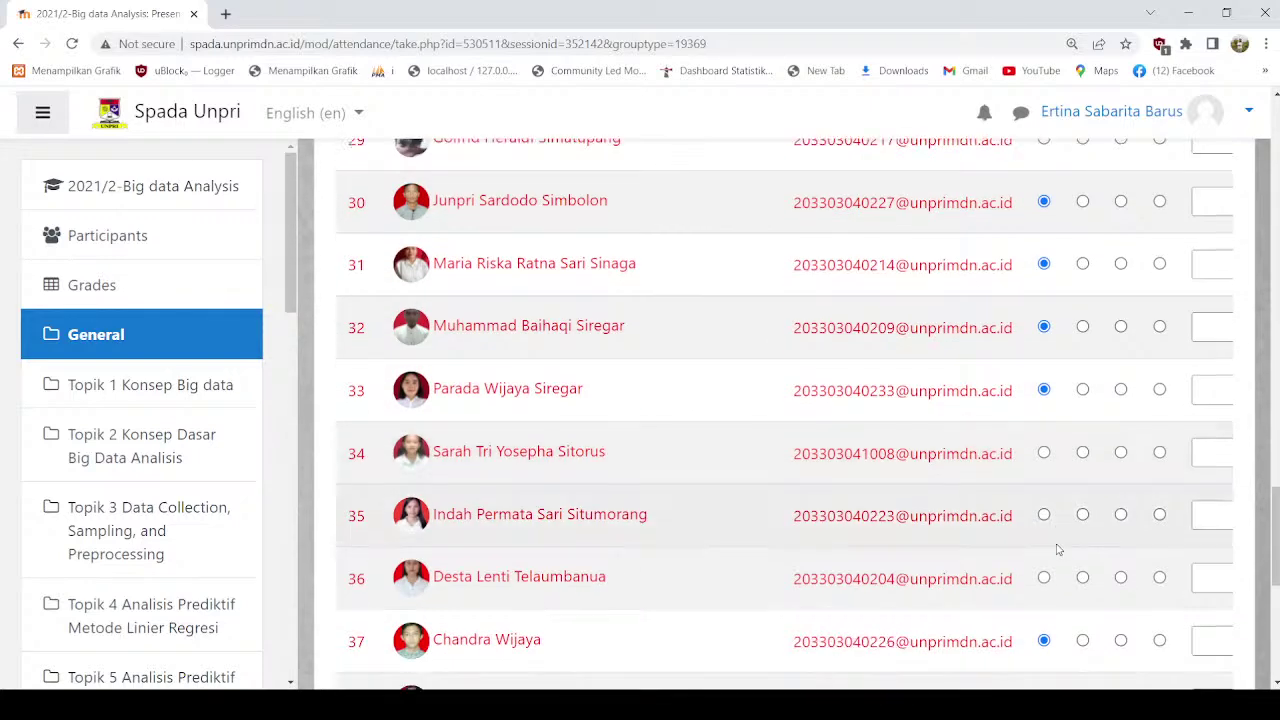
{"action": "scroll", "coordinate": [1057, 548], "scroll_direction": "up", "scroll_amount": 3}
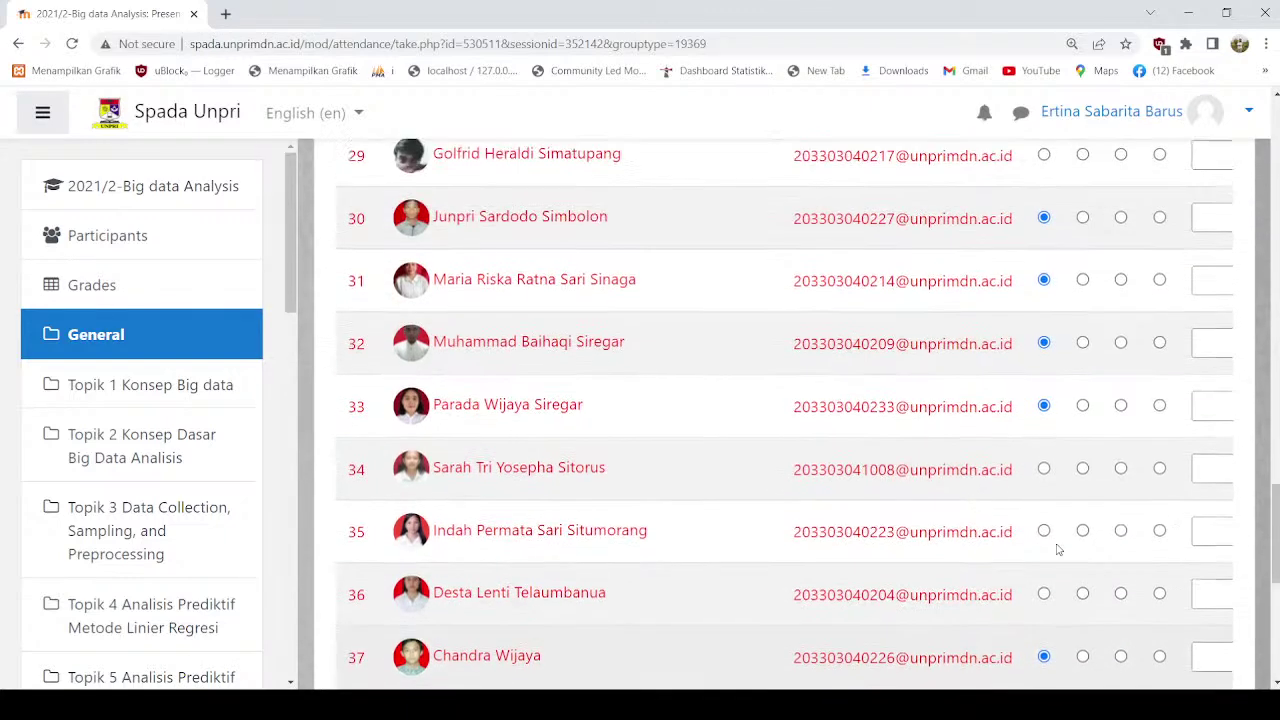
{"action": "scroll", "coordinate": [1060, 548], "scroll_direction": "up", "scroll_amount": 3}
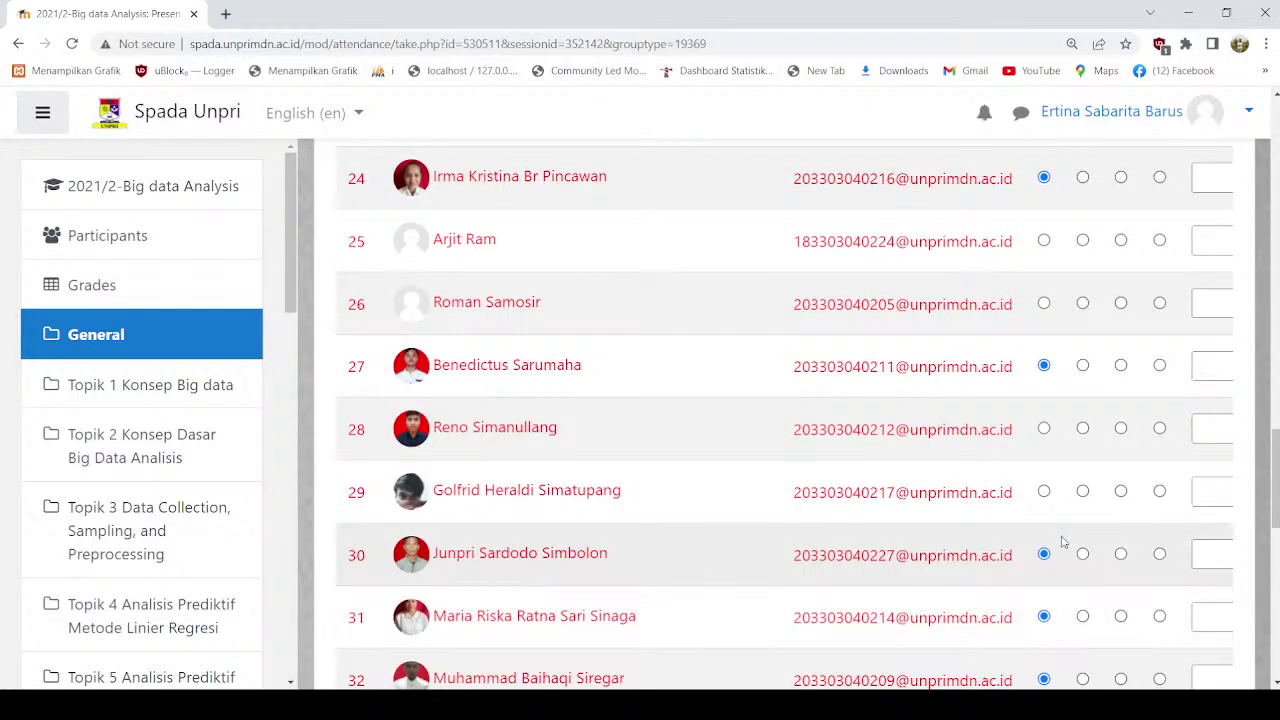
{"action": "scroll", "coordinate": [1063, 541], "scroll_direction": "up", "scroll_amount": 1}
{"action": "scroll", "coordinate": [1063, 541], "scroll_direction": "up", "scroll_amount": 2}
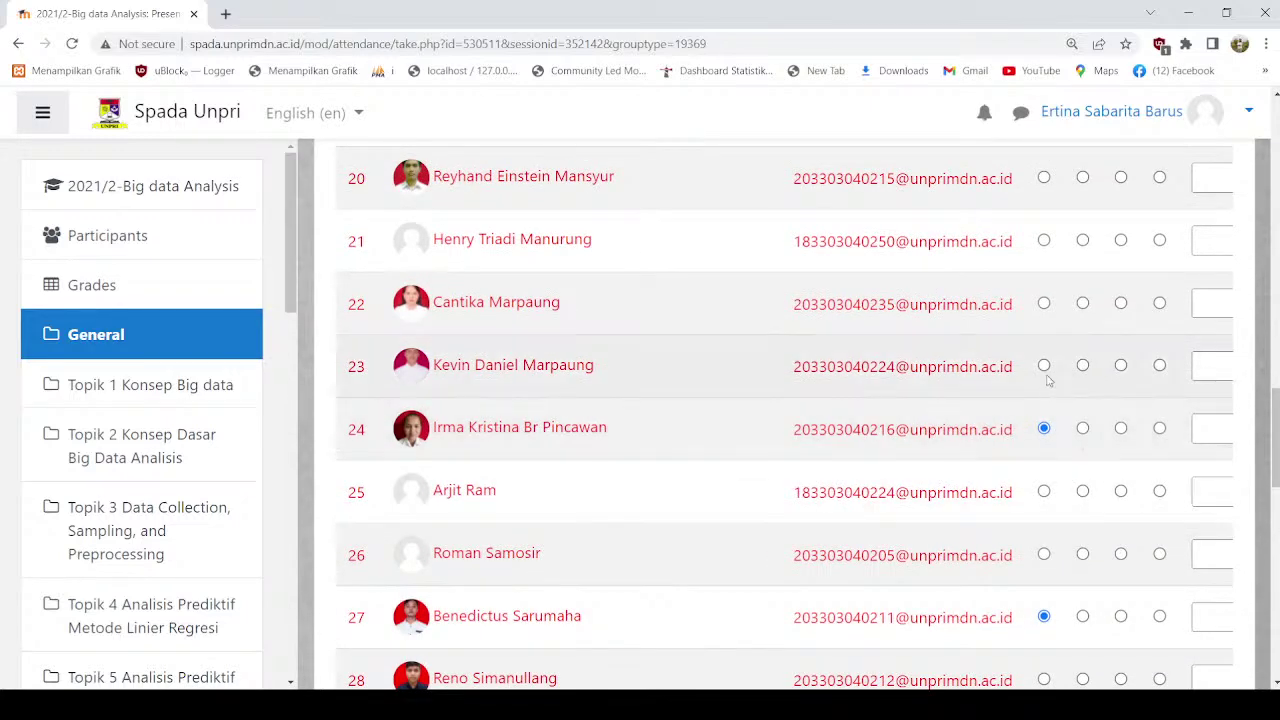
{"action": "left_click", "coordinate": [1043, 366]}
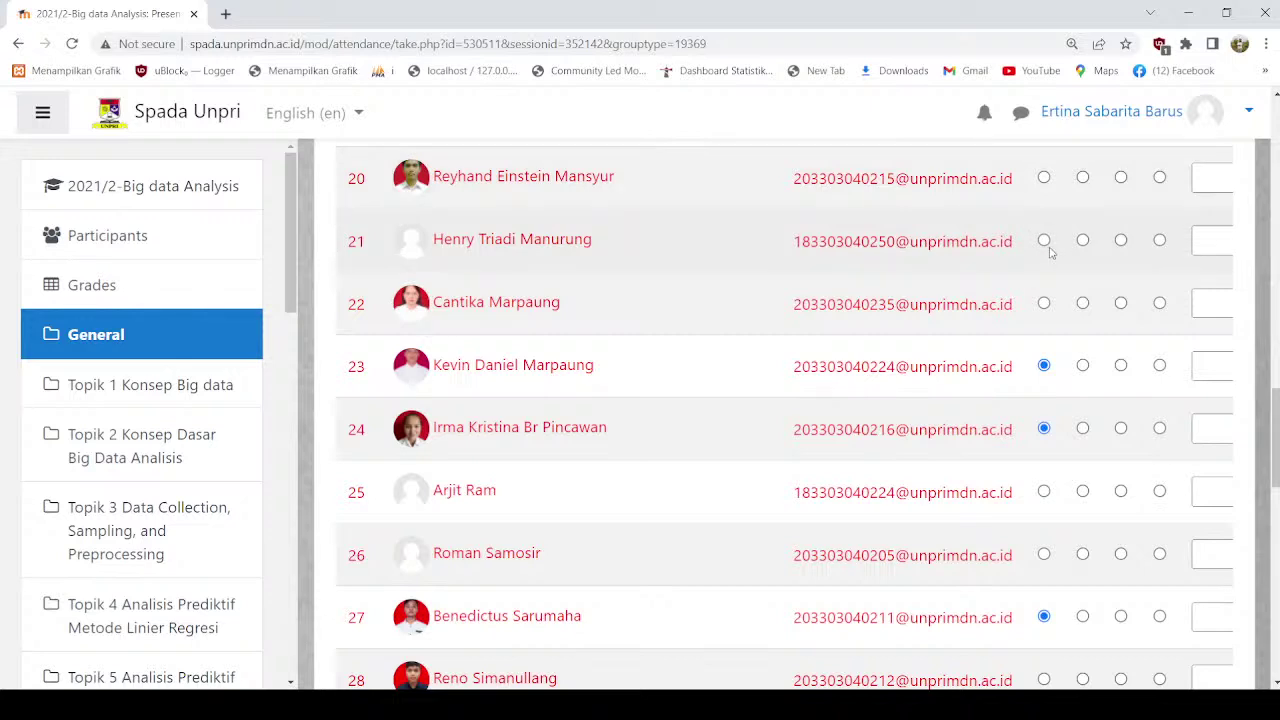
Step: Mark students 29 and 18 as present
{"action": "scroll", "coordinate": [1050, 253], "scroll_direction": "down", "scroll_amount": 4}
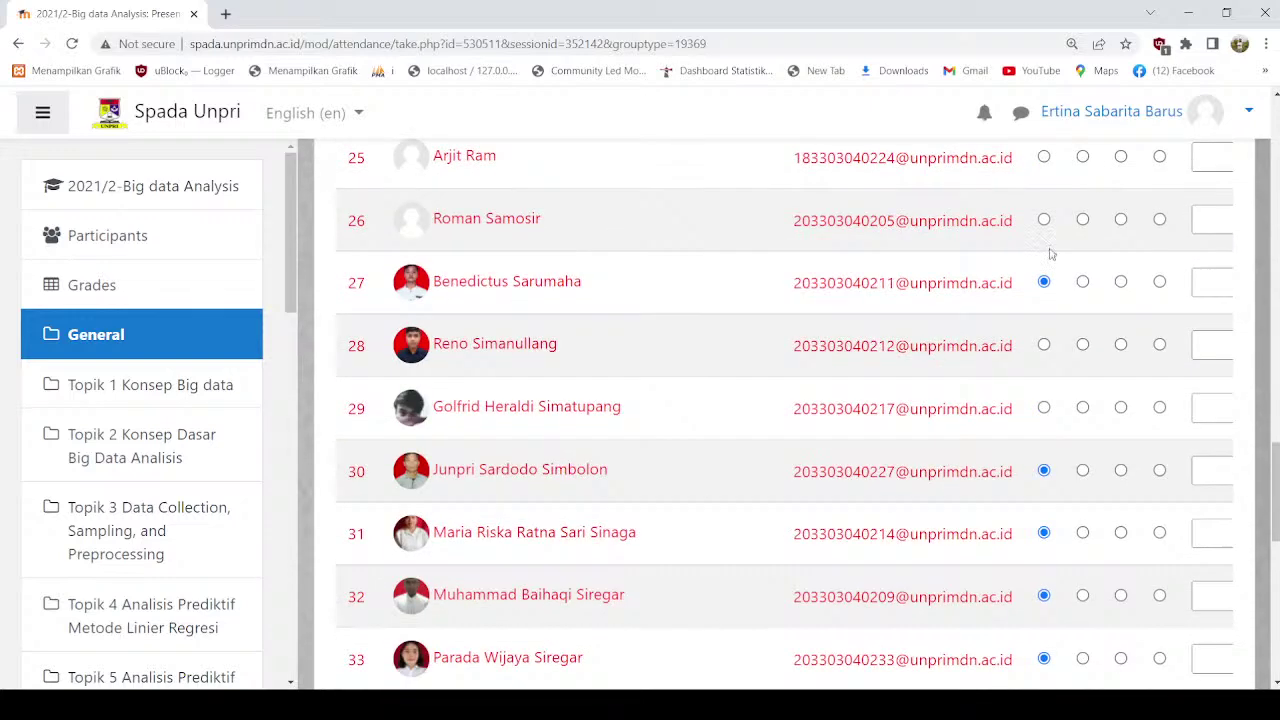
{"action": "scroll", "coordinate": [1050, 253], "scroll_direction": "down", "scroll_amount": 3}
{"action": "scroll", "coordinate": [1050, 253], "scroll_direction": "down", "scroll_amount": 4}
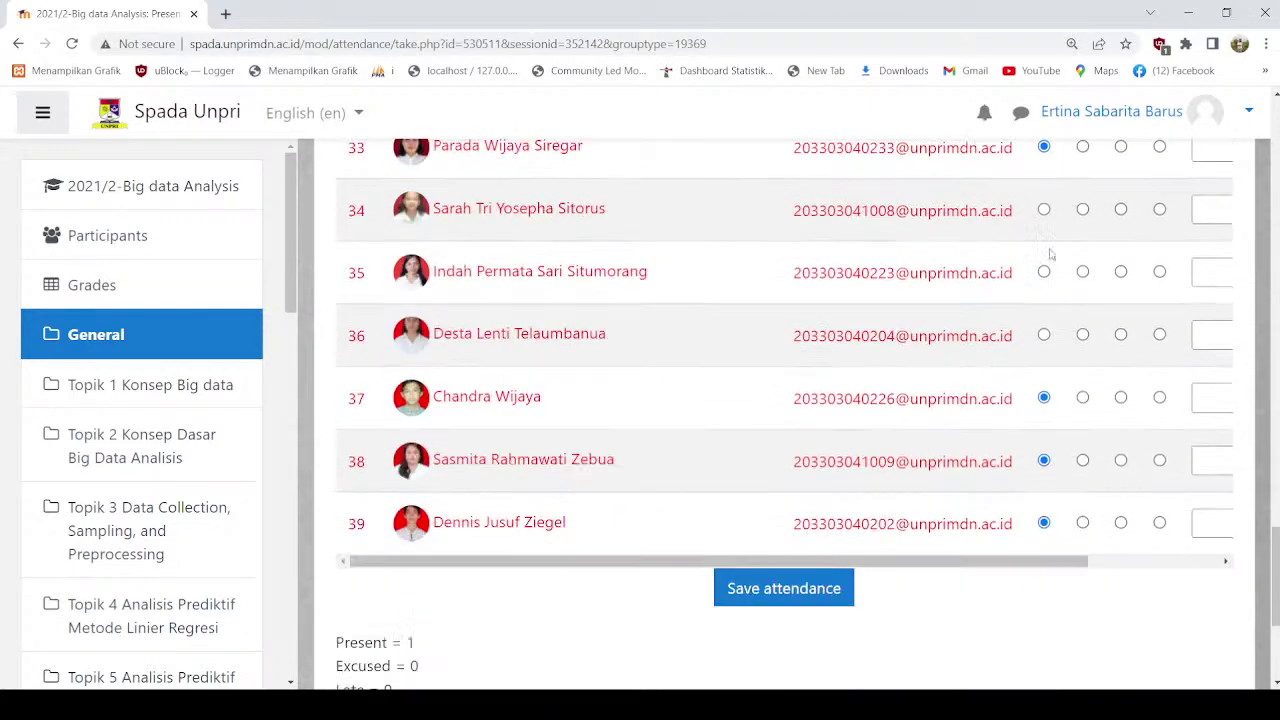
{"action": "scroll", "coordinate": [1050, 253], "scroll_direction": "up", "scroll_amount": 3}
{"action": "scroll", "coordinate": [1048, 255], "scroll_direction": "up", "scroll_amount": 5}
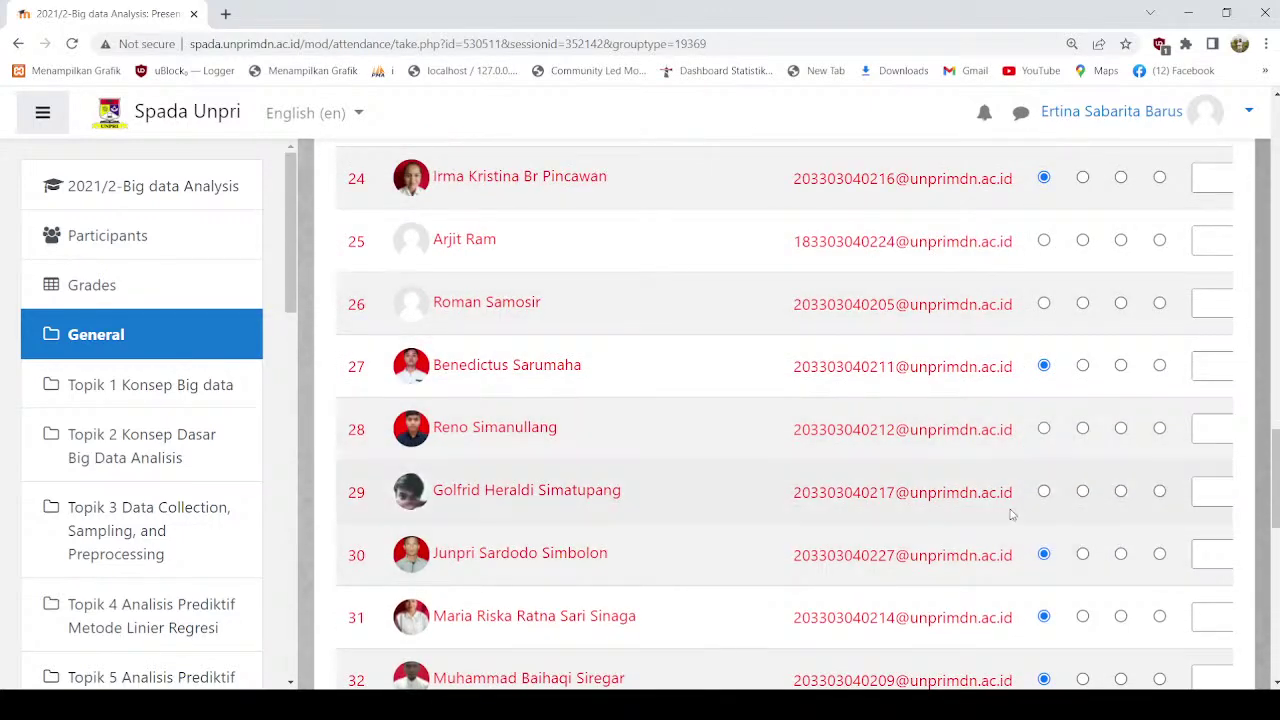
{"action": "left_click", "coordinate": [1043, 495]}
{"action": "scroll", "coordinate": [1105, 492], "scroll_direction": "up", "scroll_amount": 4}
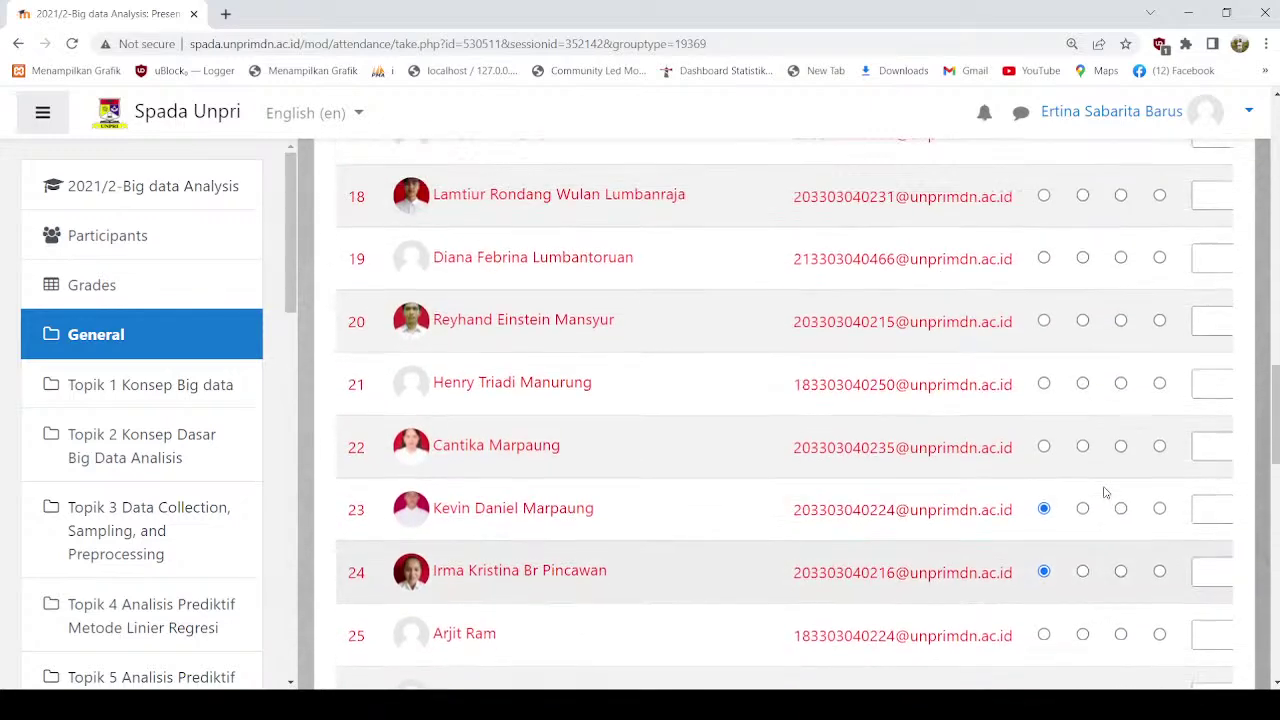
{"action": "scroll", "coordinate": [1105, 492], "scroll_direction": "up", "scroll_amount": 2}
{"action": "left_click", "coordinate": [1043, 303]}
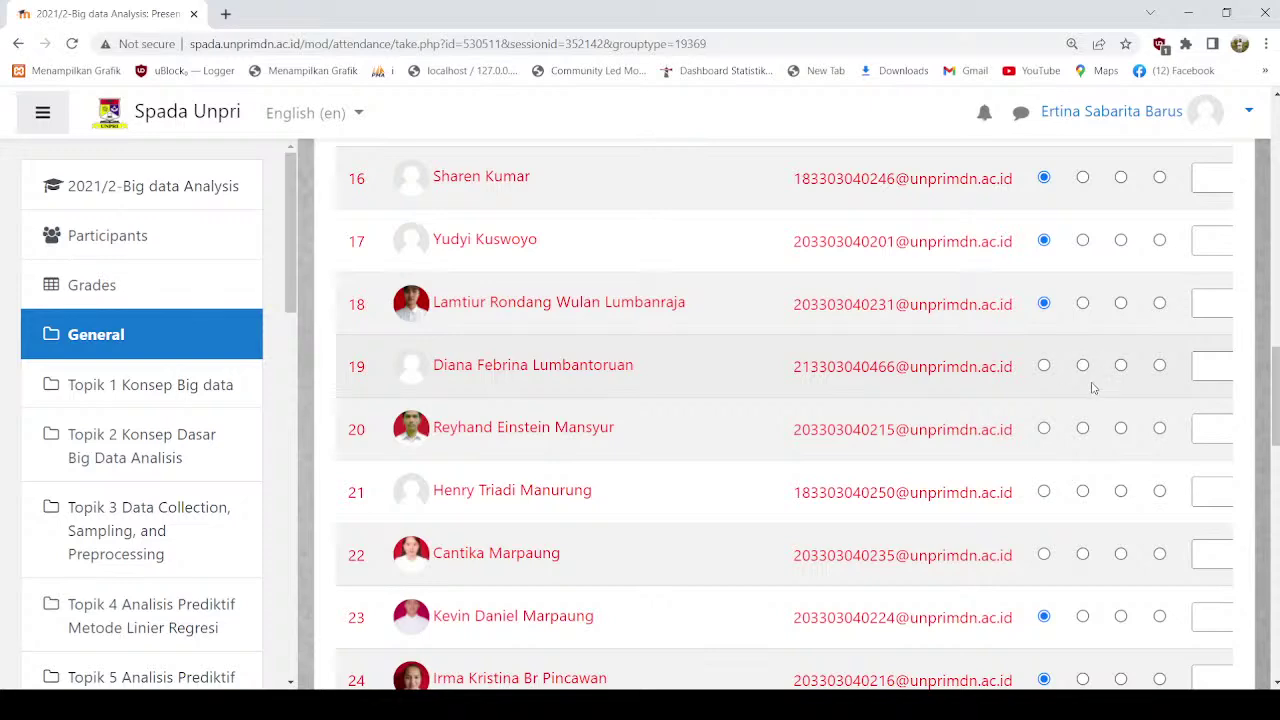
{"action": "scroll", "coordinate": [1093, 388], "scroll_direction": "down", "scroll_amount": 4}
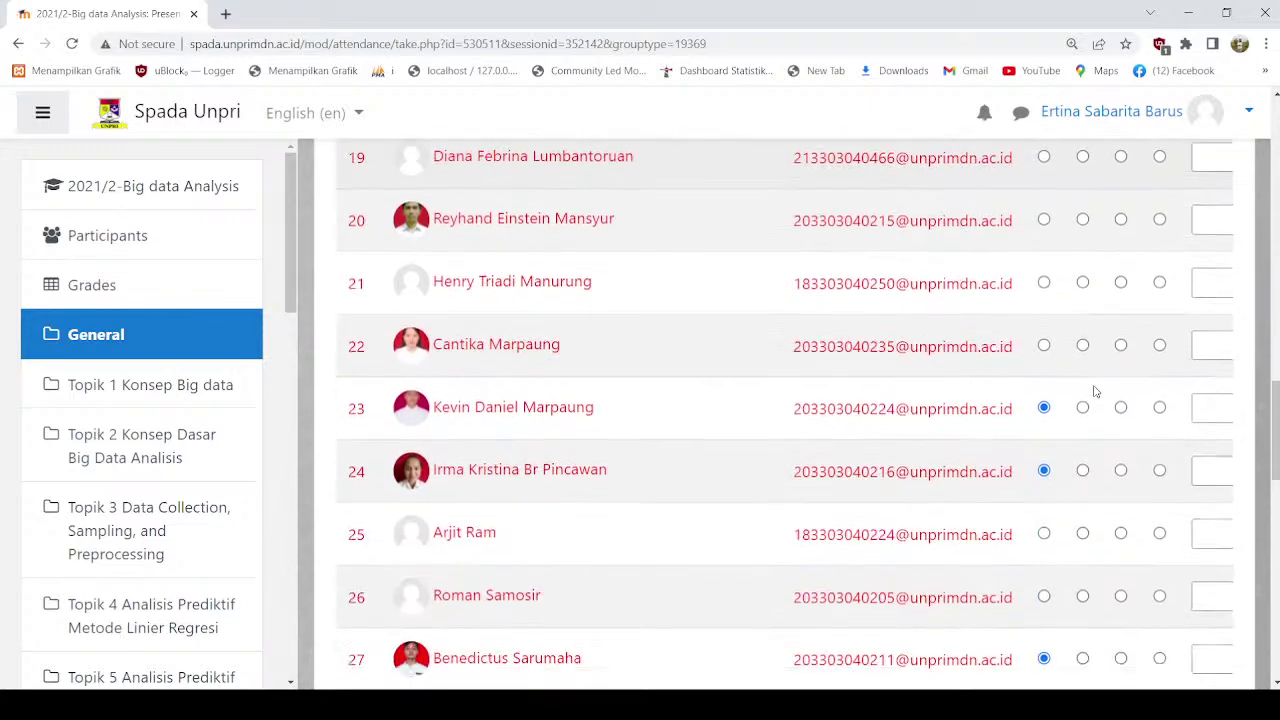
{"action": "scroll", "coordinate": [1093, 391], "scroll_direction": "down", "scroll_amount": 6}
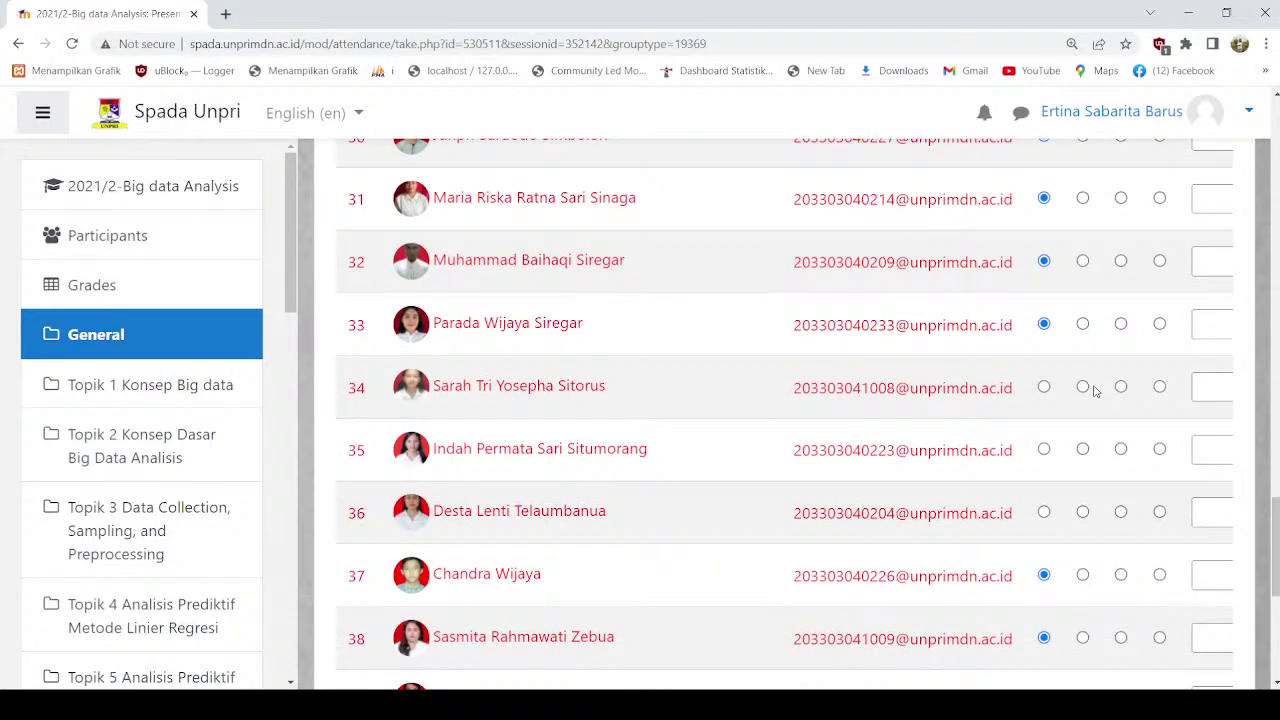
{"action": "scroll", "coordinate": [1093, 391], "scroll_direction": "down", "scroll_amount": 3}
{"action": "scroll", "coordinate": [1093, 391], "scroll_direction": "up", "scroll_amount": 7}
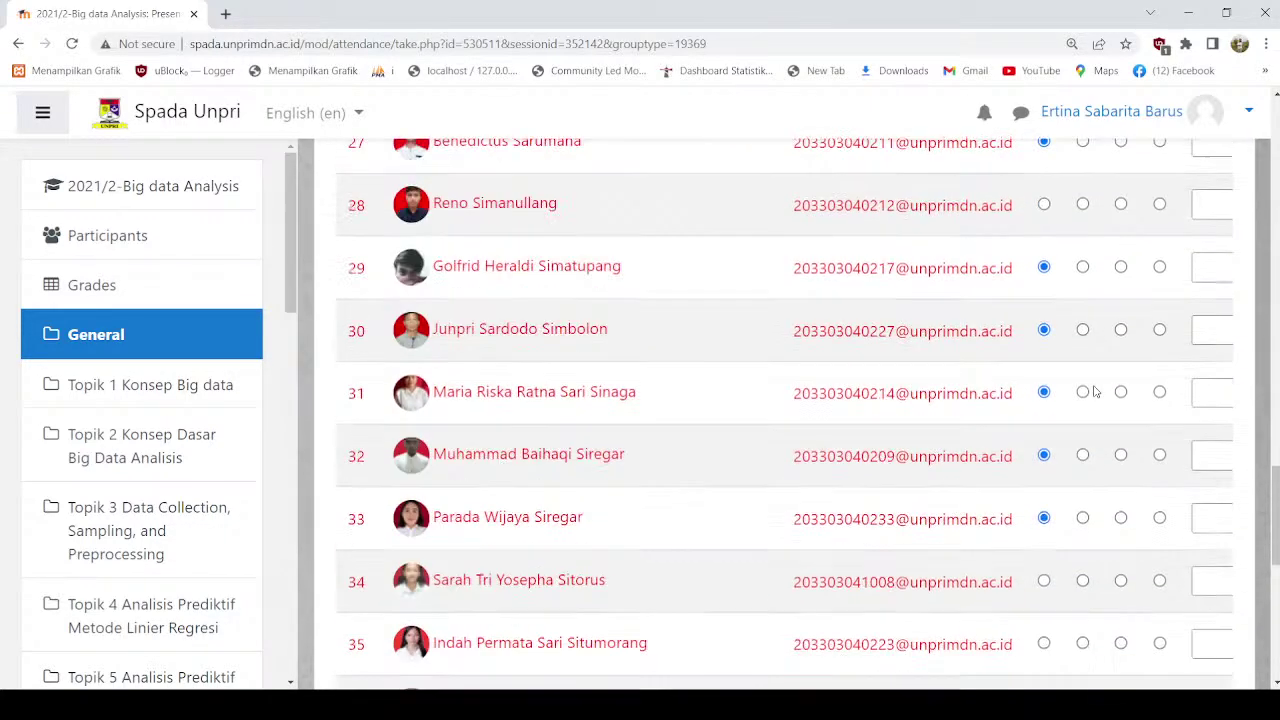
{"action": "scroll", "coordinate": [1093, 391], "scroll_direction": "up", "scroll_amount": 1}
{"action": "scroll", "coordinate": [1093, 391], "scroll_direction": "up", "scroll_amount": 2}
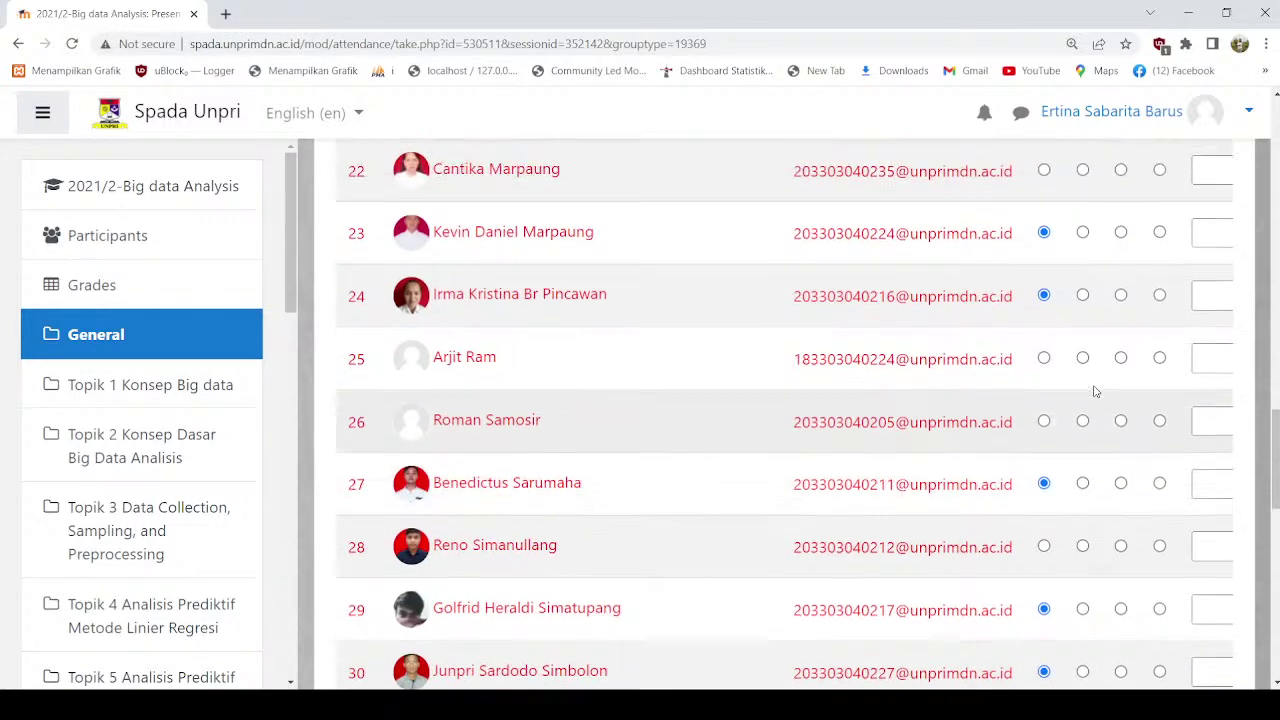
{"action": "scroll", "coordinate": [1094, 391], "scroll_direction": "up", "scroll_amount": 1}
{"action": "scroll", "coordinate": [1094, 391], "scroll_direction": "up", "scroll_amount": 2}
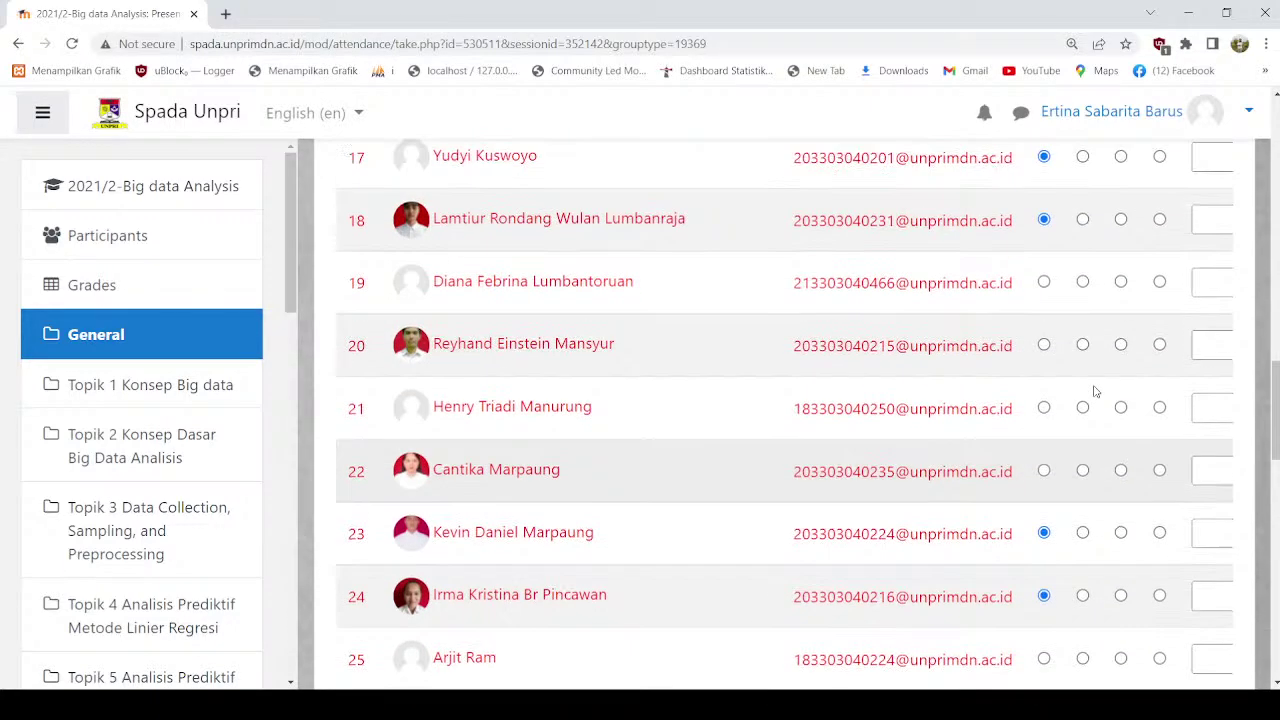
{"action": "scroll", "coordinate": [1094, 391], "scroll_direction": "up", "scroll_amount": 3}
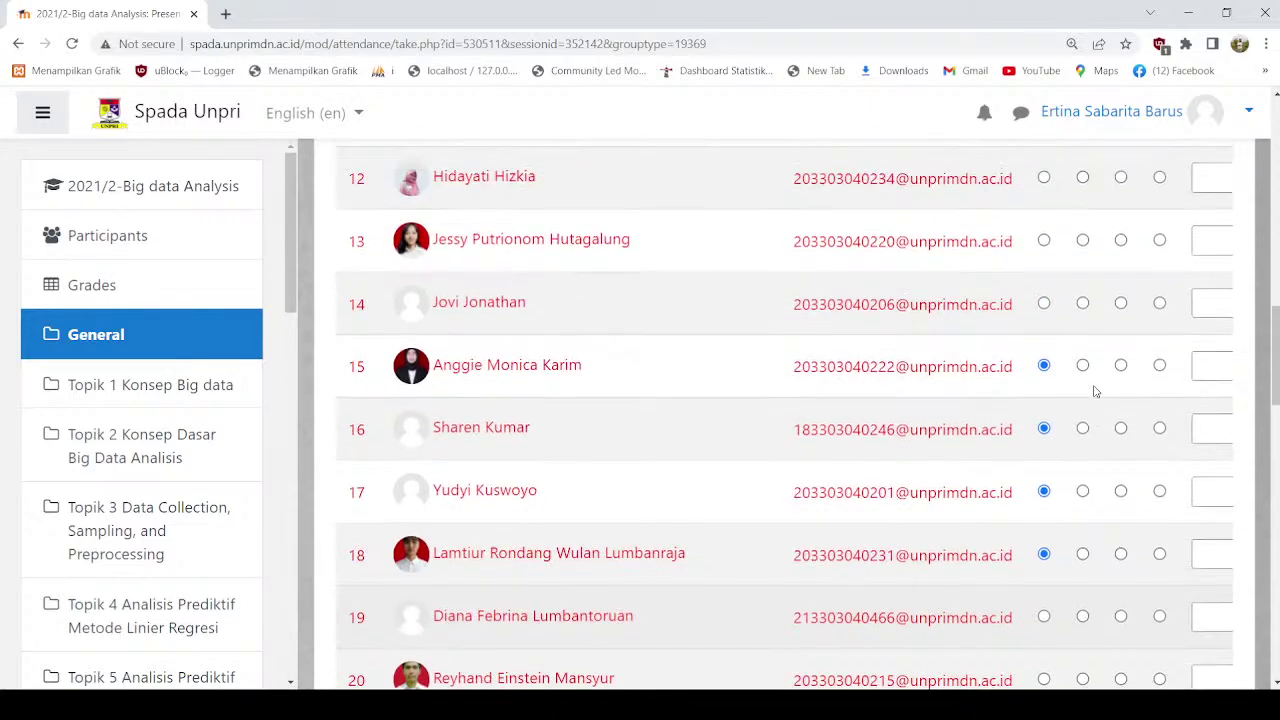
{"action": "scroll", "coordinate": [1094, 391], "scroll_direction": "up", "scroll_amount": 2}
{"action": "scroll", "coordinate": [1094, 391], "scroll_direction": "up", "scroll_amount": 1}
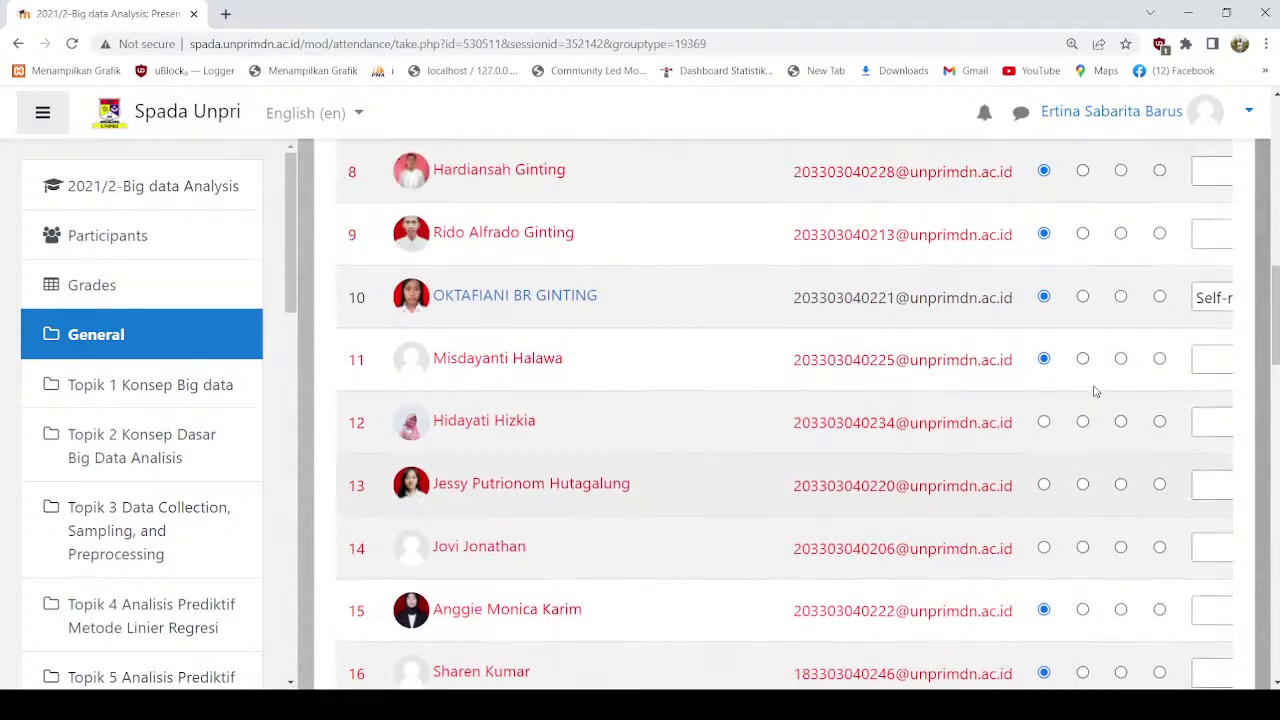
{"action": "scroll", "coordinate": [1094, 391], "scroll_direction": "up", "scroll_amount": 1}
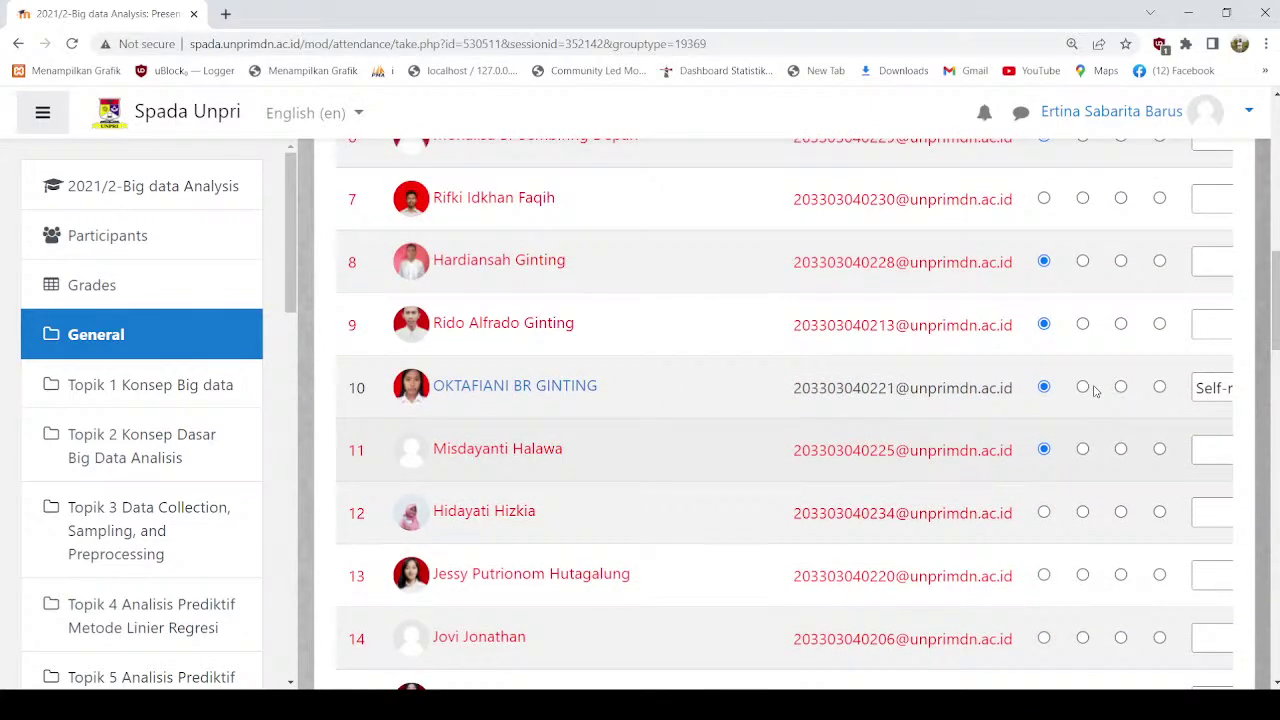
{"action": "scroll", "coordinate": [1094, 391], "scroll_direction": "up", "scroll_amount": 2}
{"action": "scroll", "coordinate": [1094, 391], "scroll_direction": "up", "scroll_amount": 3}
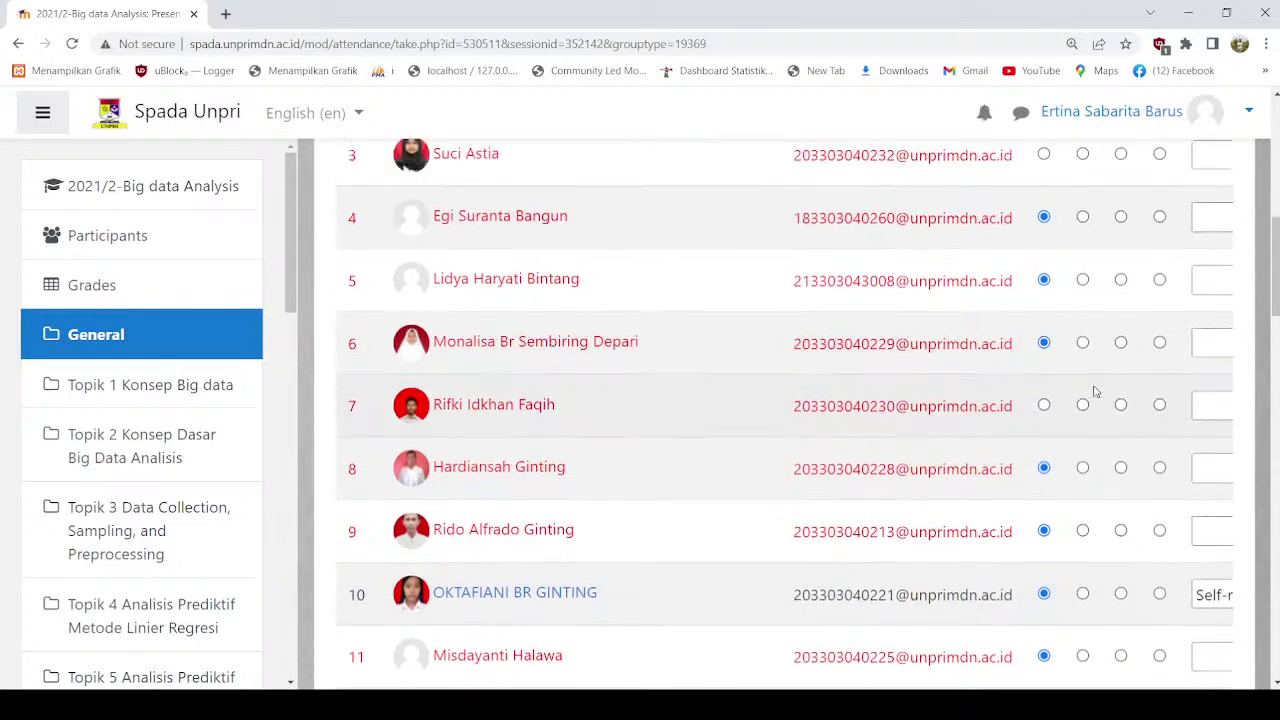
{"action": "scroll", "coordinate": [1094, 391], "scroll_direction": "down", "scroll_amount": 3}
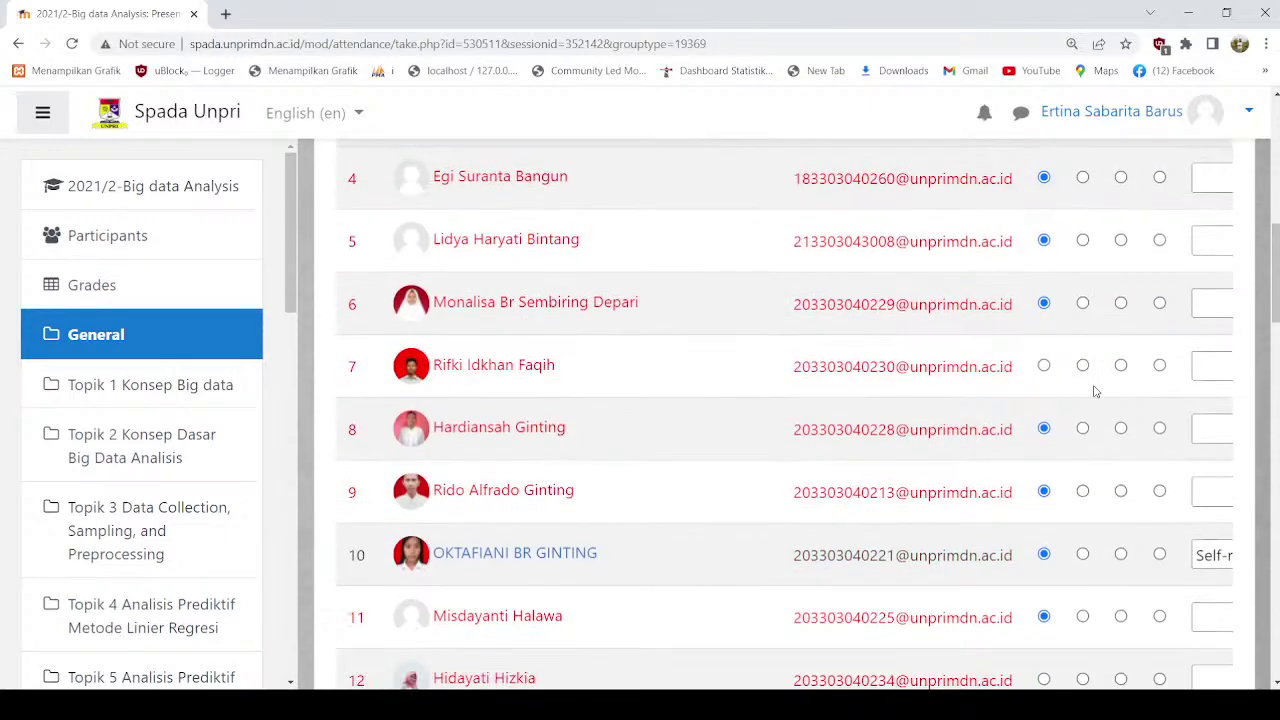
{"action": "scroll", "coordinate": [1094, 391], "scroll_direction": "down", "scroll_amount": 4}
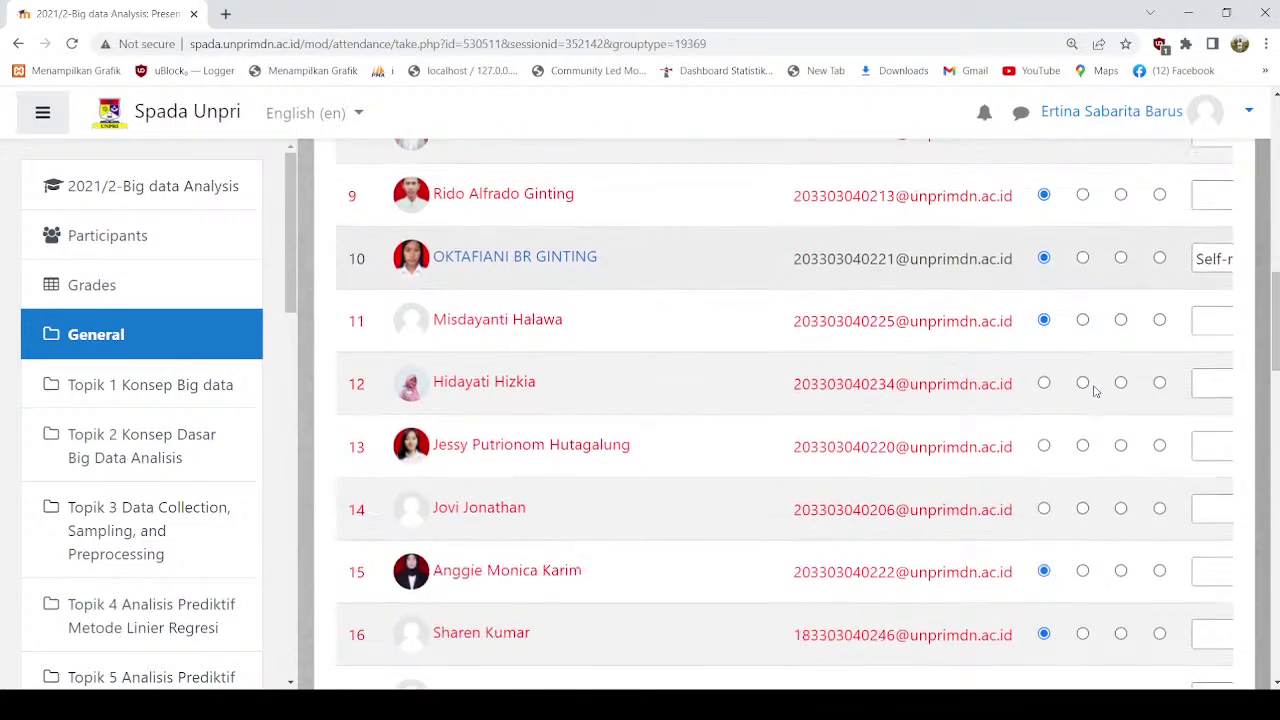
{"action": "scroll", "coordinate": [1094, 391], "scroll_direction": "down", "scroll_amount": 2}
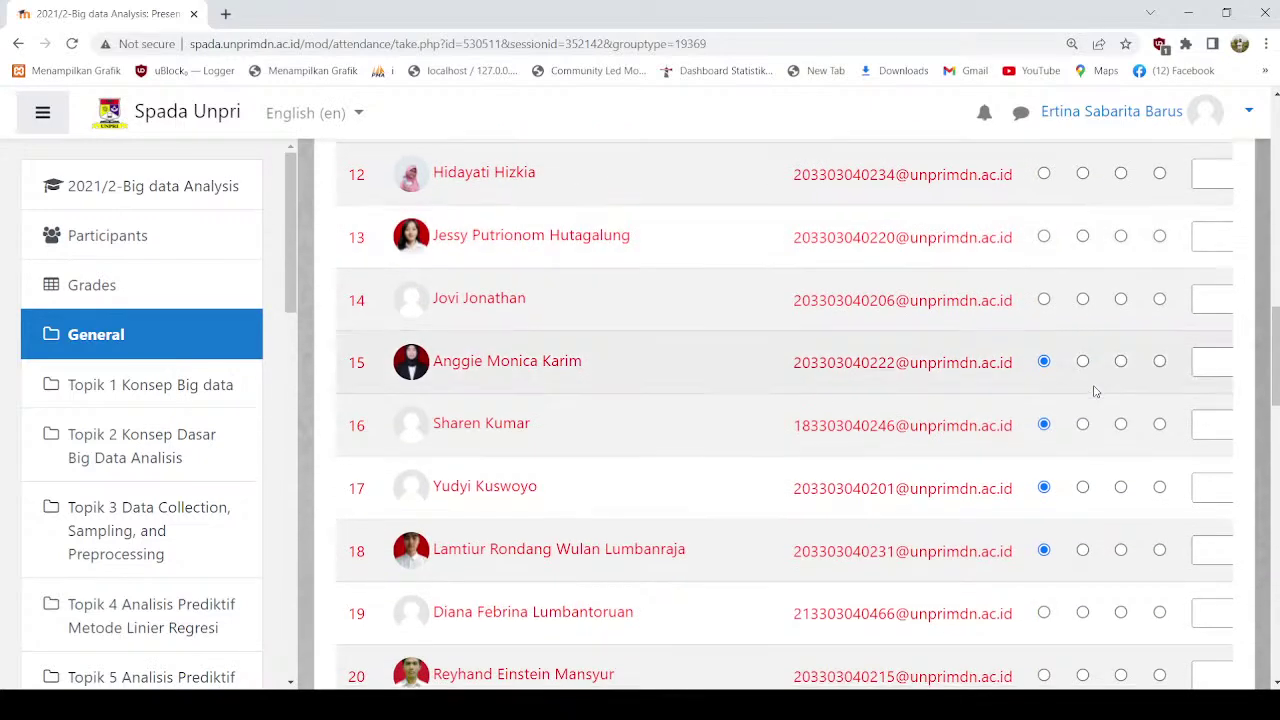
{"action": "scroll", "coordinate": [1094, 391], "scroll_direction": "down", "scroll_amount": 3}
{"action": "scroll", "coordinate": [1094, 391], "scroll_direction": "down", "scroll_amount": 5}
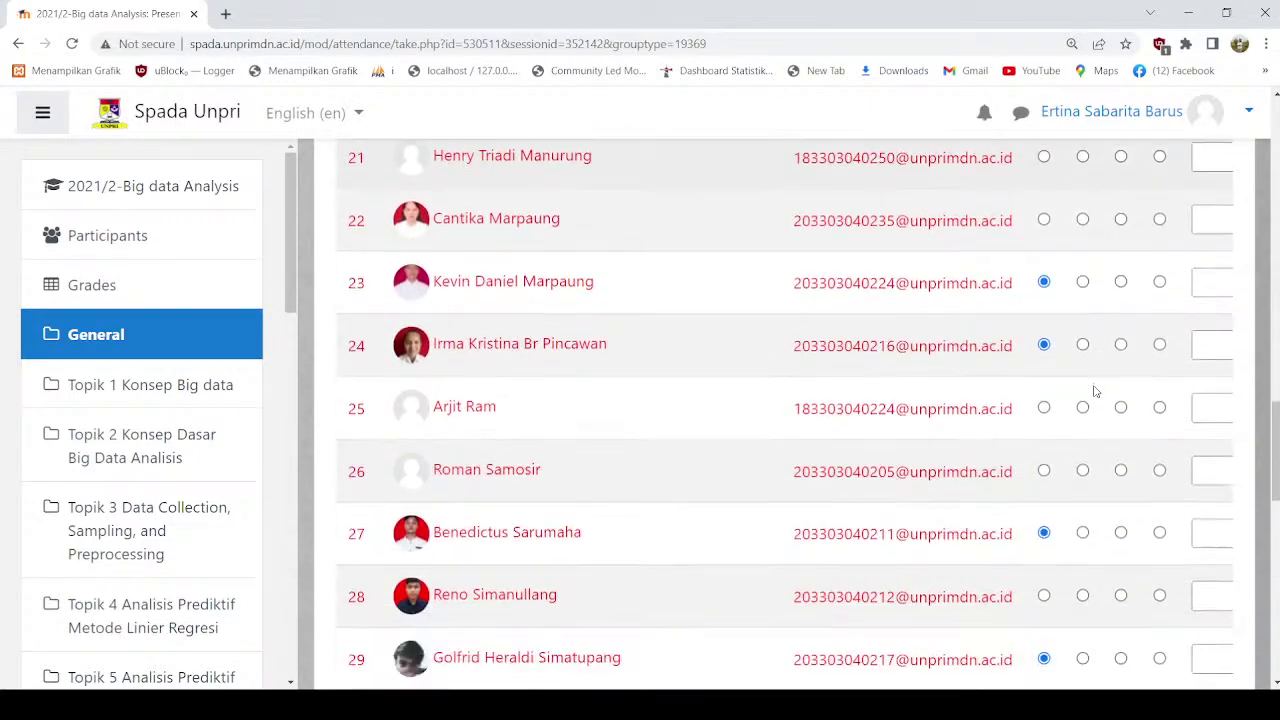
{"action": "scroll", "coordinate": [1094, 391], "scroll_direction": "down", "scroll_amount": 5}
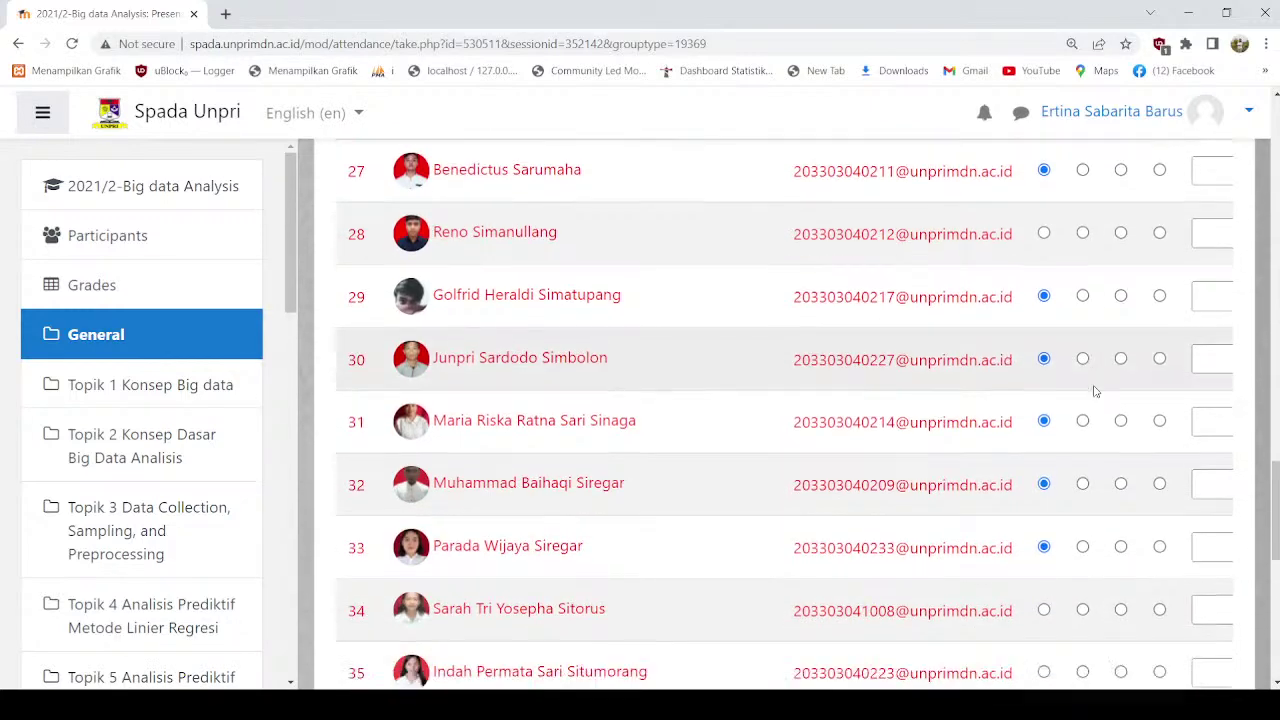
{"action": "scroll", "coordinate": [1094, 391], "scroll_direction": "down", "scroll_amount": 3}
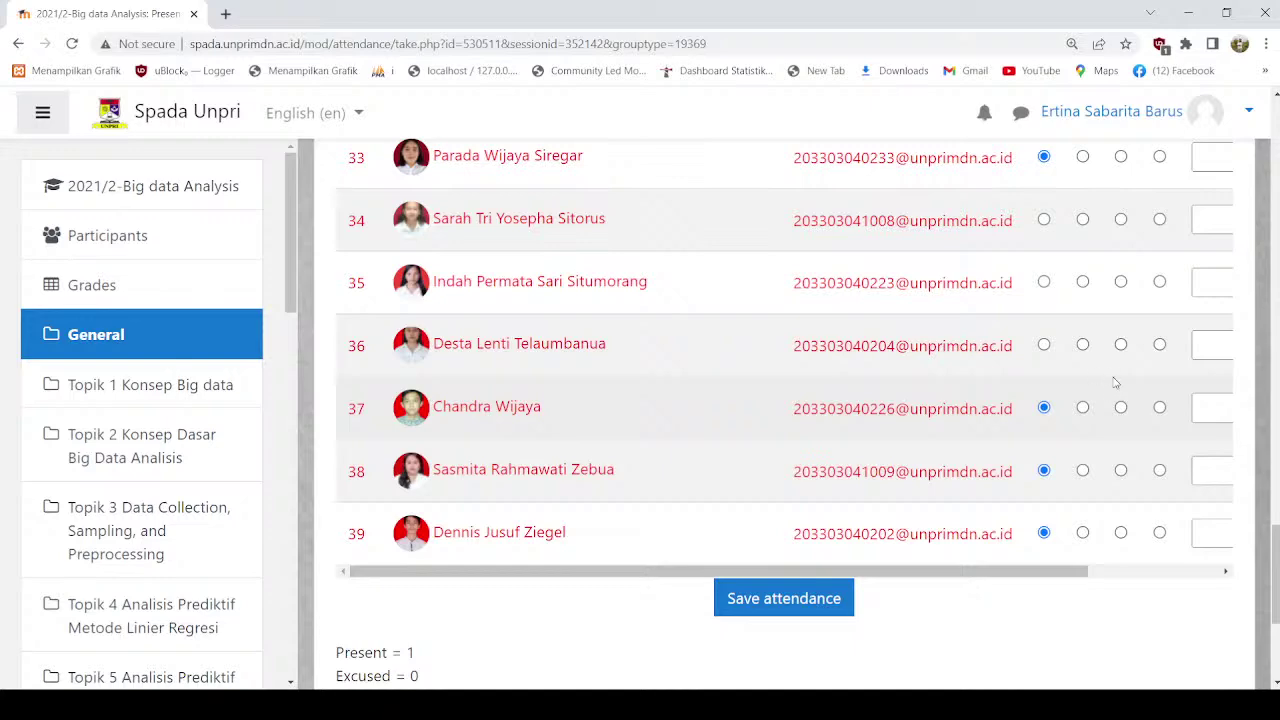
{"action": "scroll", "coordinate": [1116, 382], "scroll_direction": "up", "scroll_amount": 1}
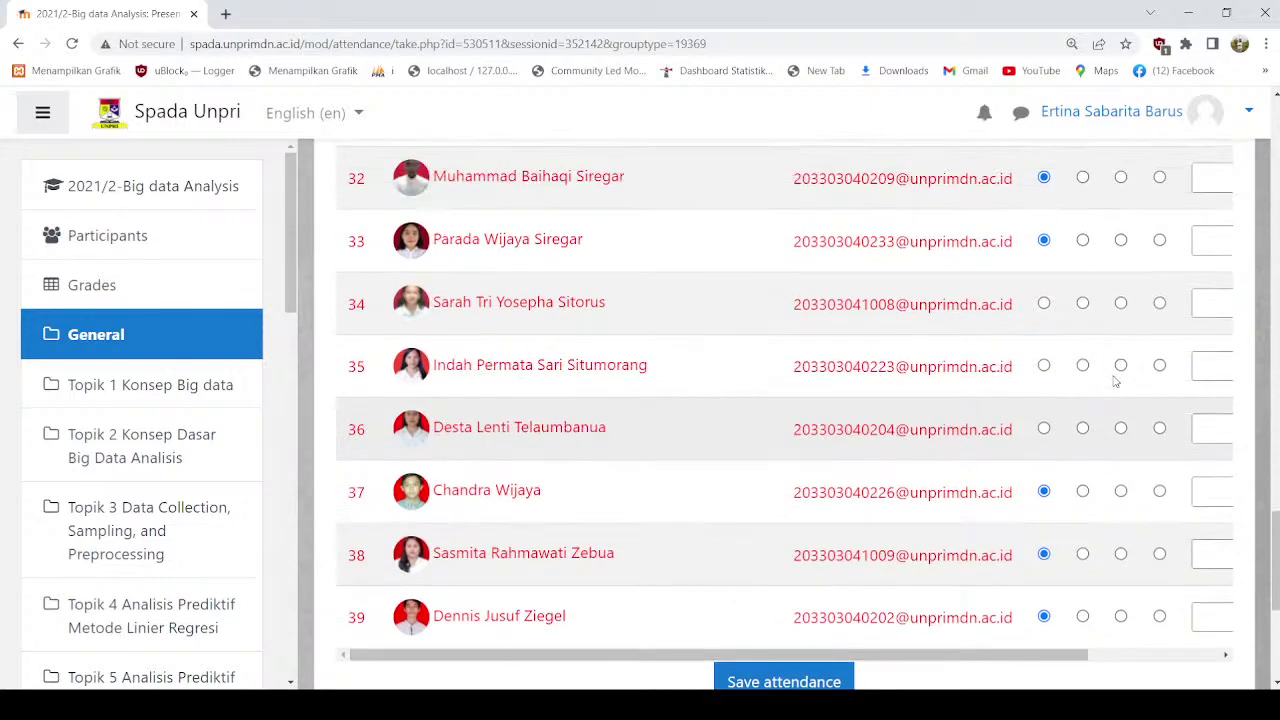
{"action": "scroll", "coordinate": [1116, 382], "scroll_direction": "up", "scroll_amount": 5}
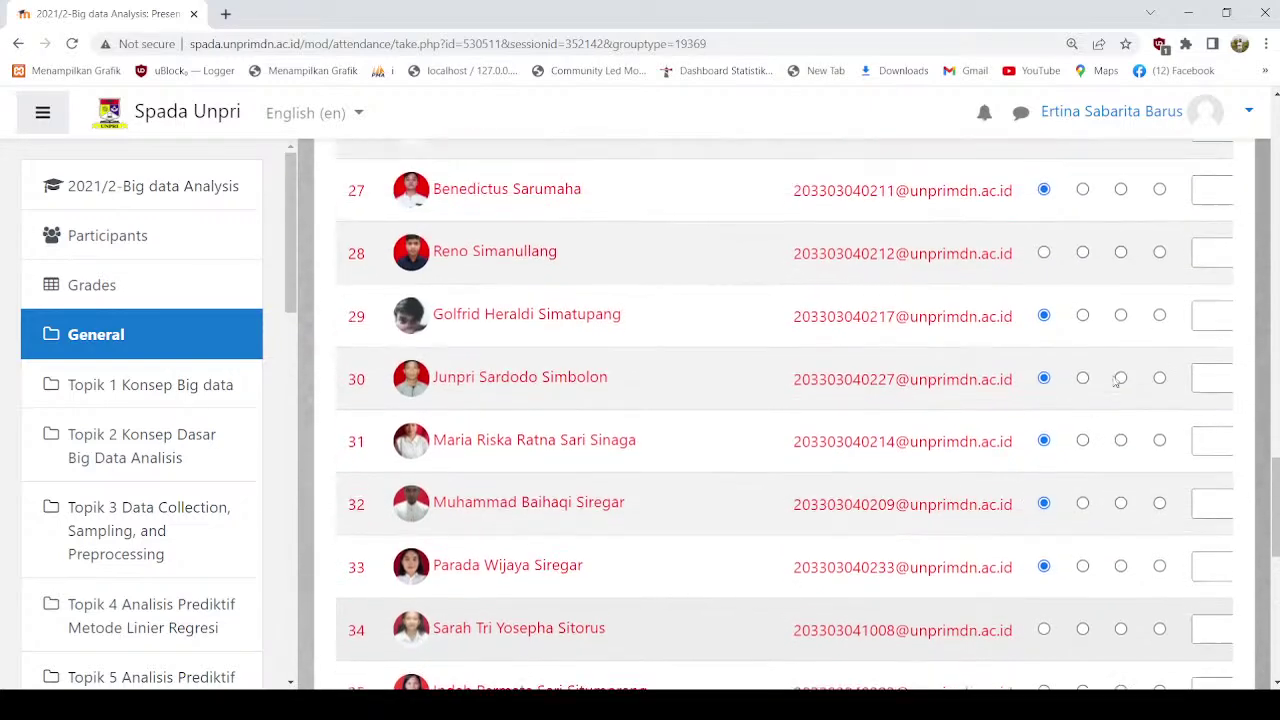
{"action": "scroll", "coordinate": [1116, 382], "scroll_direction": "up", "scroll_amount": 2}
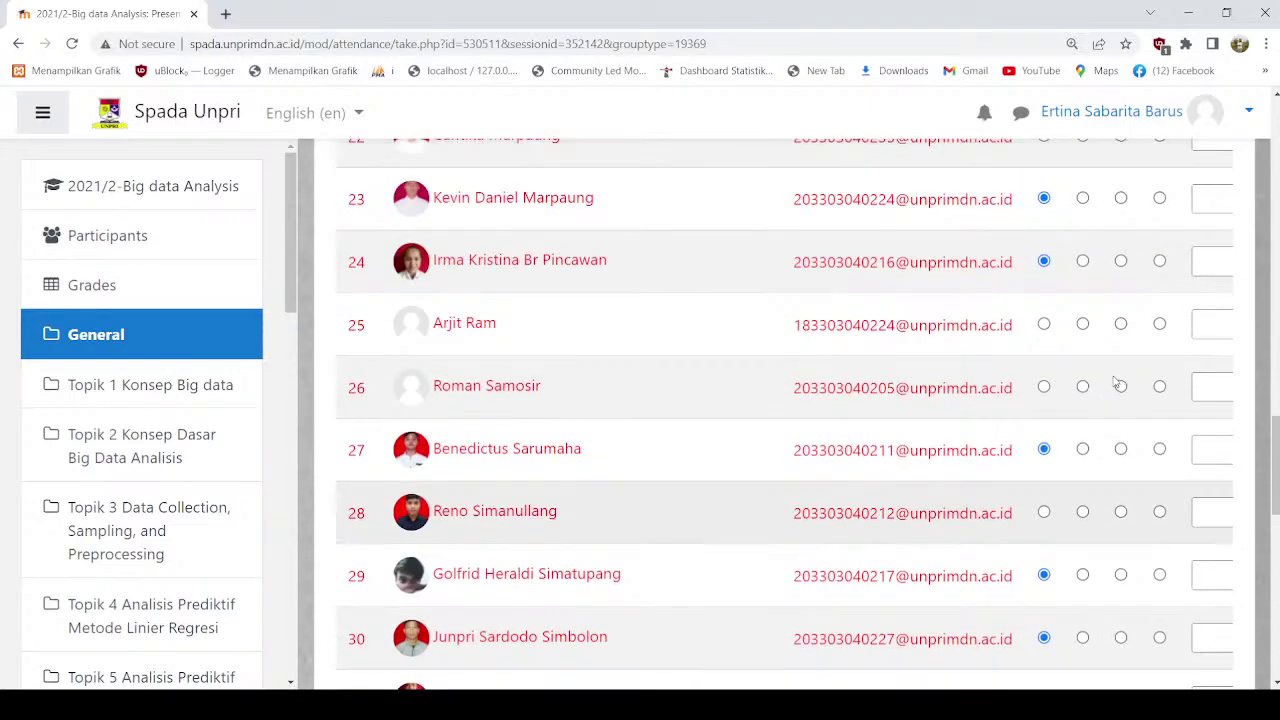
{"action": "scroll", "coordinate": [1116, 382], "scroll_direction": "up", "scroll_amount": 2}
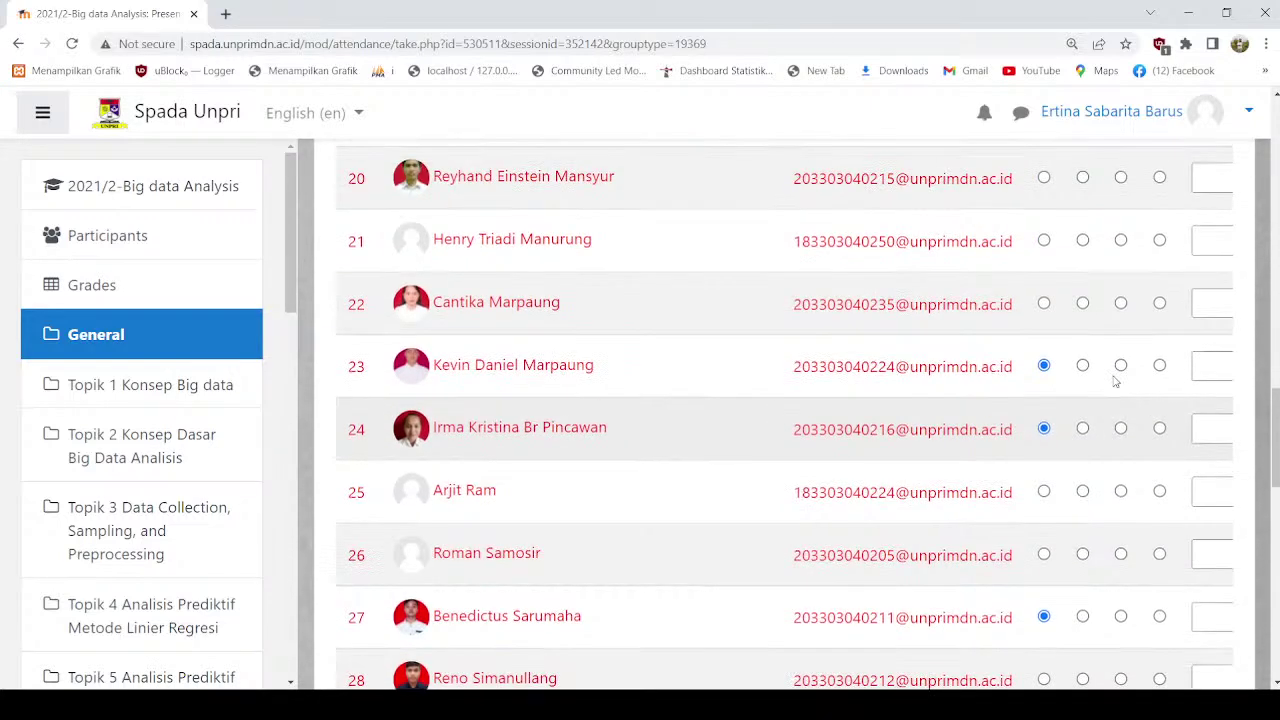
{"action": "scroll", "coordinate": [1116, 382], "scroll_direction": "up", "scroll_amount": 2}
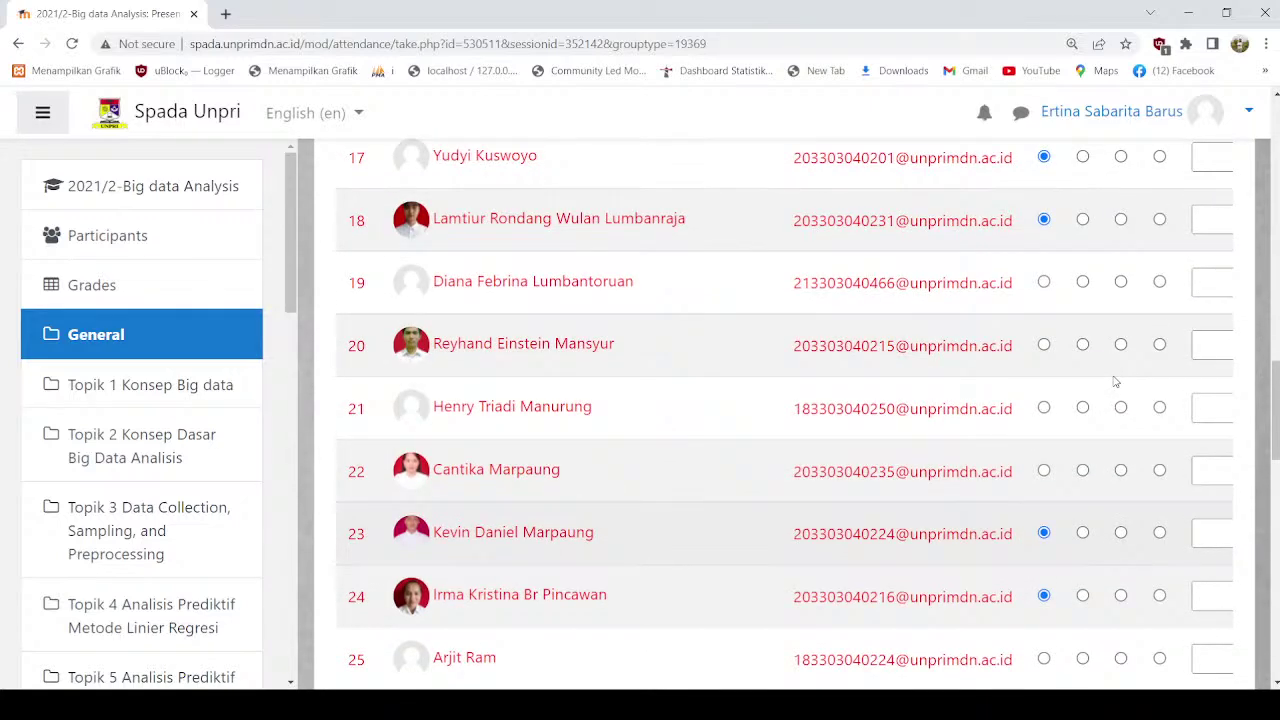
Step: Mark the student in row 20 of the Pertemuan 5 attendance list as Present
{"action": "left_click", "coordinate": [1044, 345]}
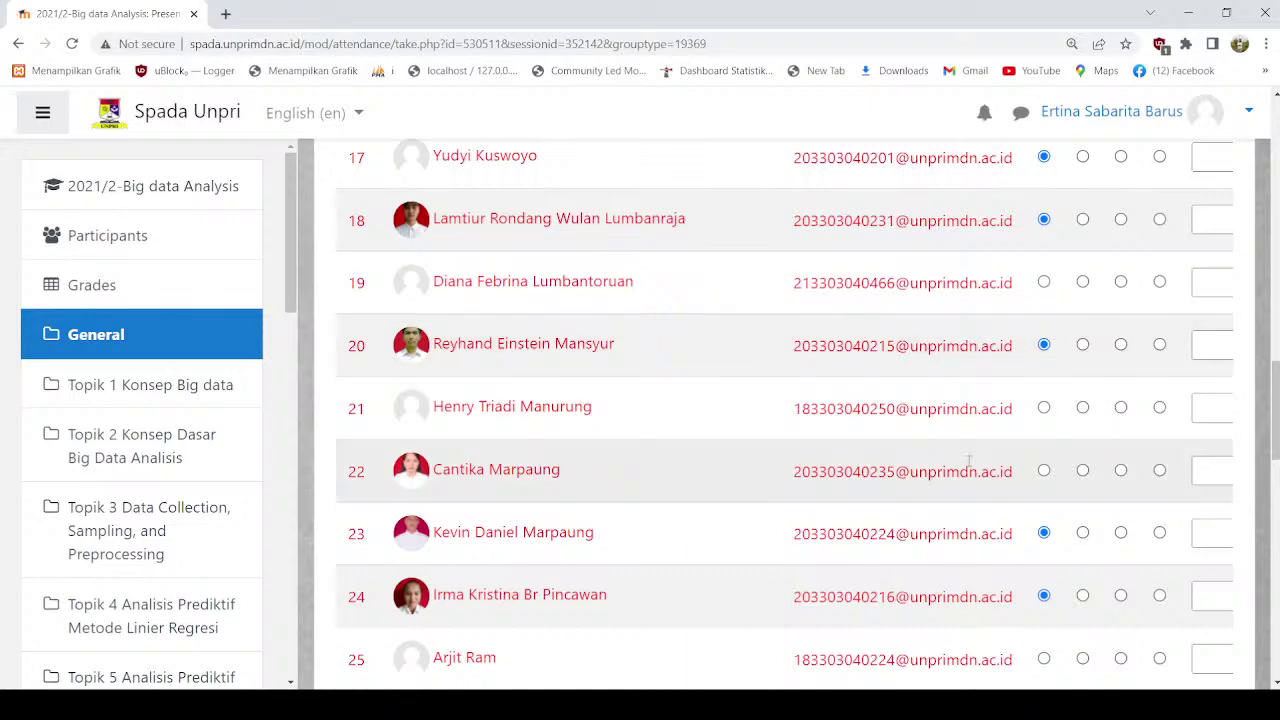
{"action": "scroll", "coordinate": [970, 458], "scroll_direction": "down", "scroll_amount": 2}
{"action": "scroll", "coordinate": [968, 466], "scroll_direction": "down", "scroll_amount": 4}
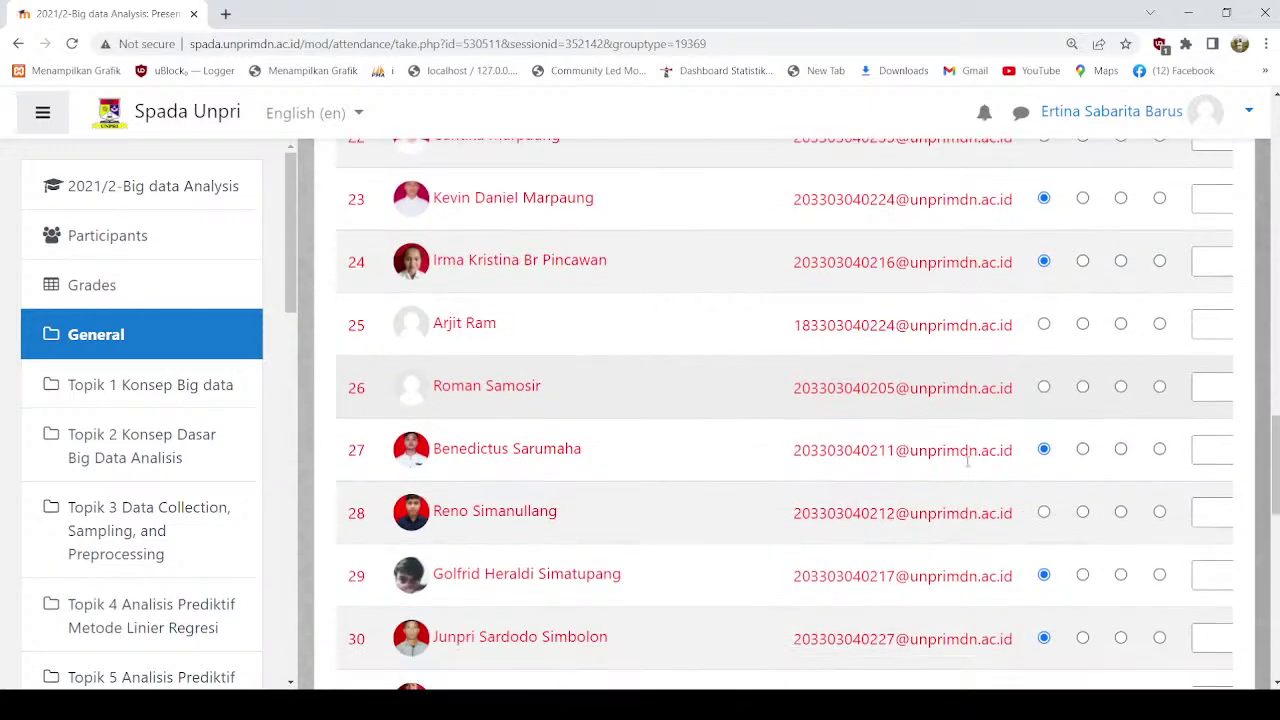
{"action": "scroll", "coordinate": [968, 463], "scroll_direction": "down", "scroll_amount": 4}
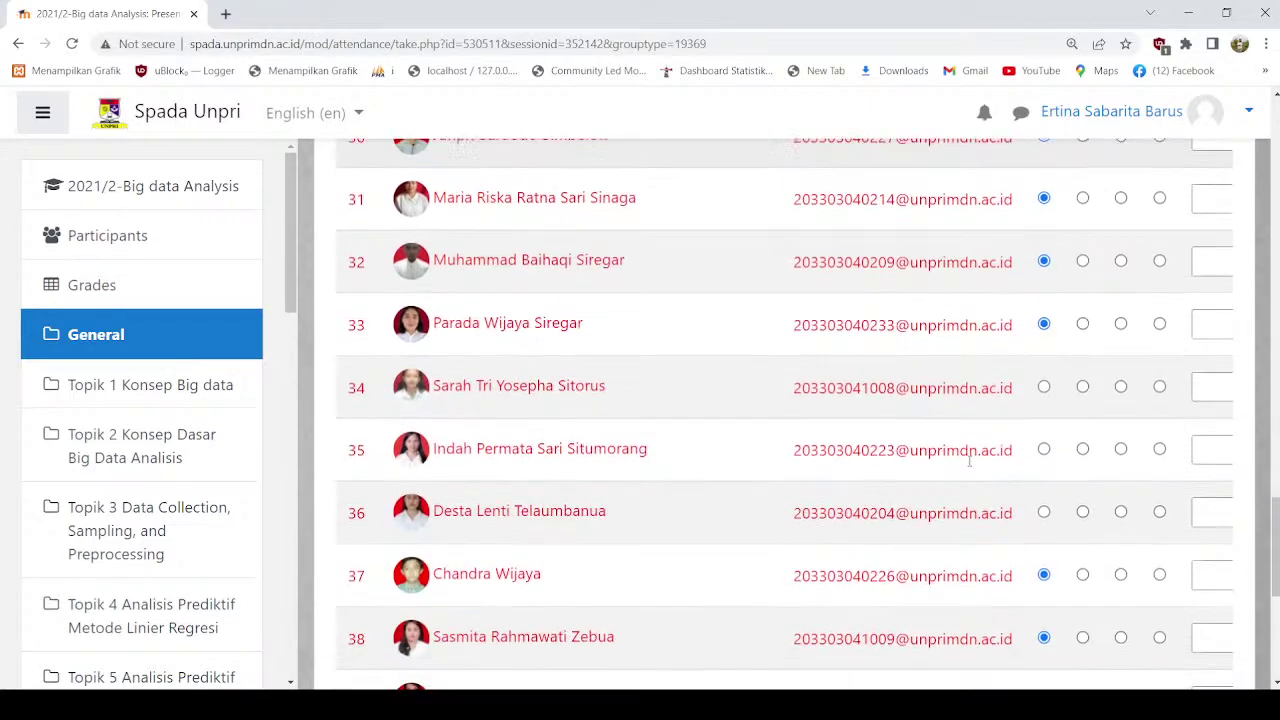
{"action": "scroll", "coordinate": [968, 466], "scroll_direction": "down", "scroll_amount": 2}
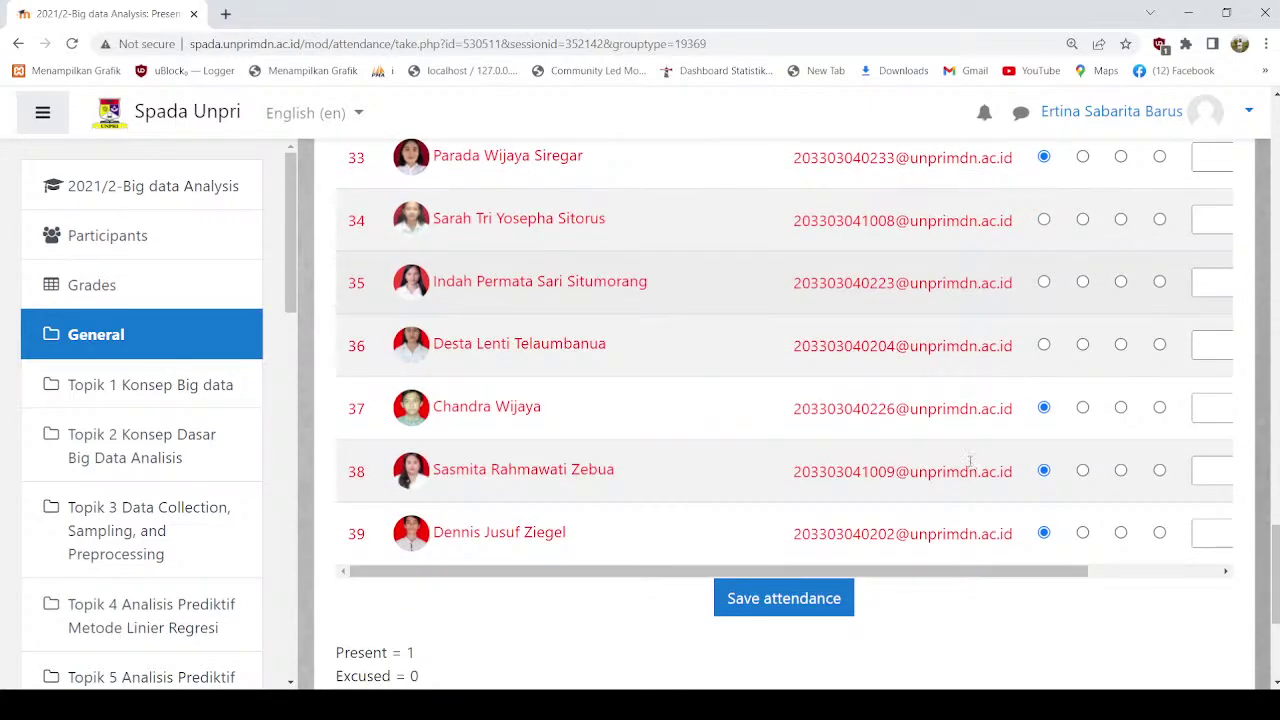
Step: Review the list and mark the student in row 36 as Present
{"action": "scroll", "coordinate": [970, 462], "scroll_direction": "up", "scroll_amount": 6}
{"action": "scroll", "coordinate": [969, 460], "scroll_direction": "up", "scroll_amount": 2}
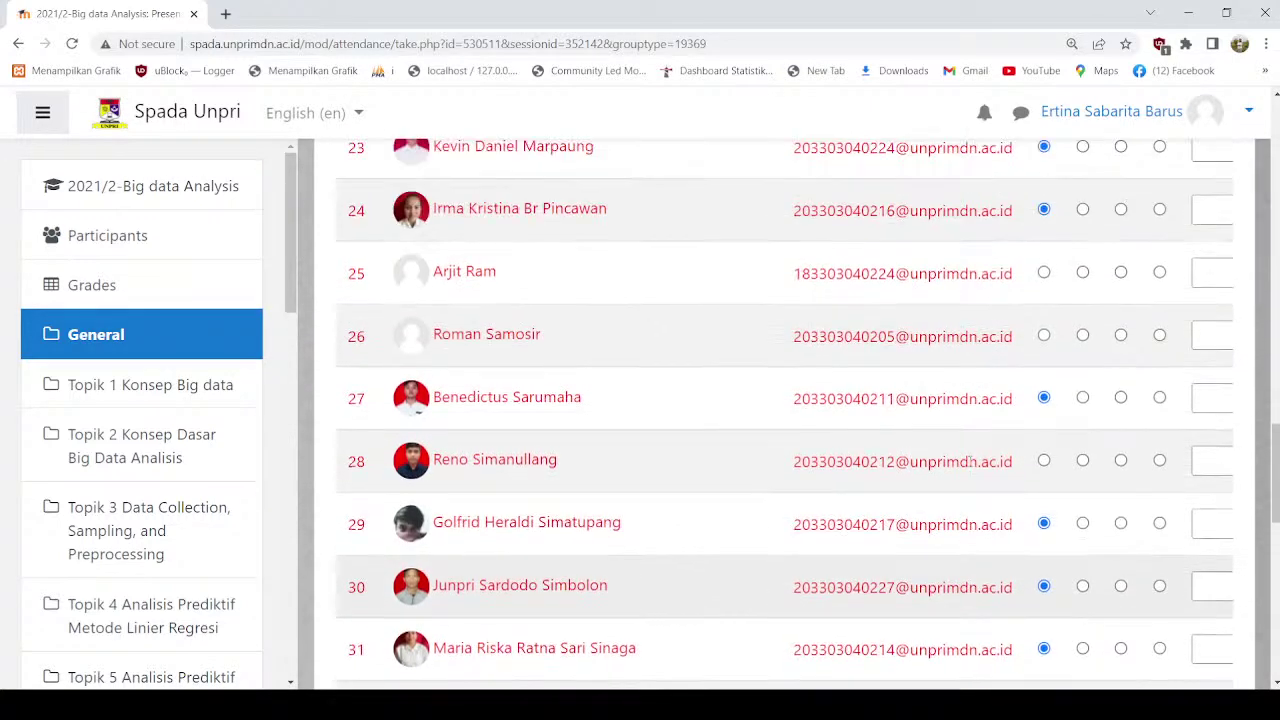
{"action": "scroll", "coordinate": [968, 460], "scroll_direction": "up", "scroll_amount": 2}
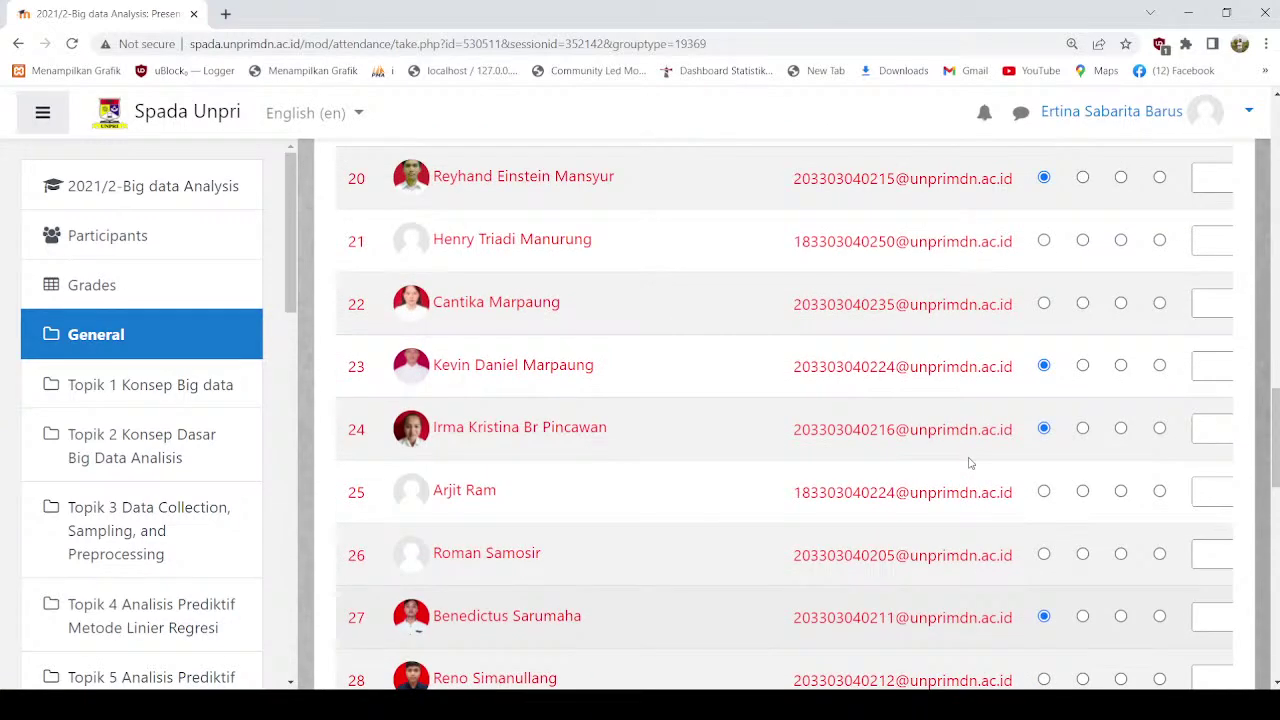
{"action": "scroll", "coordinate": [968, 462], "scroll_direction": "up", "scroll_amount": 5}
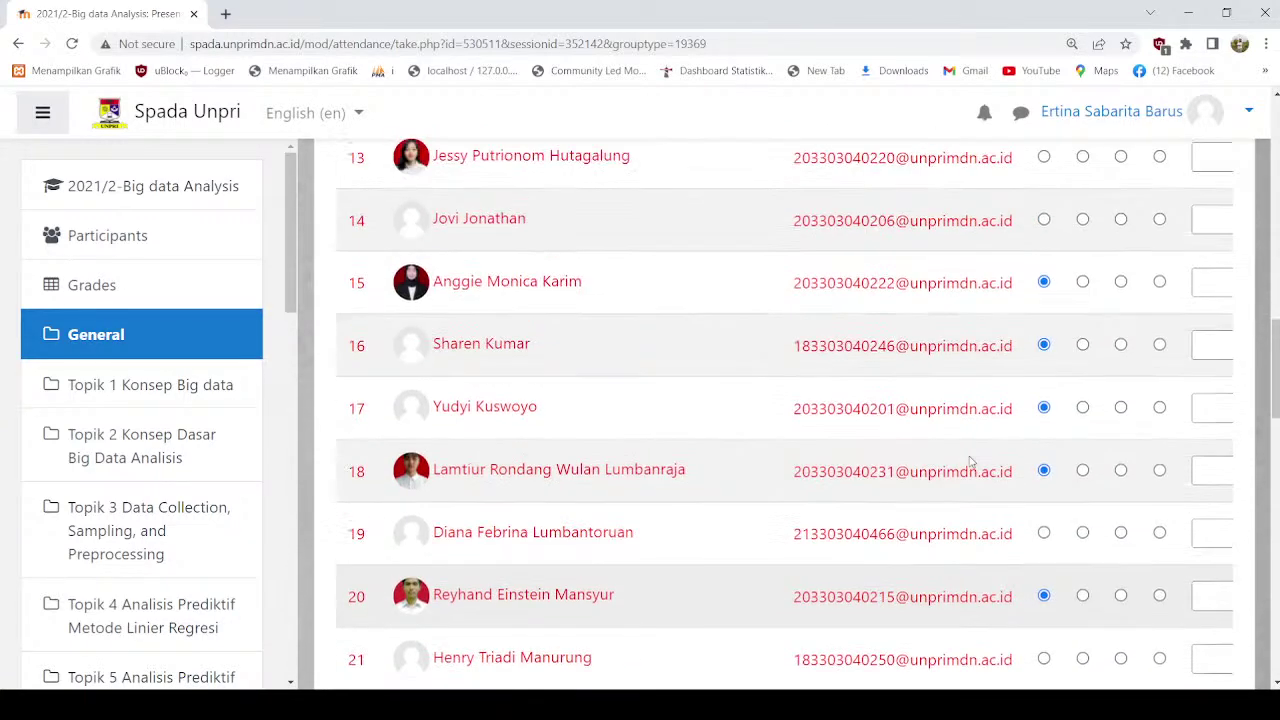
{"action": "scroll", "coordinate": [969, 460], "scroll_direction": "up", "scroll_amount": 2}
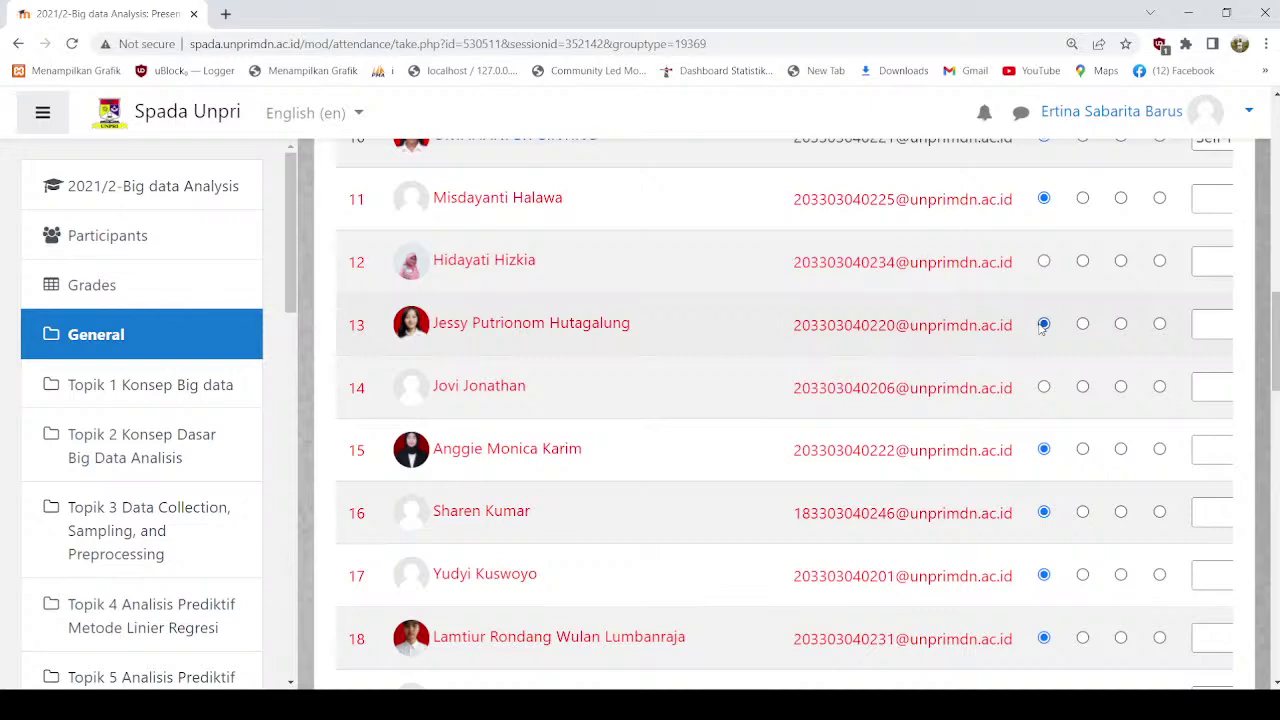
{"action": "scroll", "coordinate": [1043, 327], "scroll_direction": "up", "scroll_amount": 2}
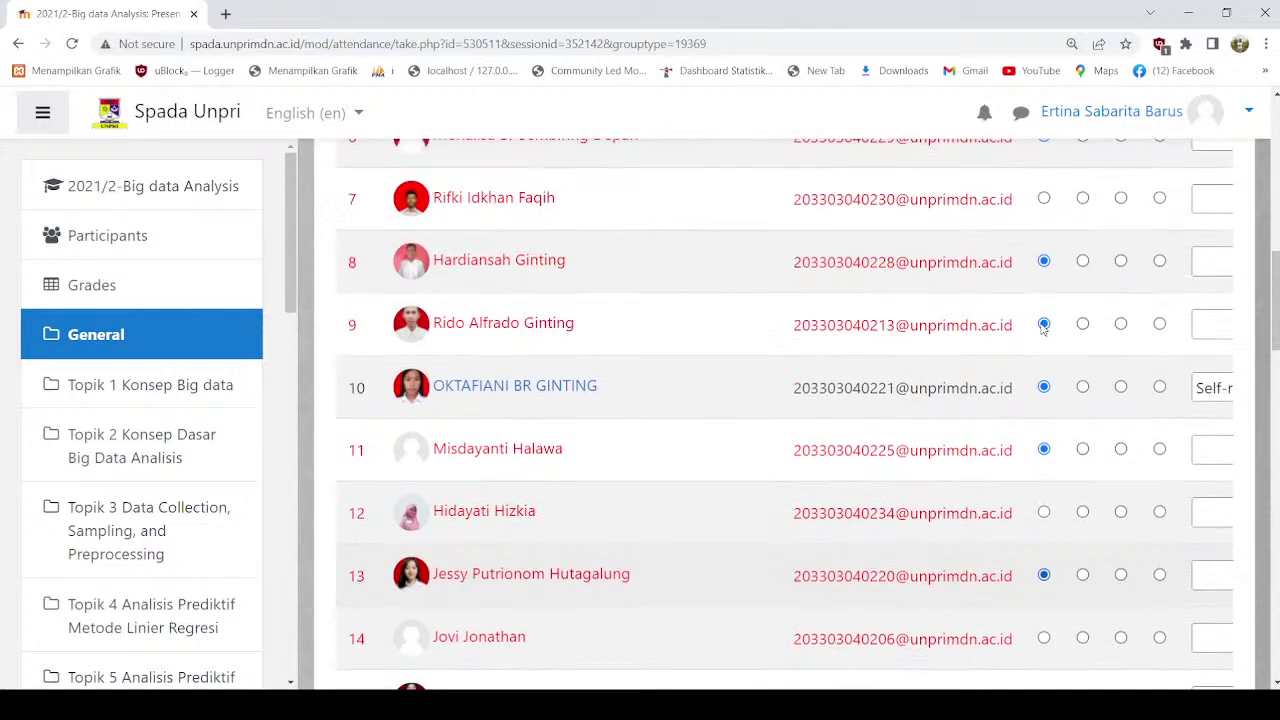
{"action": "scroll", "coordinate": [1043, 327], "scroll_direction": "up", "scroll_amount": 2}
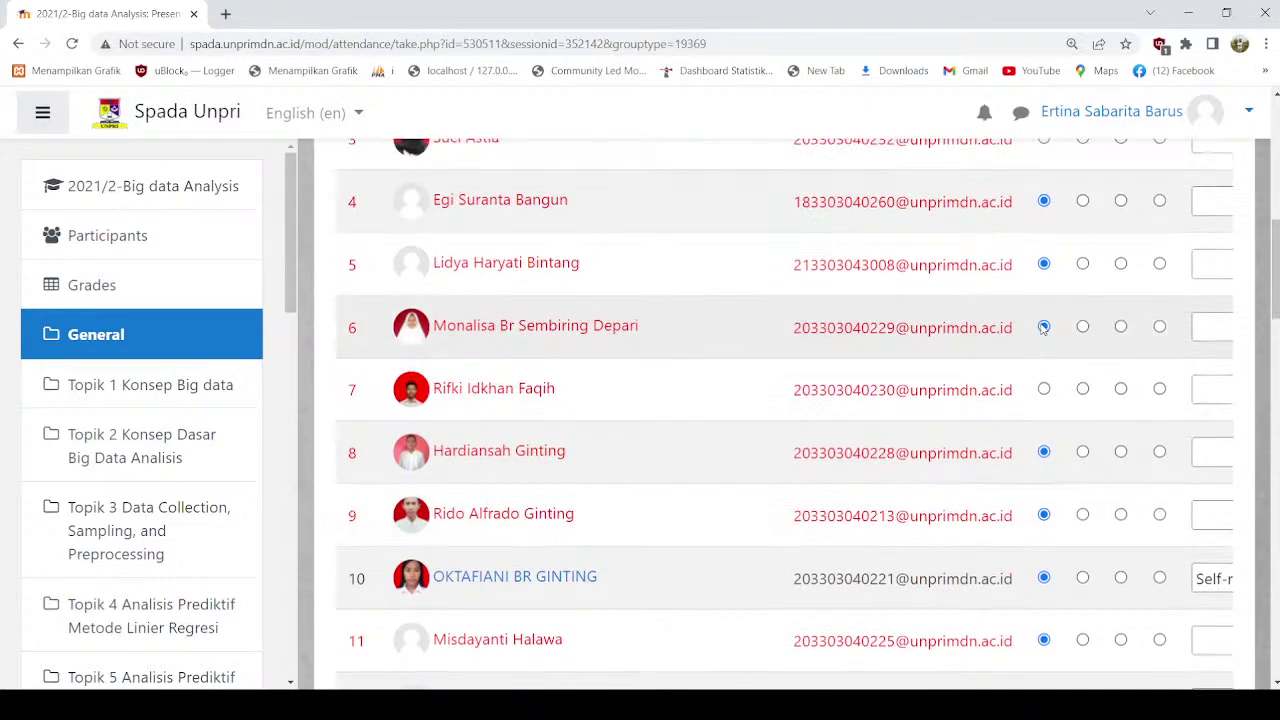
{"action": "scroll", "coordinate": [1043, 327], "scroll_direction": "up", "scroll_amount": 2}
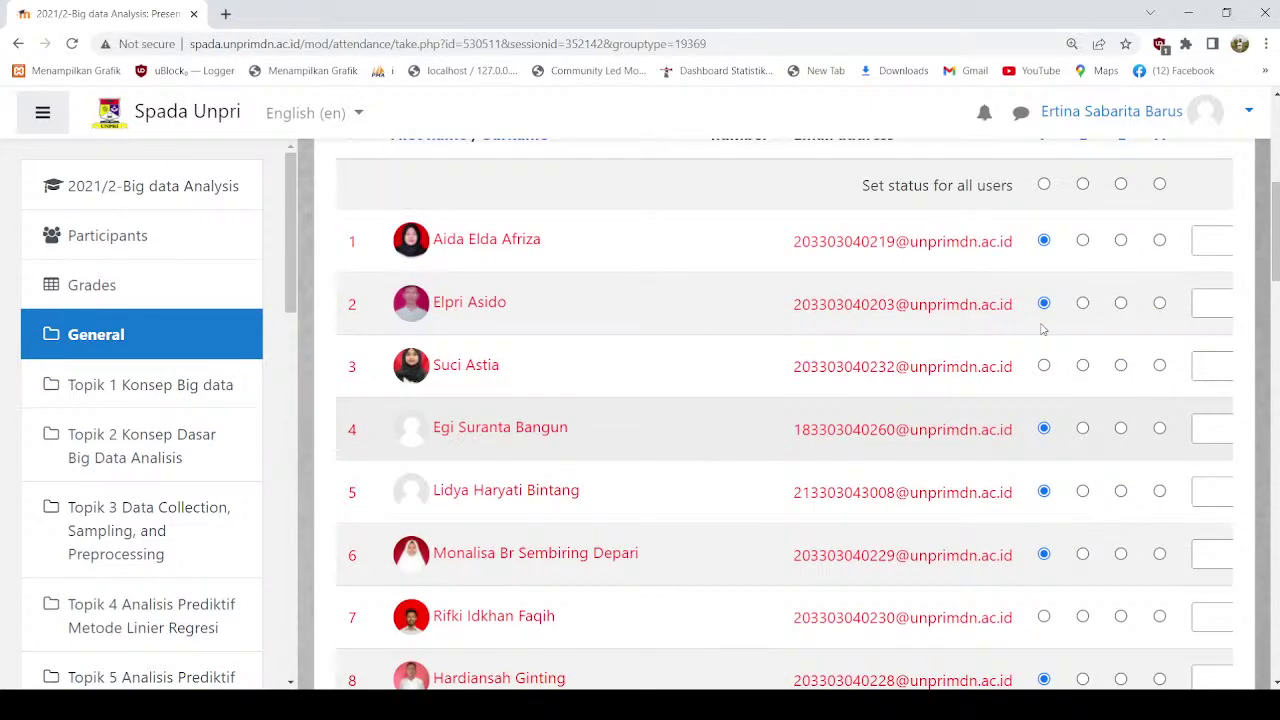
{"action": "scroll", "coordinate": [1043, 330], "scroll_direction": "down", "scroll_amount": 3}
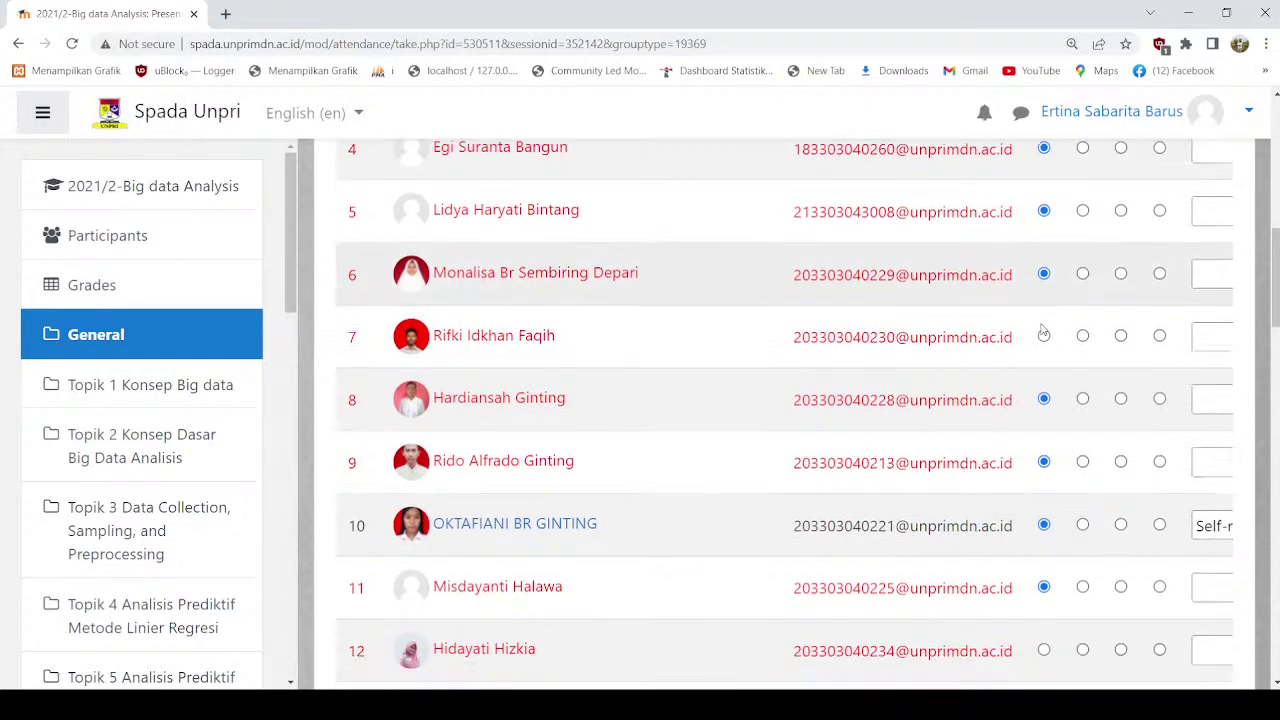
{"action": "scroll", "coordinate": [1043, 327], "scroll_direction": "down", "scroll_amount": 4}
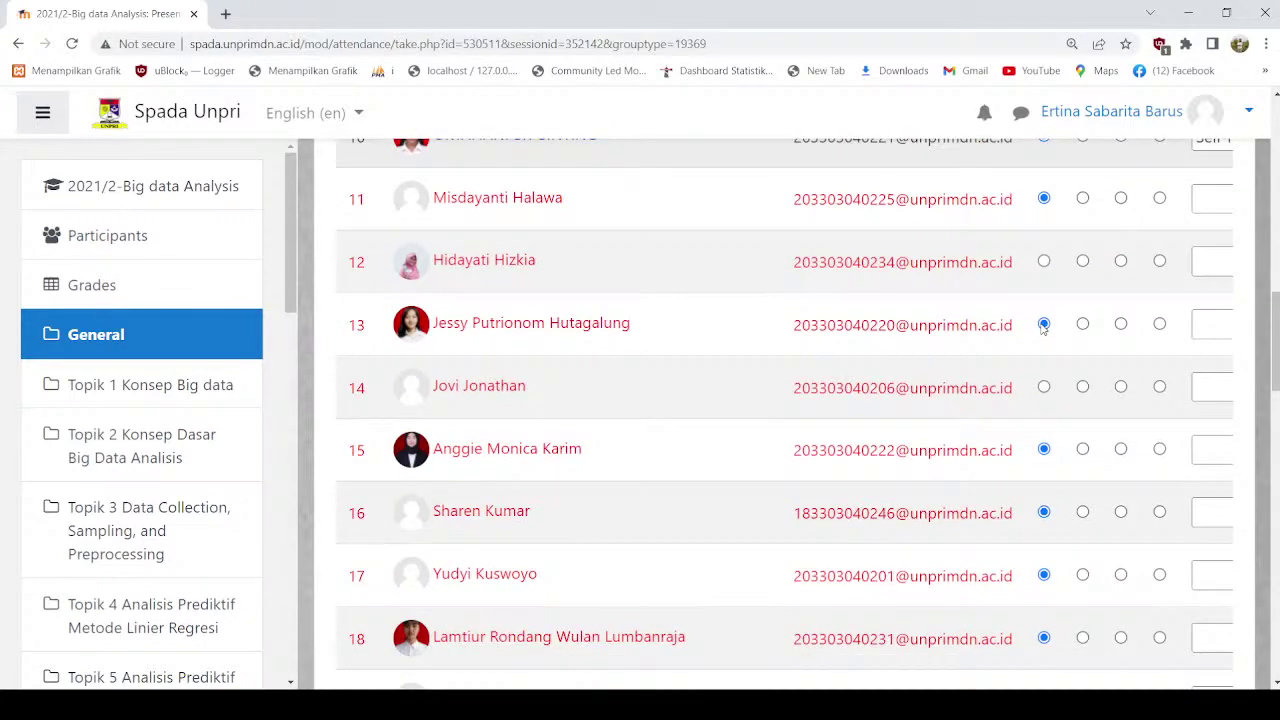
{"action": "scroll", "coordinate": [1043, 330], "scroll_direction": "down", "scroll_amount": 3}
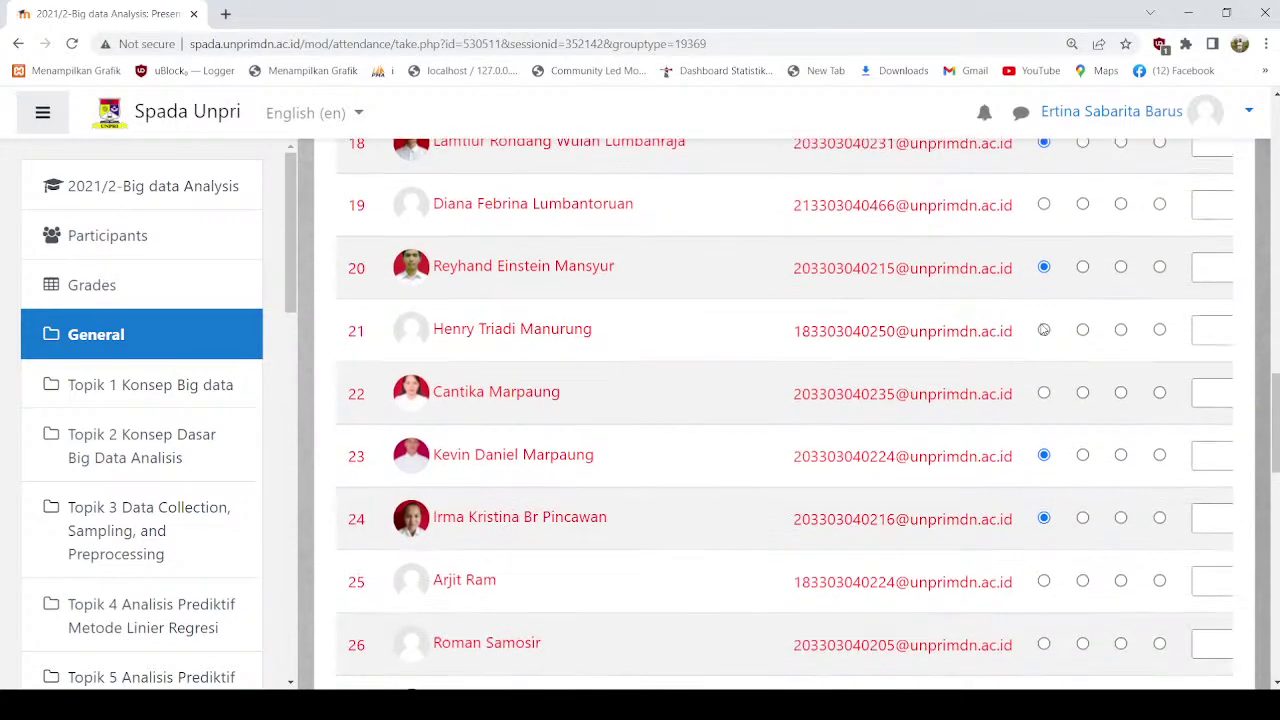
{"action": "scroll", "coordinate": [1043, 328], "scroll_direction": "down", "scroll_amount": 3}
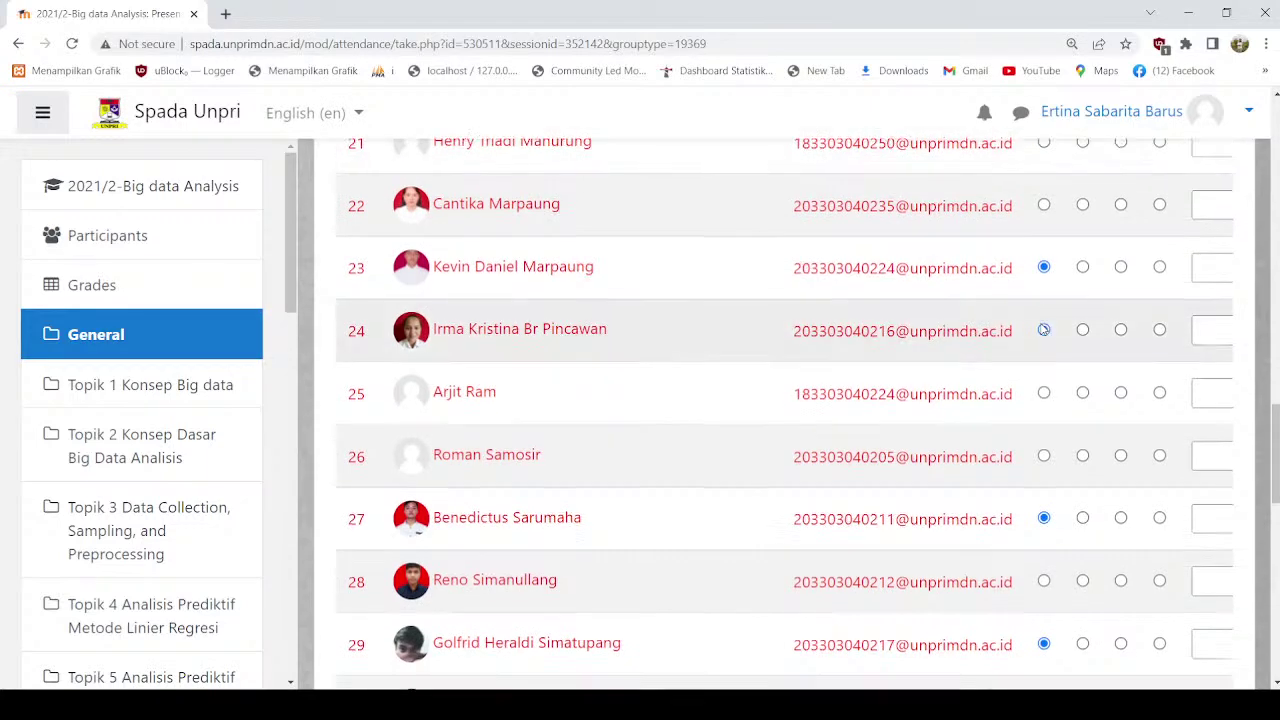
{"action": "scroll", "coordinate": [1043, 327], "scroll_direction": "down", "scroll_amount": 5}
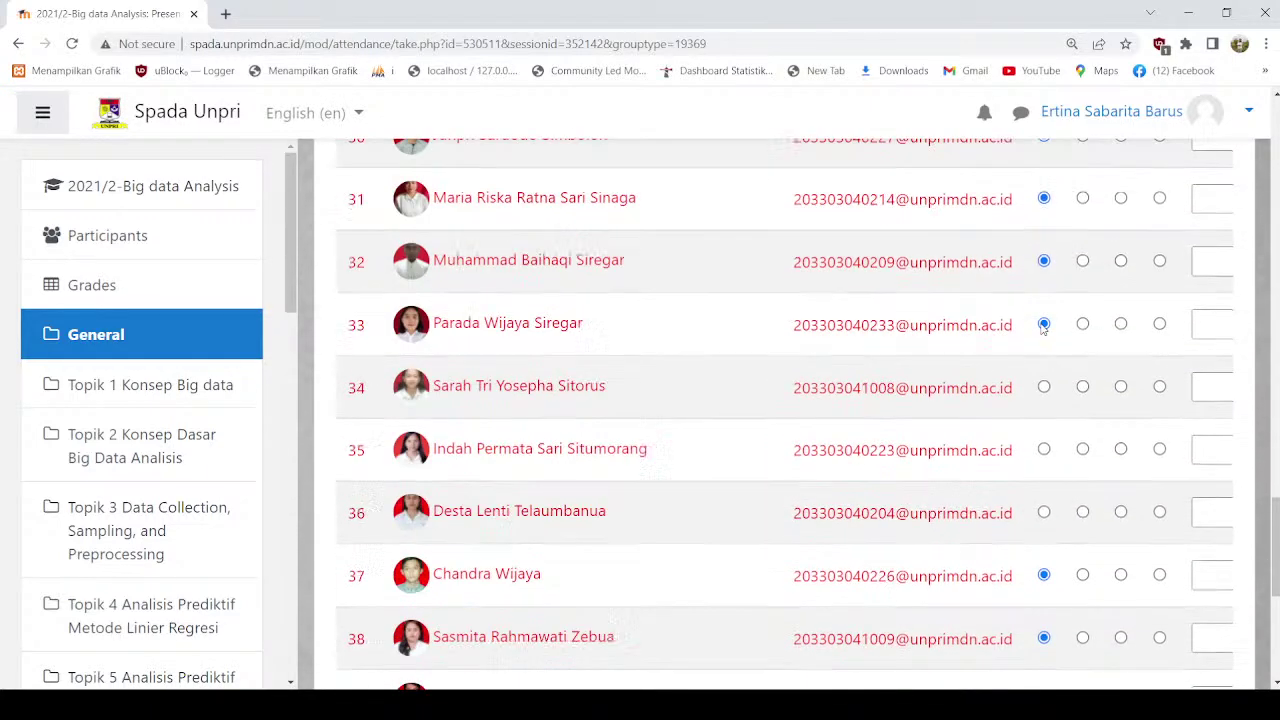
{"action": "left_click", "coordinate": [1043, 513]}
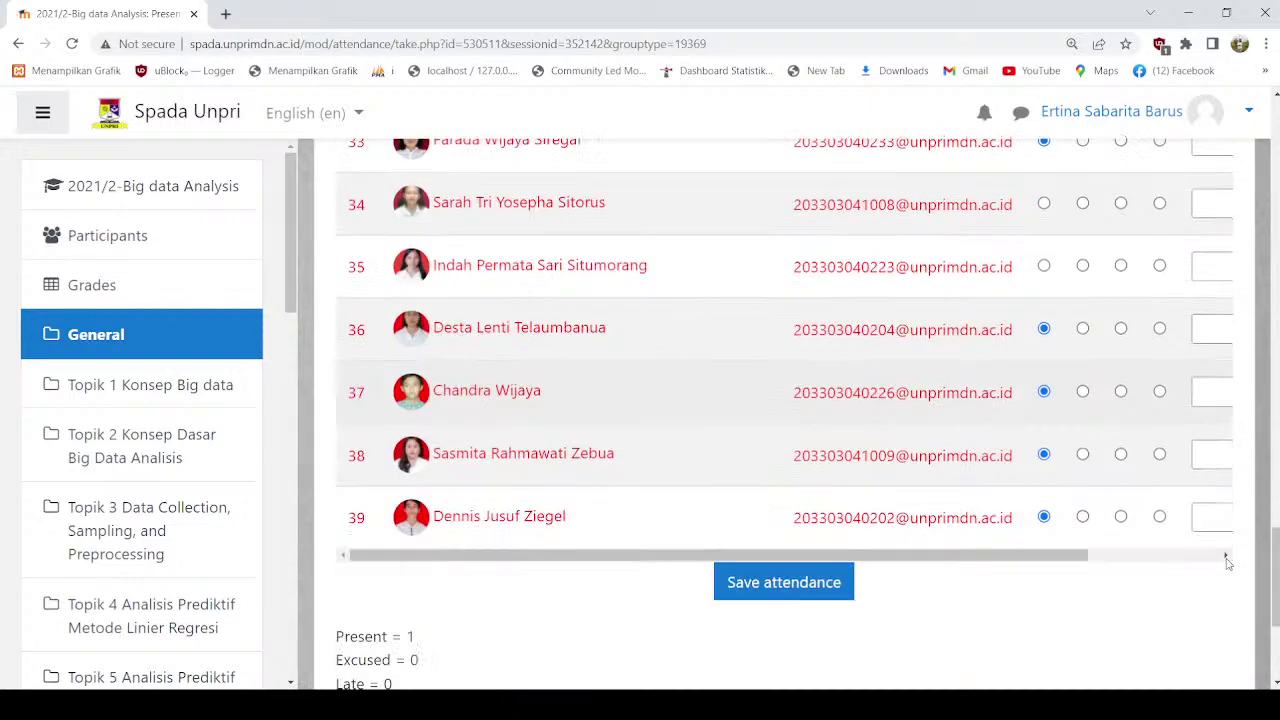
Step: Mark the student in row 28 as Present
{"action": "scroll", "coordinate": [1234, 563], "scroll_direction": "down", "scroll_amount": 1}
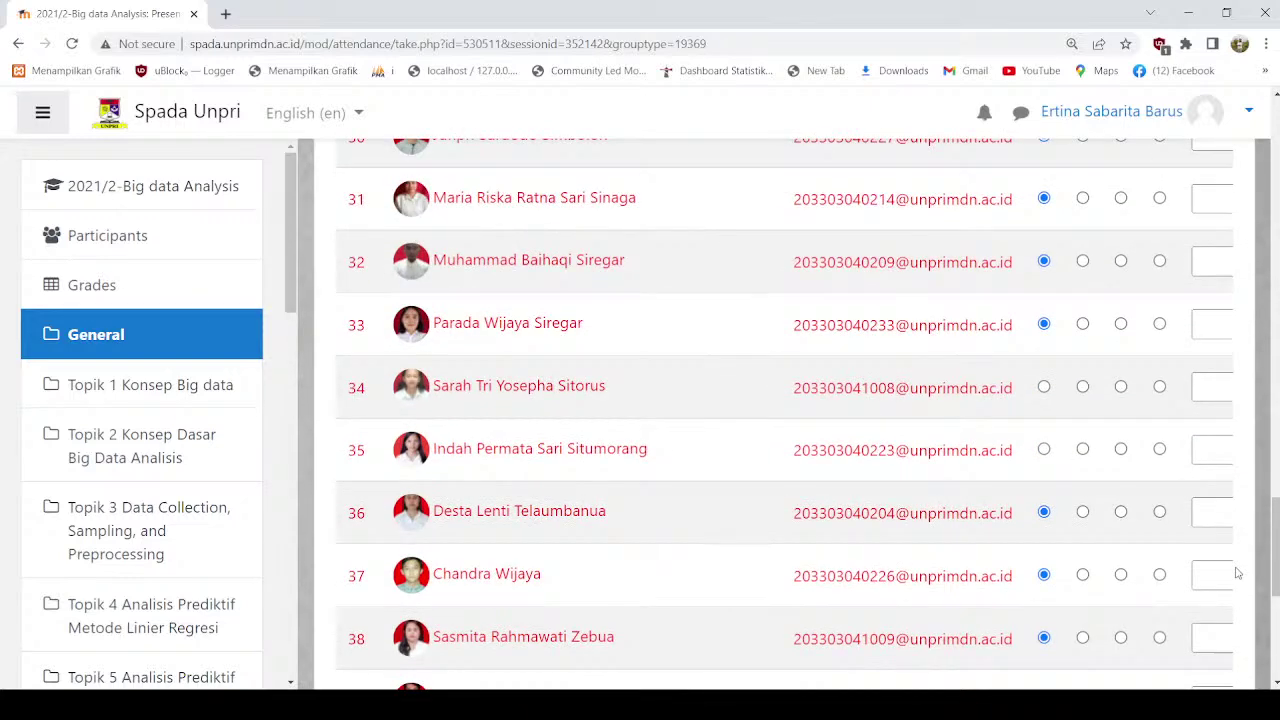
{"action": "scroll", "coordinate": [1234, 571], "scroll_direction": "up", "scroll_amount": 4}
{"action": "scroll", "coordinate": [1234, 571], "scroll_direction": "up", "scroll_amount": 1}
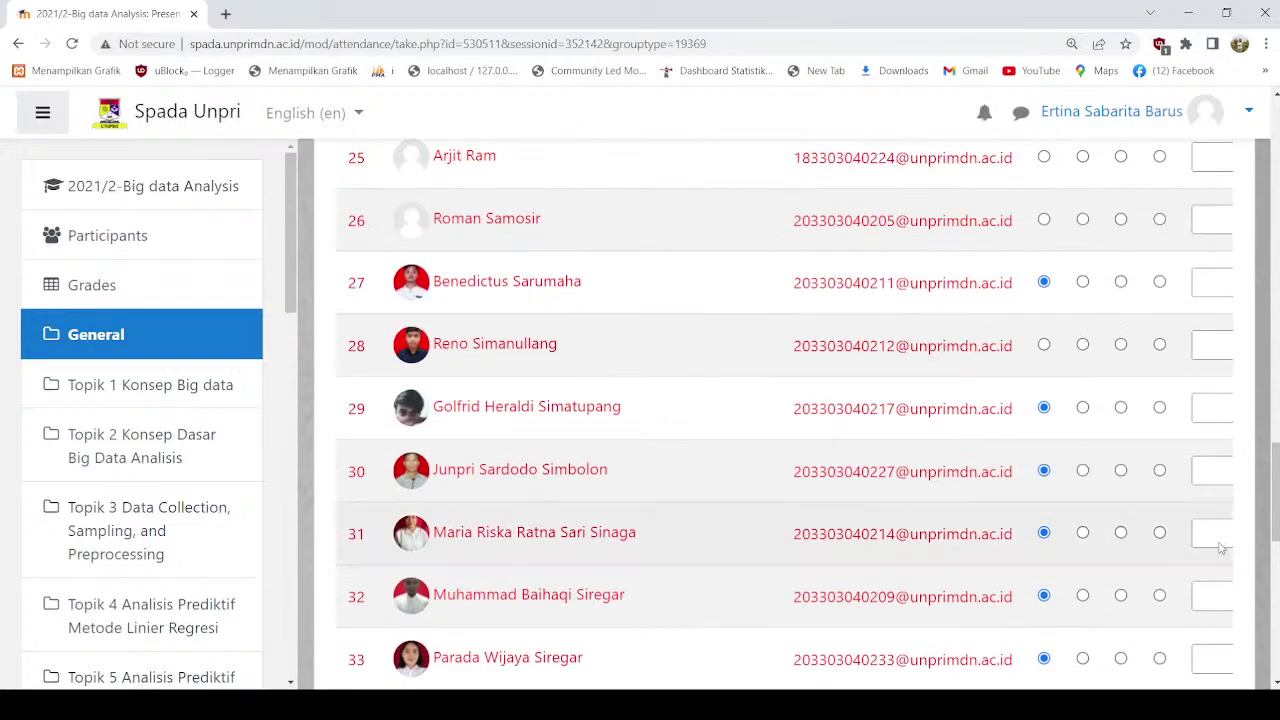
{"action": "left_click", "coordinate": [1043, 345]}
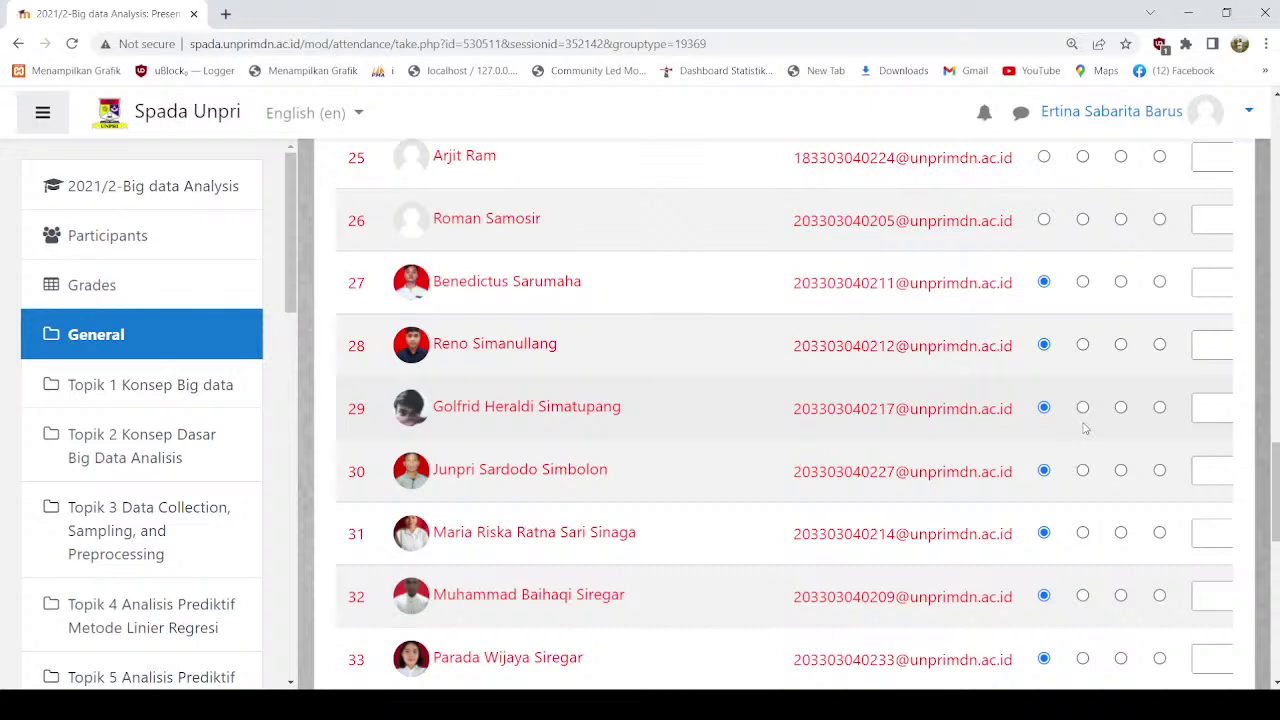
Step: Look back over the list and mark student 35 as Present
{"action": "scroll", "coordinate": [1085, 428], "scroll_direction": "up", "scroll_amount": 3}
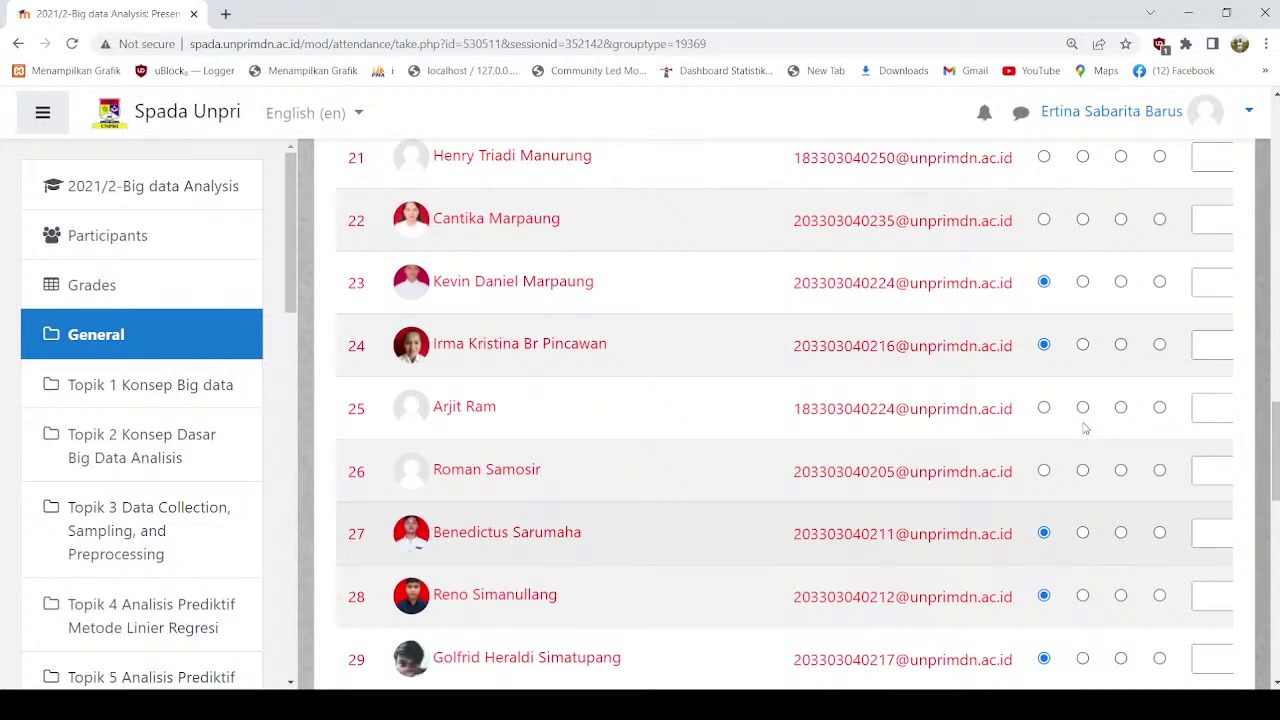
{"action": "scroll", "coordinate": [1085, 428], "scroll_direction": "up", "scroll_amount": 2}
{"action": "scroll", "coordinate": [1085, 428], "scroll_direction": "up", "scroll_amount": 3}
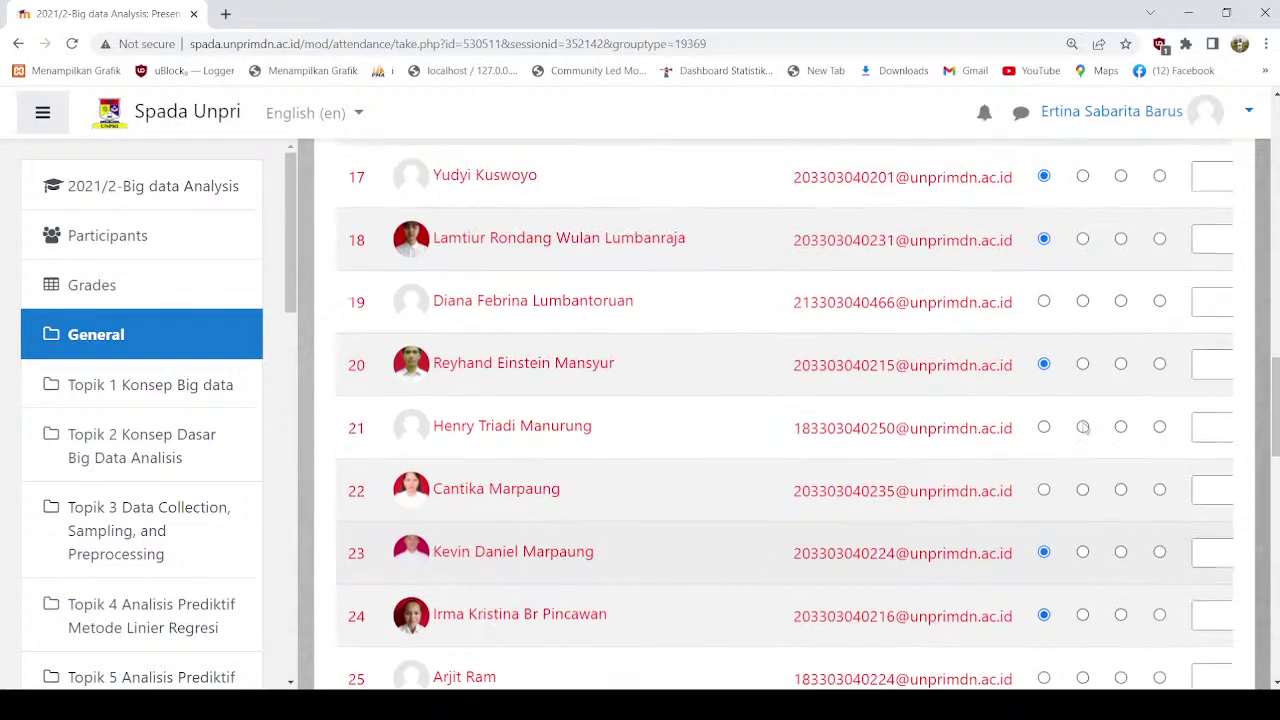
{"action": "scroll", "coordinate": [1085, 428], "scroll_direction": "up", "scroll_amount": 4}
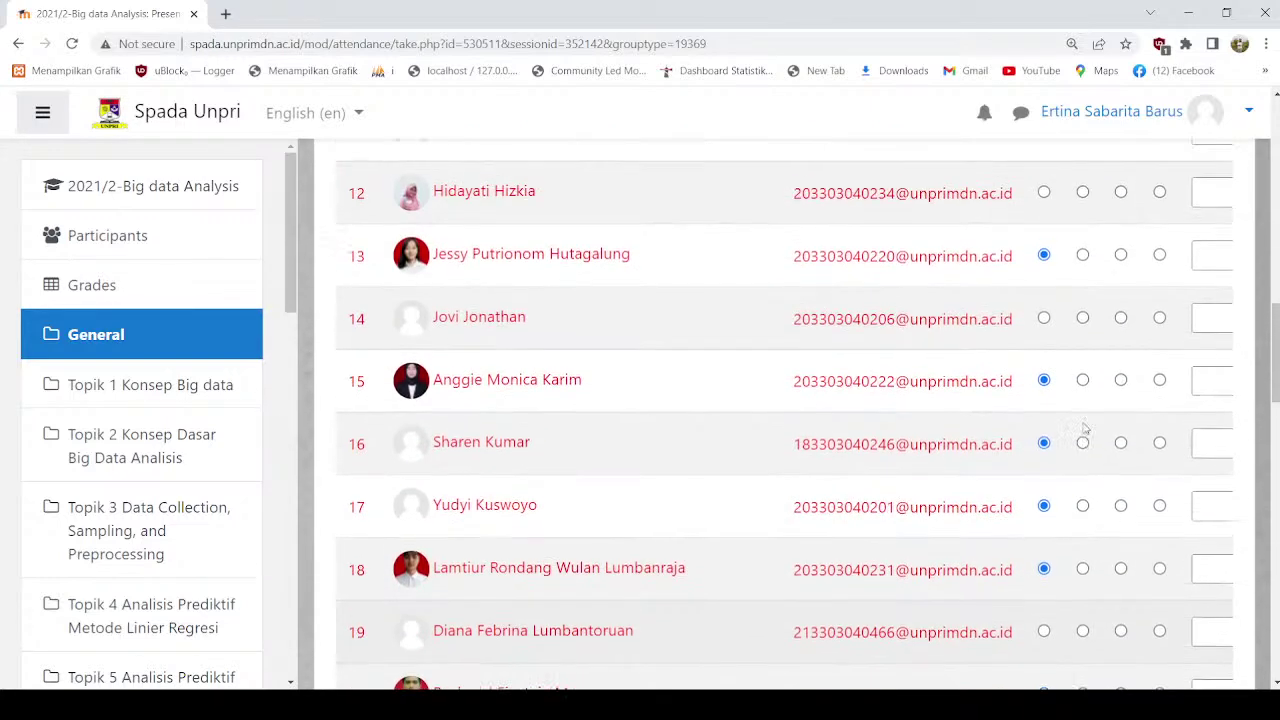
{"action": "scroll", "coordinate": [1085, 428], "scroll_direction": "up", "scroll_amount": 3}
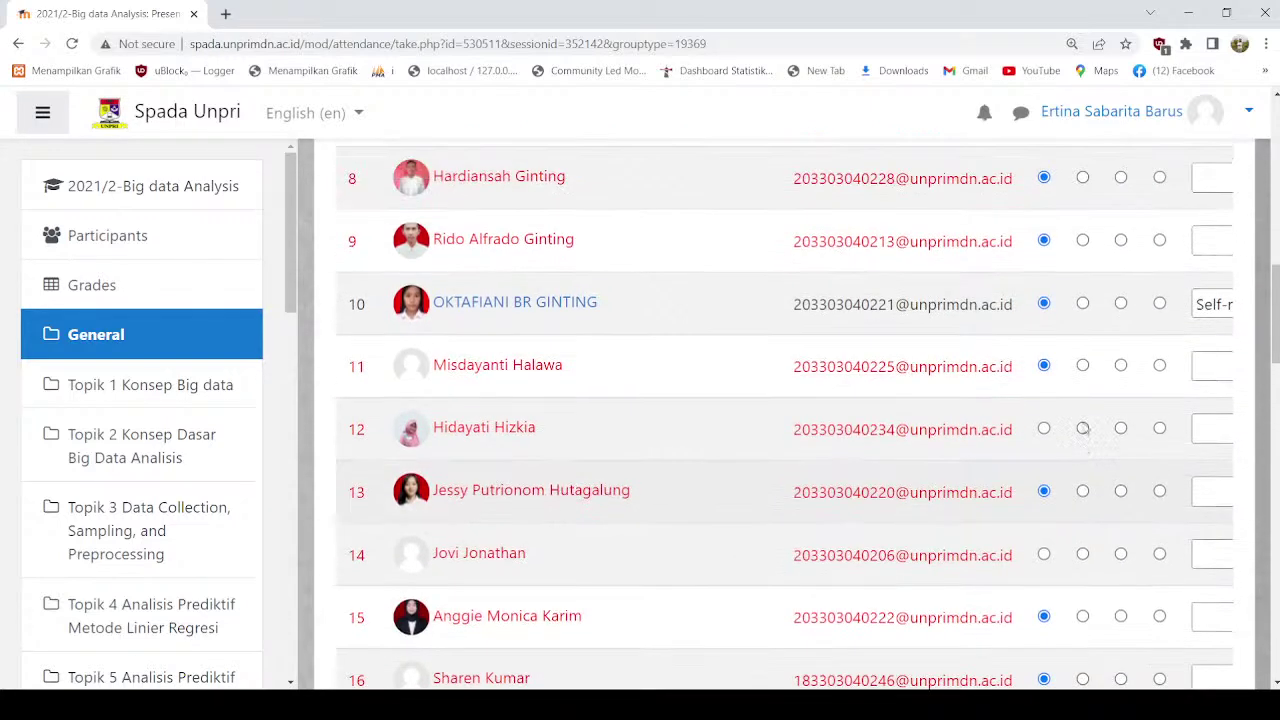
{"action": "scroll", "coordinate": [1085, 428], "scroll_direction": "up", "scroll_amount": 3}
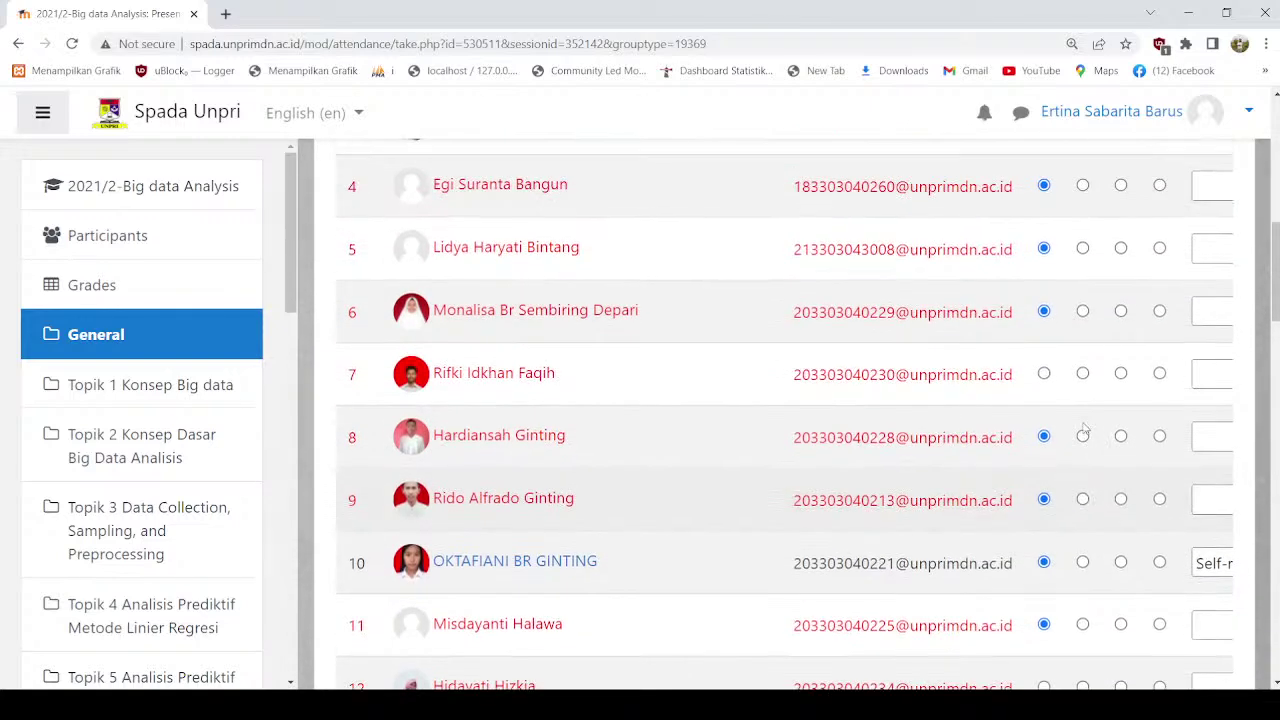
{"action": "scroll", "coordinate": [1085, 428], "scroll_direction": "up", "scroll_amount": 2}
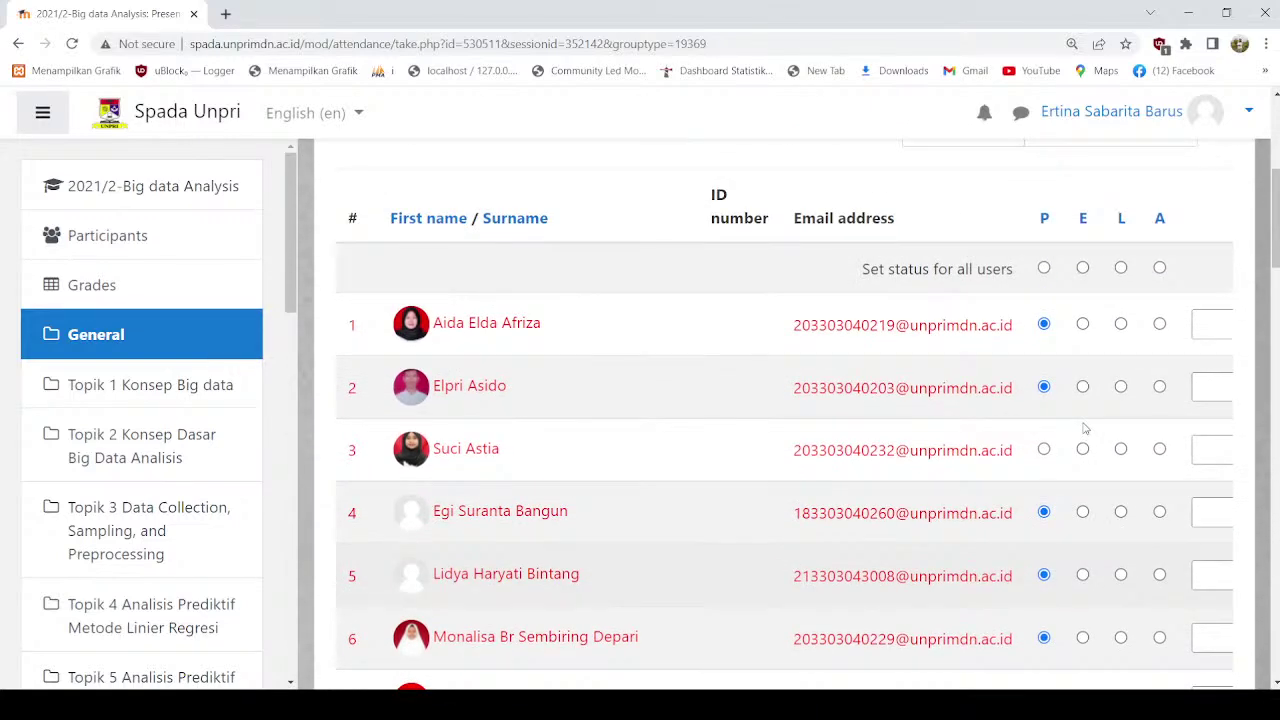
{"action": "scroll", "coordinate": [1085, 428], "scroll_direction": "down", "scroll_amount": 8}
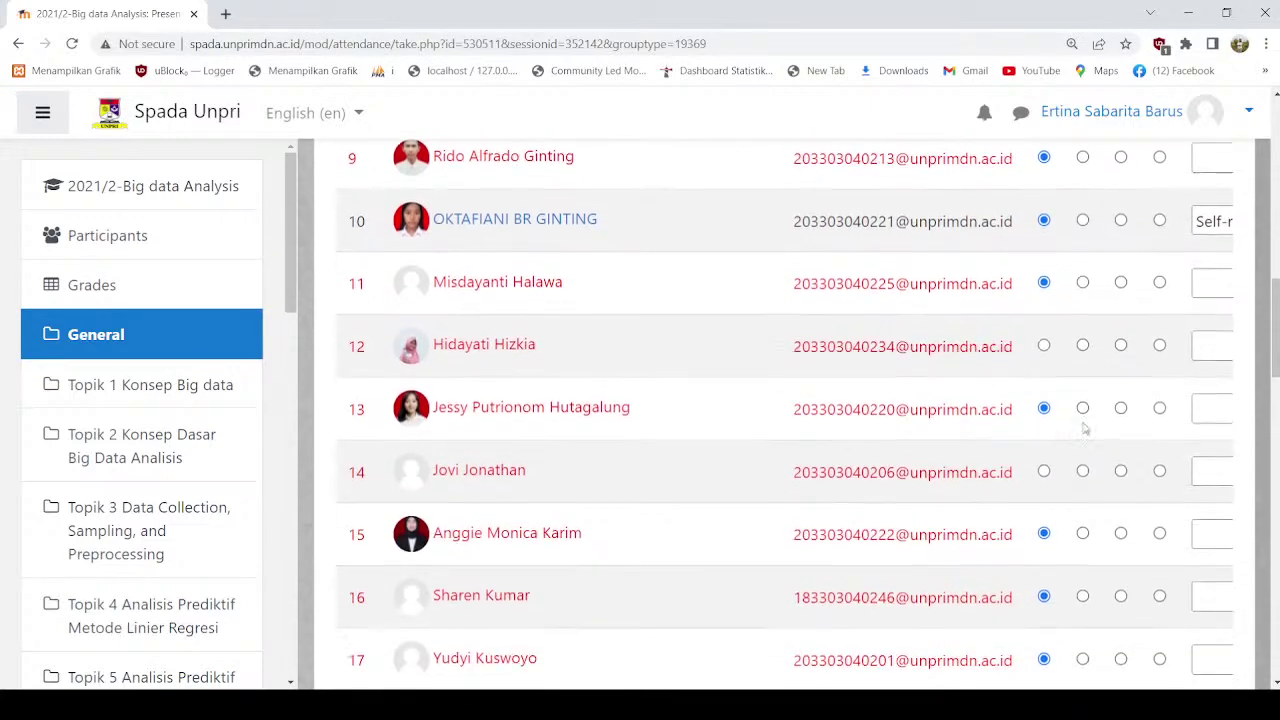
{"action": "scroll", "coordinate": [1085, 428], "scroll_direction": "down", "scroll_amount": 5}
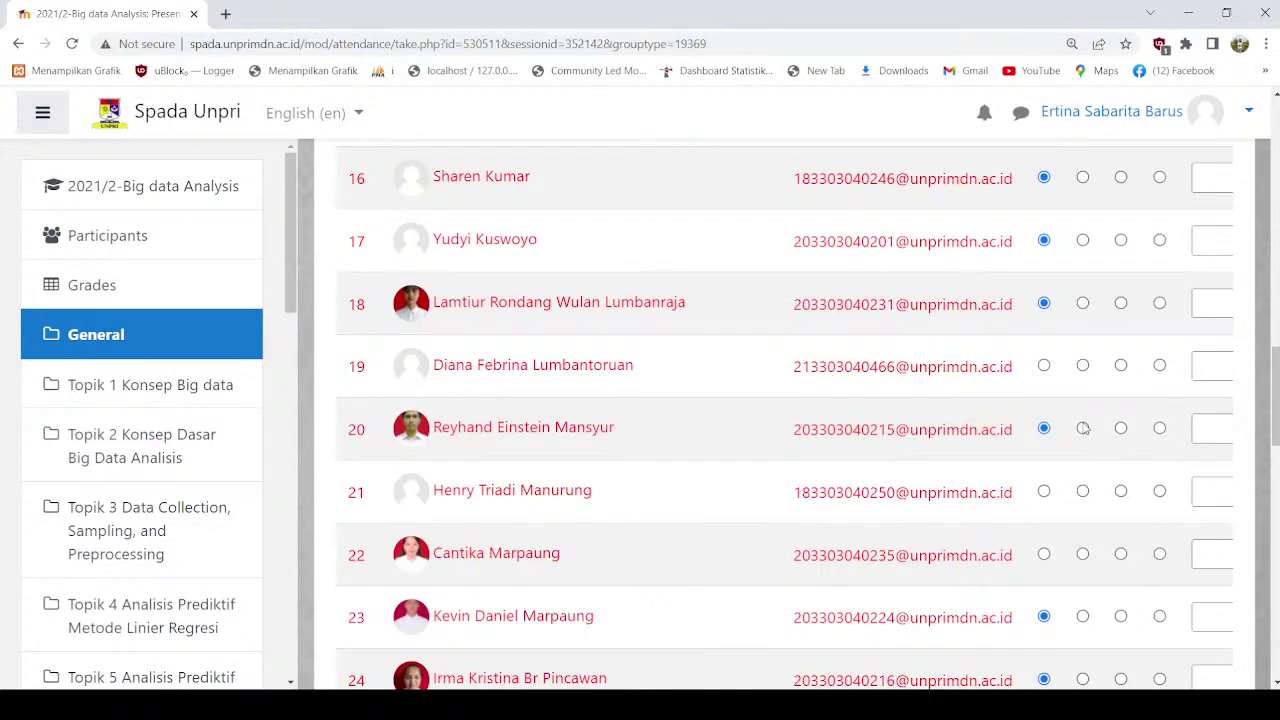
{"action": "scroll", "coordinate": [1084, 428], "scroll_direction": "down", "scroll_amount": 6}
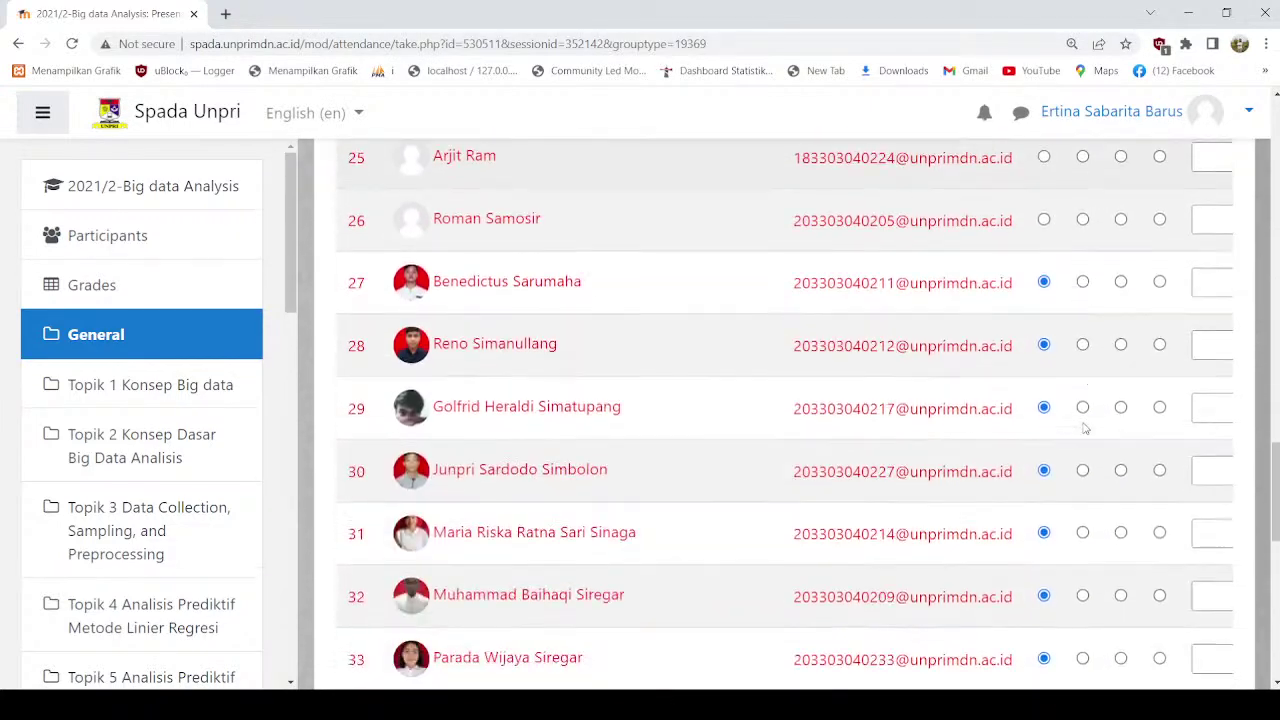
{"action": "scroll", "coordinate": [1085, 428], "scroll_direction": "down", "scroll_amount": 4}
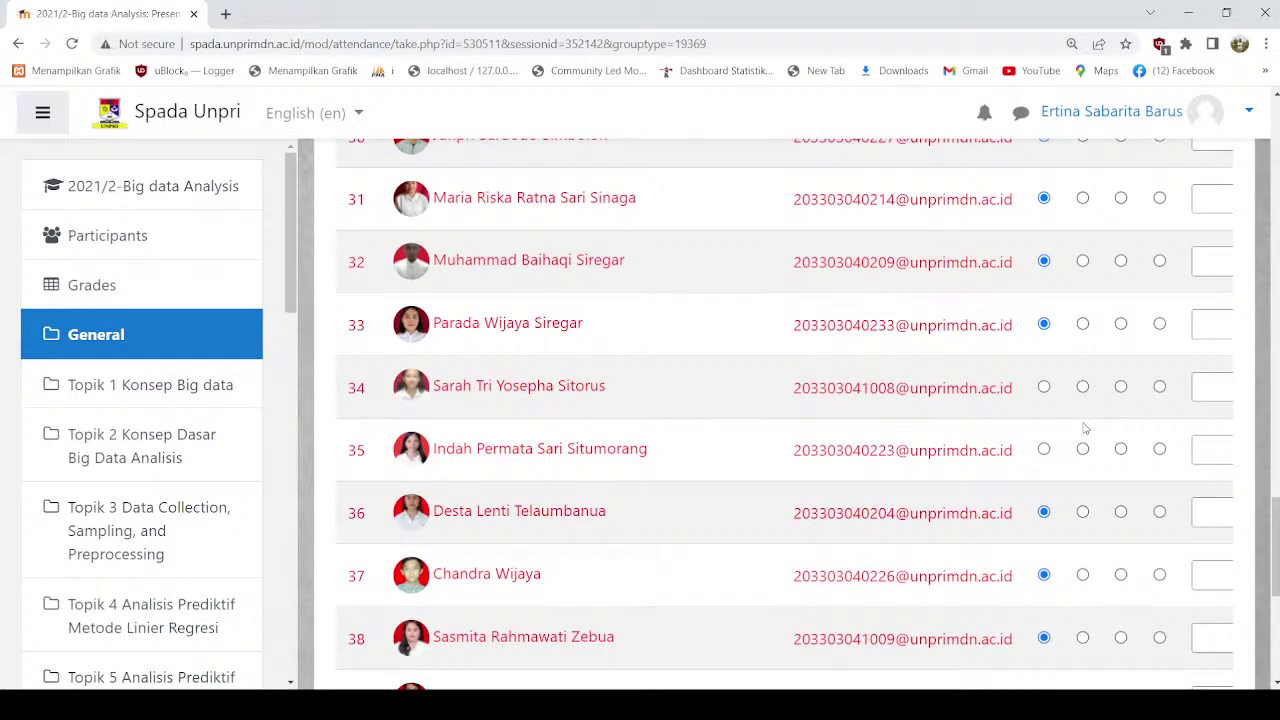
{"action": "left_click", "coordinate": [1044, 449]}
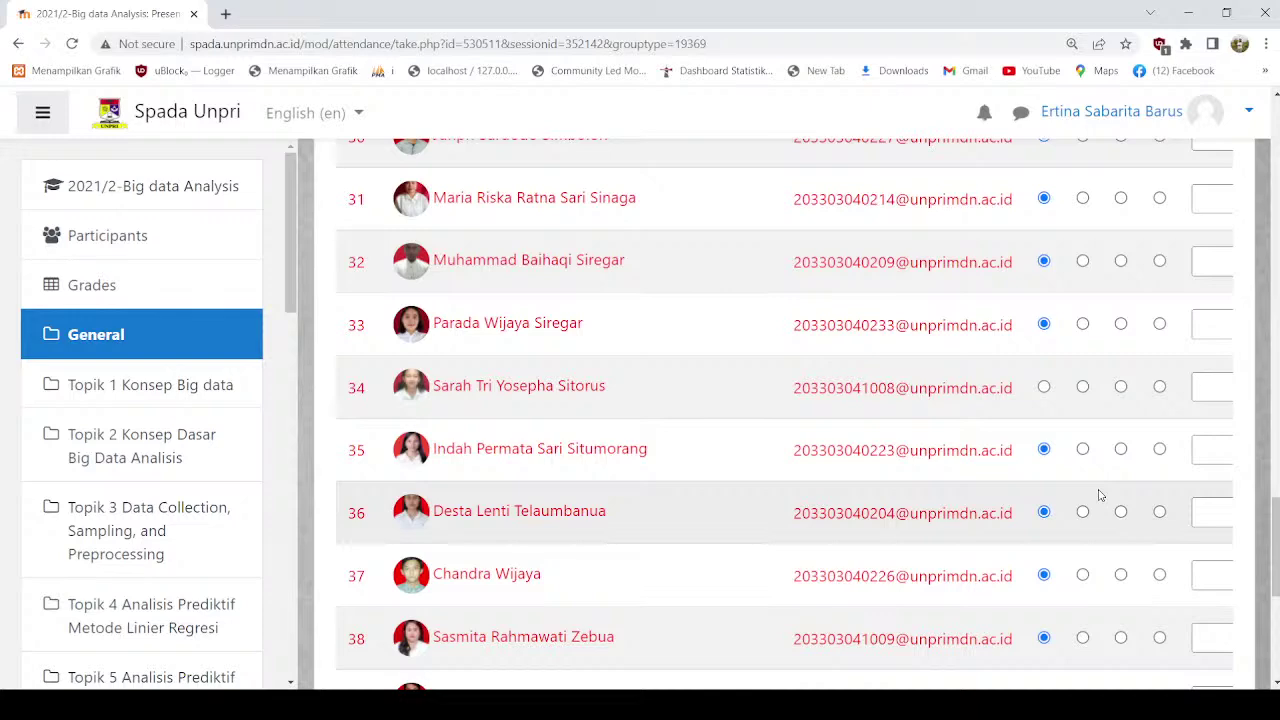
{"action": "scroll", "coordinate": [1100, 495], "scroll_direction": "down", "scroll_amount": 4}
Step: Mark students 34, 26, 25, 22 and 21 as Absent
{"action": "scroll", "coordinate": [1105, 497], "scroll_direction": "up", "scroll_amount": 2}
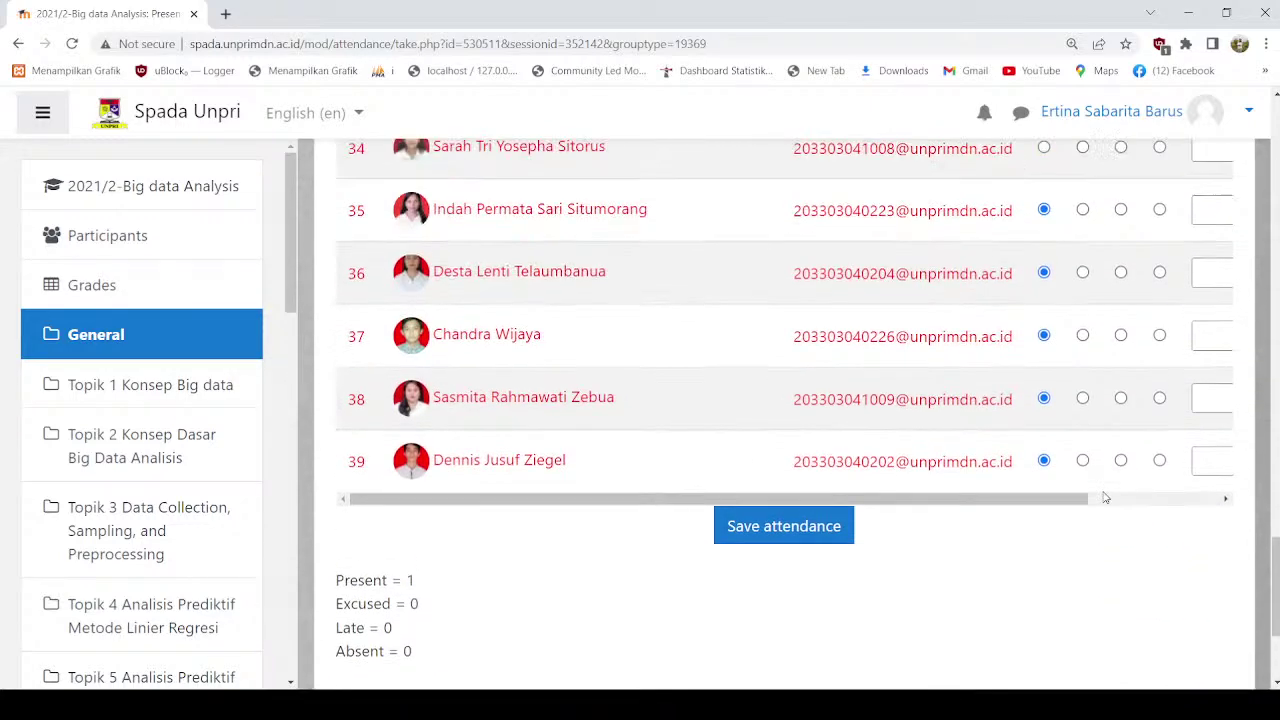
{"action": "scroll", "coordinate": [1105, 497], "scroll_direction": "up", "scroll_amount": 3}
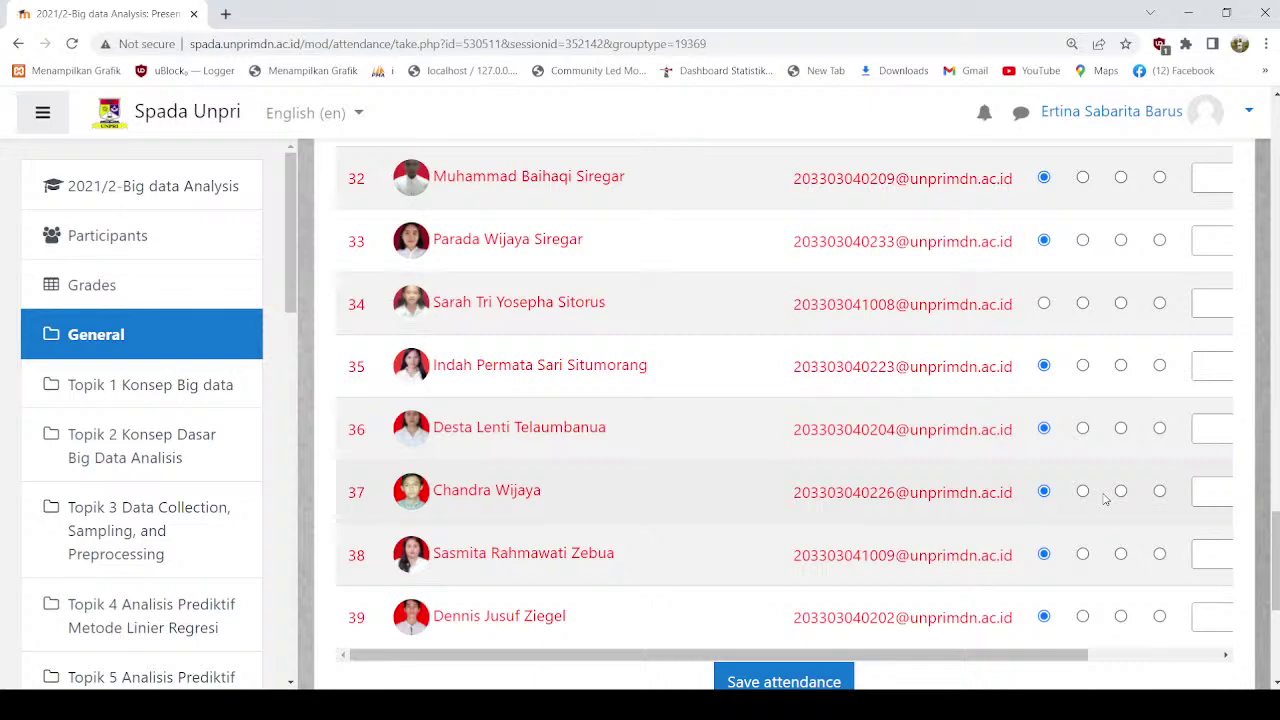
{"action": "scroll", "coordinate": [1105, 497], "scroll_direction": "up", "scroll_amount": 2}
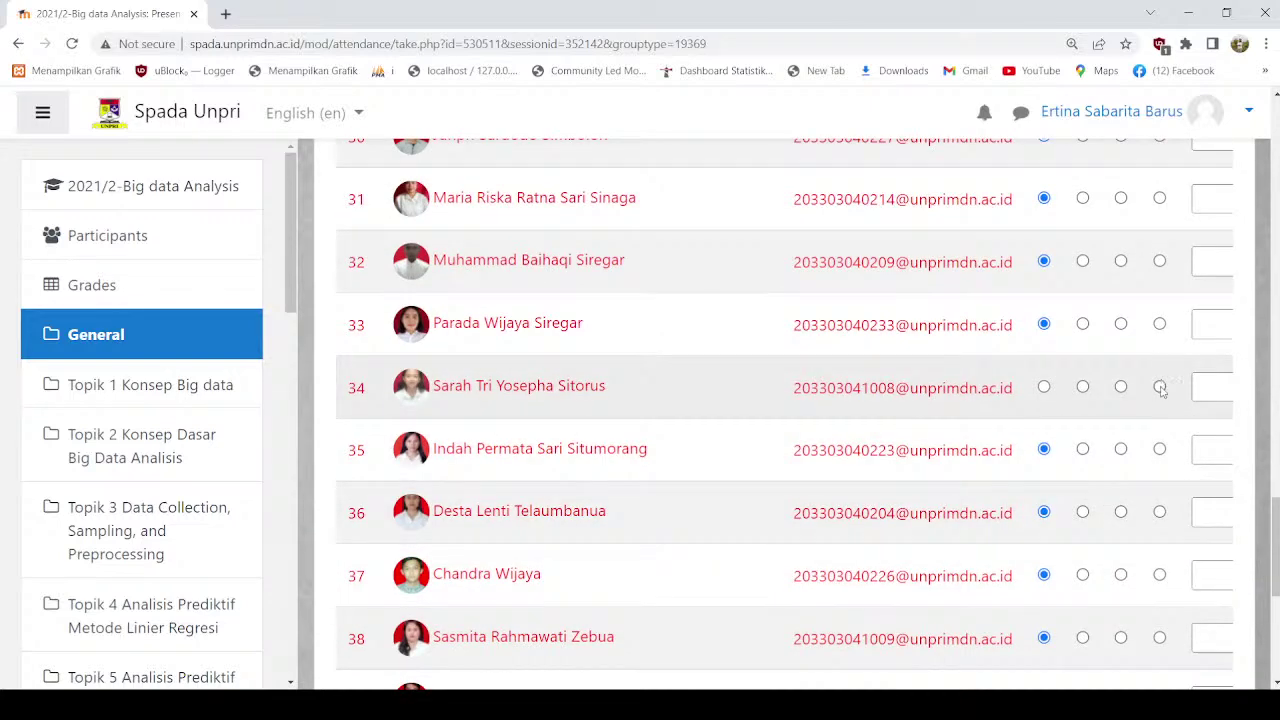
{"action": "scroll", "coordinate": [1160, 390], "scroll_direction": "up", "scroll_amount": 4}
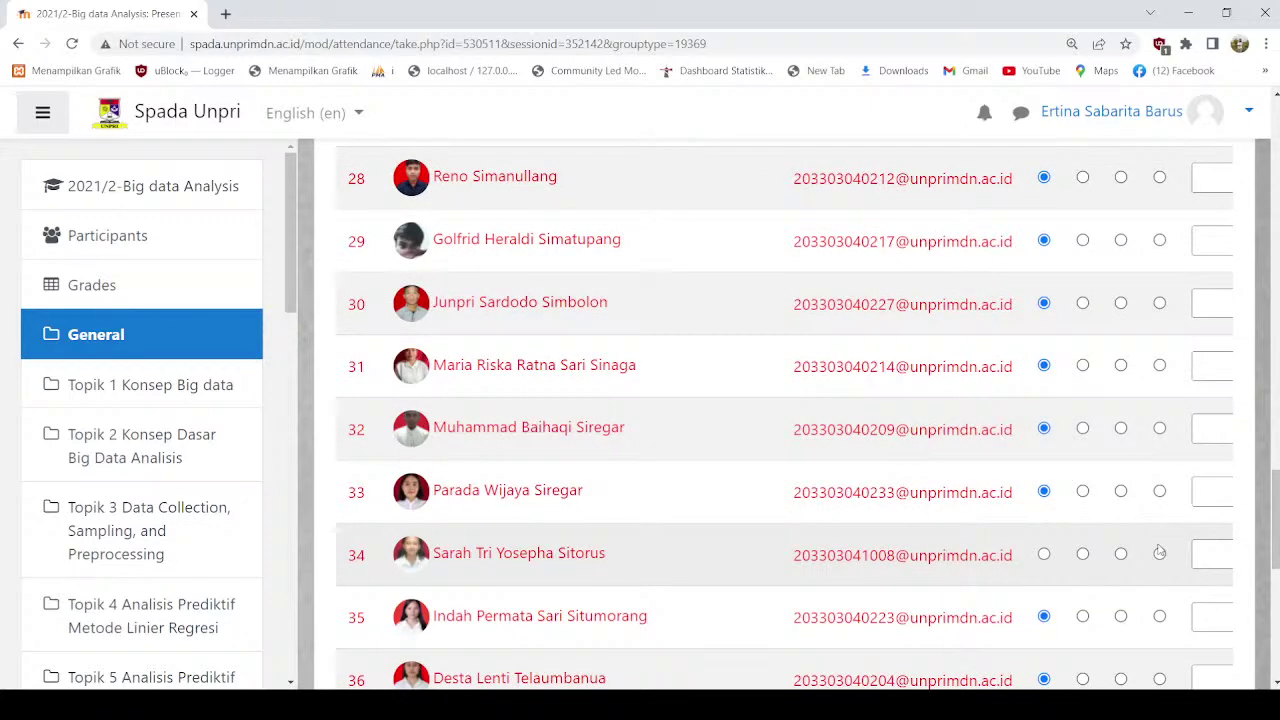
{"action": "left_click", "coordinate": [1159, 553]}
{"action": "scroll", "coordinate": [1127, 492], "scroll_direction": "up", "scroll_amount": 4}
{"action": "scroll", "coordinate": [1127, 492], "scroll_direction": "up", "scroll_amount": 2}
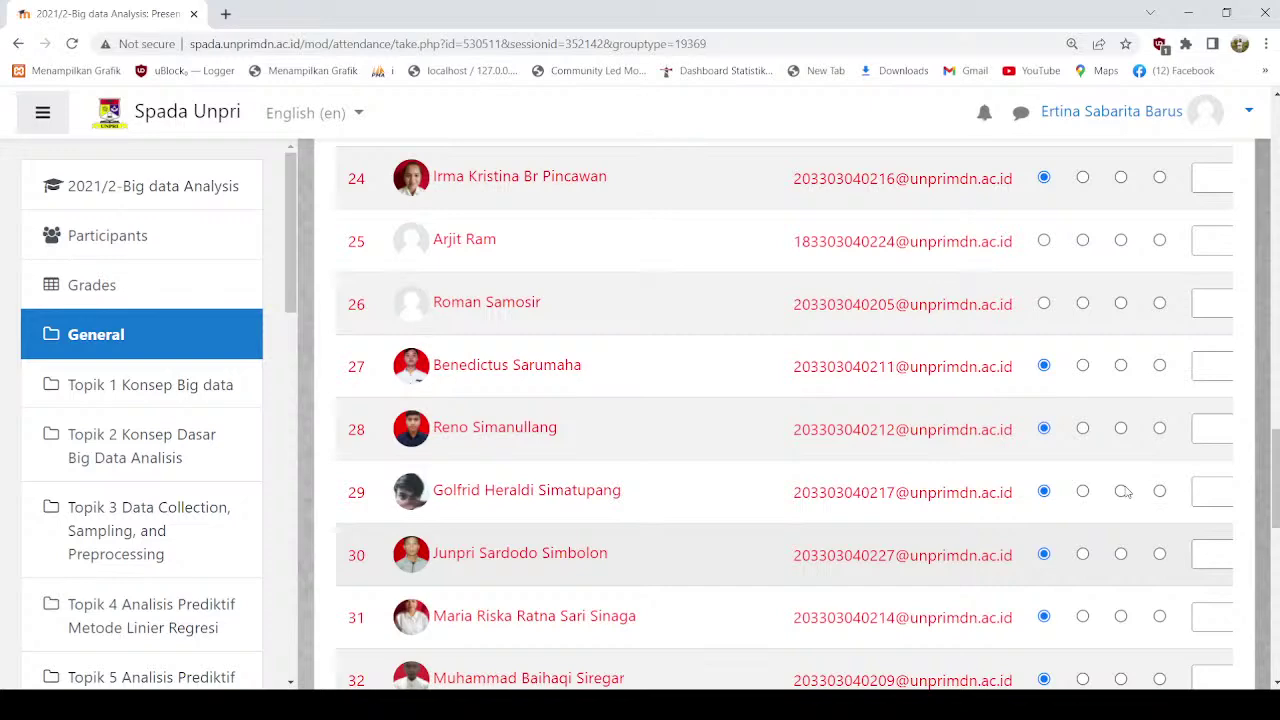
{"action": "scroll", "coordinate": [1127, 492], "scroll_direction": "up", "scroll_amount": 2}
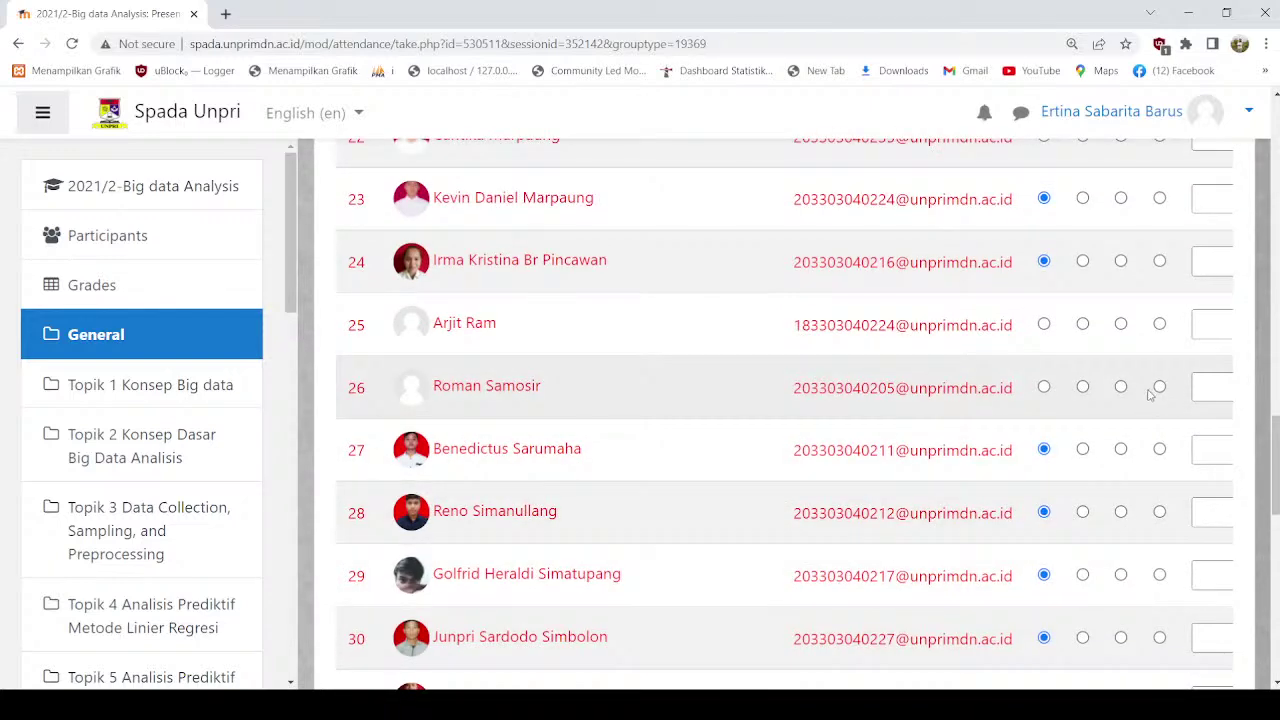
{"action": "left_click", "coordinate": [1159, 387]}
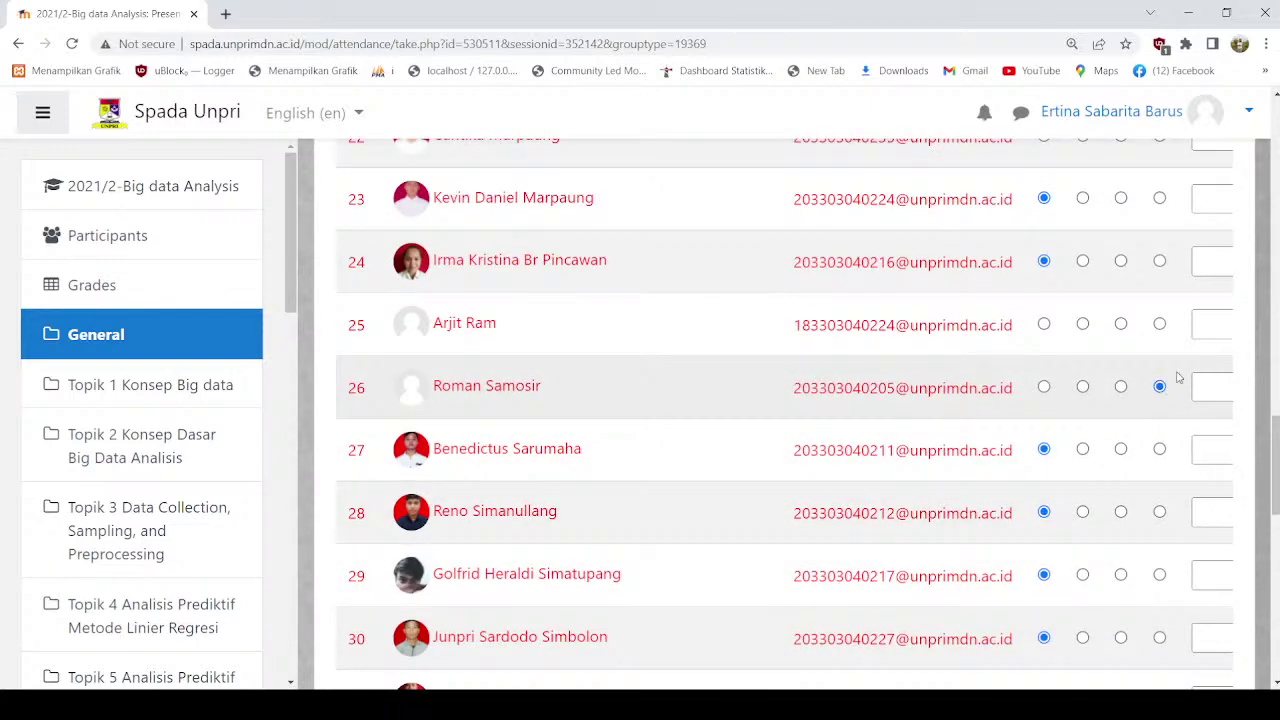
{"action": "left_click", "coordinate": [1159, 324]}
{"action": "scroll", "coordinate": [1166, 396], "scroll_direction": "up", "scroll_amount": 3}
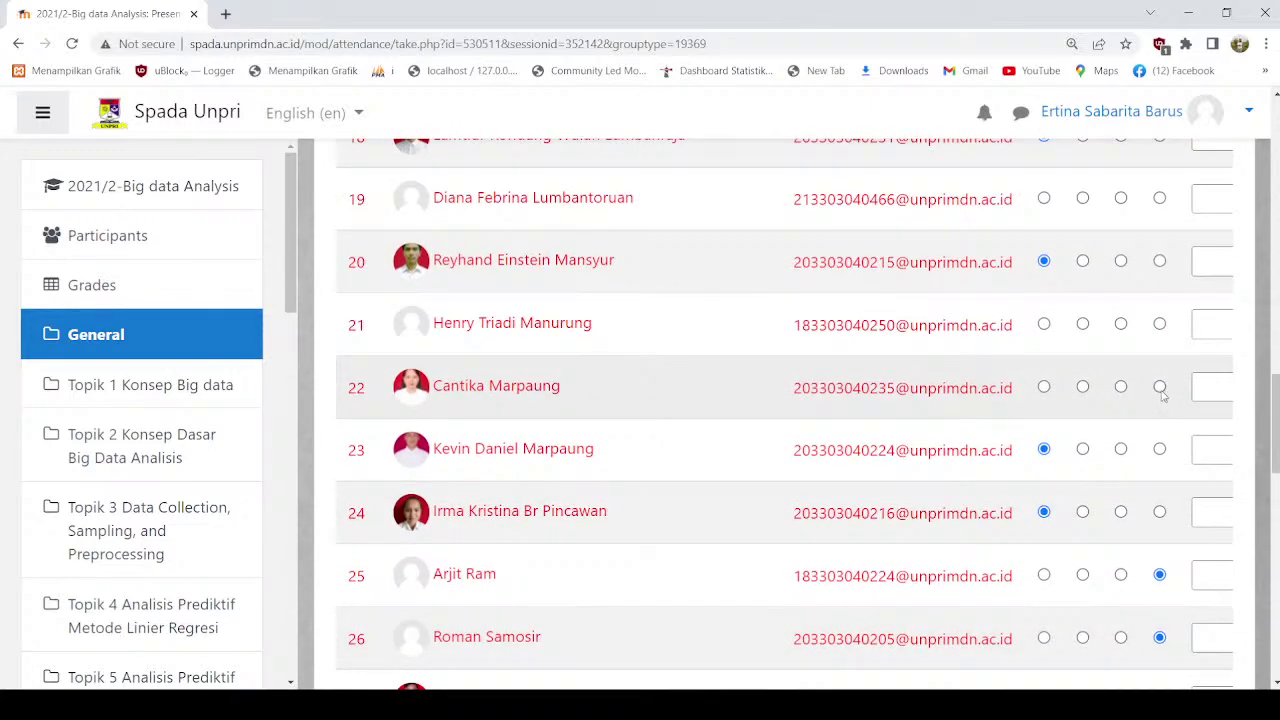
{"action": "left_click", "coordinate": [1162, 393]}
{"action": "left_click", "coordinate": [1160, 326]}
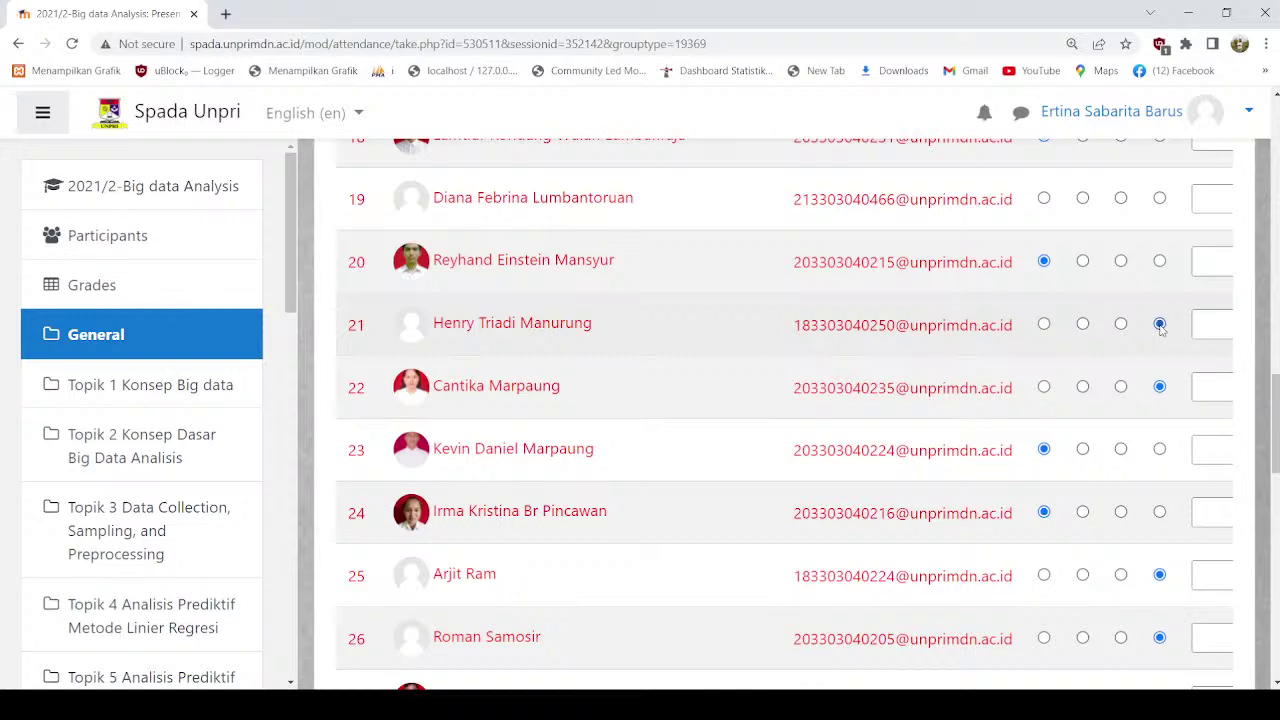
Step: Mark students 19, 14, 12, 7 and 3 as Absent
{"action": "scroll", "coordinate": [1160, 330], "scroll_direction": "up", "scroll_amount": 1}
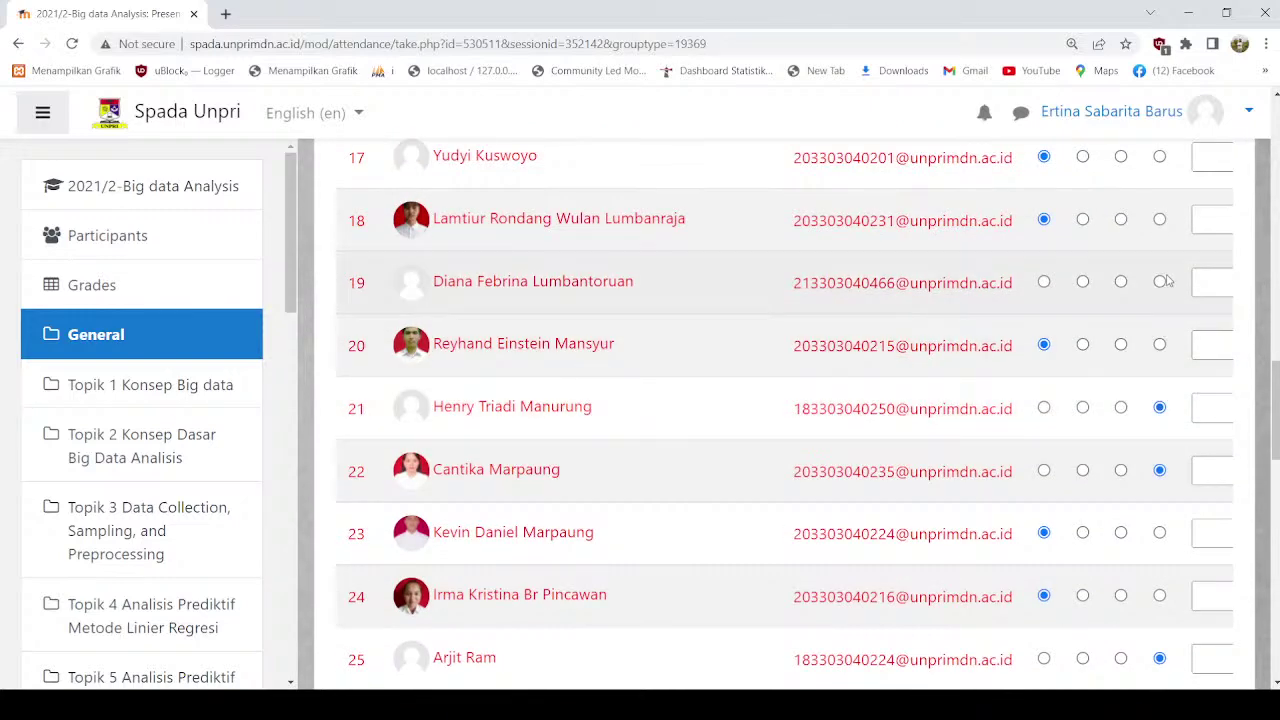
{"action": "left_click", "coordinate": [1160, 282]}
{"action": "scroll", "coordinate": [1157, 296], "scroll_direction": "up", "scroll_amount": 3}
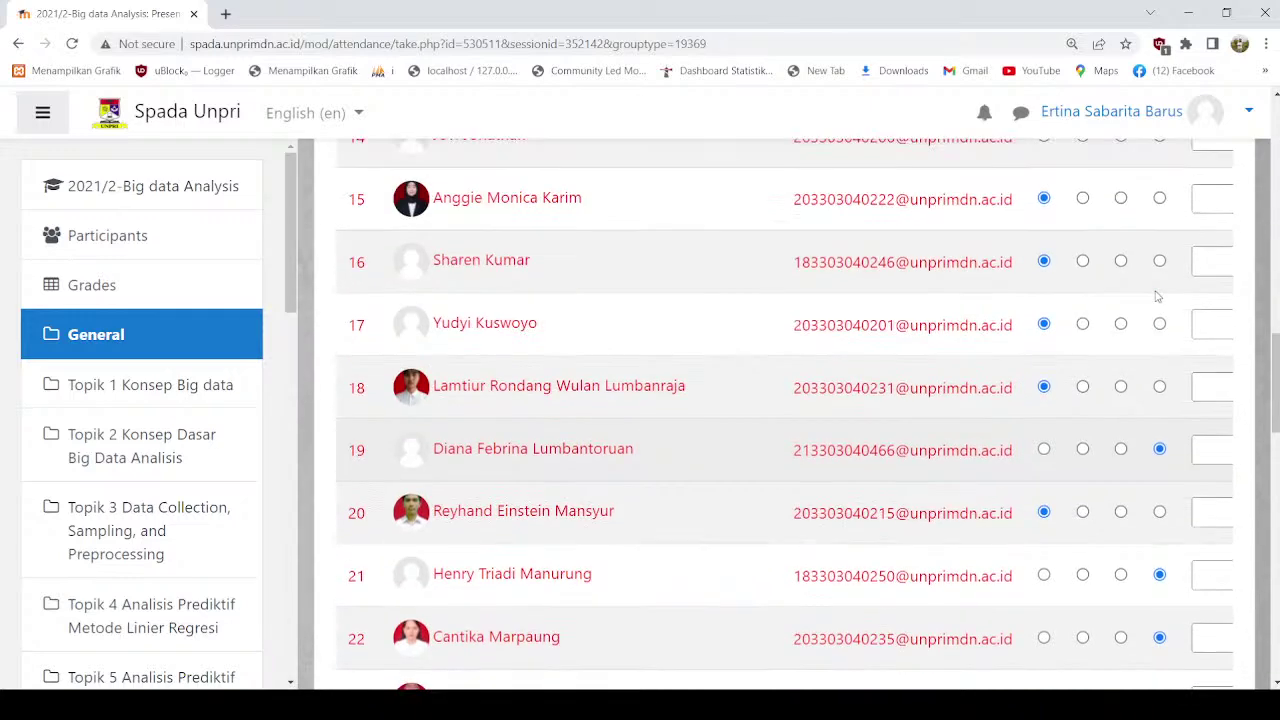
{"action": "scroll", "coordinate": [1157, 296], "scroll_direction": "up", "scroll_amount": 3}
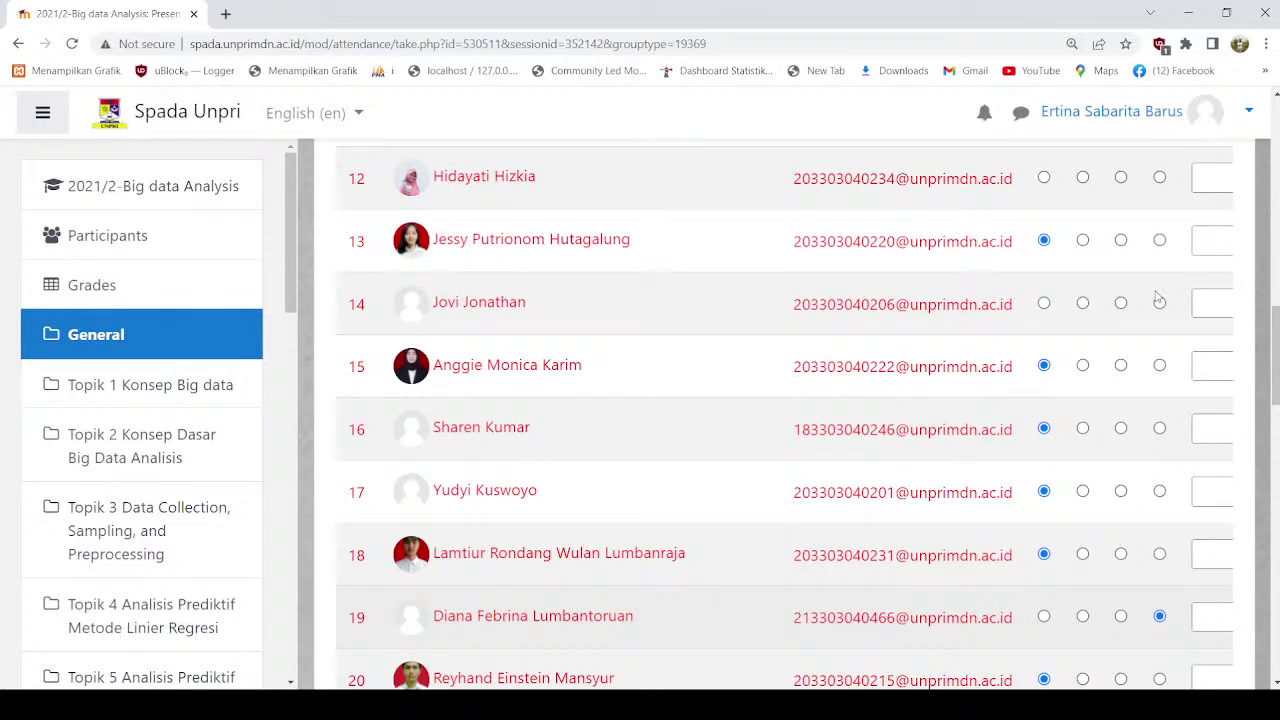
{"action": "left_click", "coordinate": [1159, 302]}
{"action": "scroll", "coordinate": [1159, 305], "scroll_direction": "up", "scroll_amount": 1}
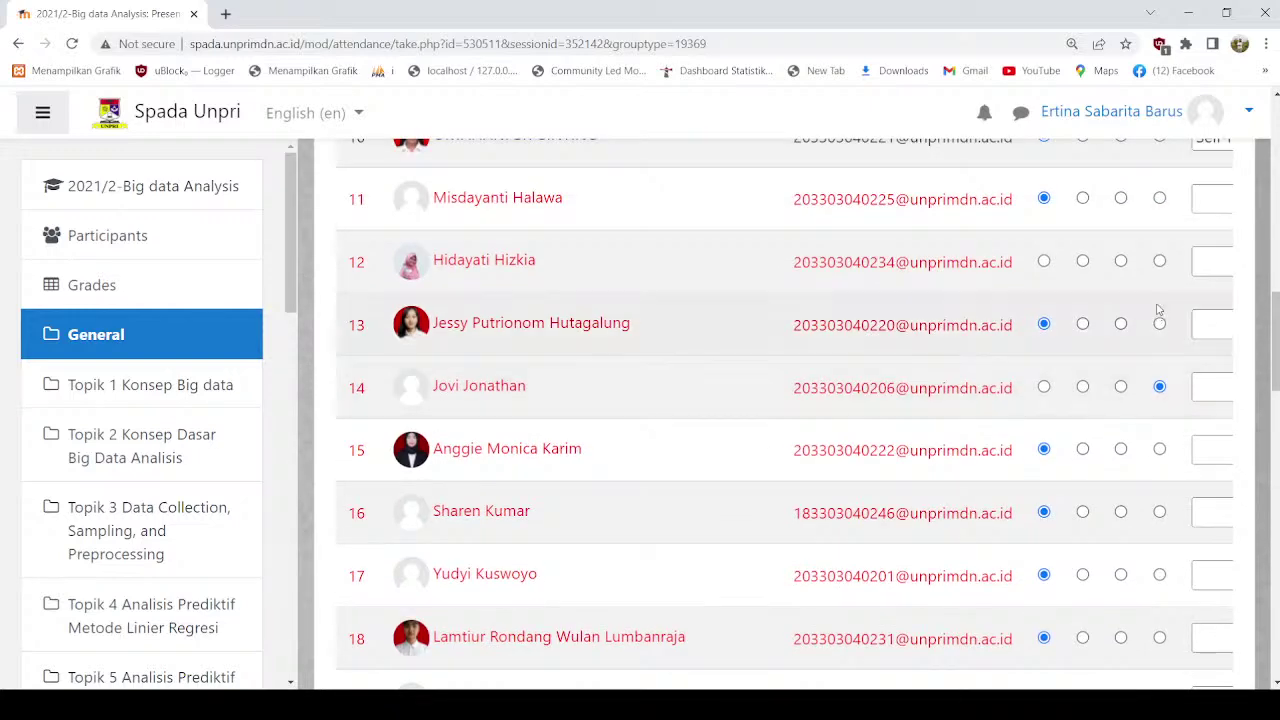
{"action": "scroll", "coordinate": [1157, 310], "scroll_direction": "up", "scroll_amount": 1}
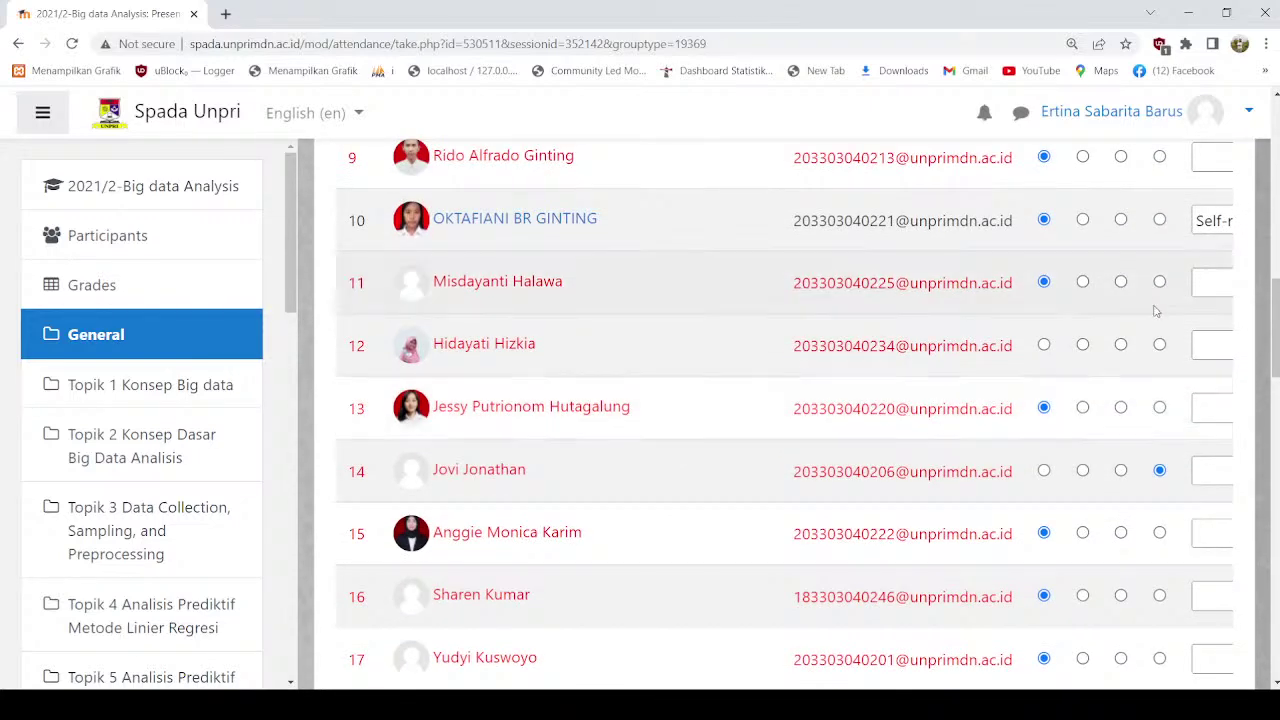
{"action": "left_click", "coordinate": [1159, 344]}
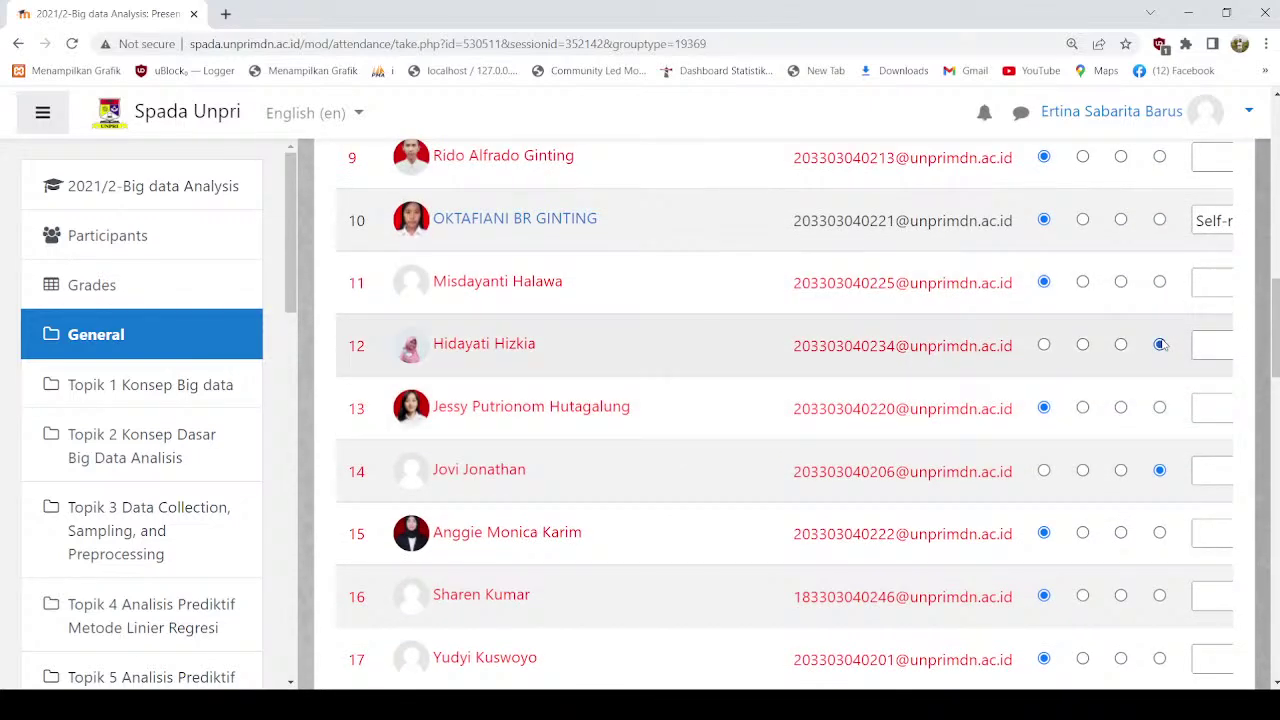
{"action": "scroll", "coordinate": [1162, 344], "scroll_direction": "up", "scroll_amount": 3}
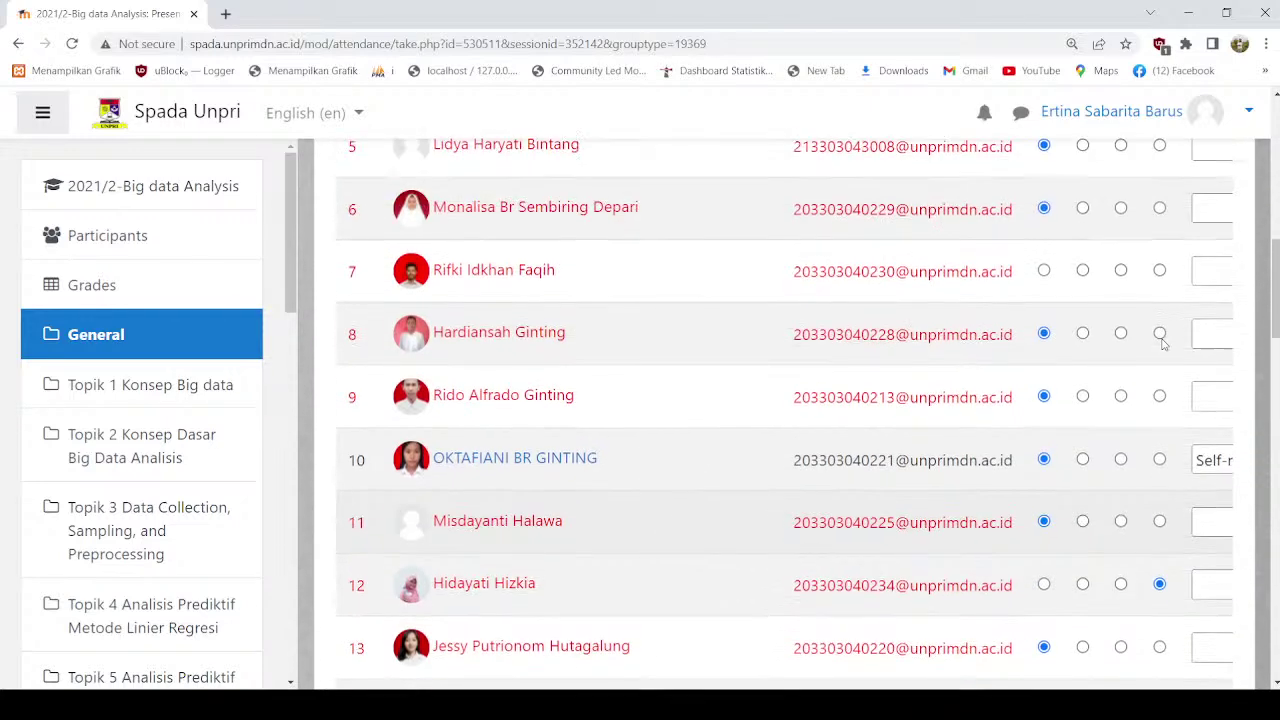
{"action": "left_click", "coordinate": [1159, 286]}
{"action": "scroll", "coordinate": [1160, 293], "scroll_direction": "up", "scroll_amount": 3}
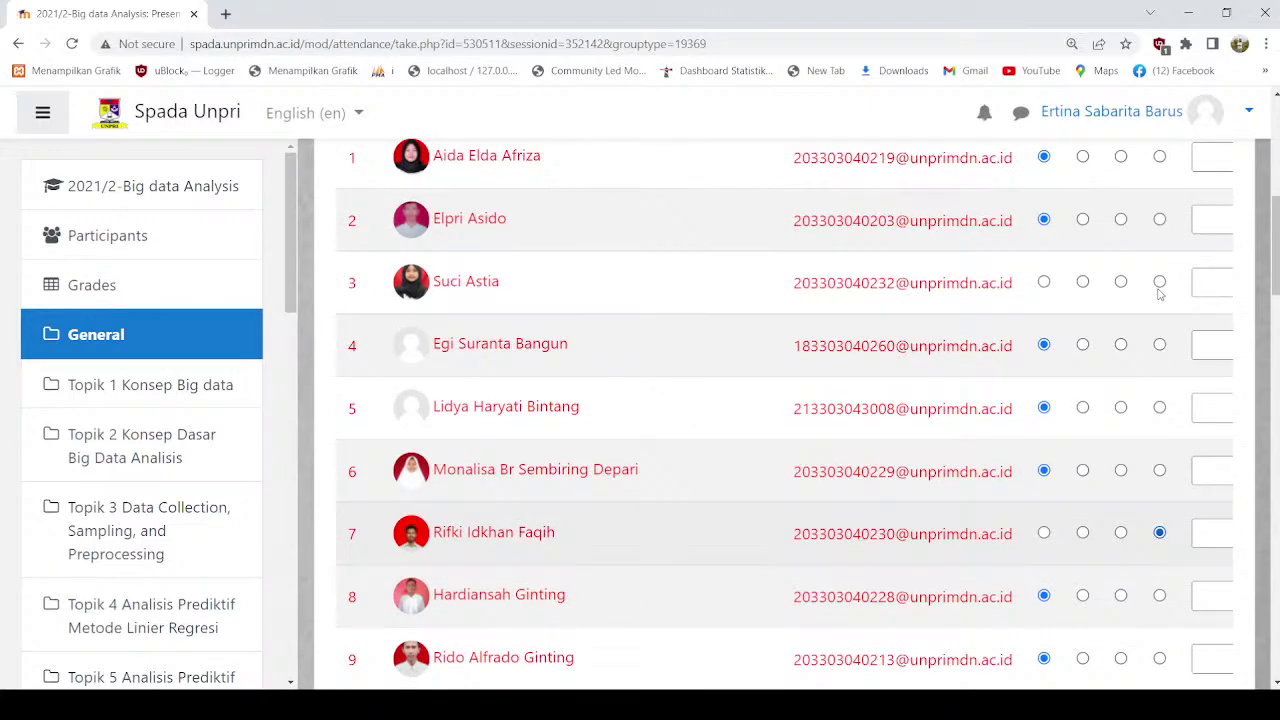
{"action": "left_click", "coordinate": [1159, 284]}
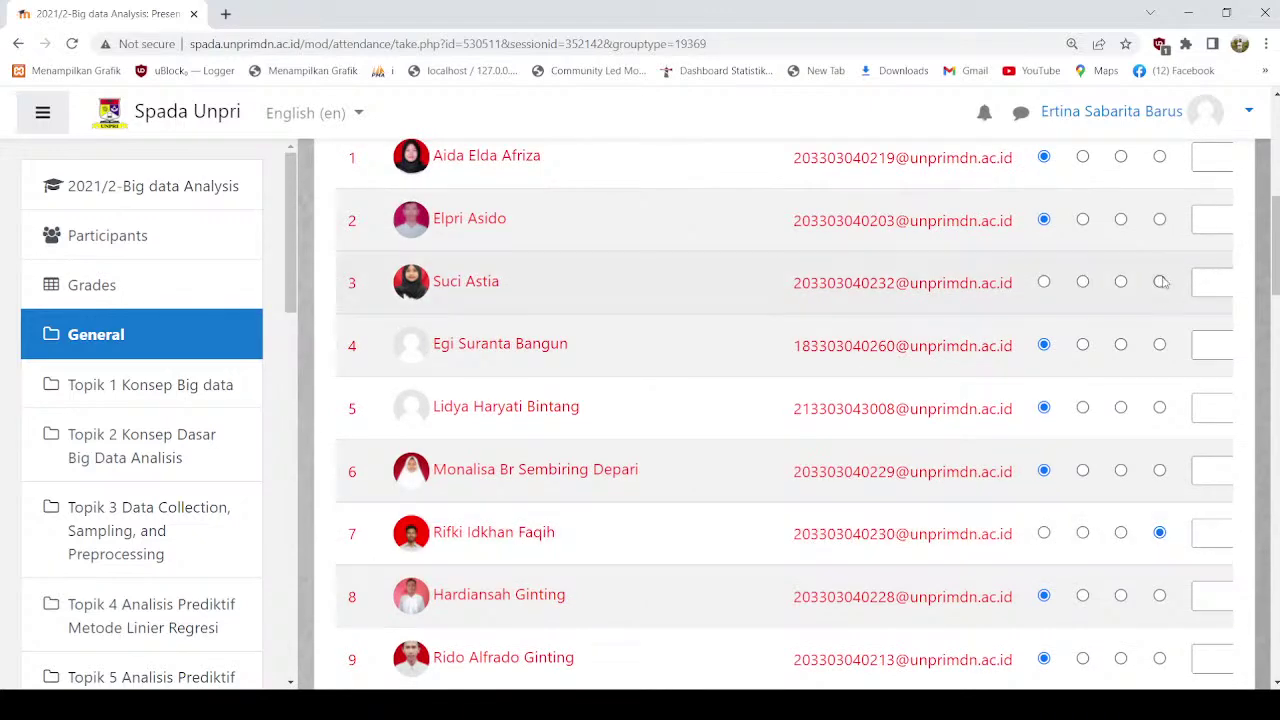
{"action": "scroll", "coordinate": [1160, 285], "scroll_direction": "up", "scroll_amount": 3}
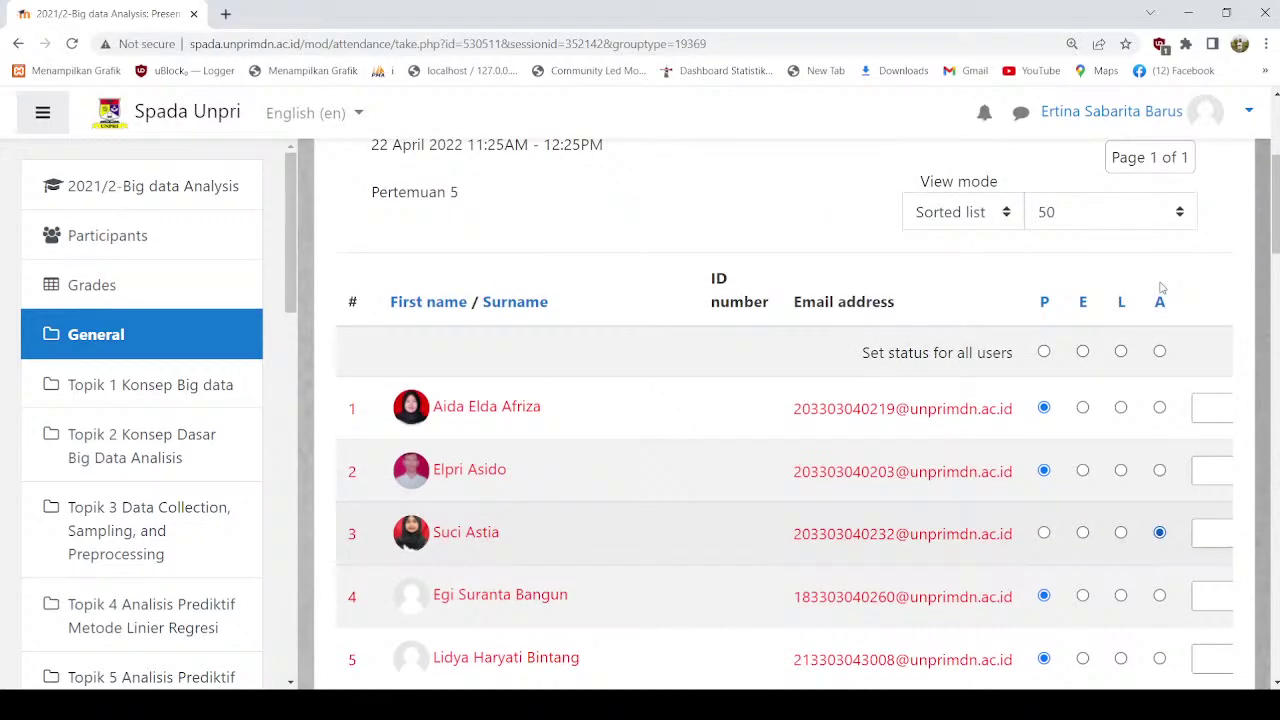
{"action": "scroll", "coordinate": [1160, 290], "scroll_direction": "down", "scroll_amount": 12}
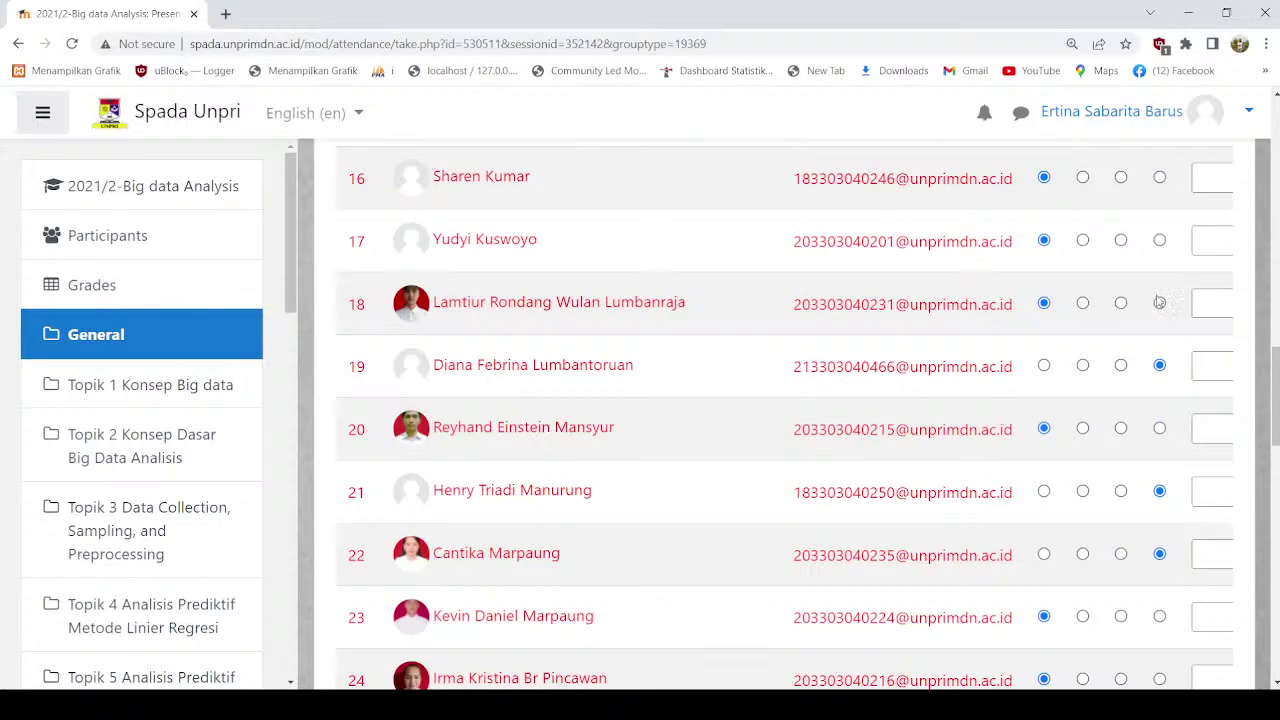
{"action": "scroll", "coordinate": [1162, 315], "scroll_direction": "down", "scroll_amount": 12}
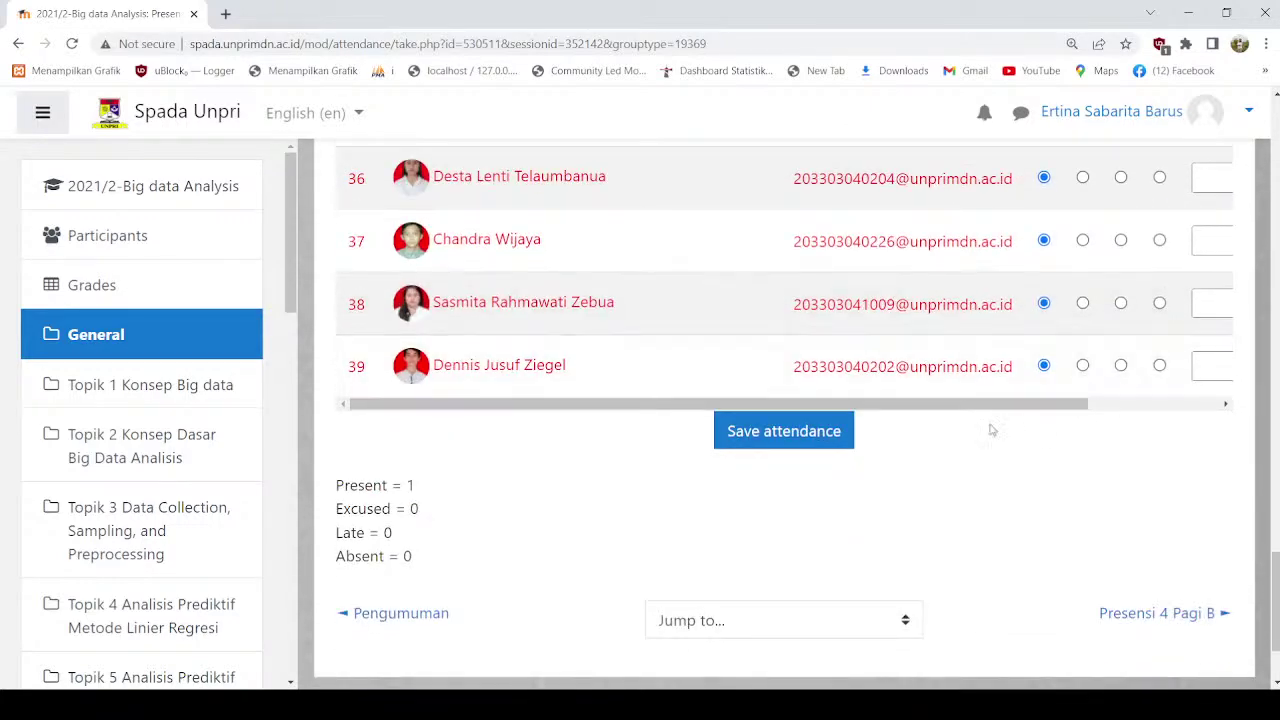
Step: Save the Pertemuan 5 attendance marks
{"action": "left_click", "coordinate": [815, 441]}
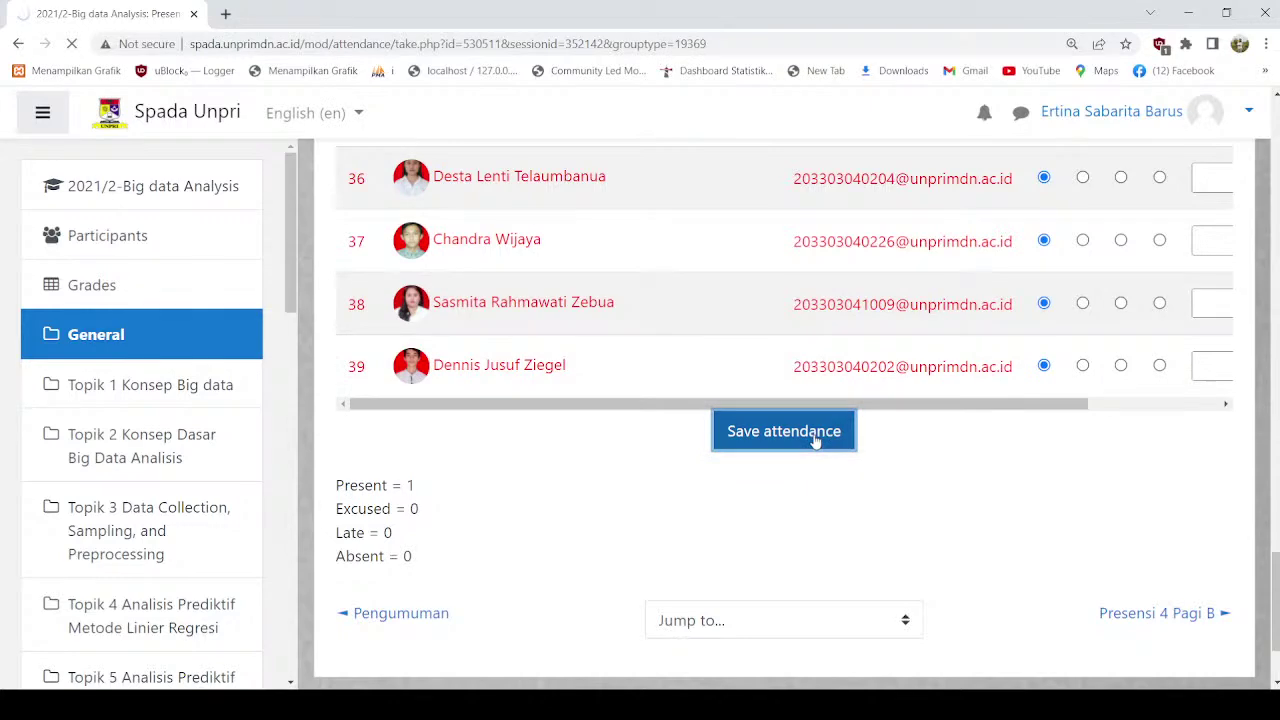
{"action": "scroll", "coordinate": [830, 436], "scroll_direction": "down", "scroll_amount": 7}
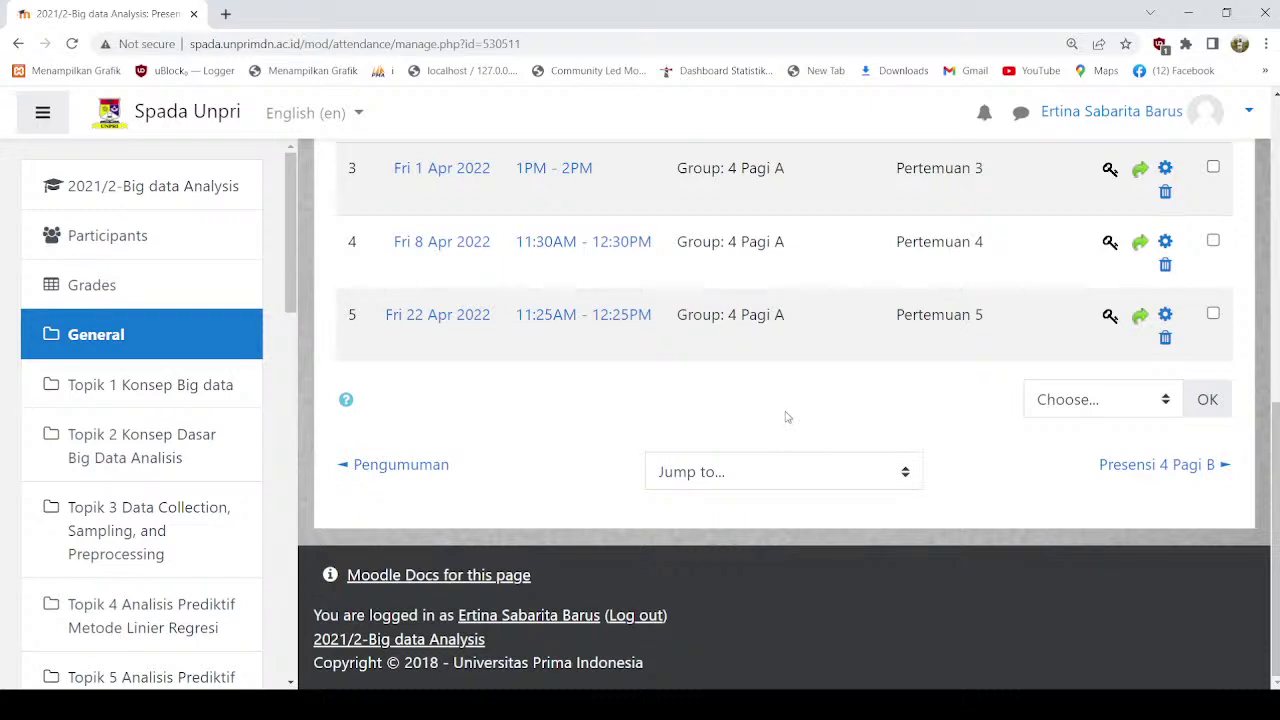
{"action": "scroll", "coordinate": [751, 400], "scroll_direction": "up", "scroll_amount": 3}
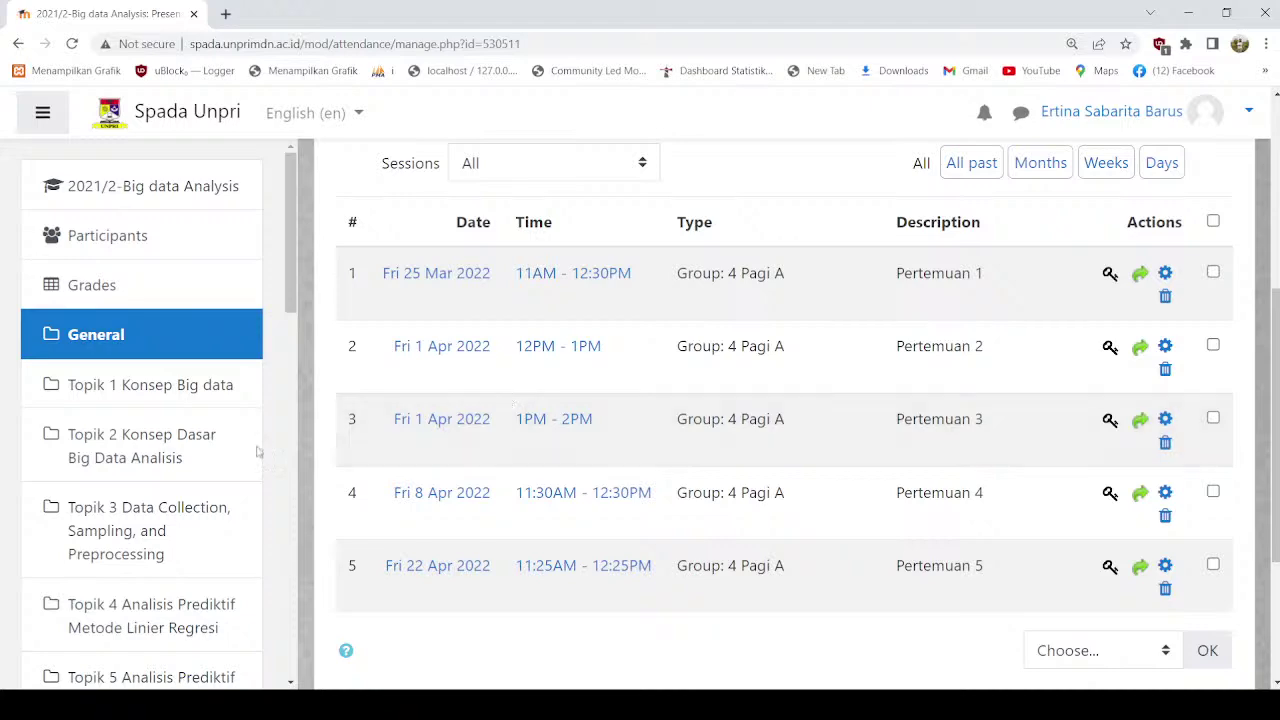
{"action": "scroll", "coordinate": [256, 452], "scroll_direction": "down", "scroll_amount": 2}
{"action": "left_click", "coordinate": [131, 524]}
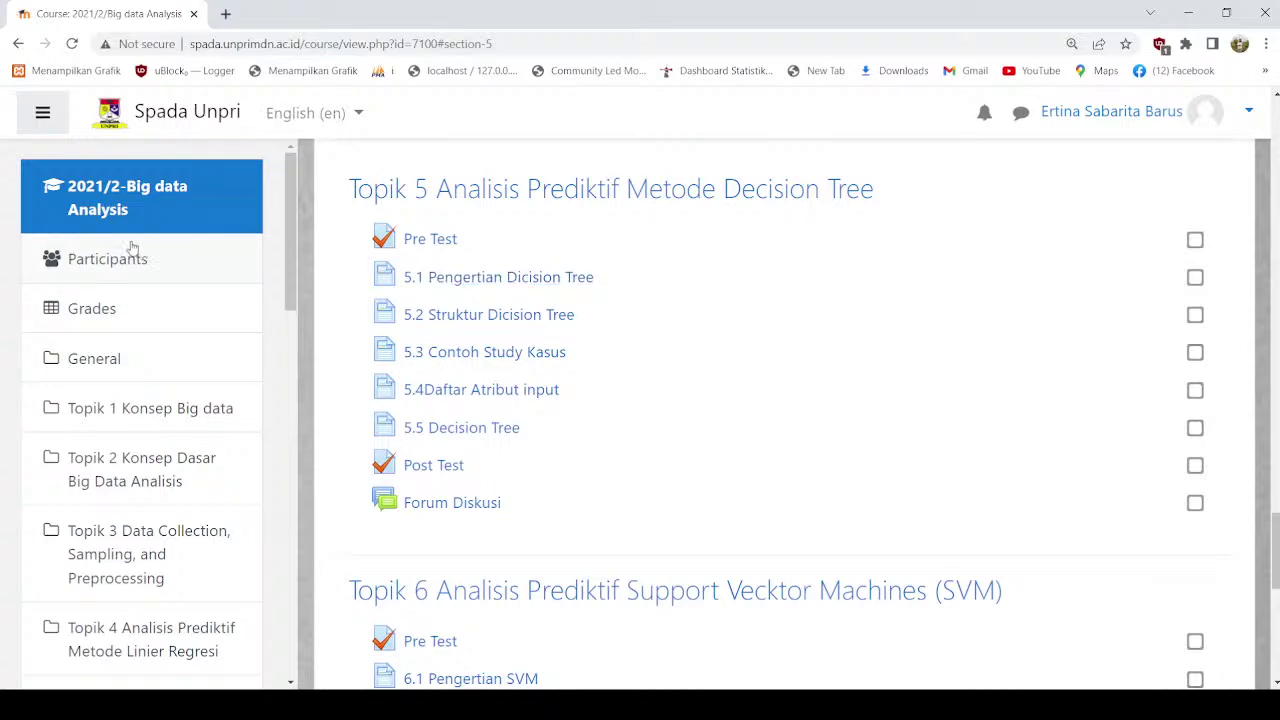
{"action": "scroll", "coordinate": [486, 325], "scroll_direction": "up", "scroll_amount": 10}
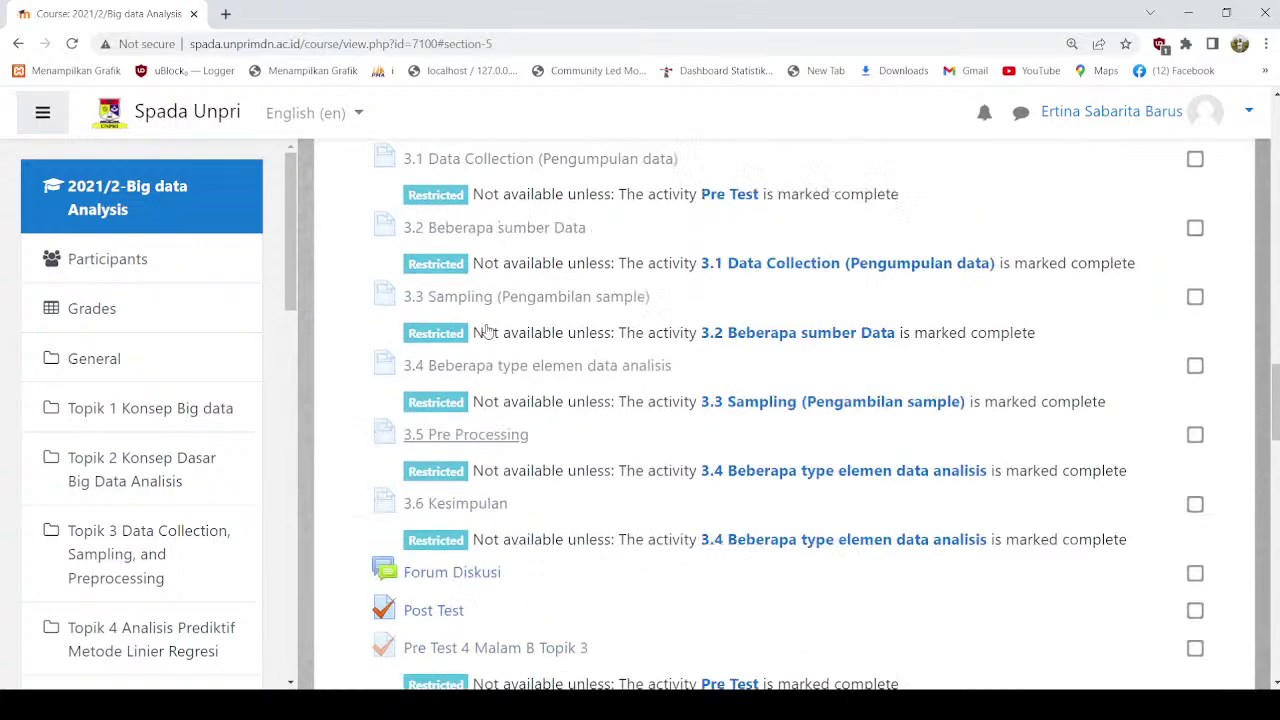
{"action": "scroll", "coordinate": [486, 332], "scroll_direction": "up", "scroll_amount": 20}
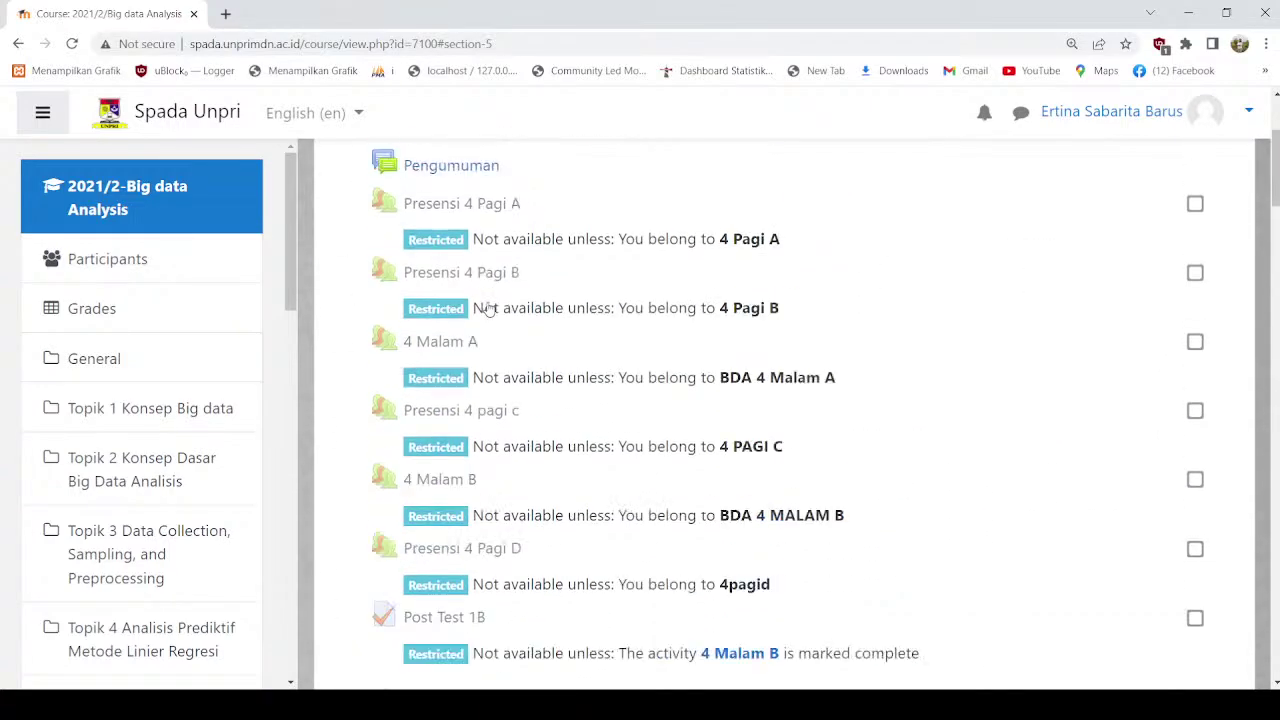
{"action": "scroll", "coordinate": [486, 310], "scroll_direction": "up", "scroll_amount": 3}
{"action": "scroll", "coordinate": [490, 308], "scroll_direction": "down", "scroll_amount": 4}
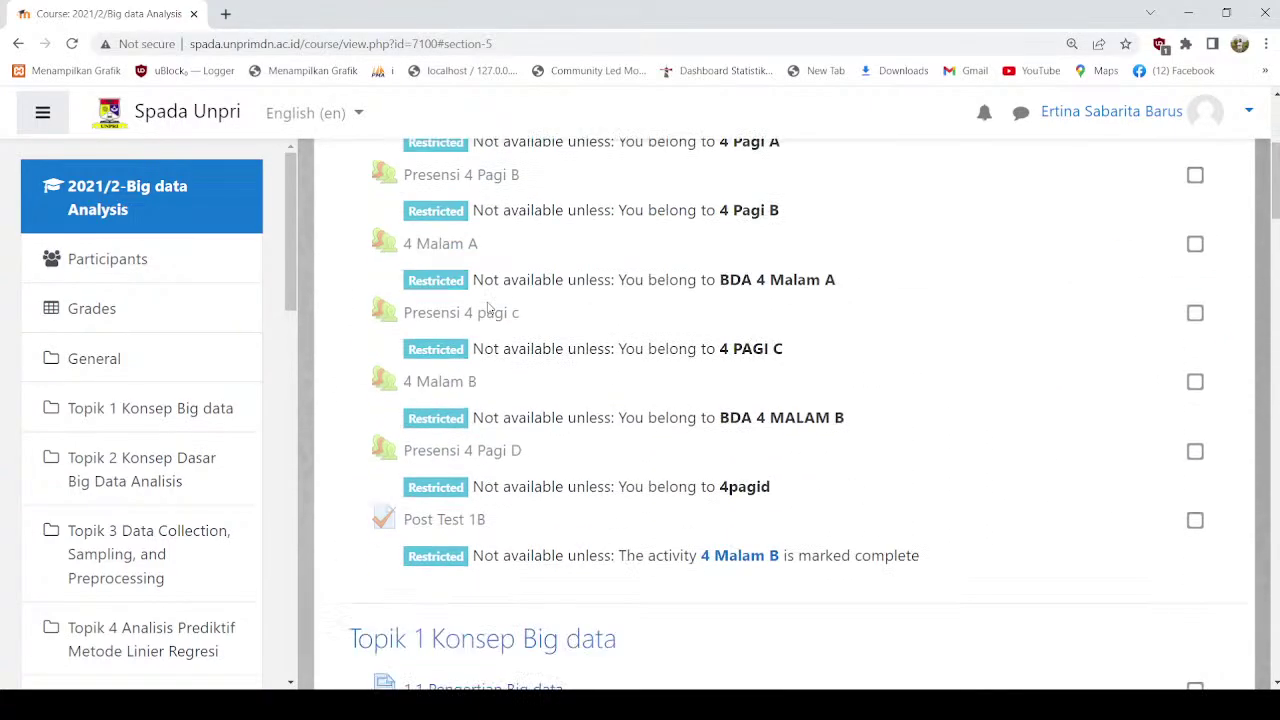
{"action": "scroll", "coordinate": [475, 190], "scroll_direction": "up", "scroll_amount": 1}
{"action": "left_click", "coordinate": [473, 189]}
Step: Open the attendance-taking list for the 22 Apr 2022 session
{"action": "scroll", "coordinate": [686, 333], "scroll_direction": "down", "scroll_amount": 4}
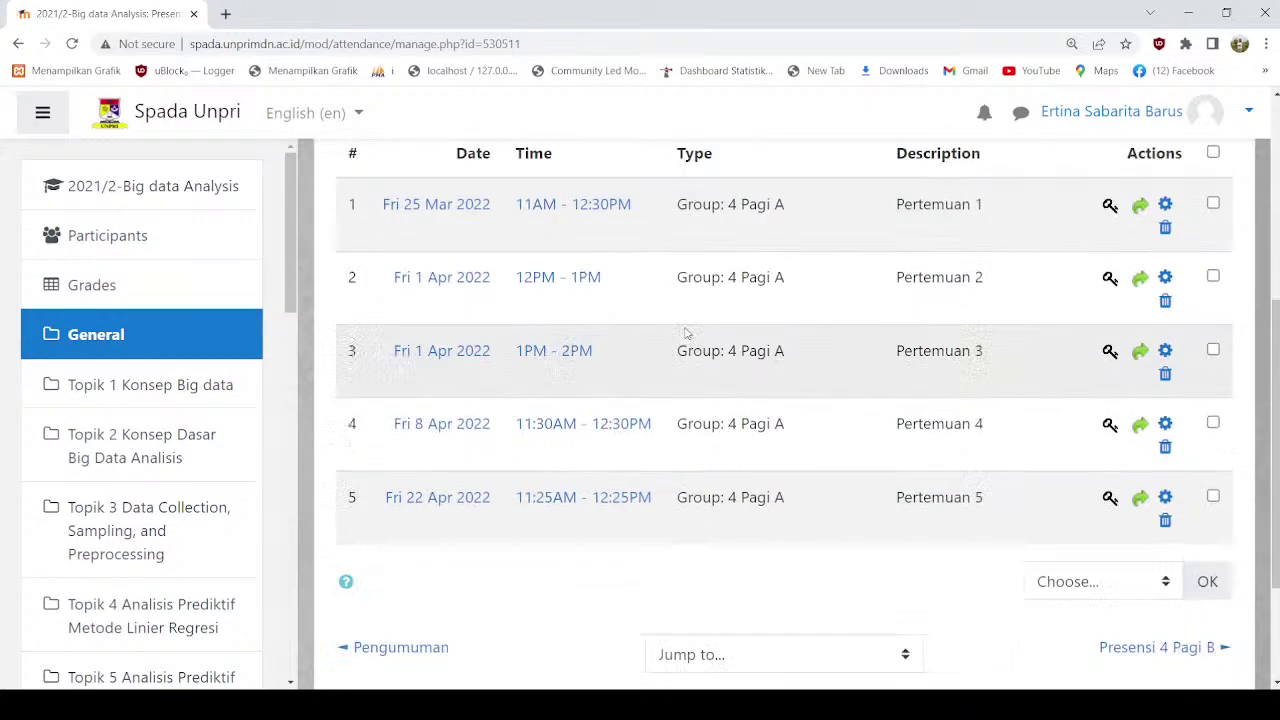
{"action": "left_click", "coordinate": [1141, 499]}
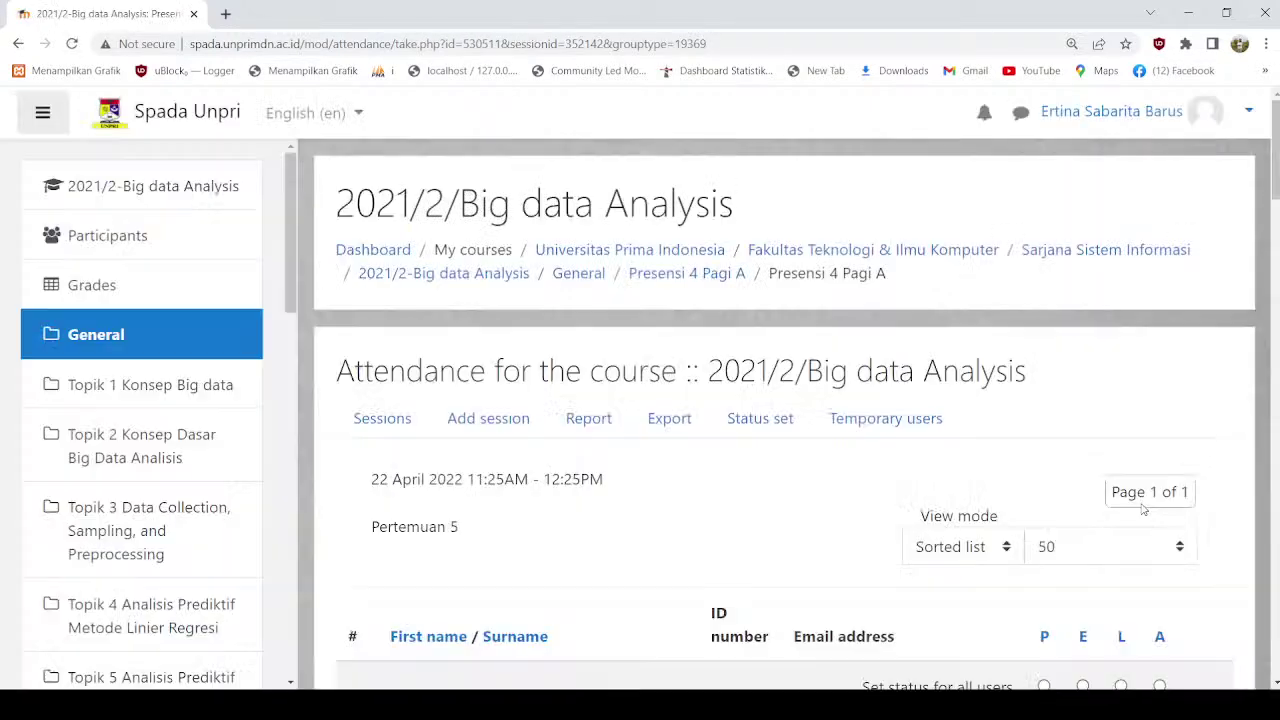
{"action": "scroll", "coordinate": [1143, 509], "scroll_direction": "down", "scroll_amount": 3}
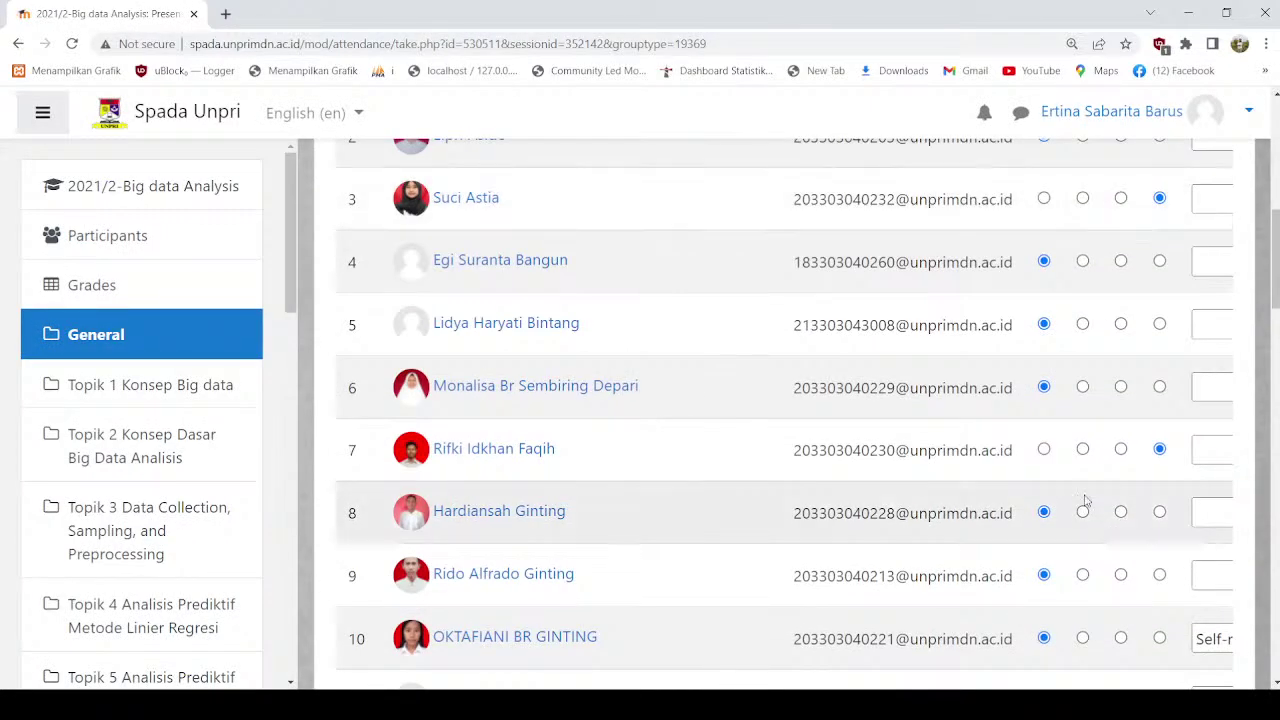
{"action": "scroll", "coordinate": [1046, 506], "scroll_direction": "down", "scroll_amount": 3}
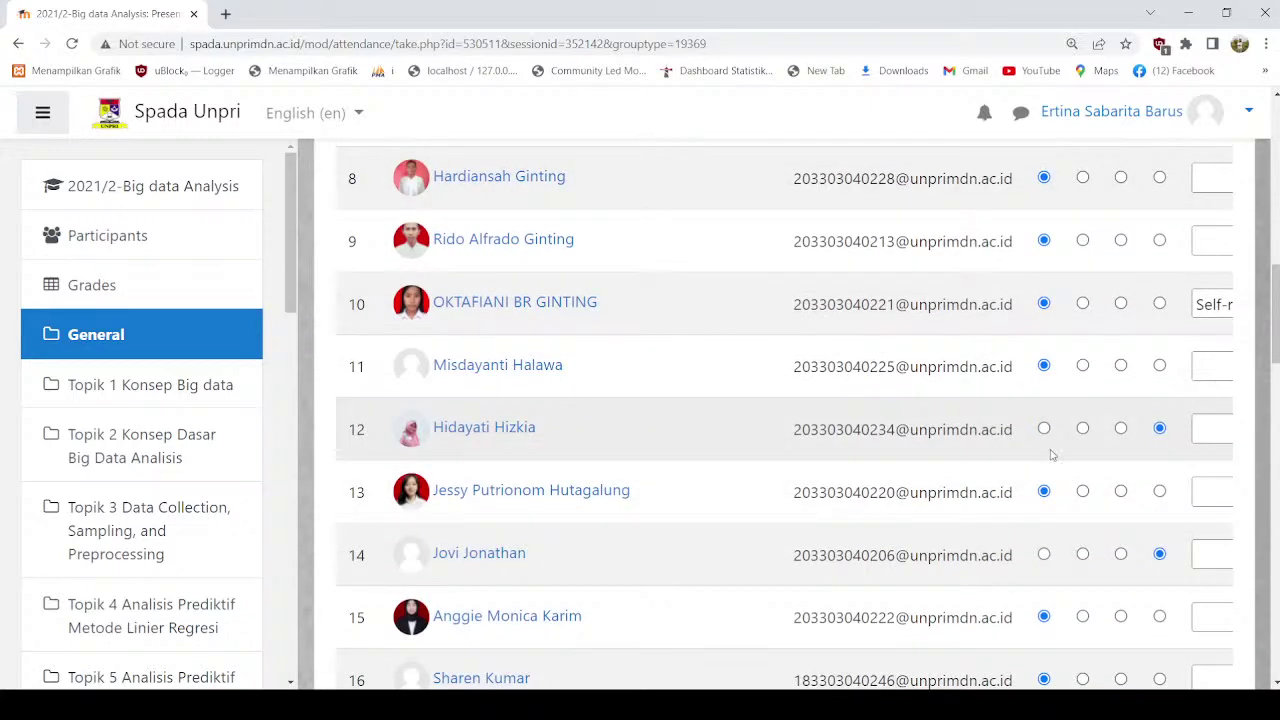
{"action": "scroll", "coordinate": [1045, 463], "scroll_direction": "down", "scroll_amount": 1}
{"action": "scroll", "coordinate": [1047, 490], "scroll_direction": "down", "scroll_amount": 2}
{"action": "scroll", "coordinate": [1047, 493], "scroll_direction": "down", "scroll_amount": 2}
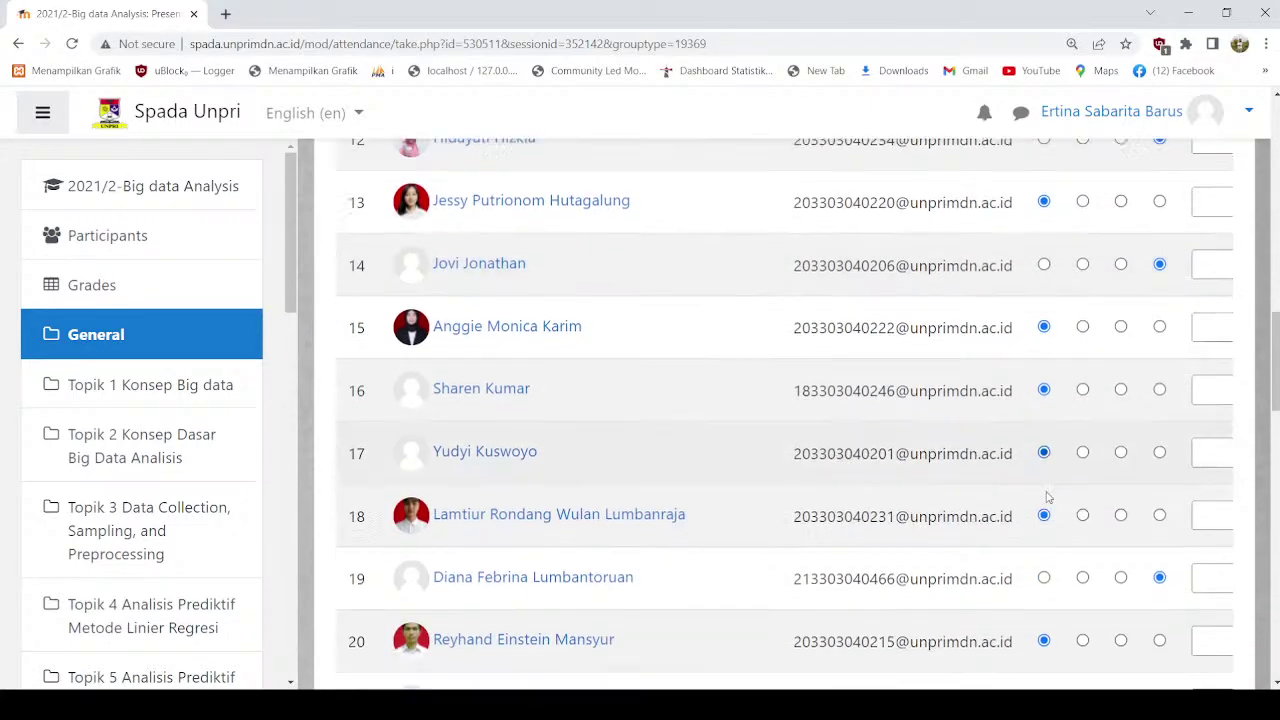
{"action": "scroll", "coordinate": [1042, 456], "scroll_direction": "down", "scroll_amount": 2}
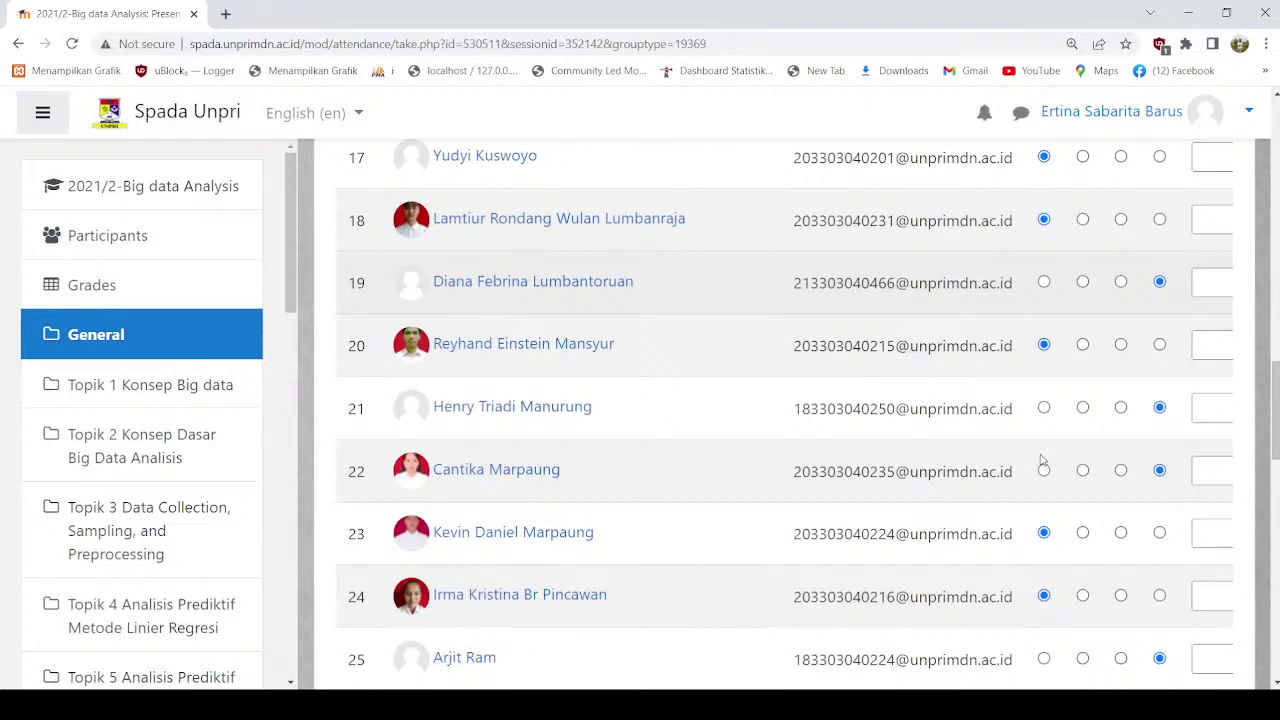
Step: Switch student 21 to Present, save, and return to the Topik 5 Decision Tree section
{"action": "left_click", "coordinate": [1044, 408]}
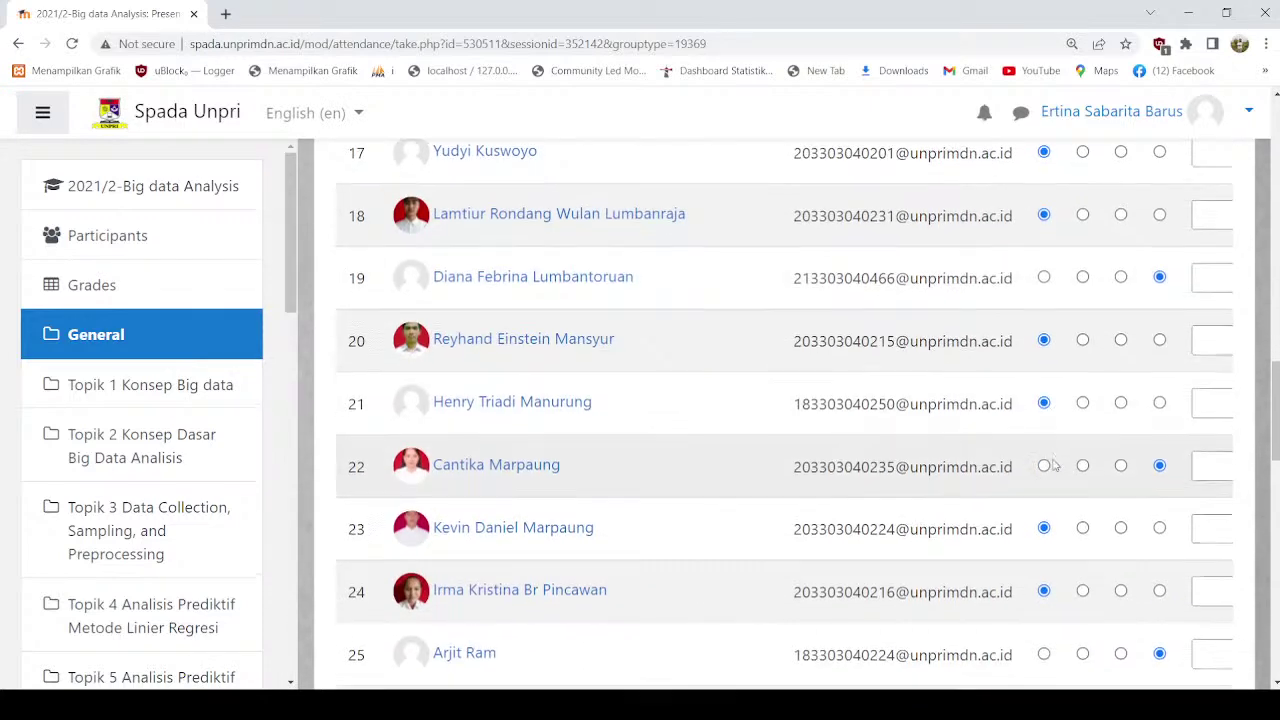
{"action": "scroll", "coordinate": [849, 629], "scroll_direction": "down", "scroll_amount": 6}
{"action": "scroll", "coordinate": [897, 603], "scroll_direction": "down", "scroll_amount": 7}
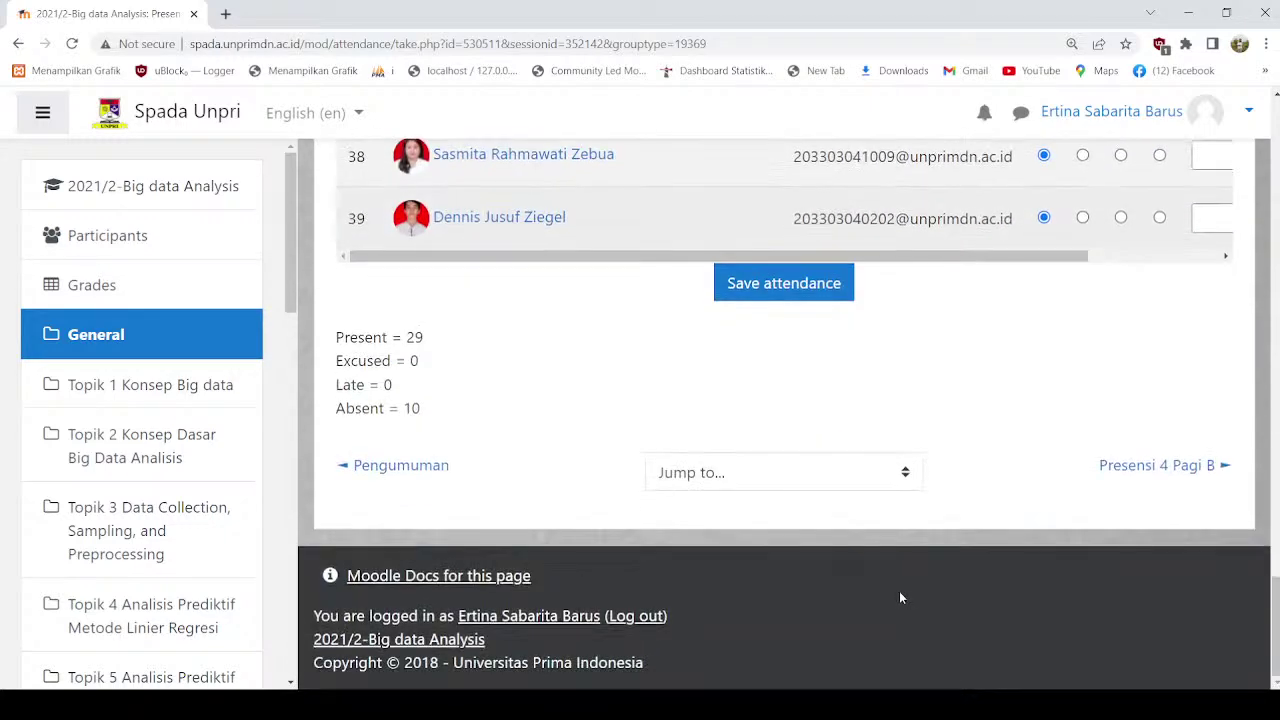
{"action": "left_click", "coordinate": [795, 292]}
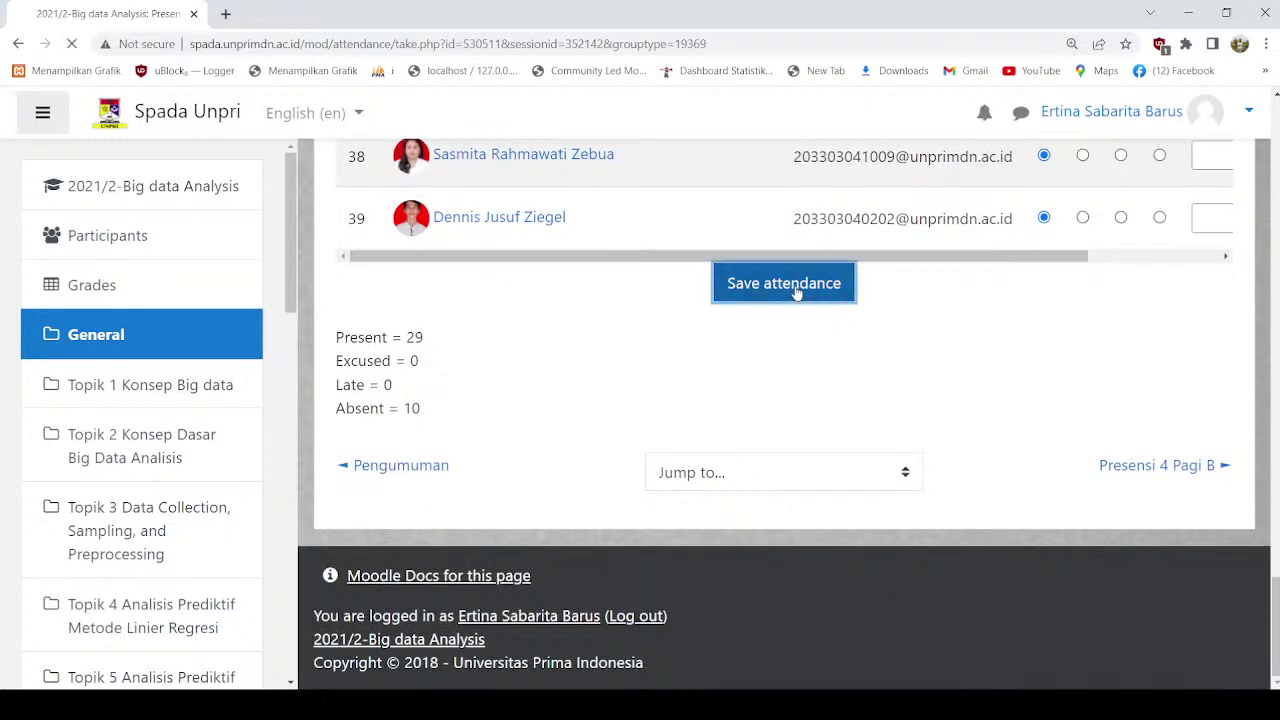
{"action": "scroll", "coordinate": [193, 387], "scroll_direction": "down", "scroll_amount": 3}
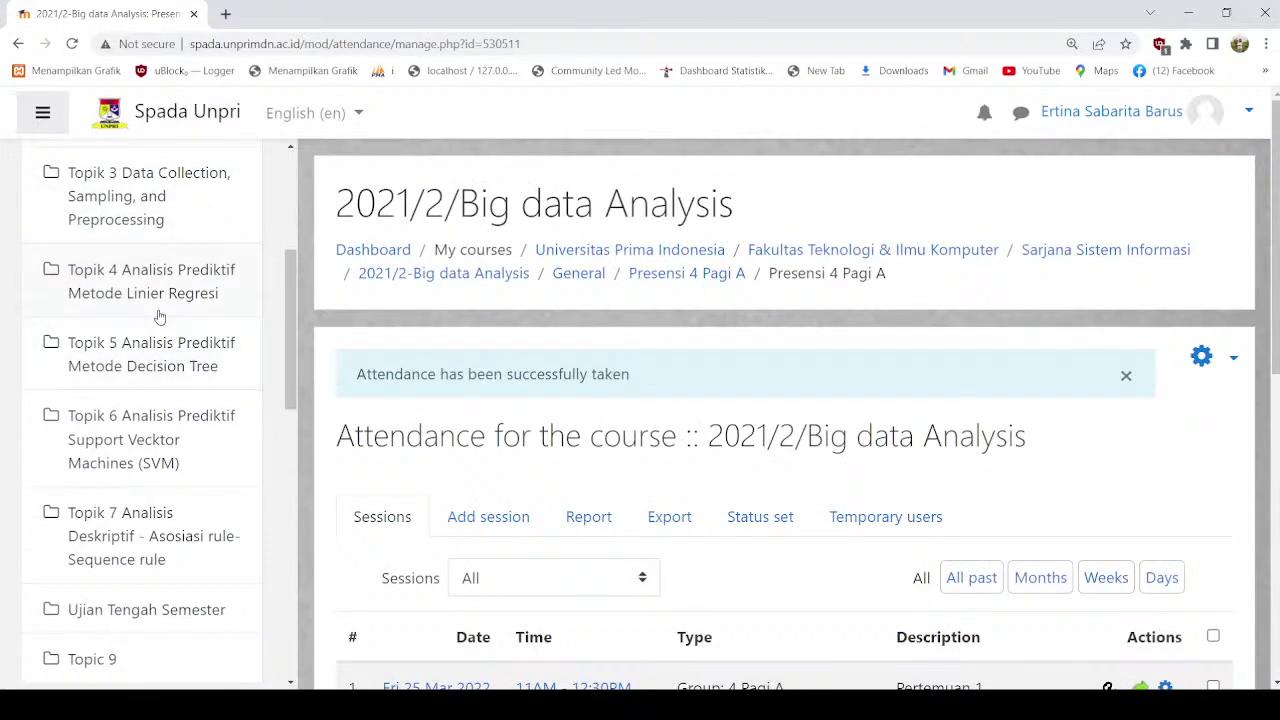
{"action": "left_click", "coordinate": [156, 354]}
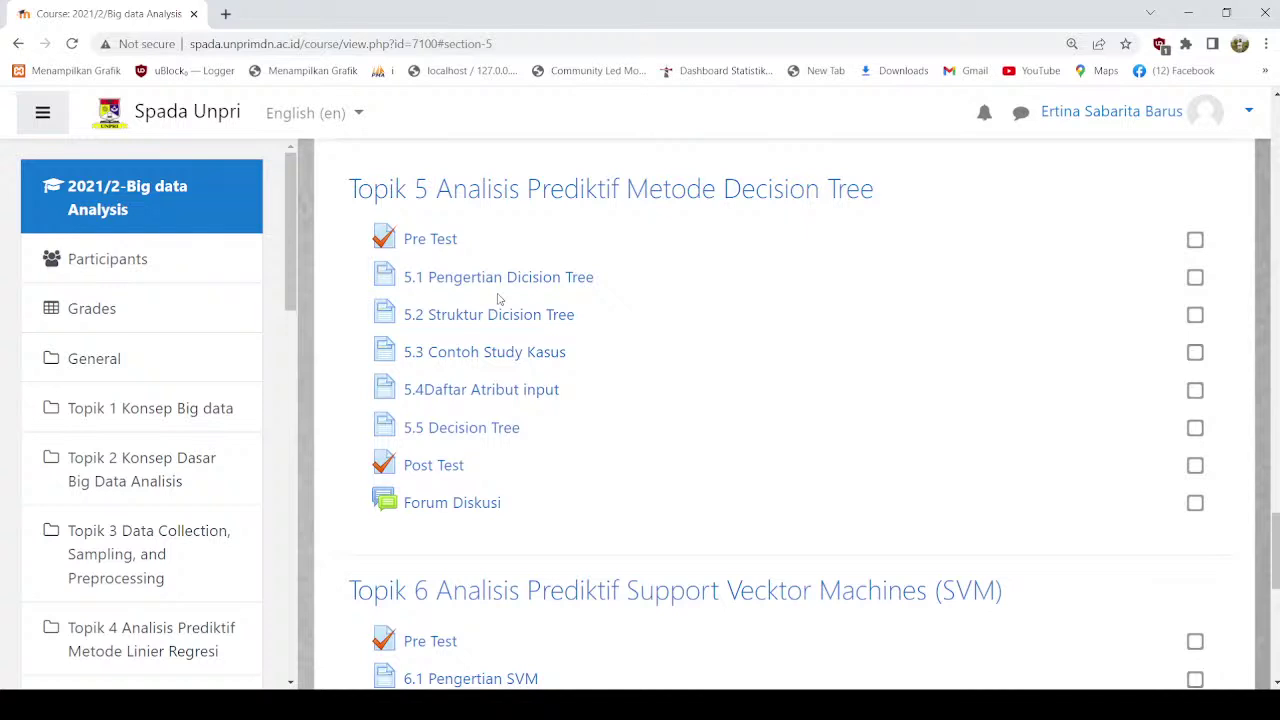
Step: Scroll the course page to show Topik 5's Pre Test, lessons 5.1–5.5, Post Test and Forum Diskusi
{"action": "scroll", "coordinate": [666, 320], "scroll_direction": "up", "scroll_amount": 4}
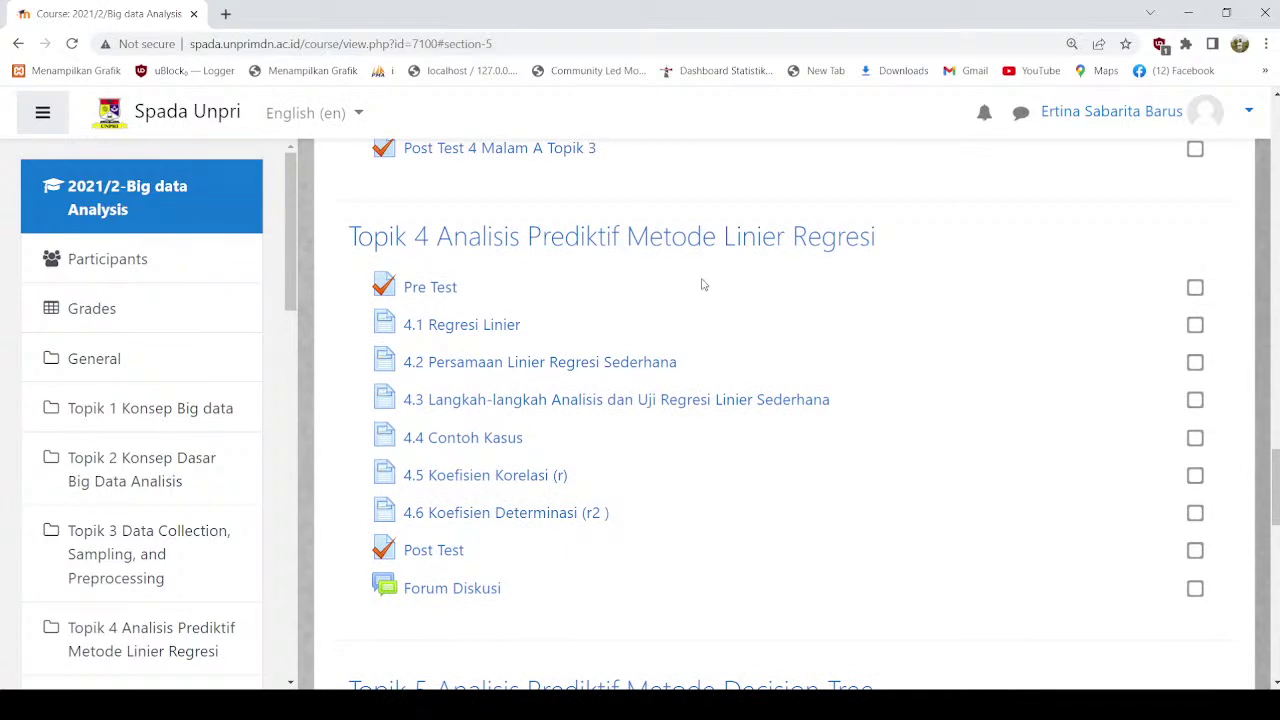
{"action": "scroll", "coordinate": [702, 285], "scroll_direction": "down", "scroll_amount": 7}
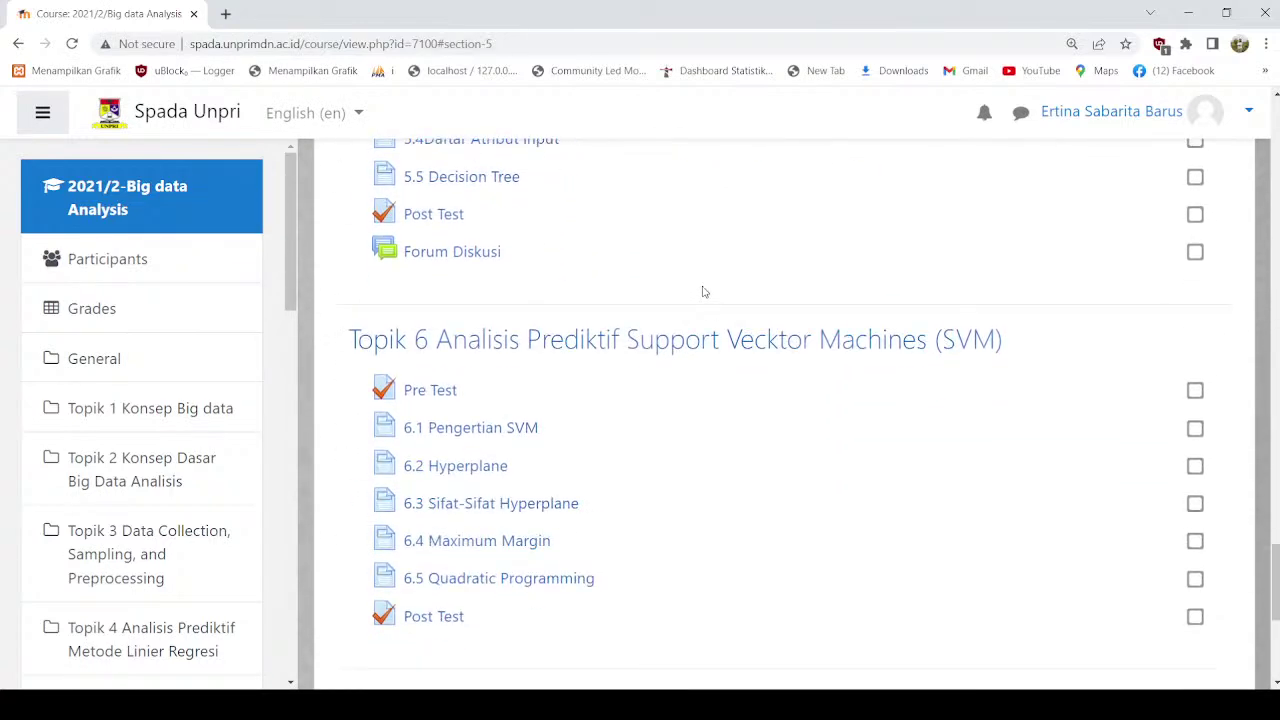
{"action": "scroll", "coordinate": [702, 292], "scroll_direction": "down", "scroll_amount": 3}
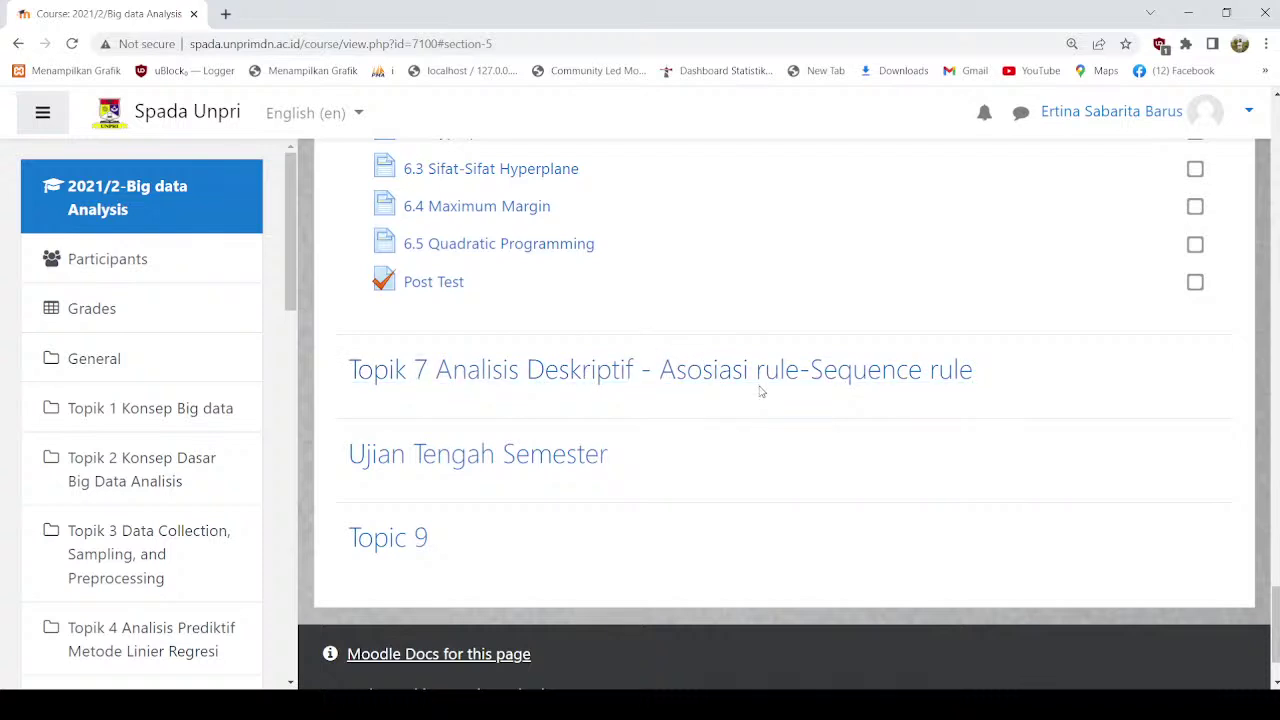
{"action": "scroll", "coordinate": [760, 392], "scroll_direction": "up", "scroll_amount": 1}
{"action": "scroll", "coordinate": [714, 466], "scroll_direction": "up", "scroll_amount": 2}
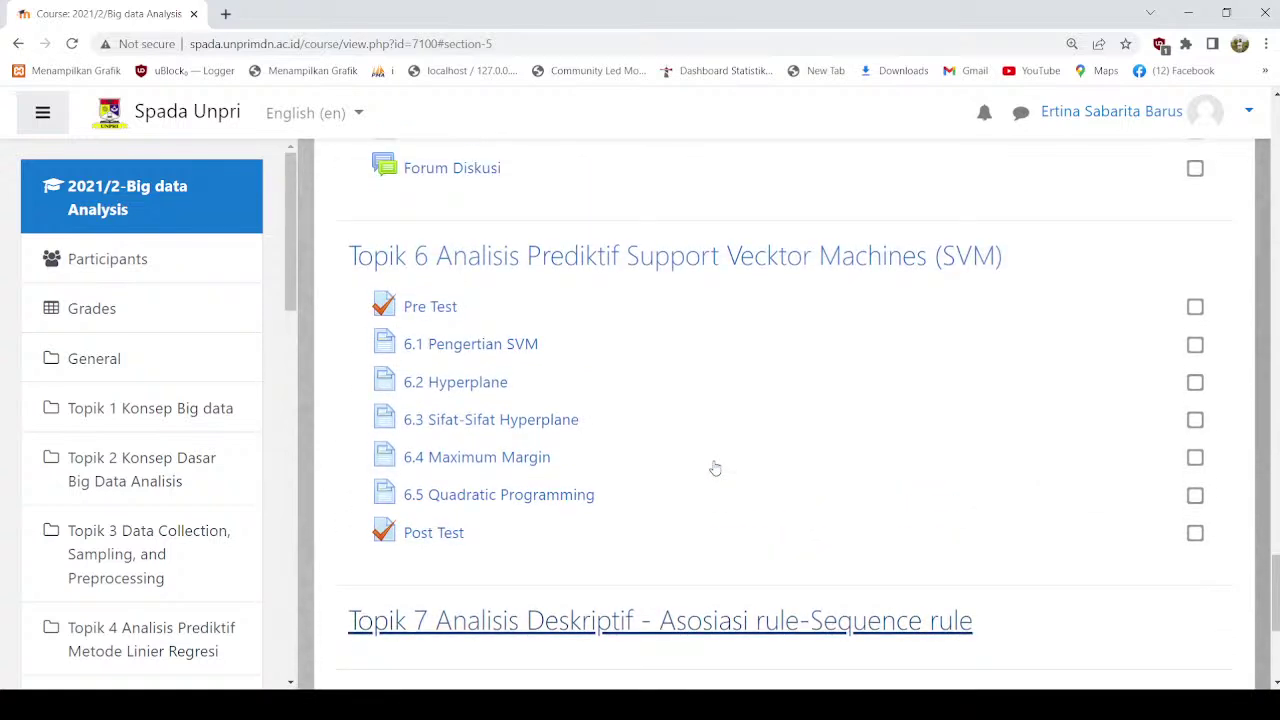
{"action": "scroll", "coordinate": [710, 335], "scroll_direction": "up", "scroll_amount": 2}
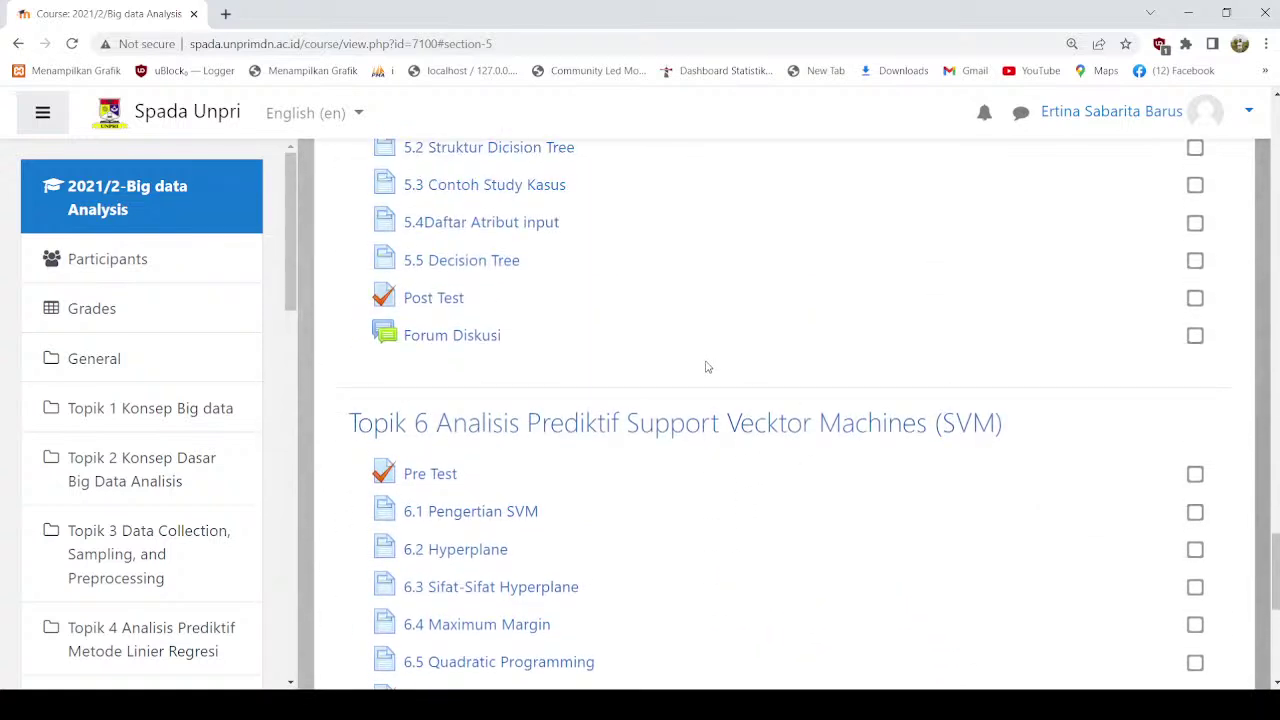
{"action": "scroll", "coordinate": [706, 366], "scroll_direction": "up", "scroll_amount": 3}
{"action": "scroll", "coordinate": [715, 330], "scroll_direction": "up", "scroll_amount": 3}
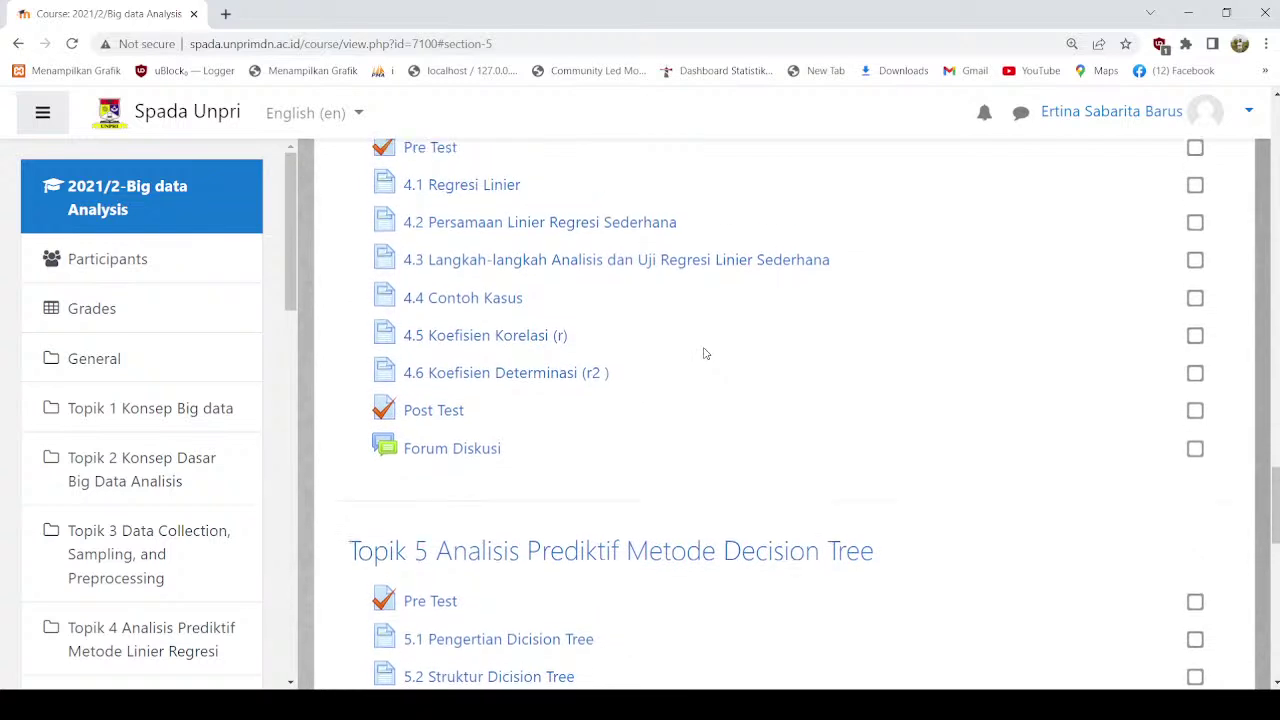
{"action": "scroll", "coordinate": [704, 353], "scroll_direction": "up", "scroll_amount": 3}
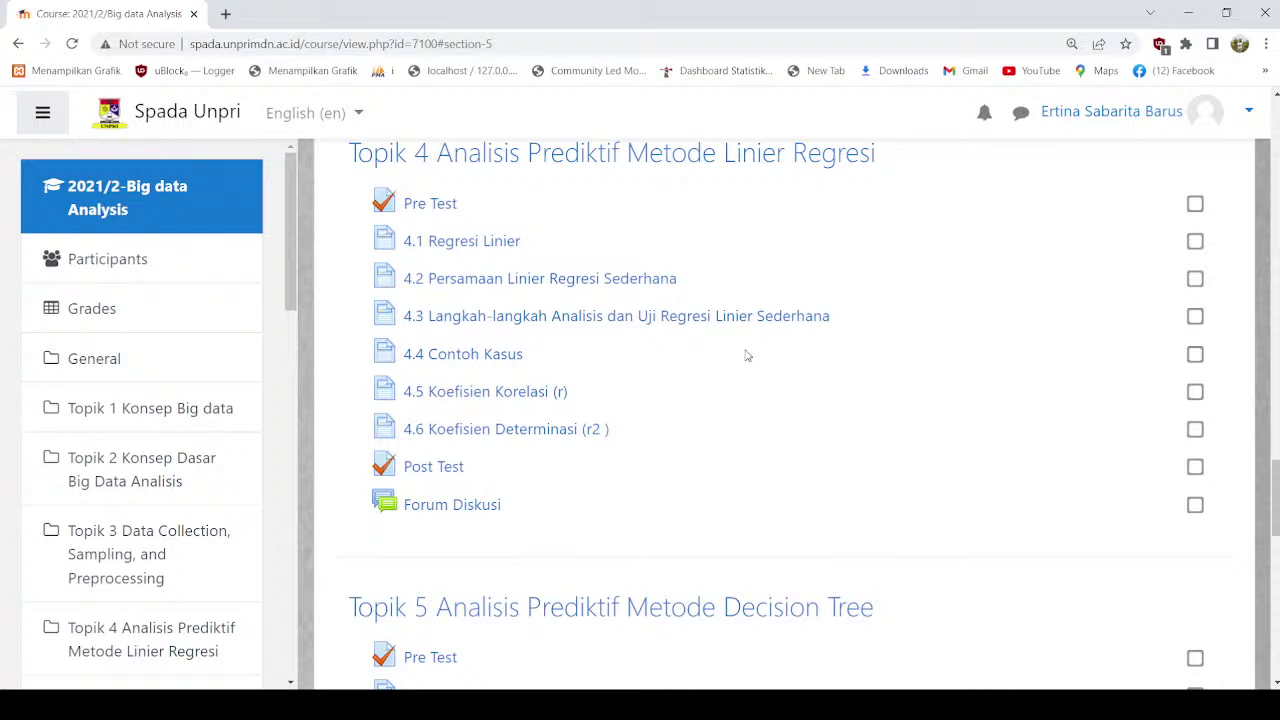
{"action": "scroll", "coordinate": [727, 370], "scroll_direction": "down", "scroll_amount": 1}
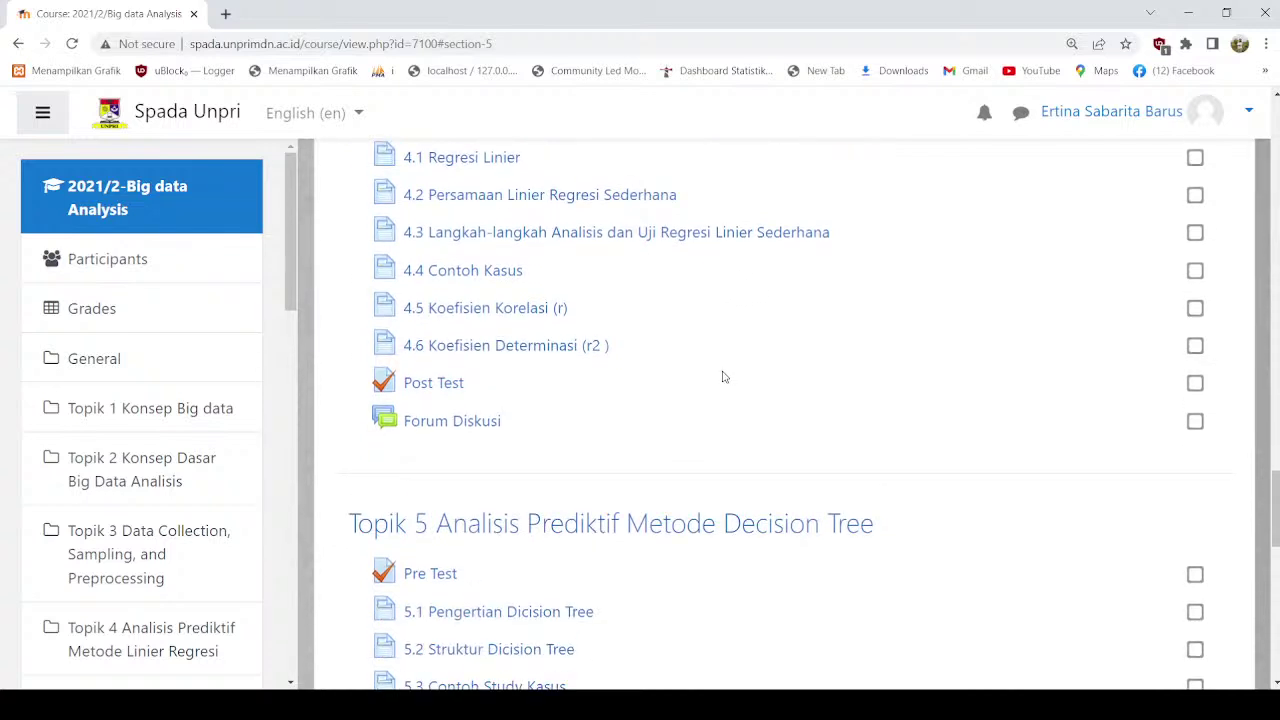
{"action": "scroll", "coordinate": [725, 375], "scroll_direction": "down", "scroll_amount": 2}
{"action": "scroll", "coordinate": [722, 378], "scroll_direction": "down", "scroll_amount": 1}
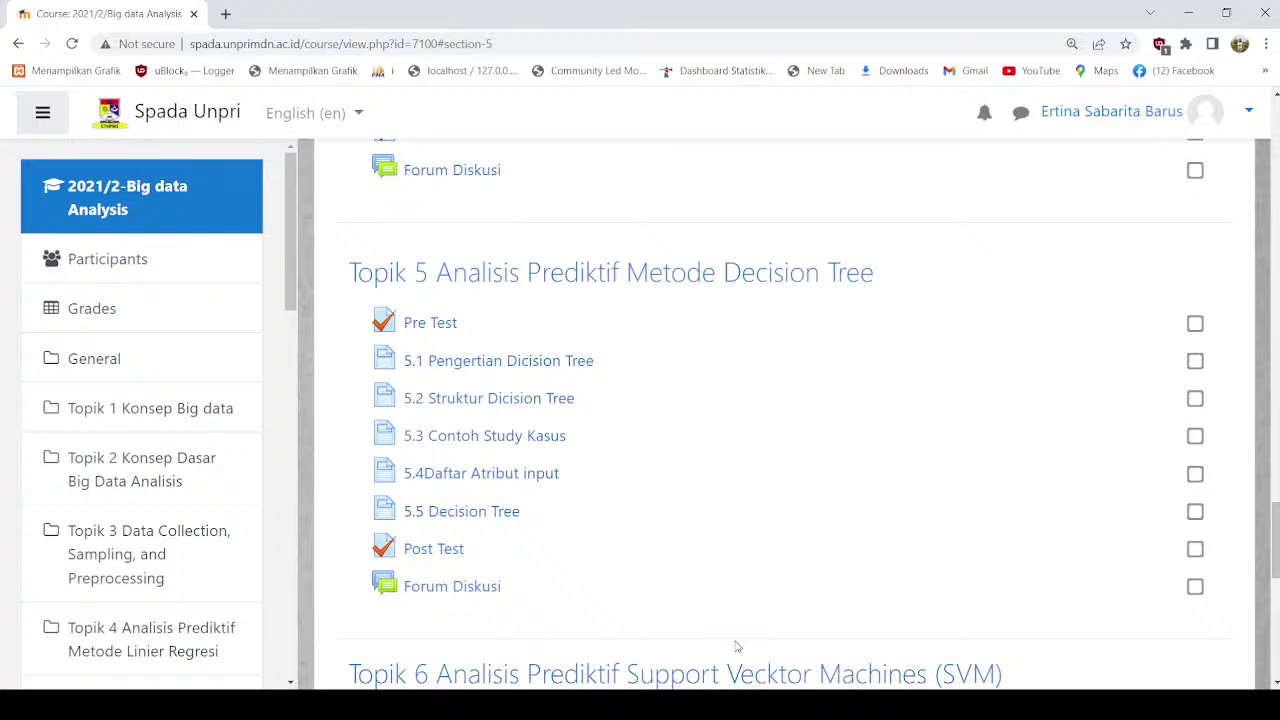
{"action": "scroll", "coordinate": [738, 646], "scroll_direction": "down", "scroll_amount": 3}
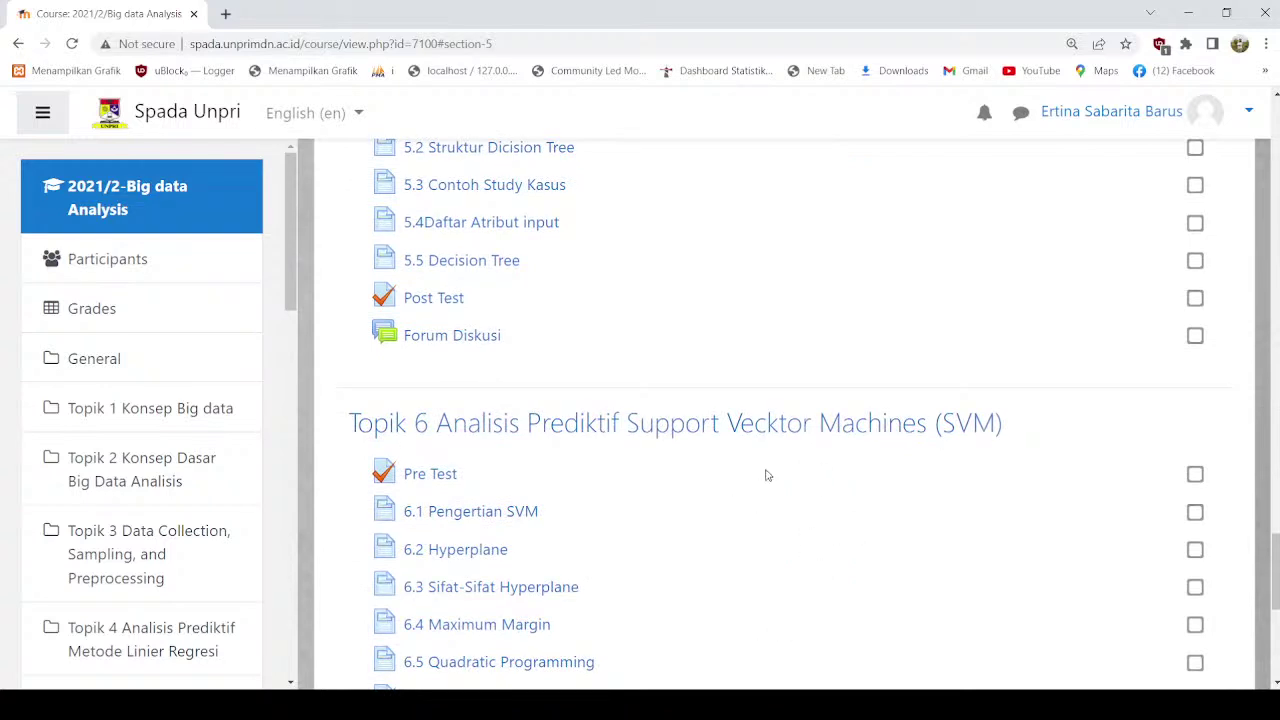
{"action": "scroll", "coordinate": [767, 475], "scroll_direction": "up", "scroll_amount": 5}
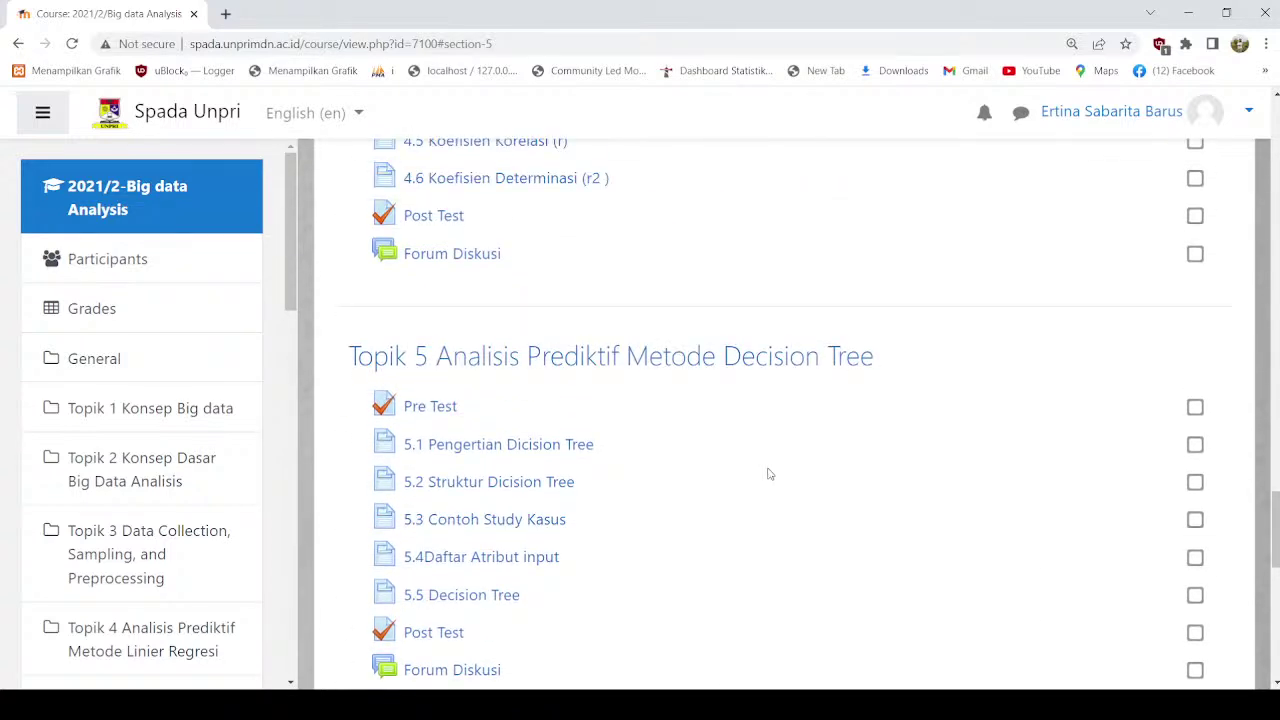
{"action": "scroll", "coordinate": [767, 474], "scroll_direction": "up", "scroll_amount": 4}
{"action": "scroll", "coordinate": [783, 457], "scroll_direction": "down", "scroll_amount": 2}
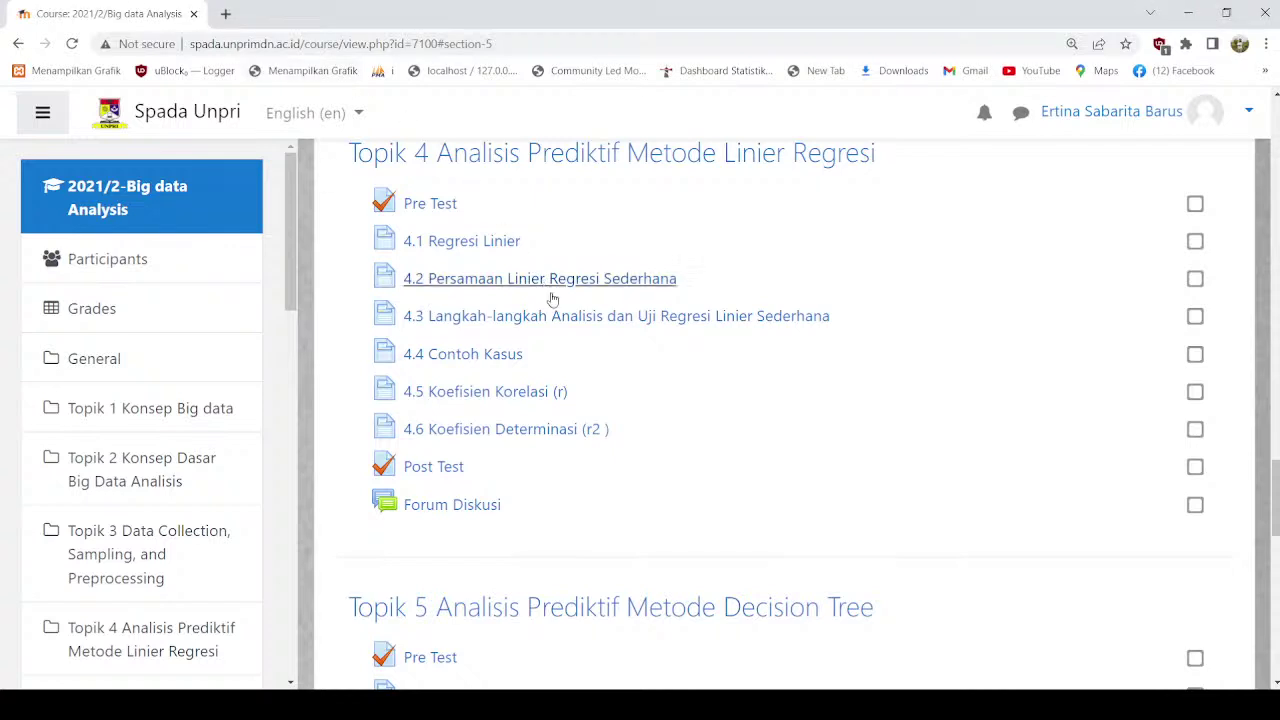
{"action": "scroll", "coordinate": [755, 489], "scroll_direction": "up", "scroll_amount": 1}
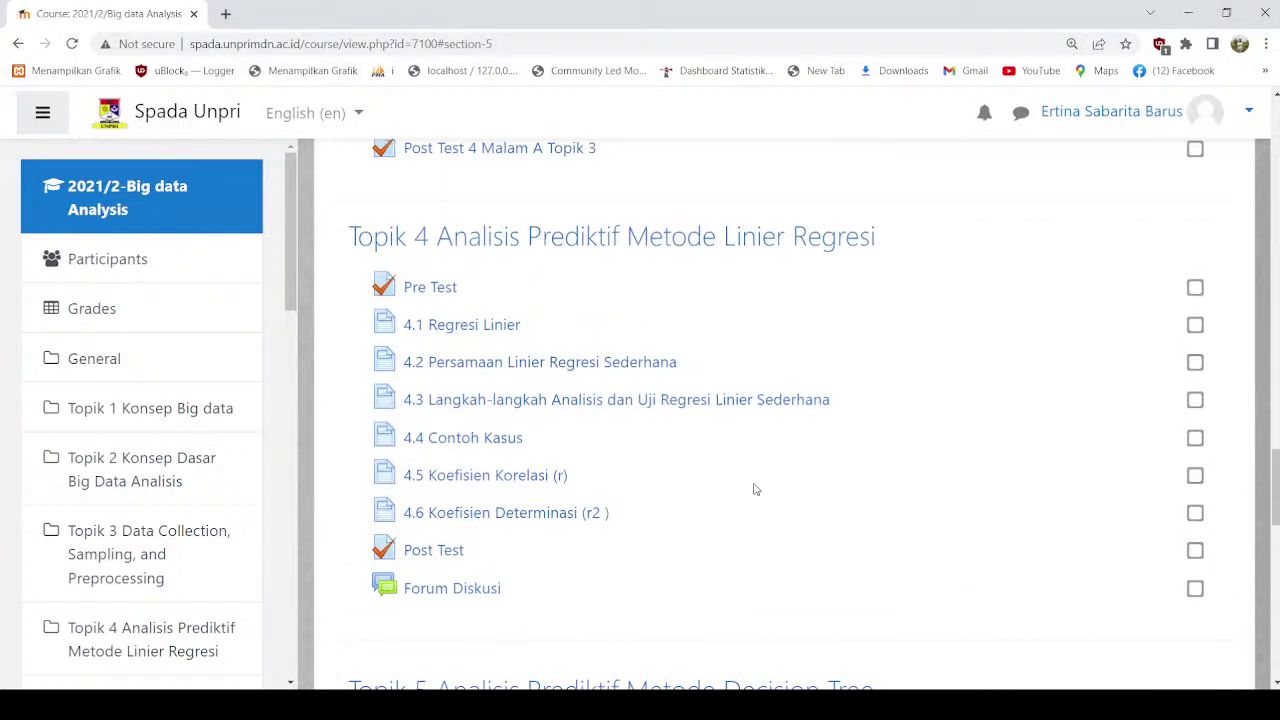
{"action": "scroll", "coordinate": [755, 489], "scroll_direction": "down", "scroll_amount": 1}
{"action": "scroll", "coordinate": [755, 489], "scroll_direction": "down", "scroll_amount": 5}
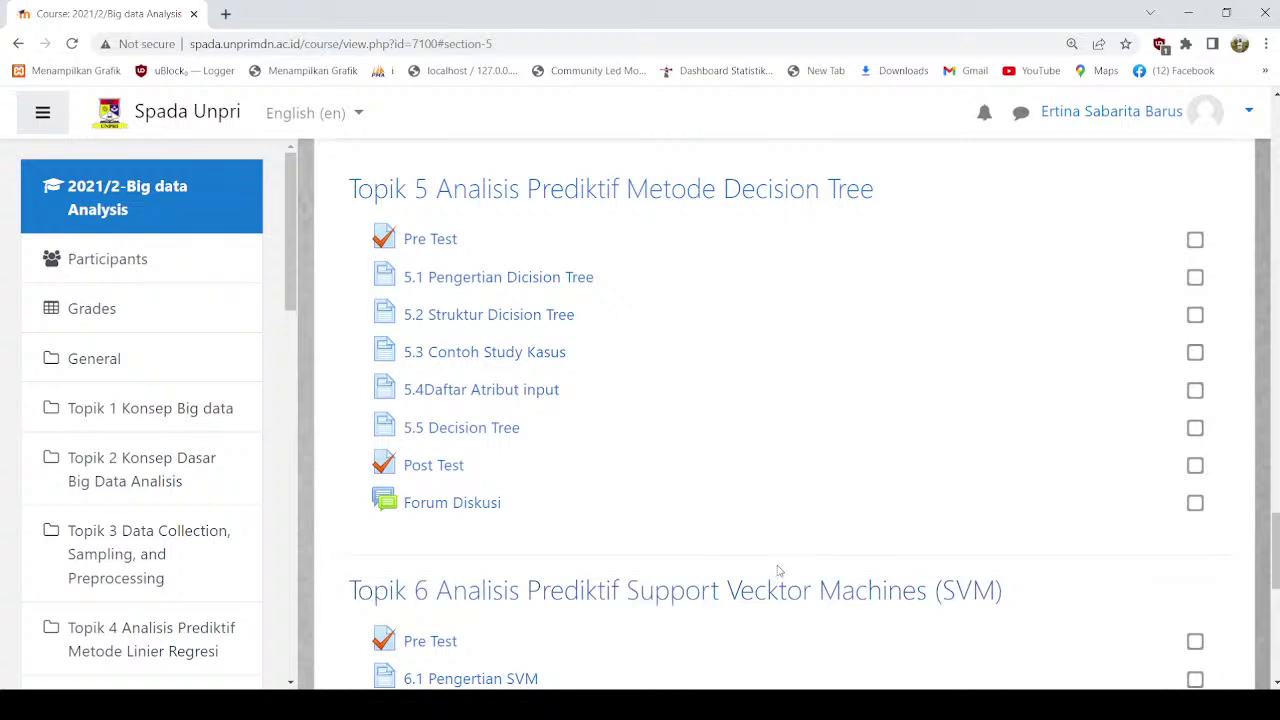
{"action": "scroll", "coordinate": [789, 566], "scroll_direction": "up", "scroll_amount": 8}
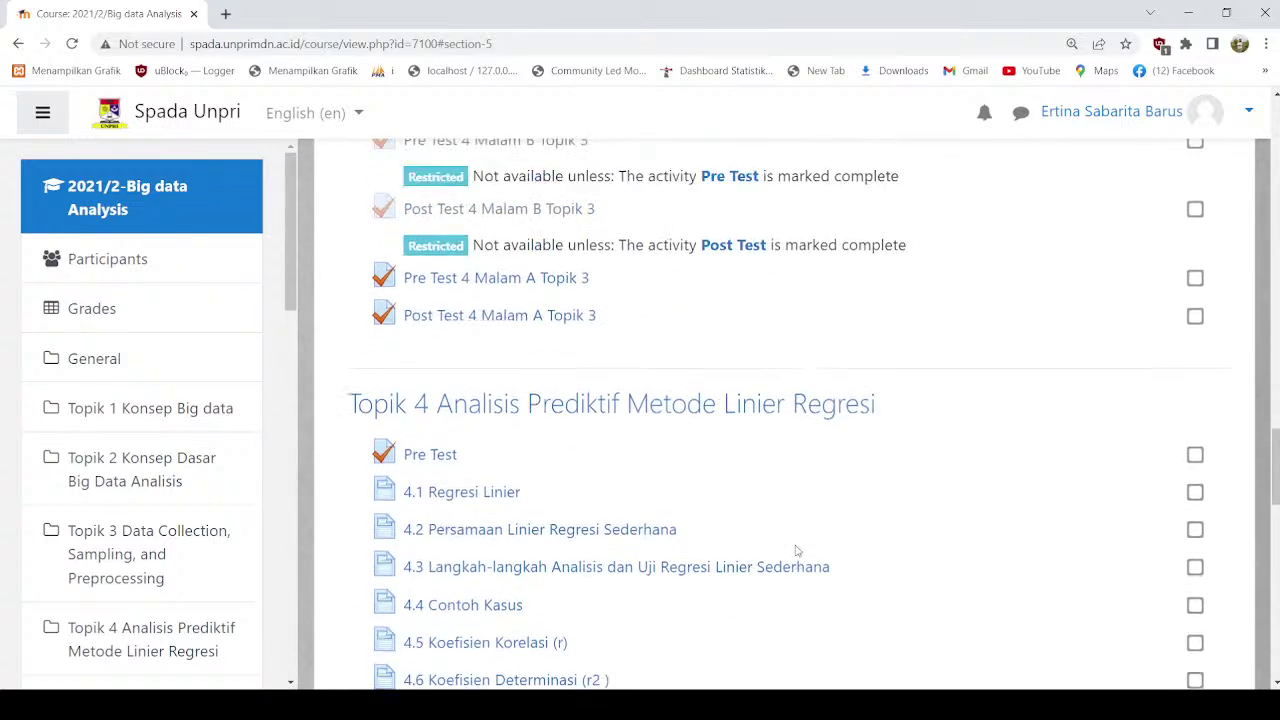
{"action": "scroll", "coordinate": [797, 550], "scroll_direction": "down", "scroll_amount": 2}
{"action": "scroll", "coordinate": [797, 550], "scroll_direction": "down", "scroll_amount": 12}
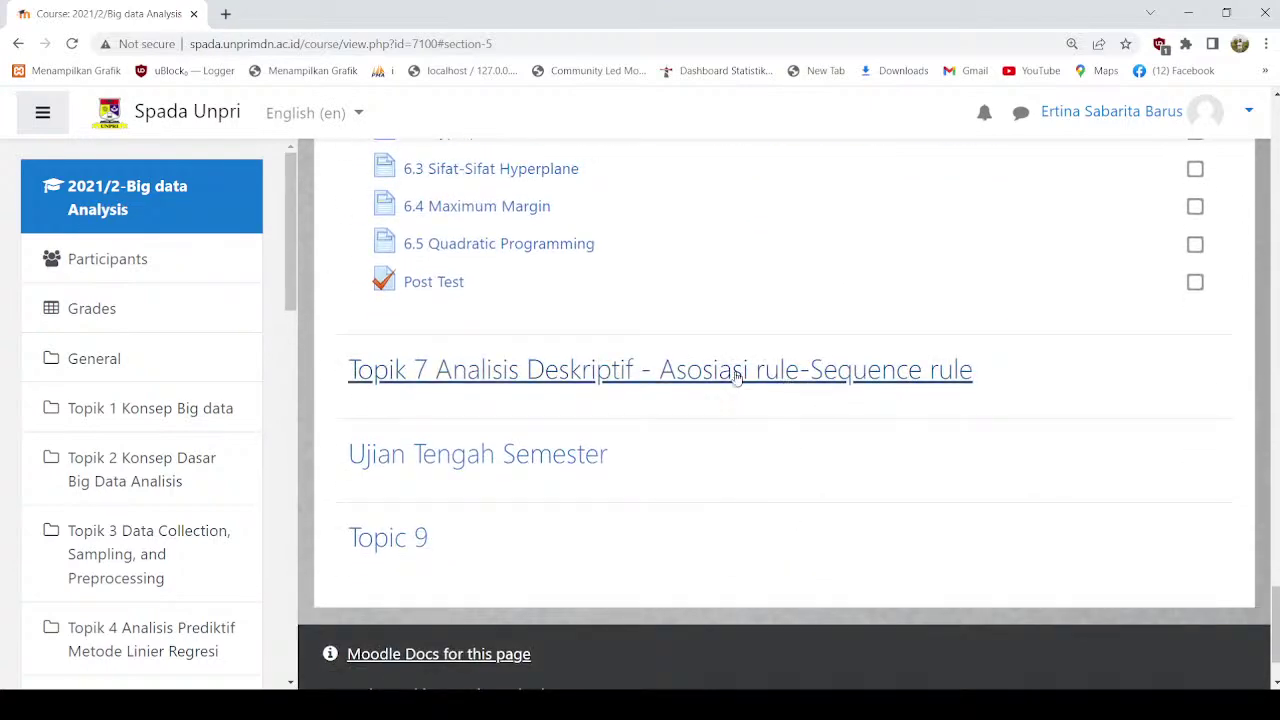
{"action": "scroll", "coordinate": [778, 454], "scroll_direction": "up", "scroll_amount": 1}
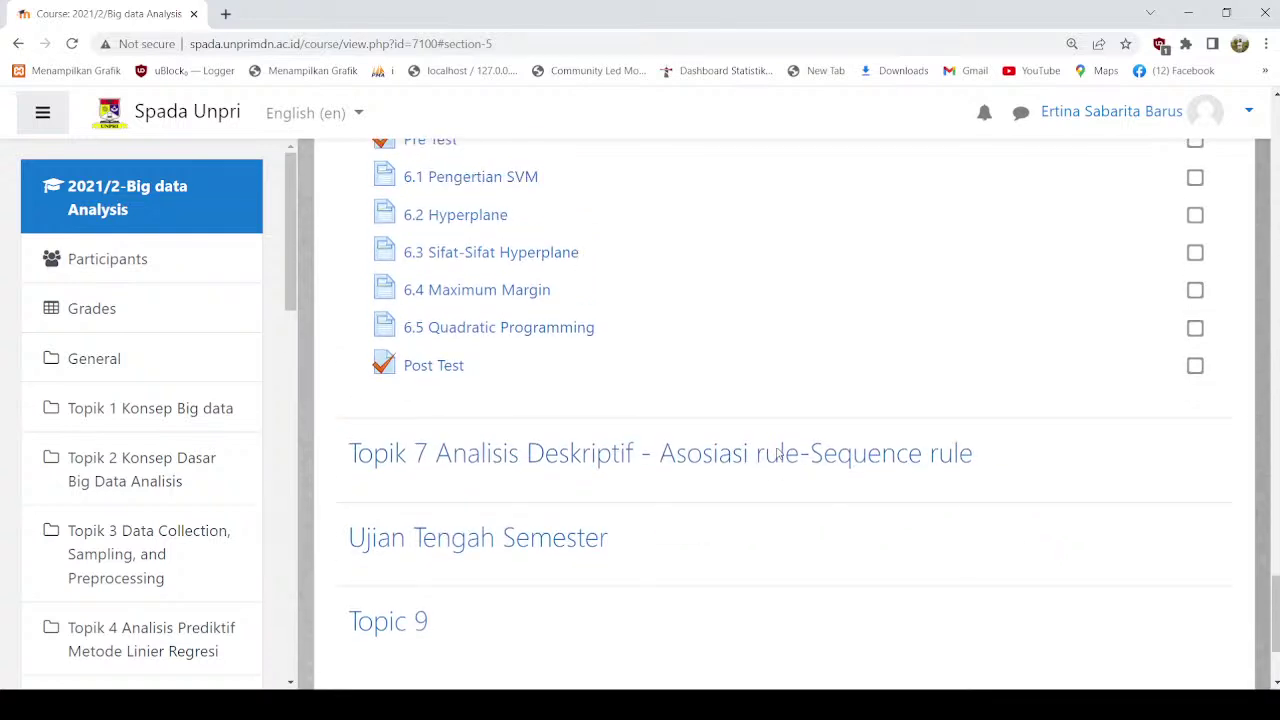
{"action": "scroll", "coordinate": [763, 477], "scroll_direction": "up", "scroll_amount": 1}
{"action": "scroll", "coordinate": [749, 488], "scroll_direction": "up", "scroll_amount": 3}
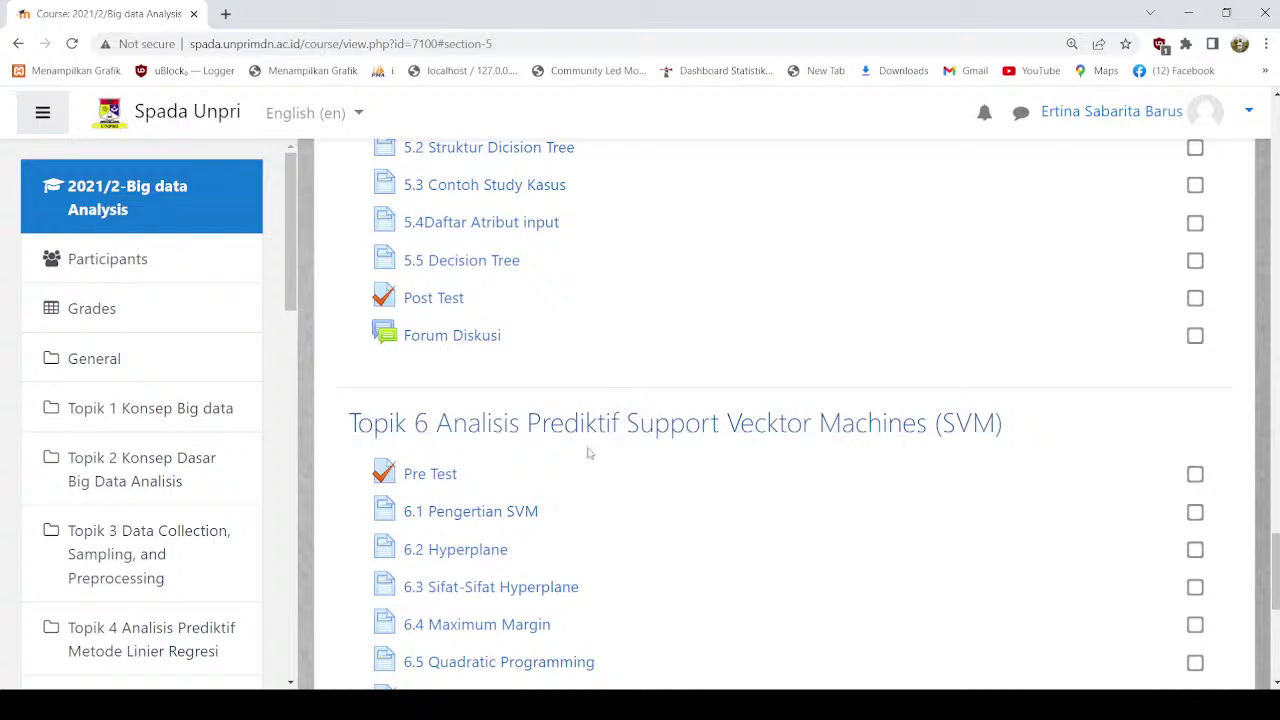
{"action": "scroll", "coordinate": [586, 451], "scroll_direction": "up", "scroll_amount": 1}
{"action": "scroll", "coordinate": [703, 430], "scroll_direction": "up", "scroll_amount": 4}
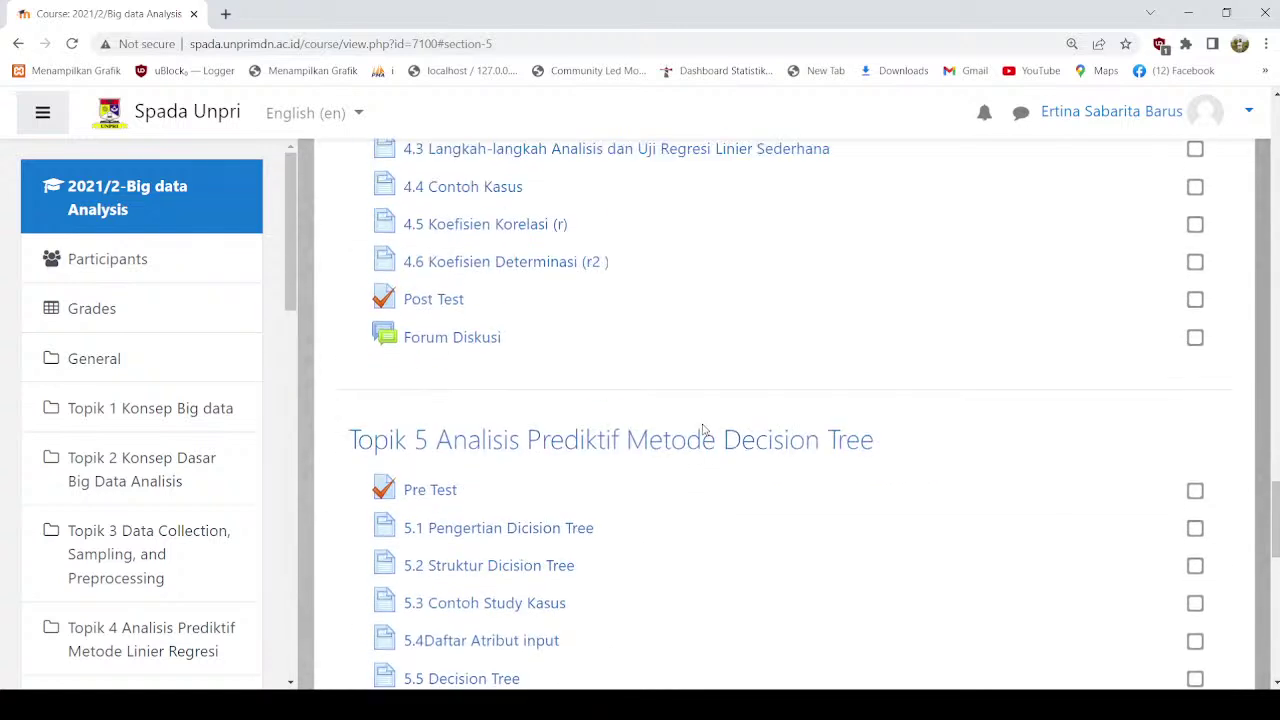
{"action": "scroll", "coordinate": [738, 348], "scroll_direction": "up", "scroll_amount": 3}
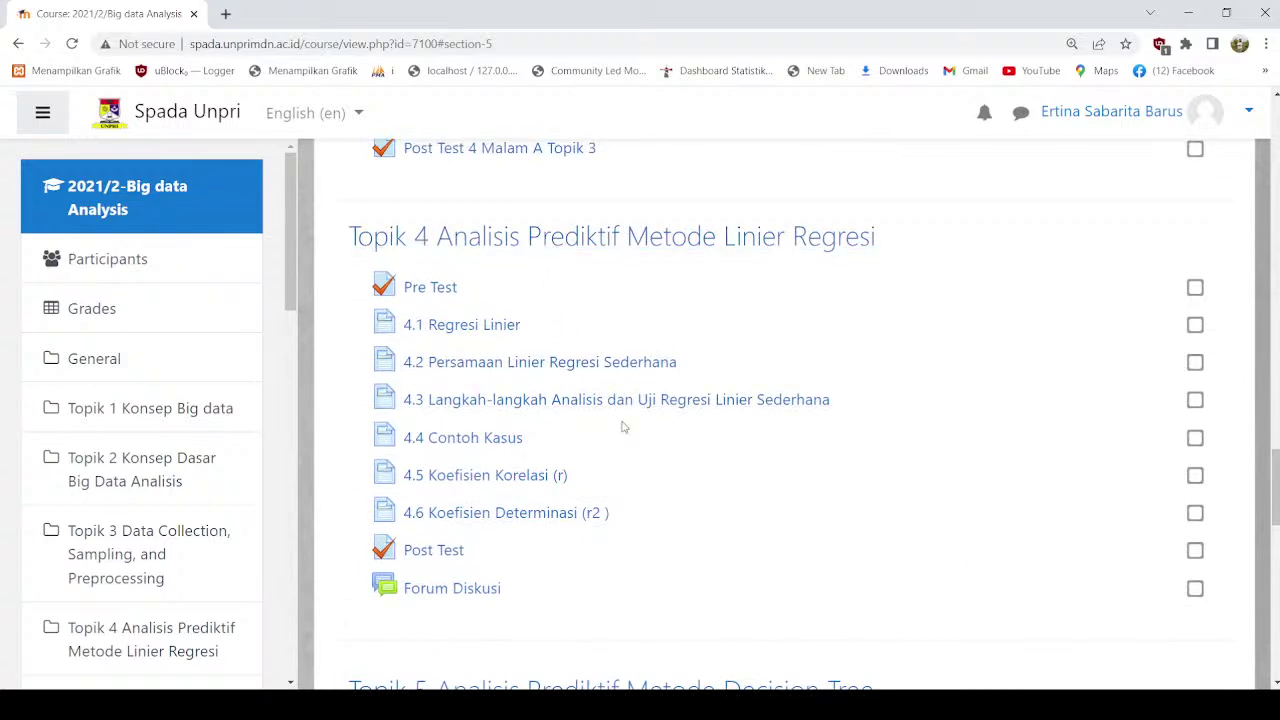
{"action": "scroll", "coordinate": [629, 436], "scroll_direction": "down", "scroll_amount": 2}
{"action": "scroll", "coordinate": [629, 436], "scroll_direction": "down", "scroll_amount": 3}
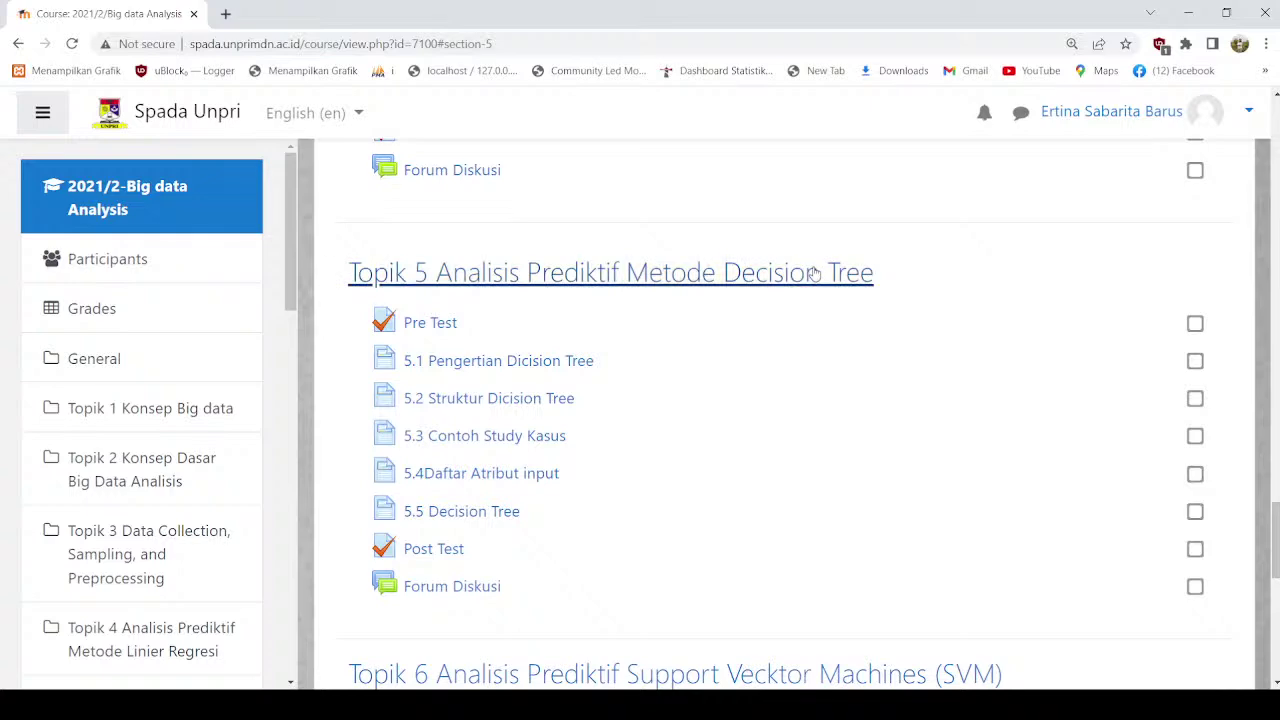
{"action": "scroll", "coordinate": [697, 430], "scroll_direction": "up", "scroll_amount": 6}
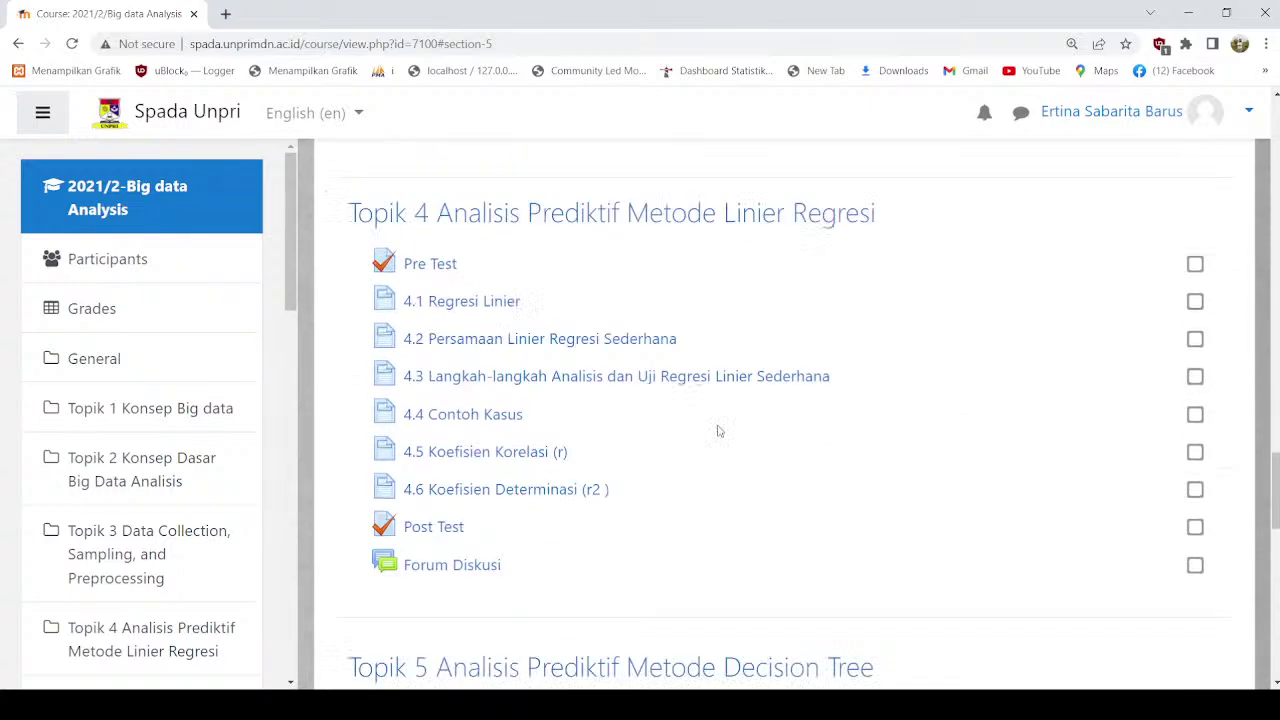
{"action": "scroll", "coordinate": [750, 425], "scroll_direction": "down", "scroll_amount": 8}
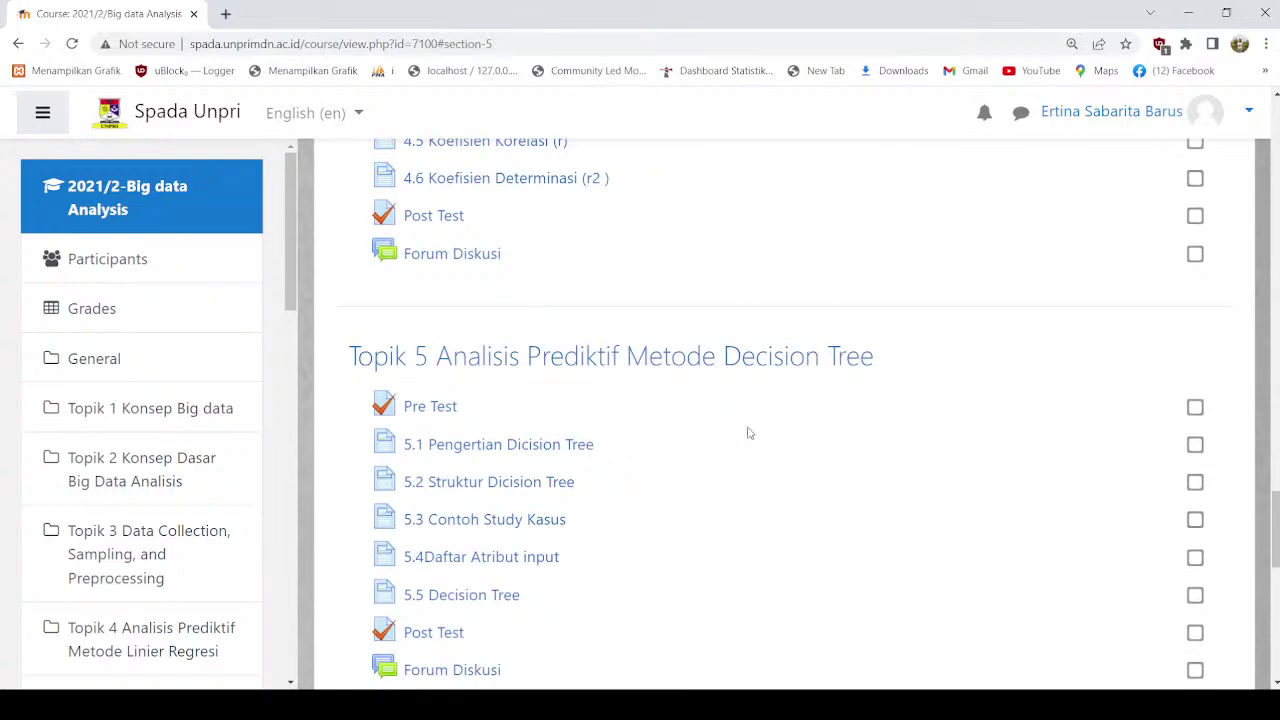
{"action": "scroll", "coordinate": [879, 543], "scroll_direction": "down", "scroll_amount": 3}
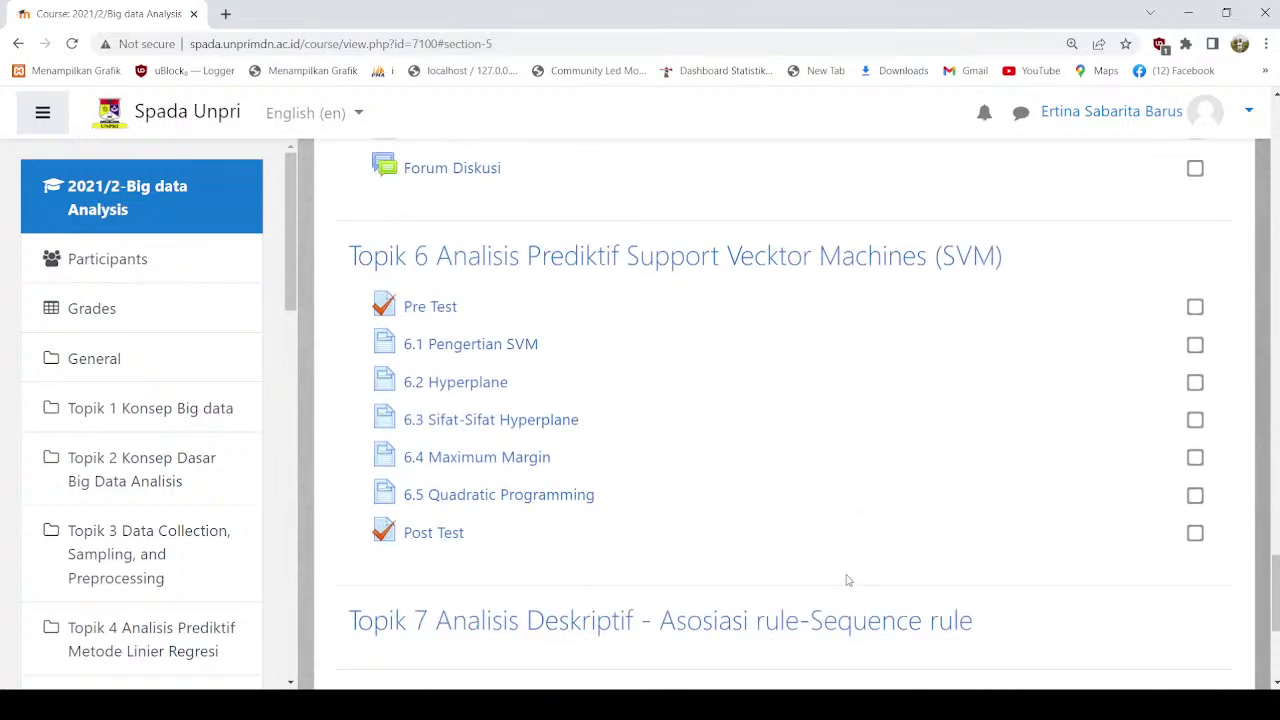
{"action": "scroll", "coordinate": [846, 575], "scroll_direction": "up", "scroll_amount": 4}
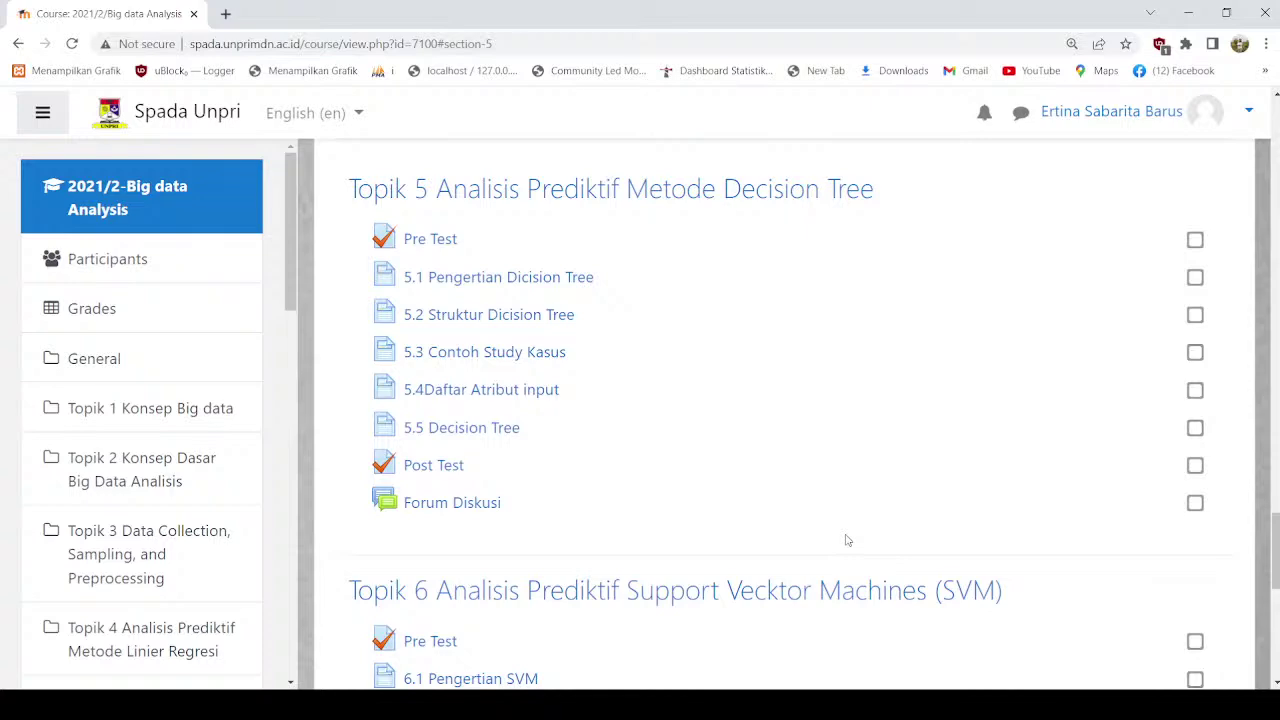
Step: Open the 5.1 Pengertian Dicision Tree lesson and scroll into its explanation
{"action": "left_click", "coordinate": [533, 288]}
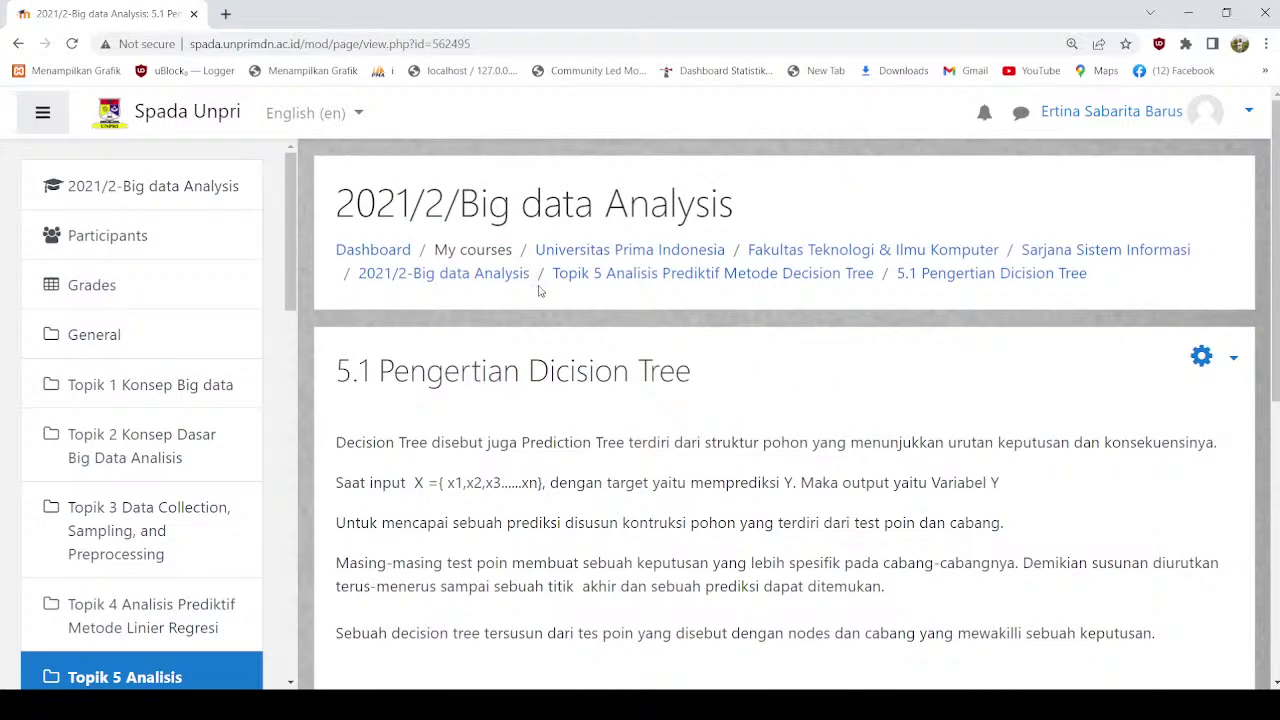
{"action": "scroll", "coordinate": [633, 392], "scroll_direction": "down", "scroll_amount": 1}
{"action": "scroll", "coordinate": [633, 392], "scroll_direction": "down", "scroll_amount": 1}
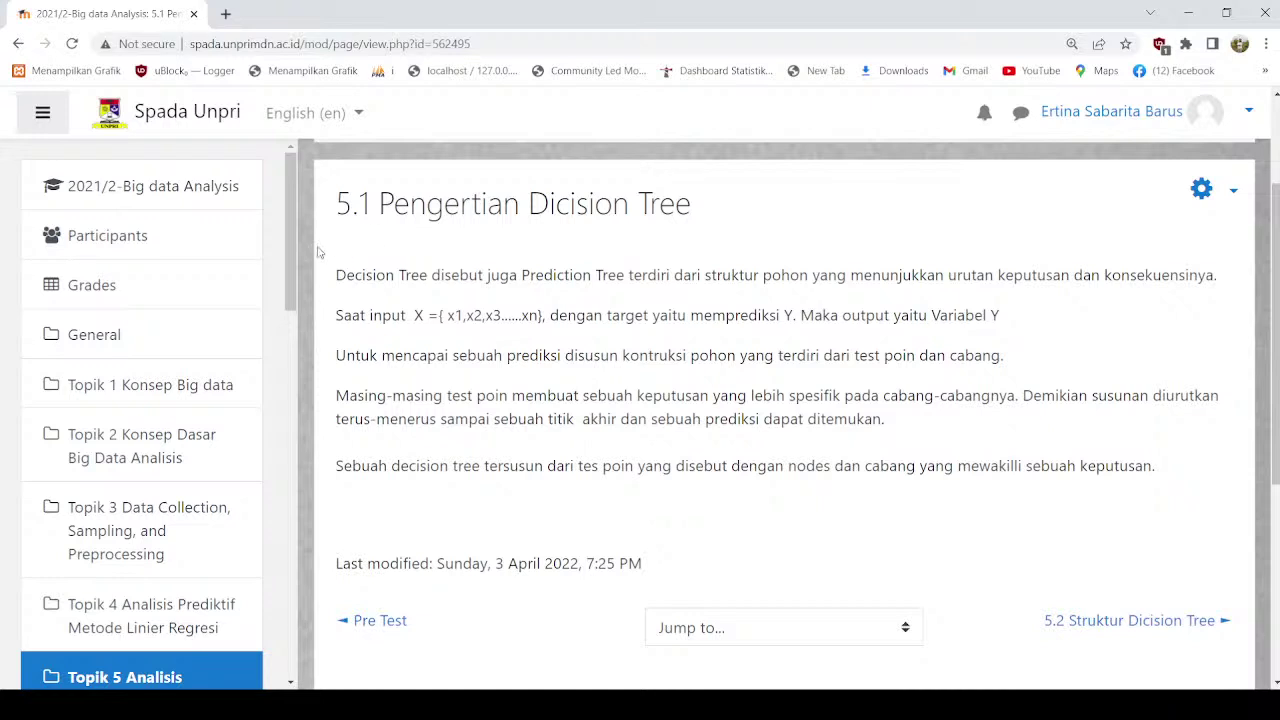
Step: Highlight the first definition sentence in 5.1, then continue to 5.2 Struktur Dicision Tree
{"action": "left_click_drag", "start_coordinate": [337, 273], "coordinate": [1222, 236]}
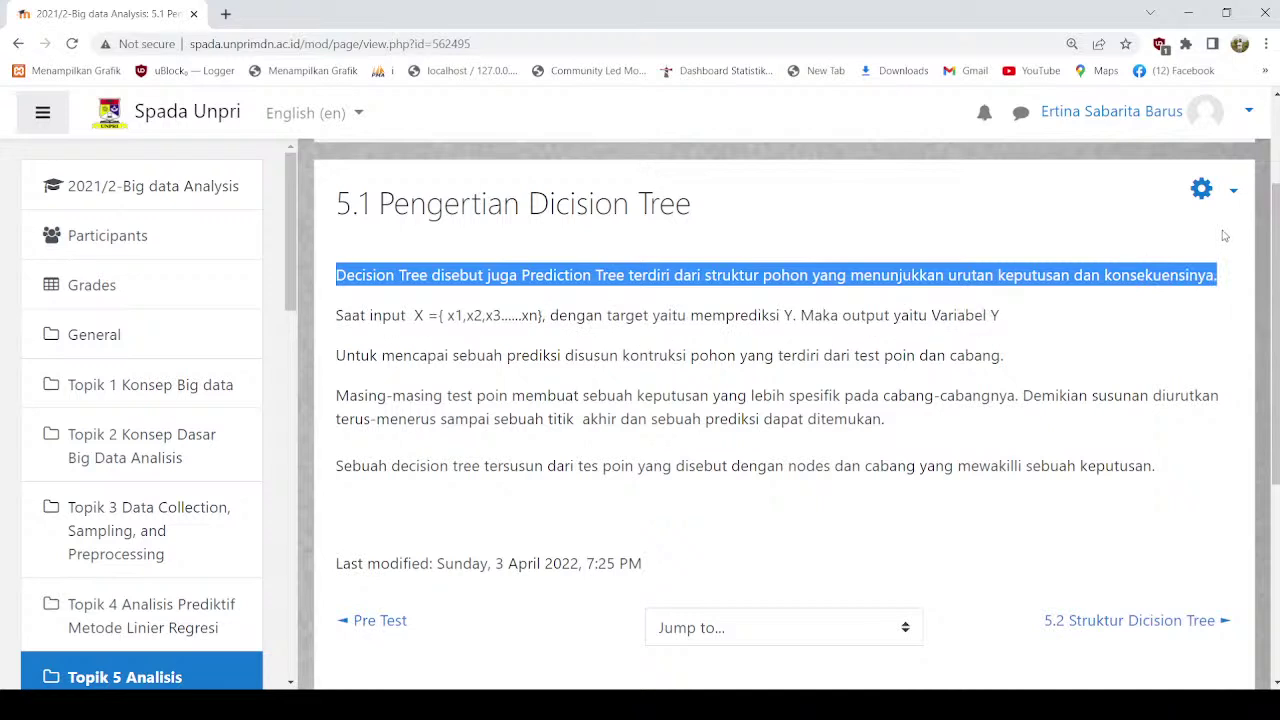
{"action": "left_click", "coordinate": [1224, 235]}
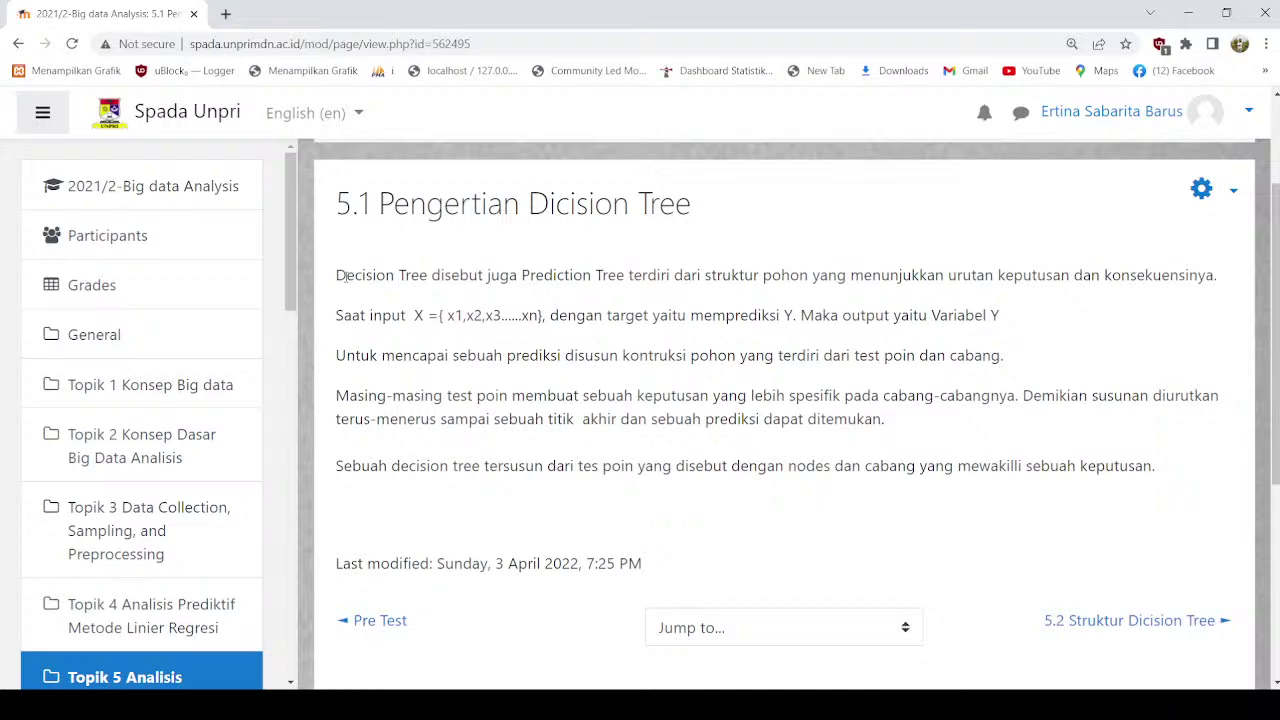
{"action": "left_click_drag", "start_coordinate": [344, 275], "coordinate": [337, 275]}
{"action": "left_click_drag", "start_coordinate": [725, 305], "coordinate": [1245, 262]}
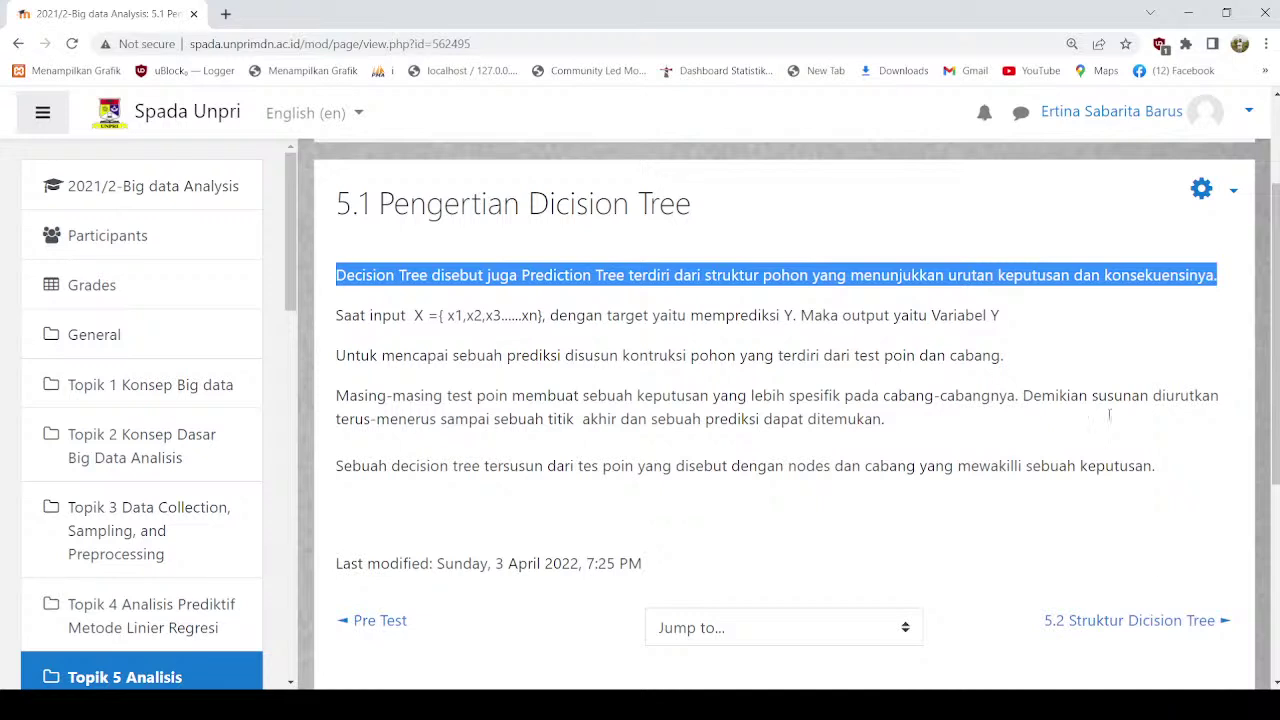
{"action": "left_click", "coordinate": [1118, 621]}
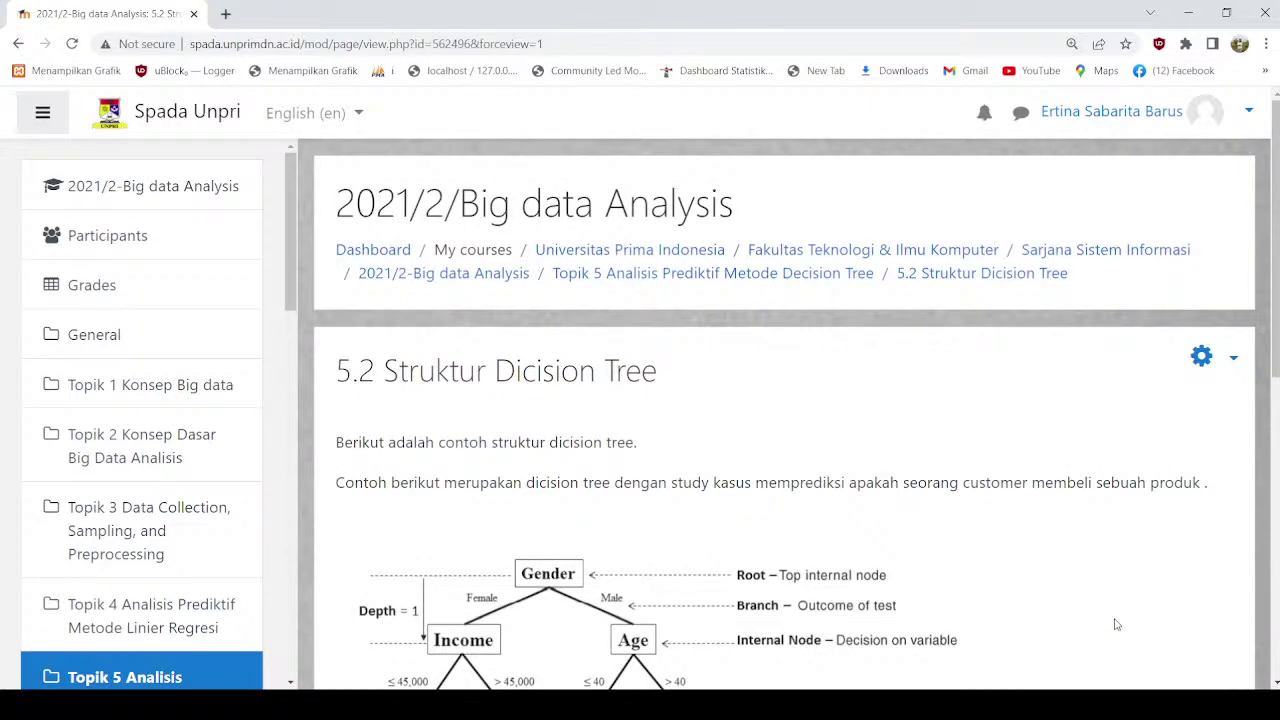
Step: Scroll the 5.2 page to show the full Gender, Income and Age example tree
{"action": "scroll", "coordinate": [1117, 624], "scroll_direction": "down", "scroll_amount": 3}
{"action": "scroll", "coordinate": [1078, 623], "scroll_direction": "up", "scroll_amount": 2}
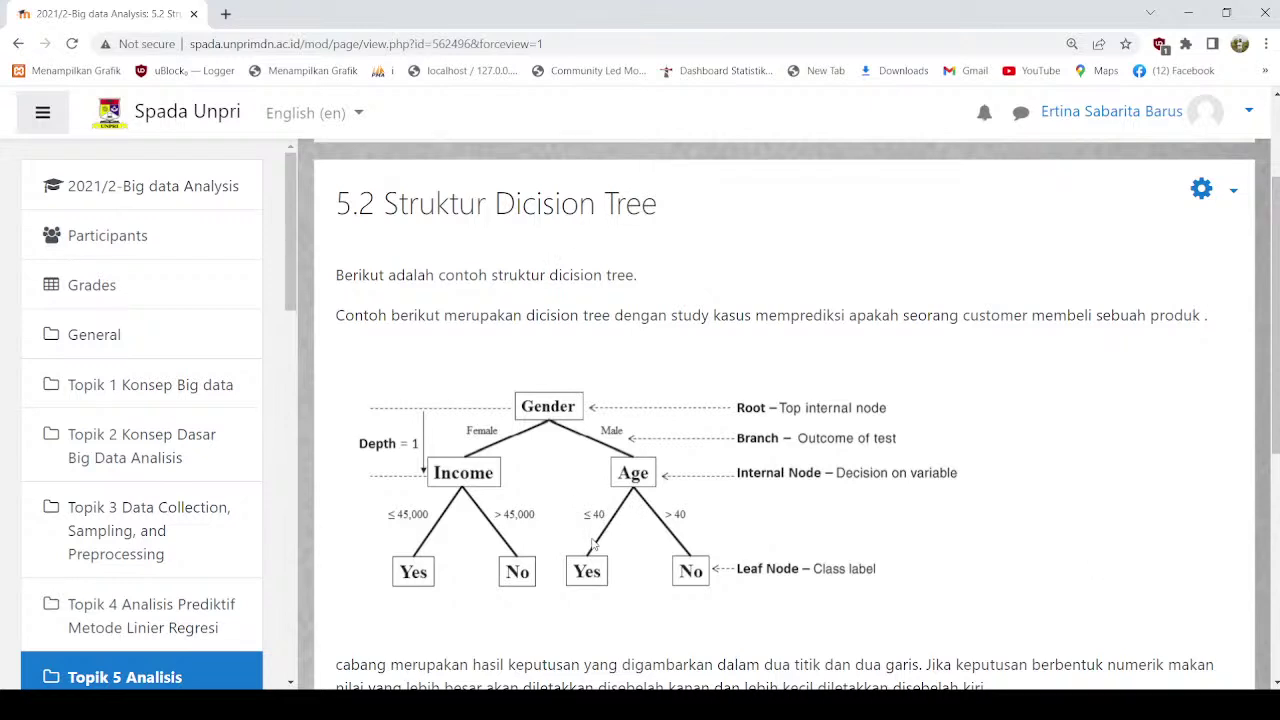
{"action": "scroll", "coordinate": [588, 538], "scroll_direction": "down", "scroll_amount": 1}
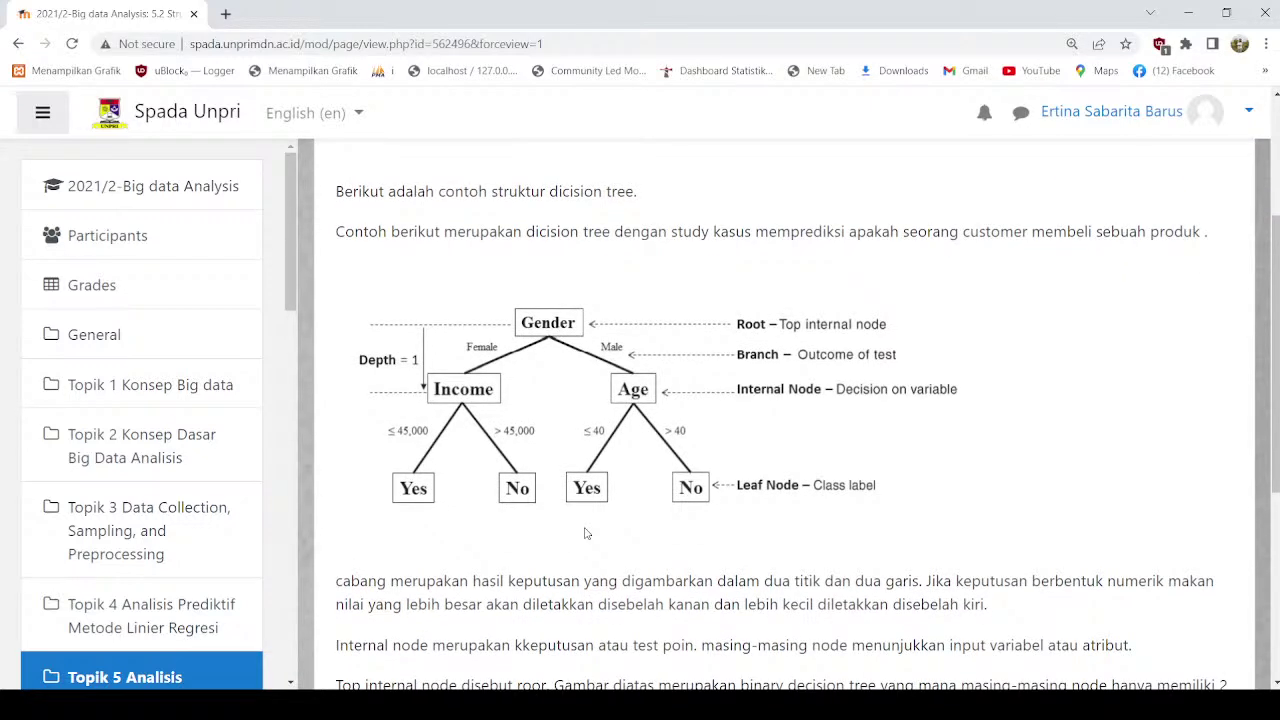